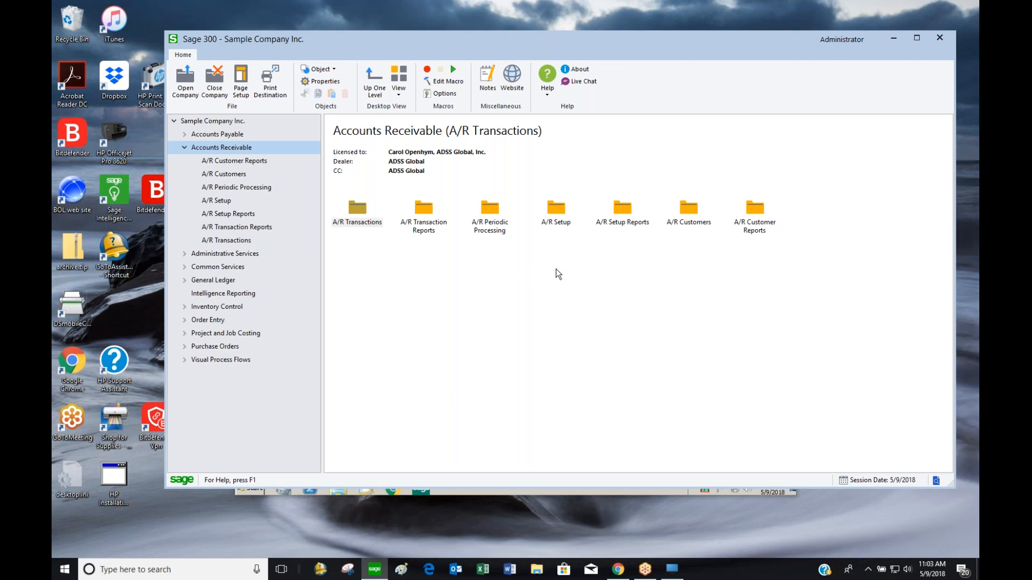
Select A/R Setup to list Options, Account Sets, Billing Cycles, Salespersons and Terms
left_click(225, 201)
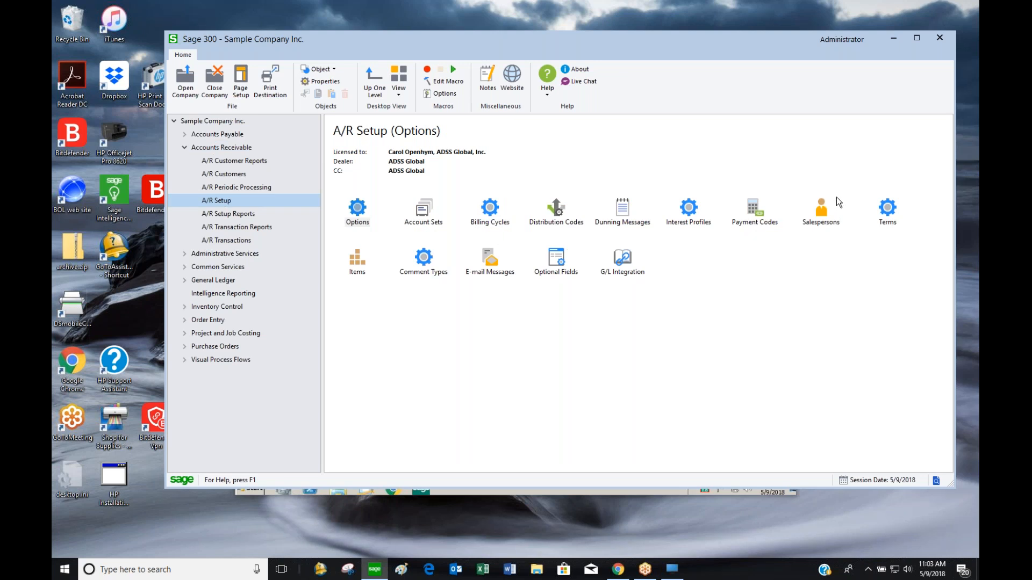
Open the A/R Options record and move its window higher on the screen
double_click(364, 219)
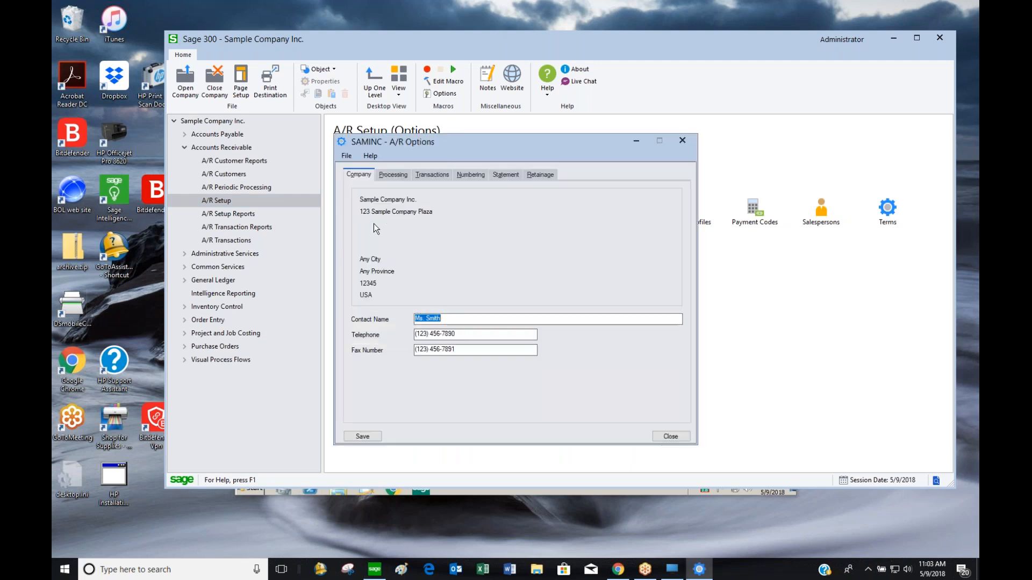
left_click_drag(480, 148, 608, 106)
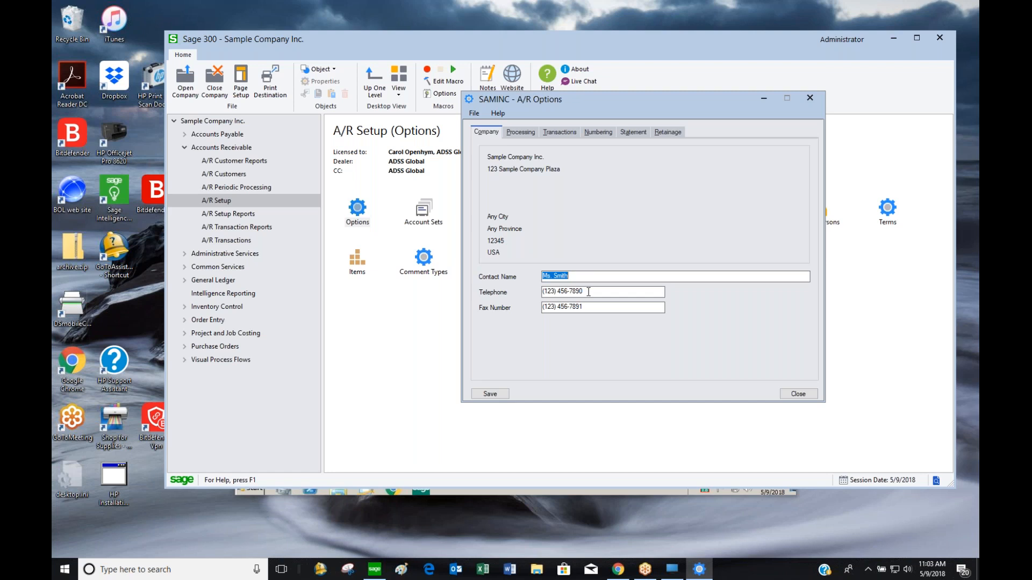
Show A/R processing options: USD functional currency, retainage accounting on, 999-day comment expiry
left_click(518, 132)
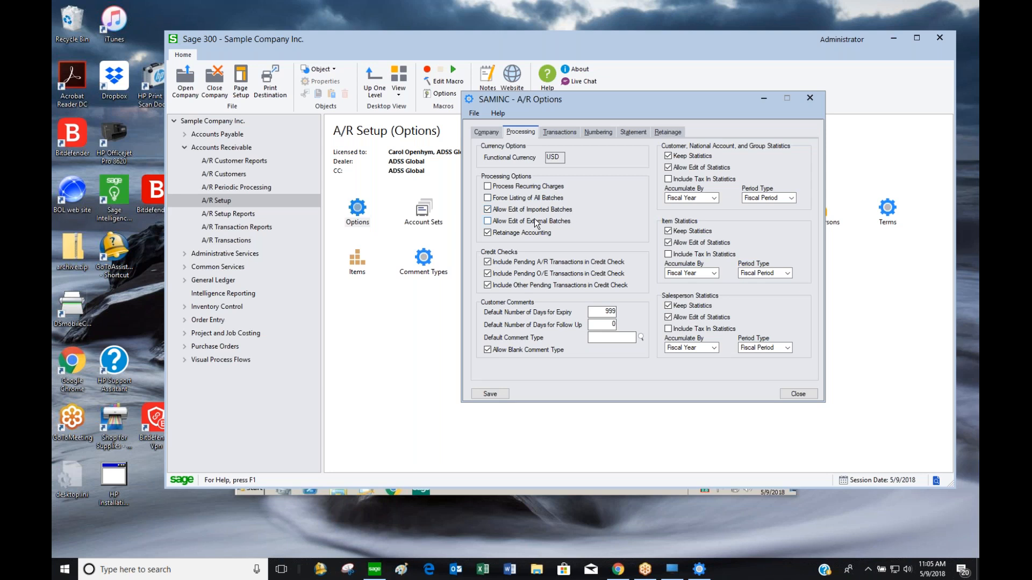
Turn off Allow Edit of External Batches and look up the available Default Comment Types
left_click(486, 220)
left_click(641, 338)
left_click(382, 204)
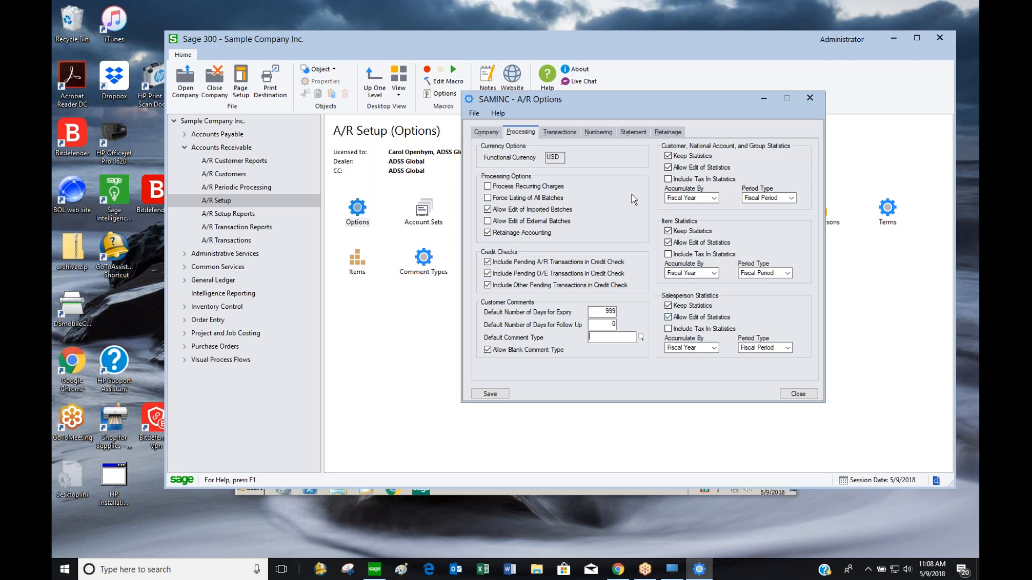
Allow editing printed invoices, keep Document Date as posting default, and review receipt transaction types
left_click(560, 134)
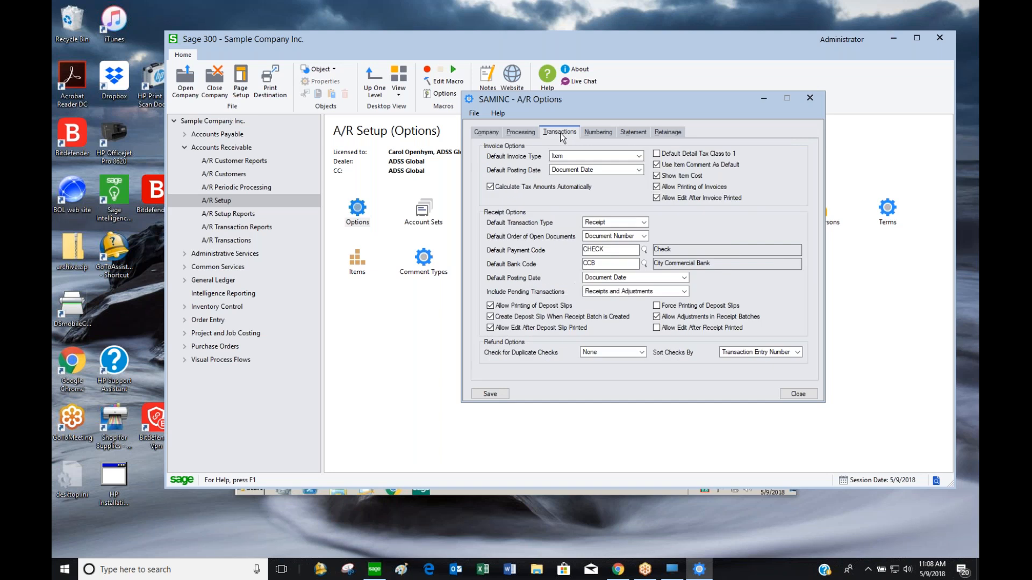
left_click(657, 196)
left_click(597, 171)
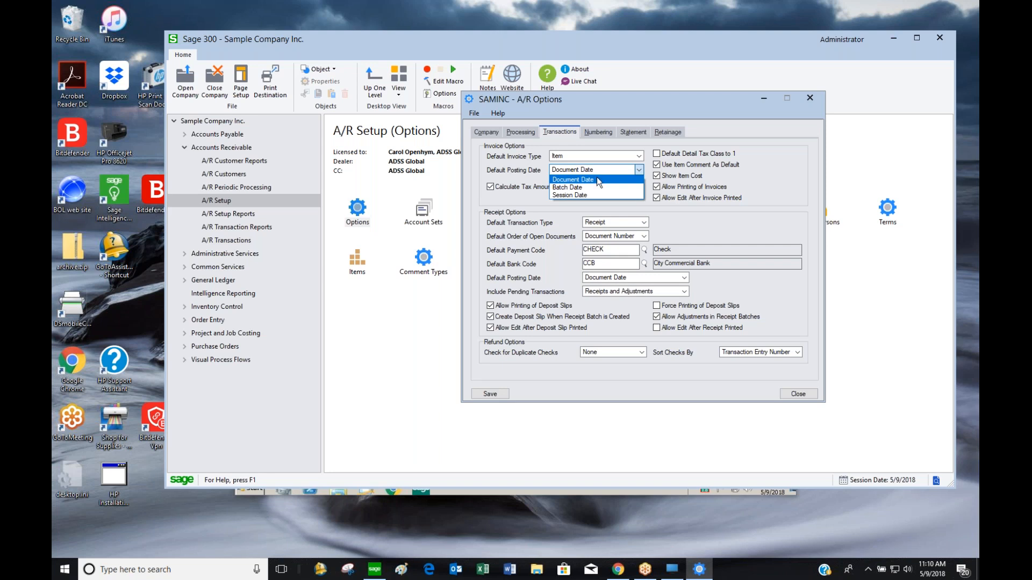
left_click(596, 179)
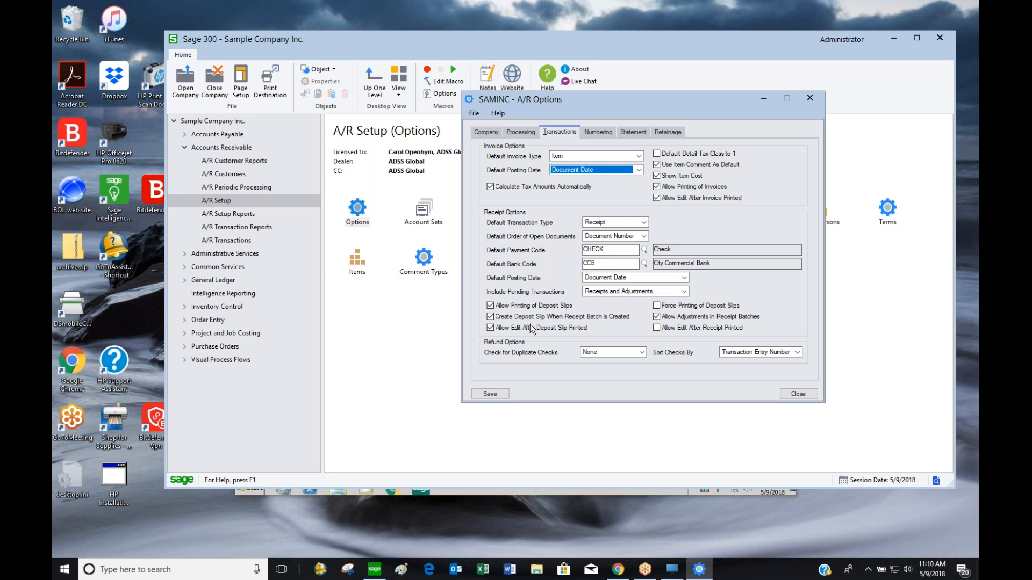
left_click(638, 224)
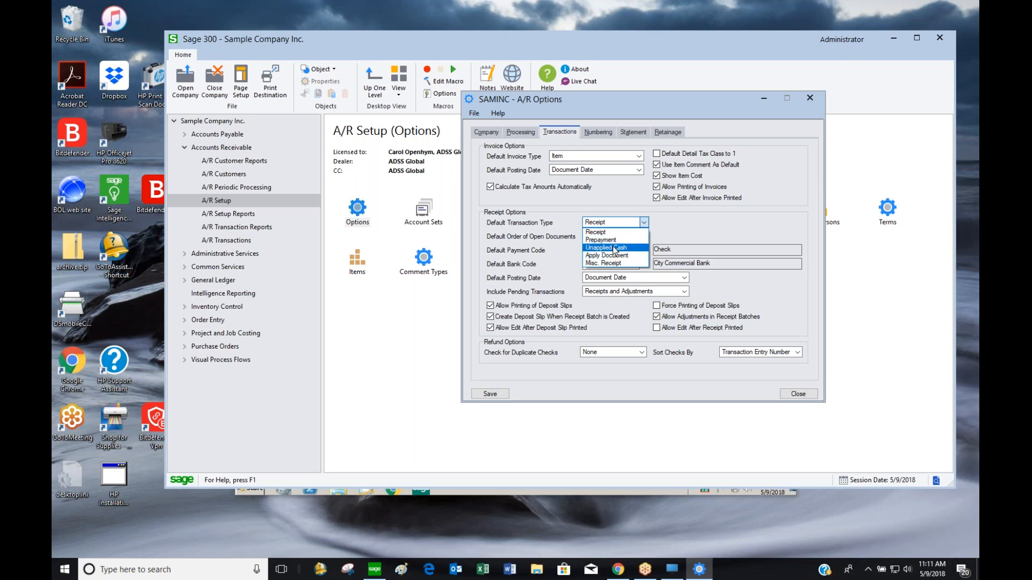
left_click(566, 278)
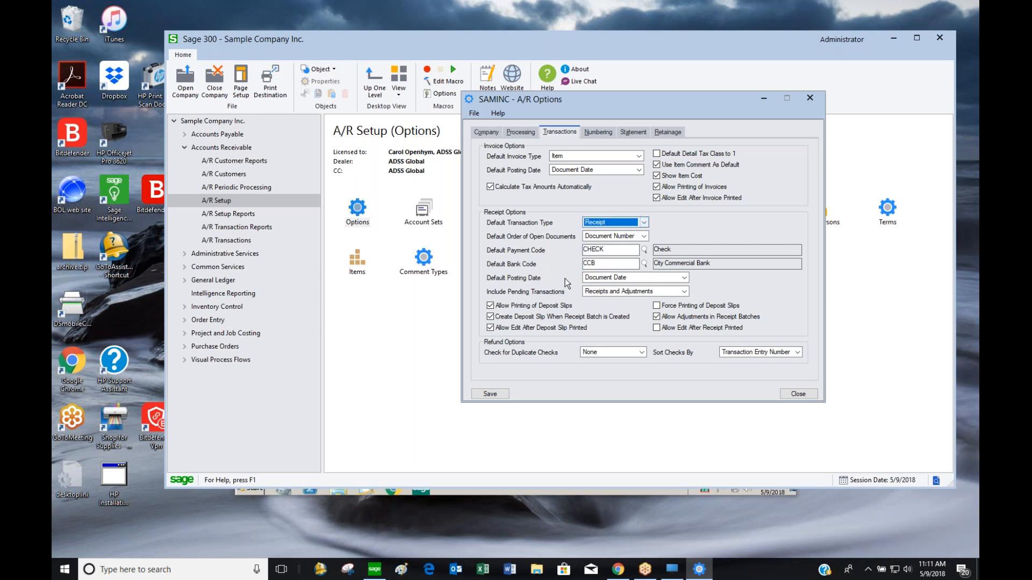
key("Tab")
key("Tab")
left_click(644, 250)
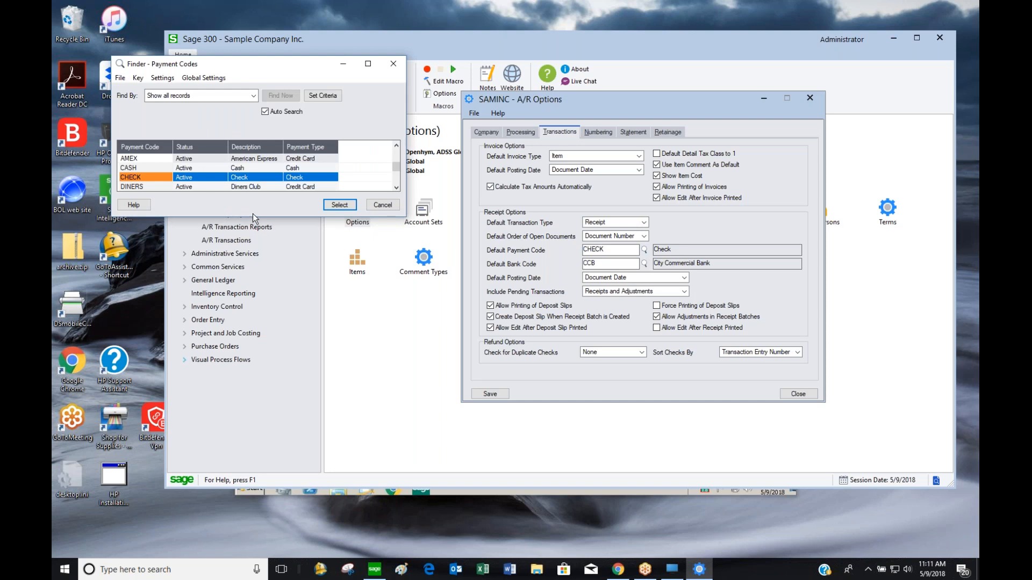
left_click_drag(361, 65, 520, 61)
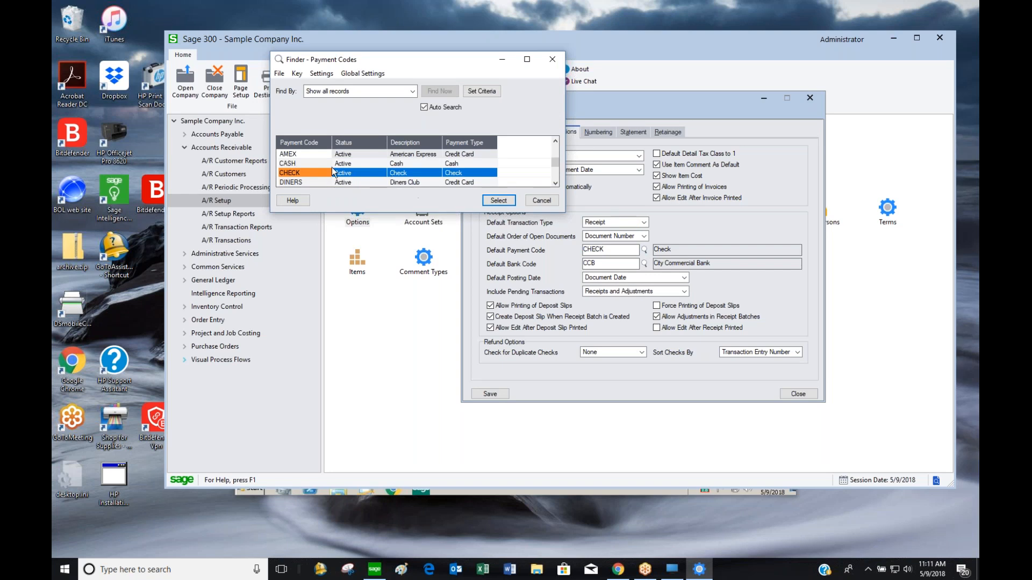
left_click(544, 205)
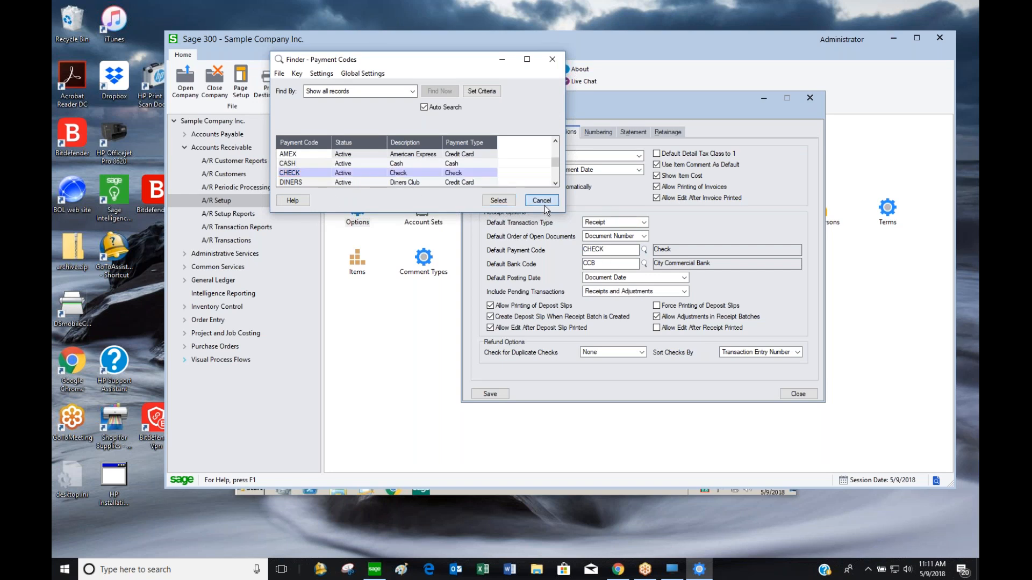
left_click(620, 264)
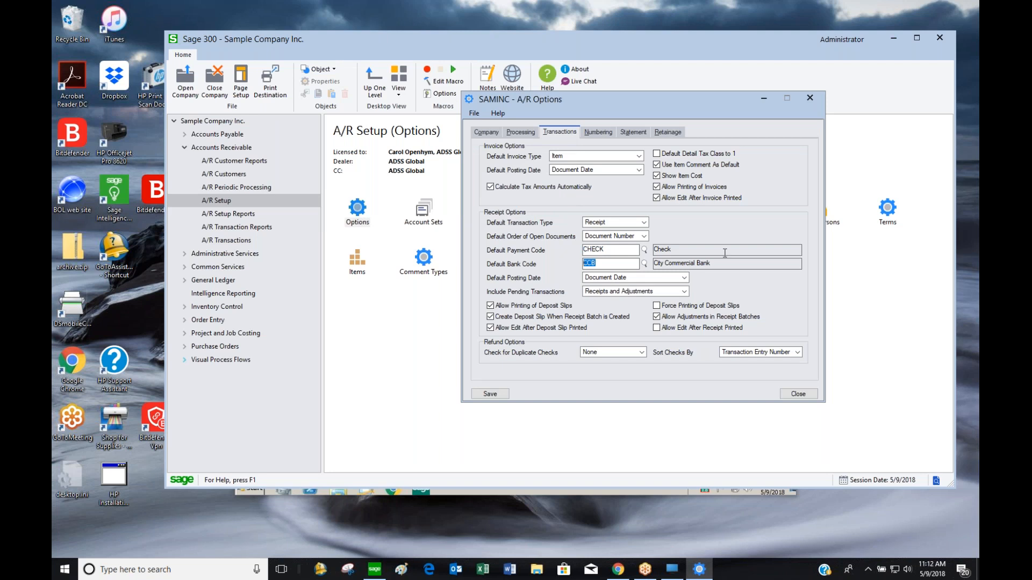
left_click(649, 280)
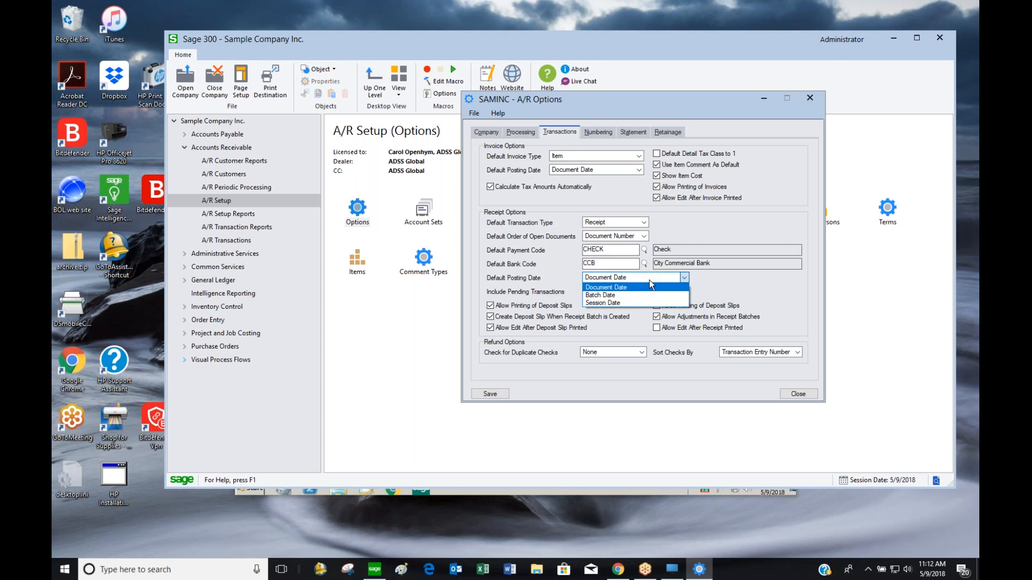
Keep Document Date for receipts and Receipts and Adjustments for pending transactions, then view numbering
left_click(667, 287)
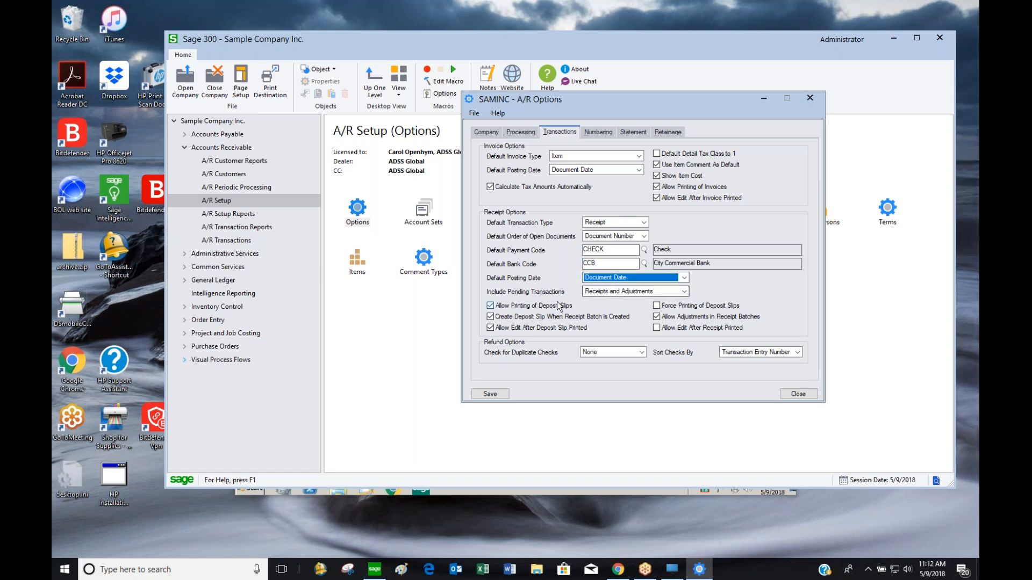
left_click(630, 291)
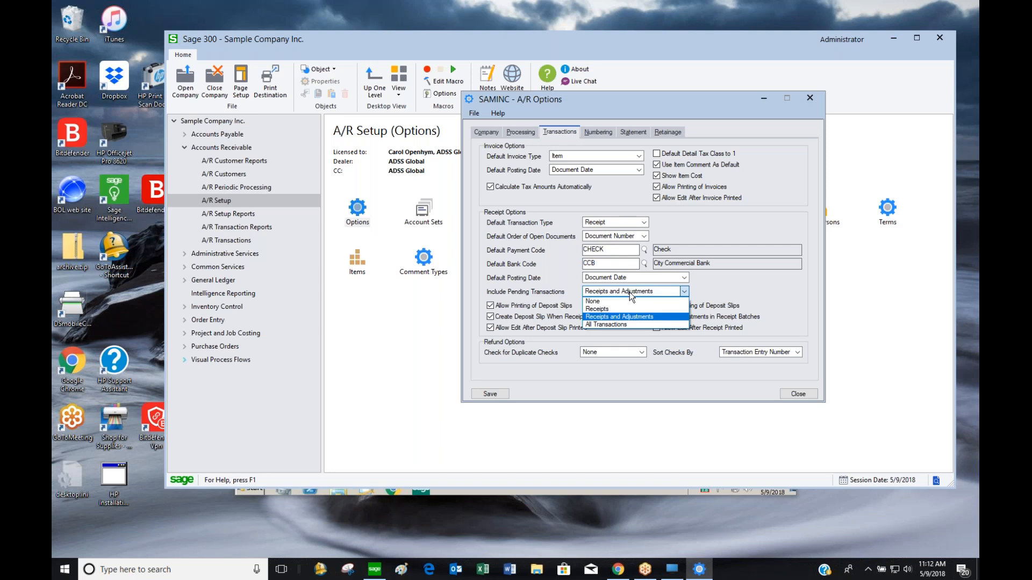
left_click(670, 320)
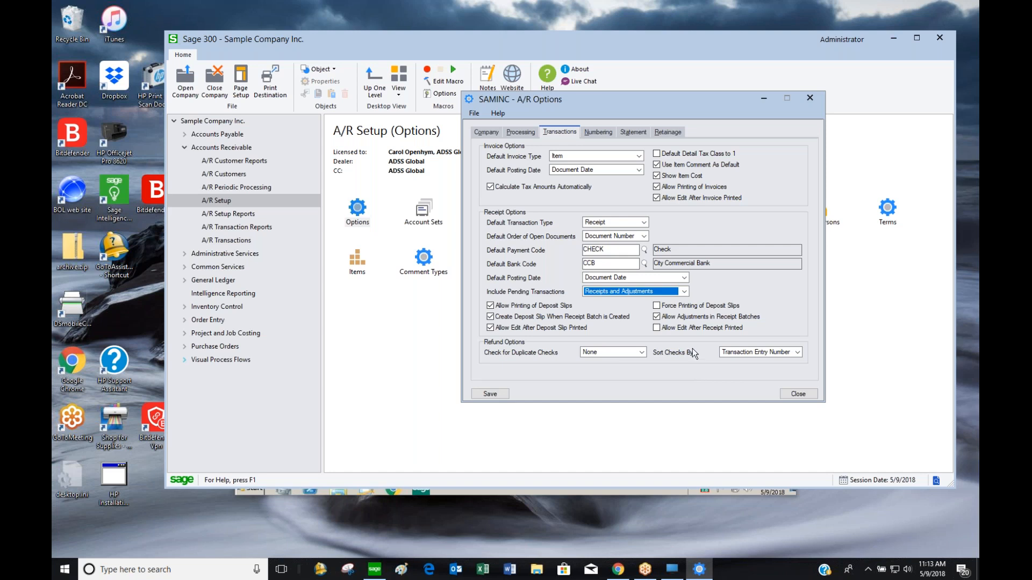
left_click(607, 131)
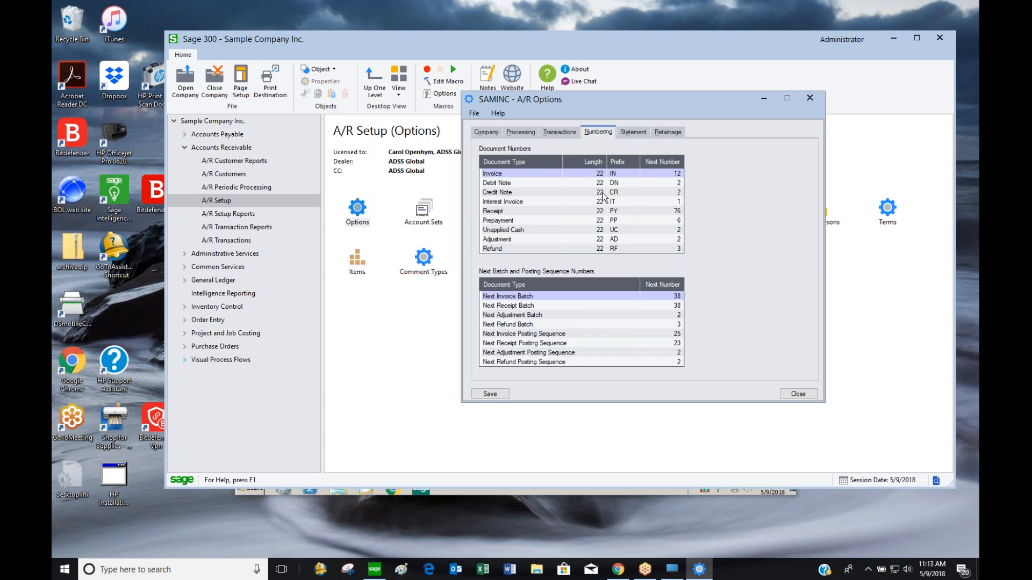
Set Invoice, Debit Note and Credit Note number lengths to 15, save, and view statement aging
left_click(582, 173)
type("15")
key("Return")
key("Down")
type("15")
key("Return")
key("Down")
type("1")
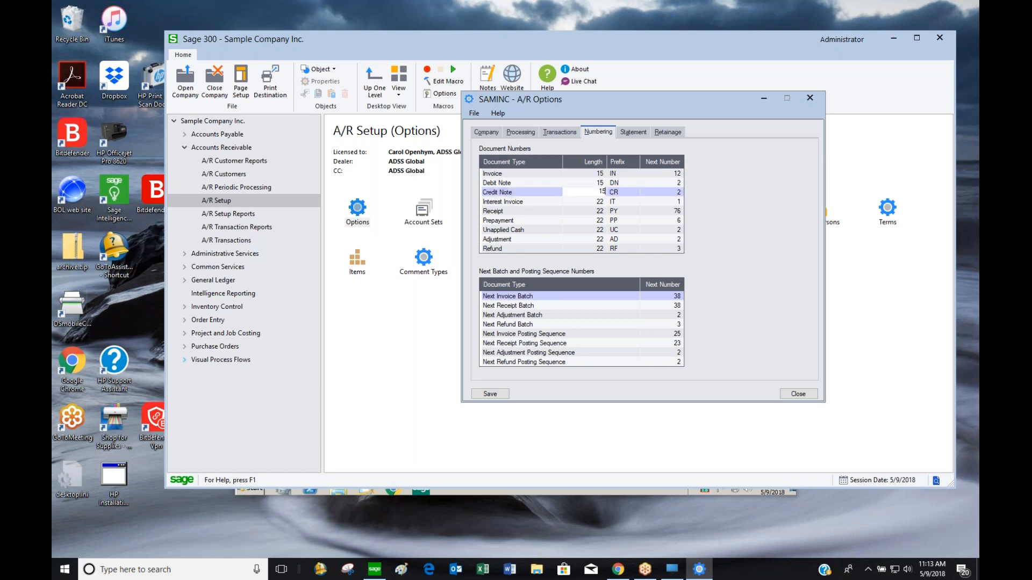
type("5")
key("Return")
left_click(490, 394)
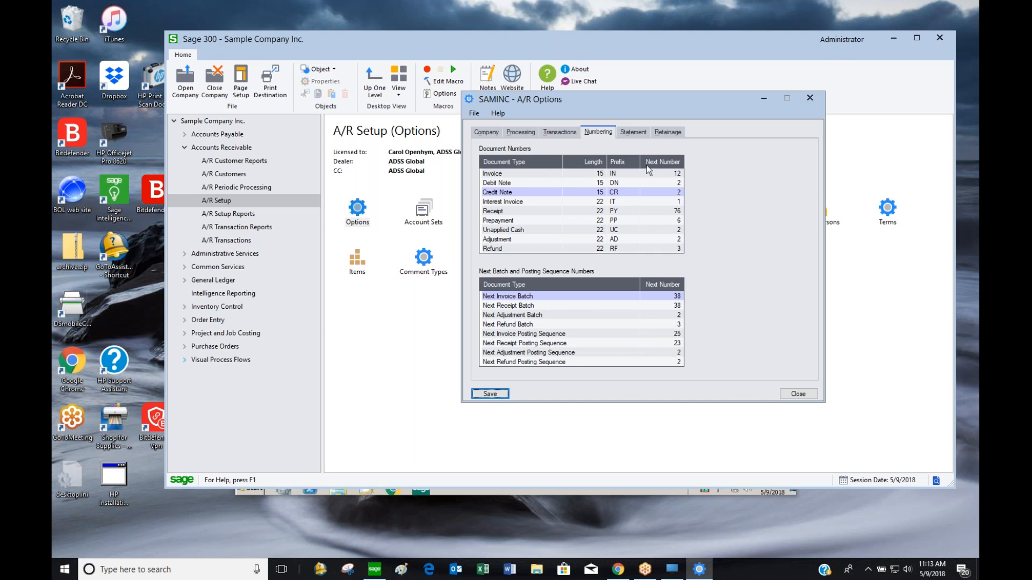
left_click(631, 132)
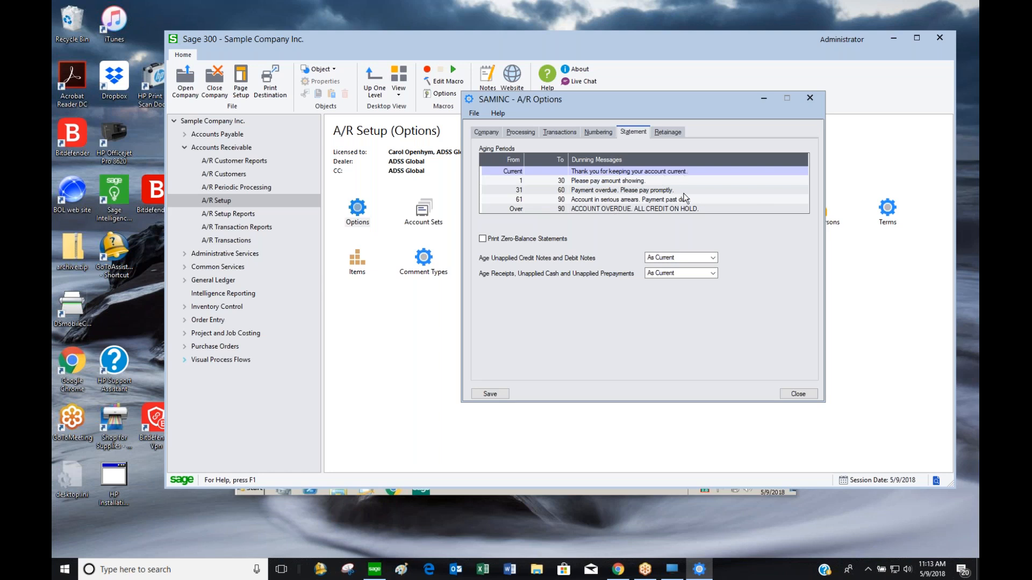
Review the dunning messages for each aging period, then close the A/R Options window
left_click(672, 180)
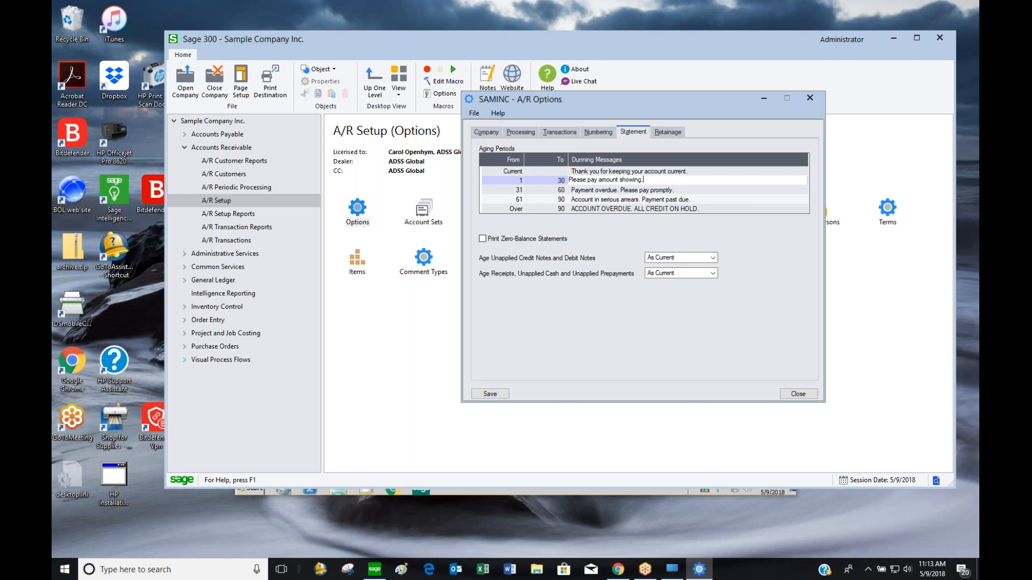
key("Down")
key("Down")
key("Down")
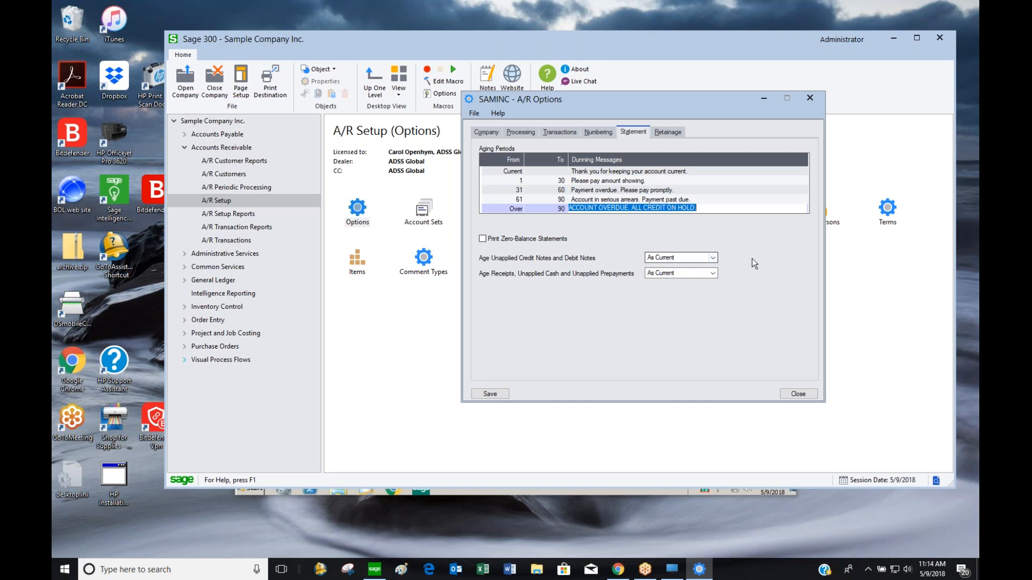
left_click(797, 394)
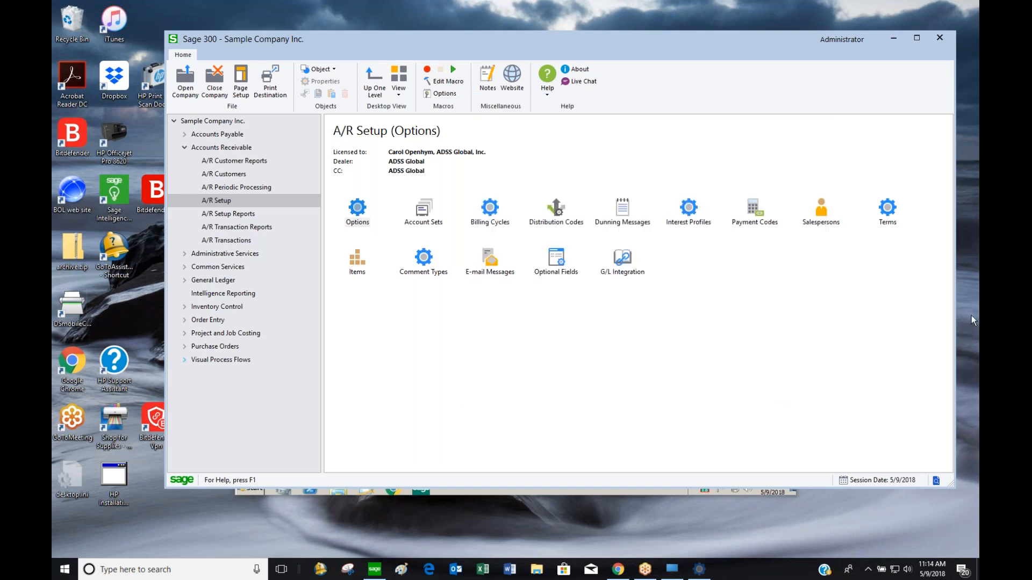
double_click(423, 209)
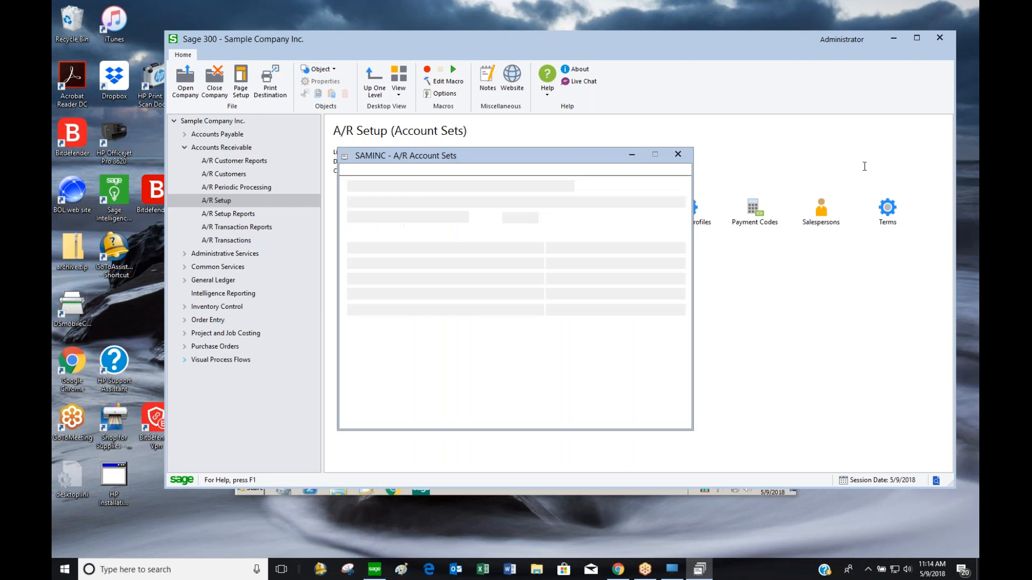
left_click_drag(533, 153, 671, 127)
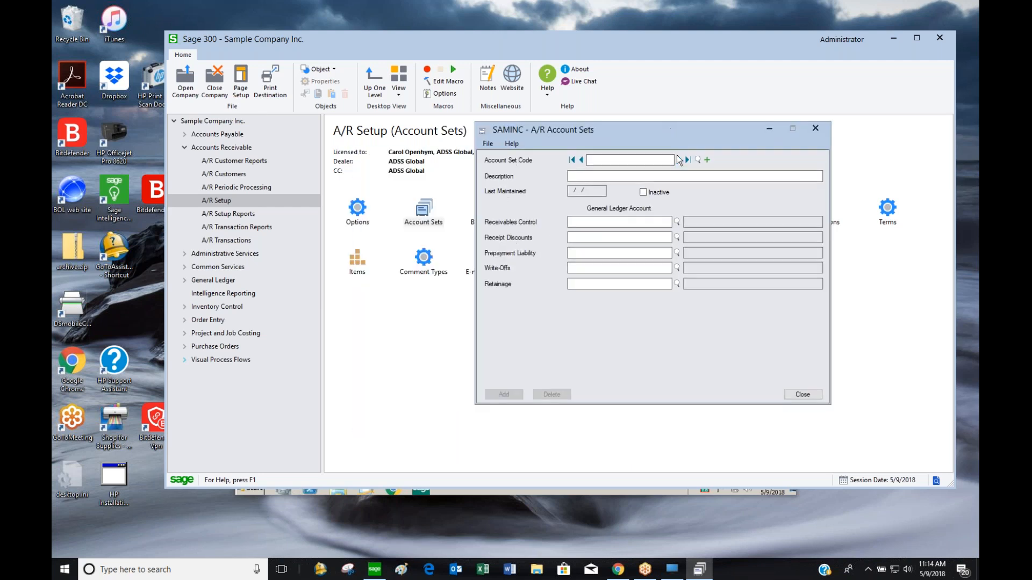
left_click(678, 160)
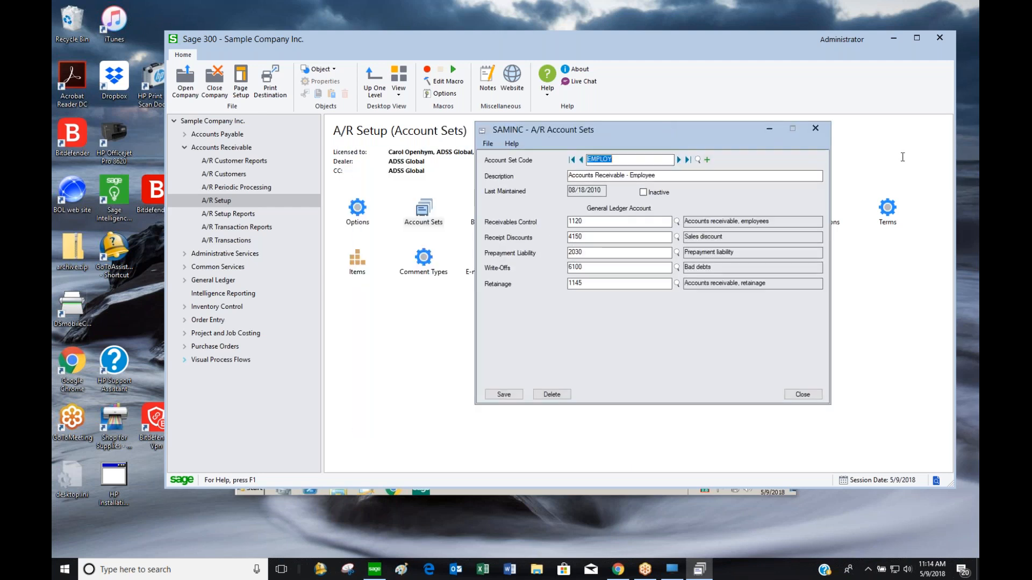
left_click(678, 160)
left_click(678, 160)
key("Tab")
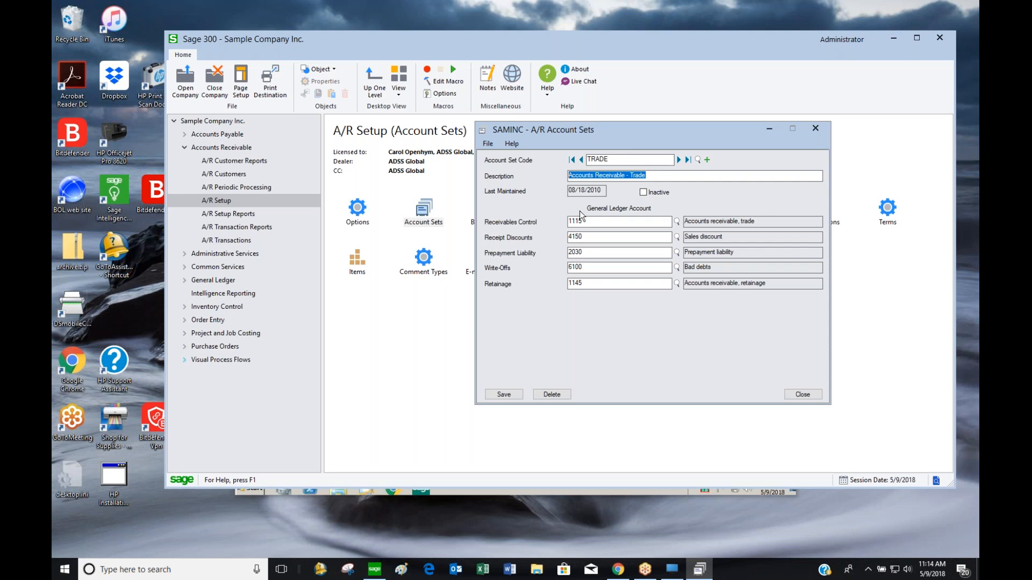
left_click(603, 223)
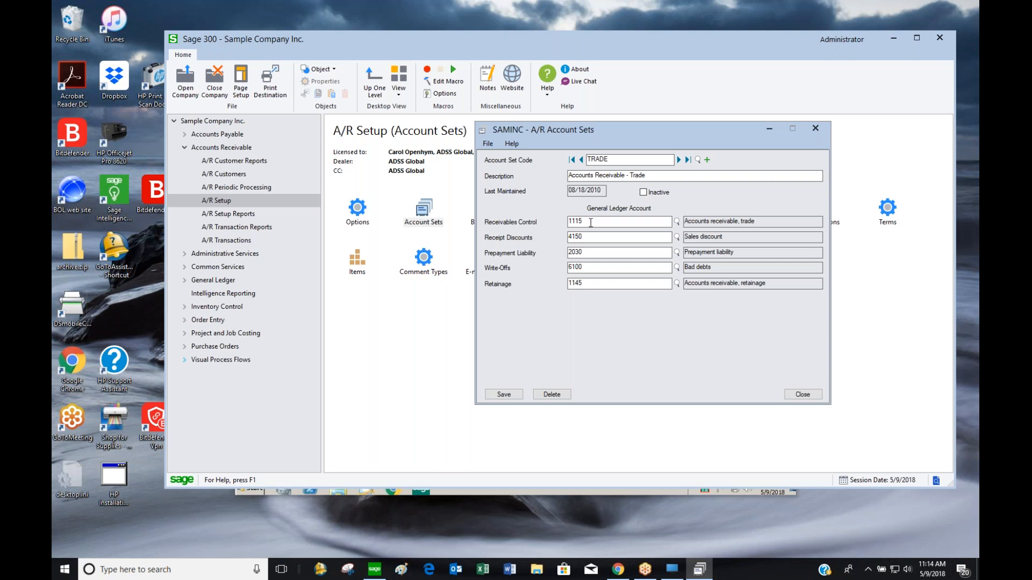
left_click(596, 253)
mouse_move(606, 283)
left_mouse_down()
mouse_move(528, 290)
mouse_move(588, 288)
left_mouse_up()
left_click(597, 221)
left_click(811, 131)
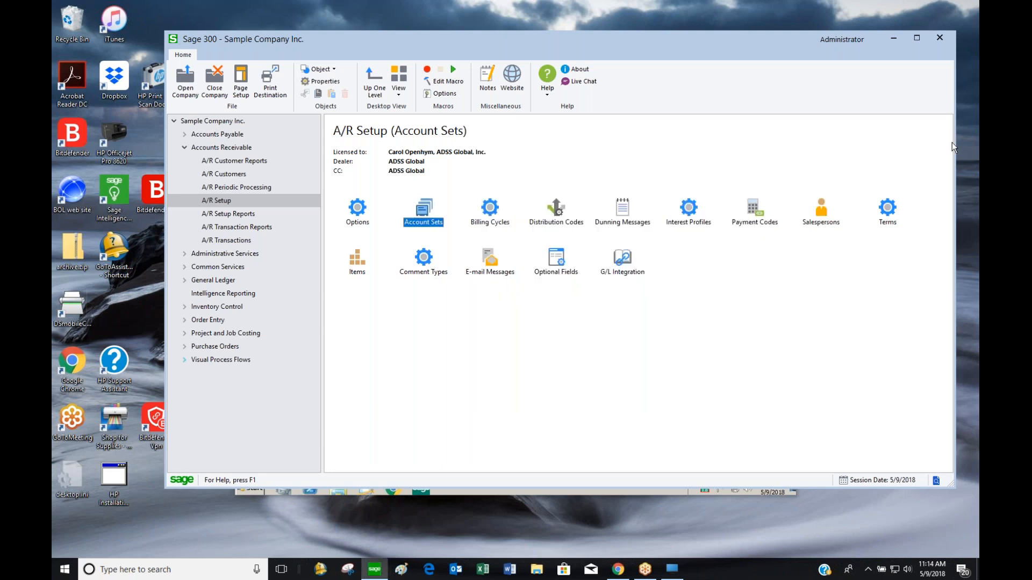
left_click(495, 213)
double_click(494, 213)
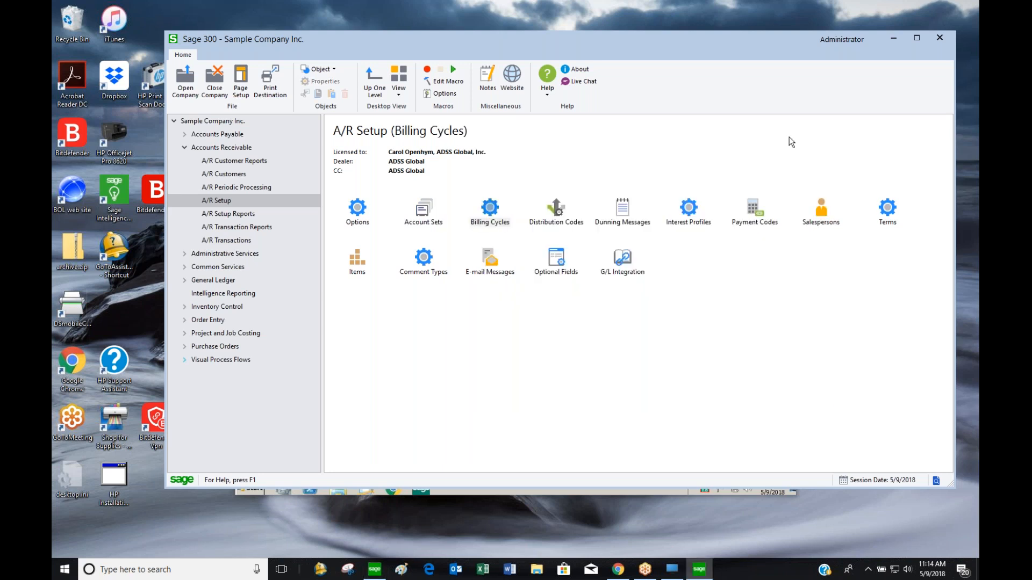
left_click(487, 210)
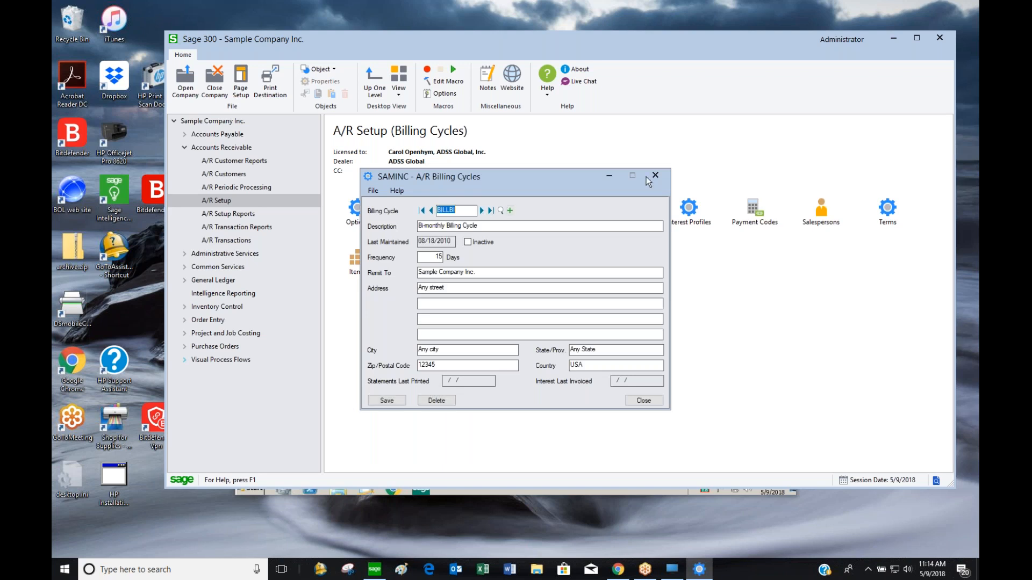
left_click_drag(585, 179, 677, 100)
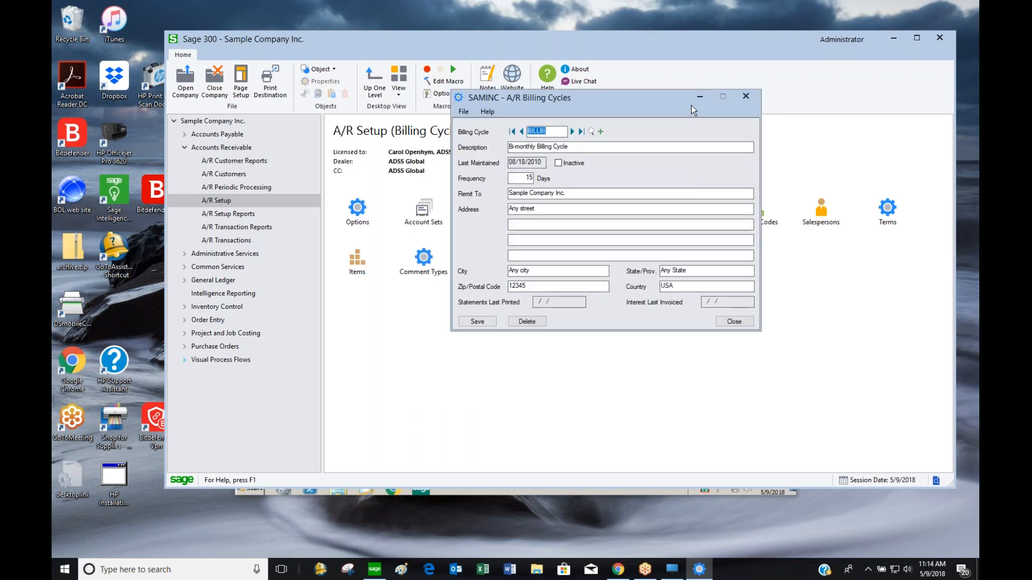
left_click(572, 132)
left_click(572, 133)
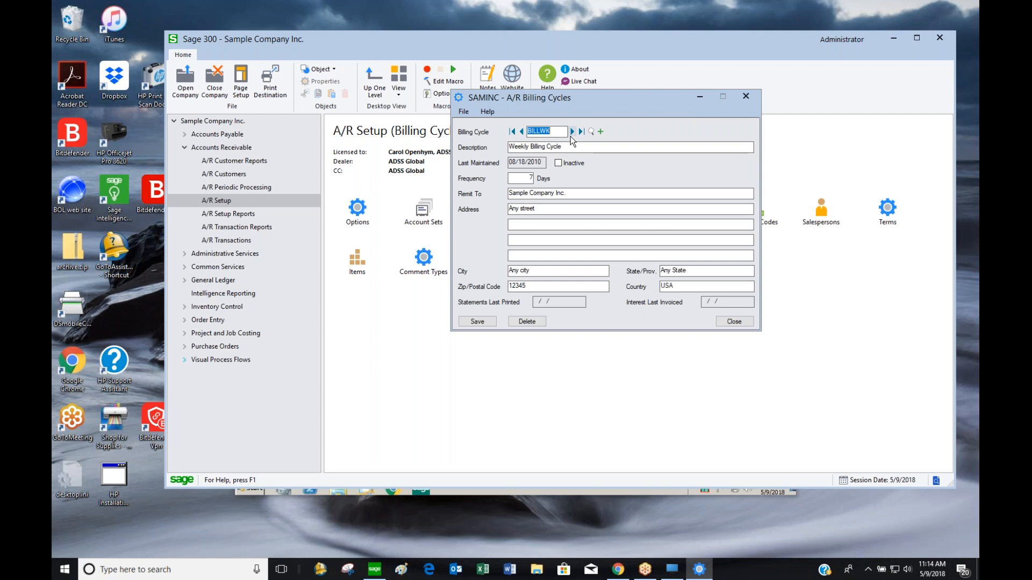
left_click(521, 132)
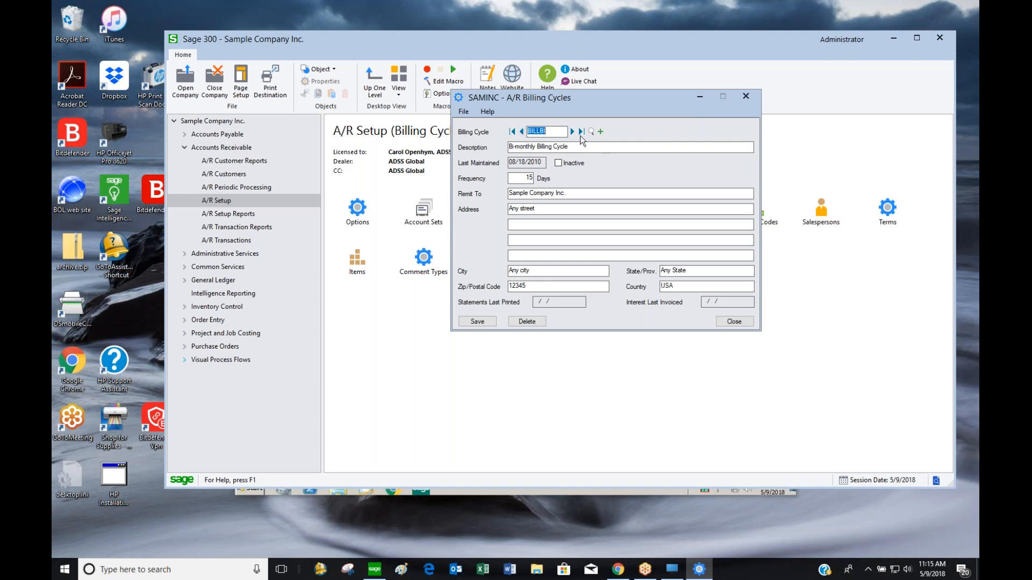
left_click_drag(572, 147, 475, 160)
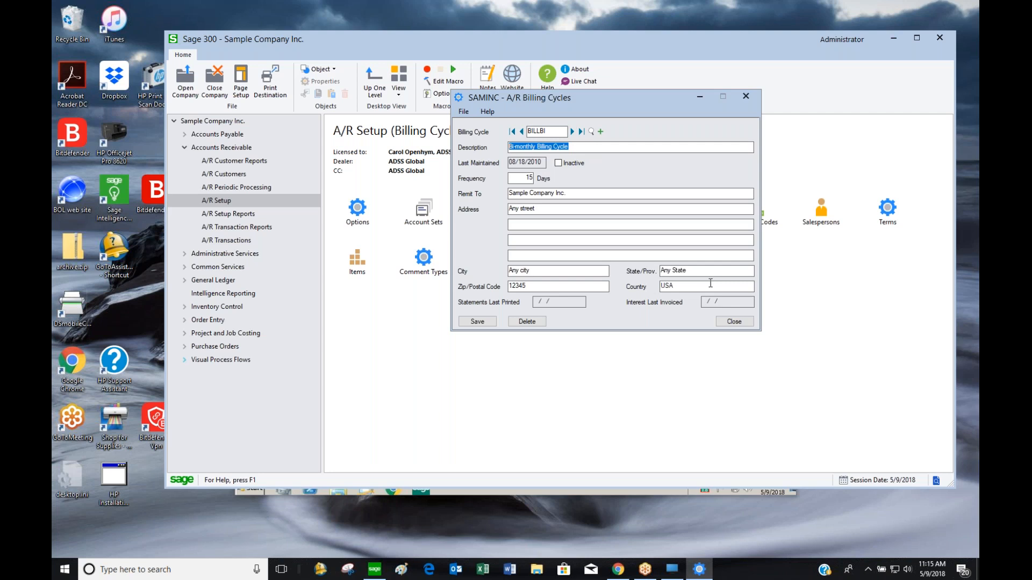
left_click(738, 321)
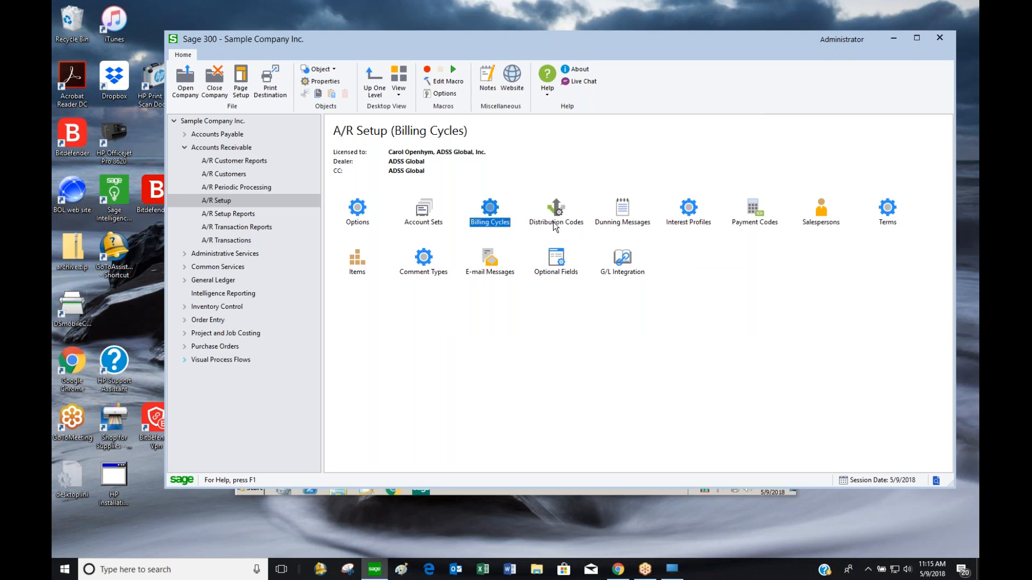
double_click(554, 225)
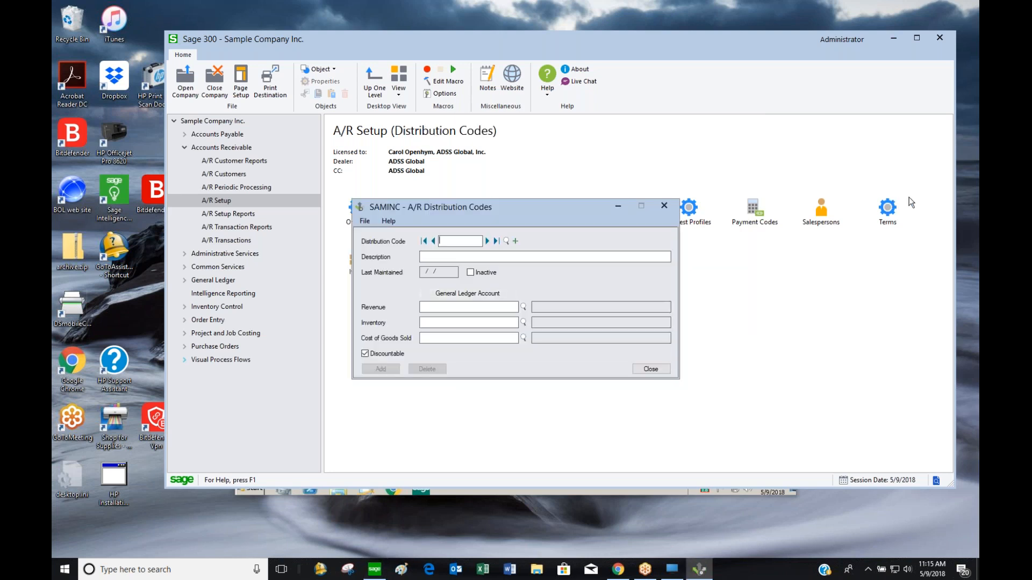
left_click(489, 241)
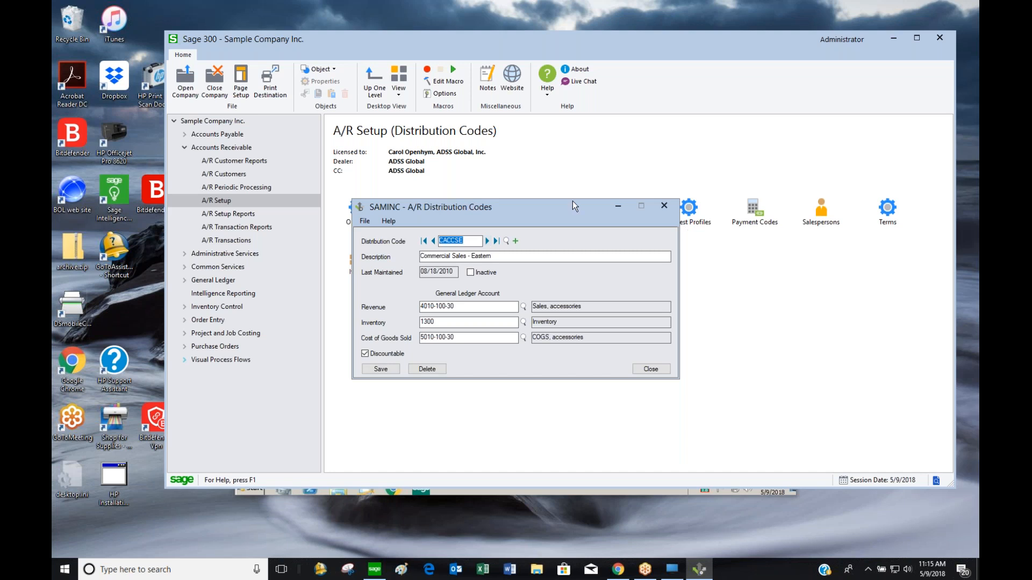
left_click_drag(561, 208, 695, 103)
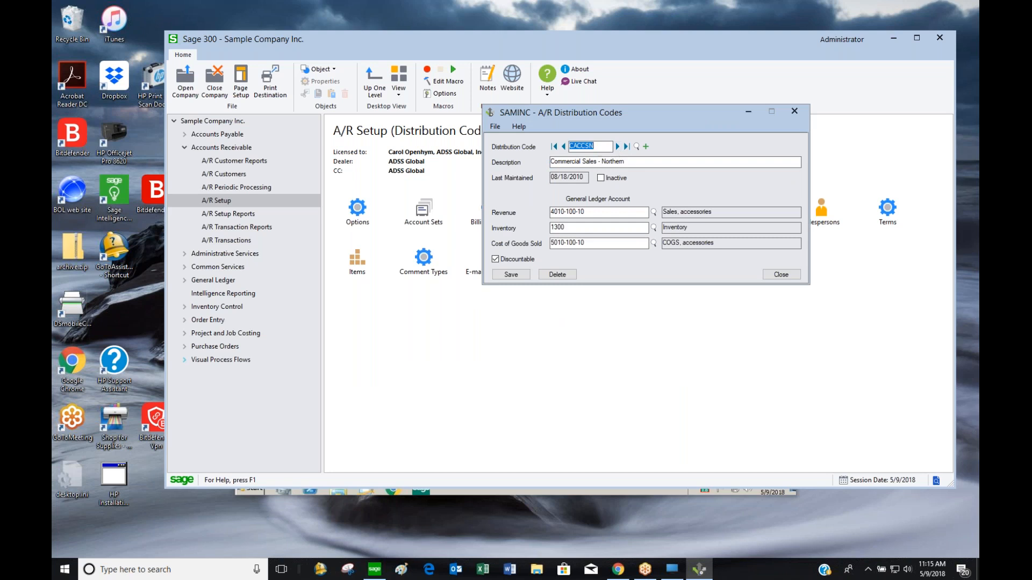
left_click_drag(613, 212, 521, 215)
left_click_drag(586, 227, 510, 229)
left_click_drag(597, 243, 502, 240)
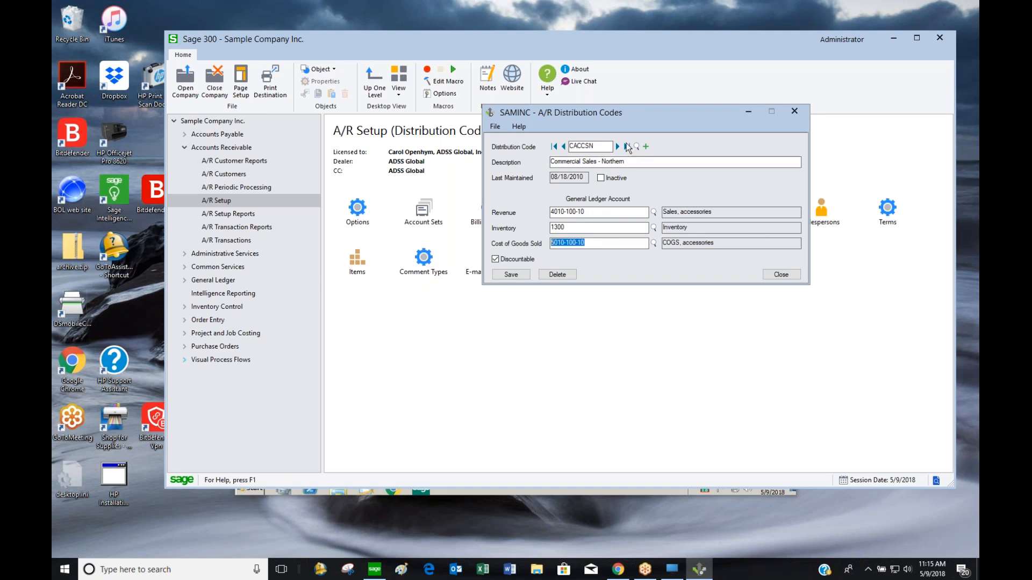
left_click(617, 148)
left_click(618, 148)
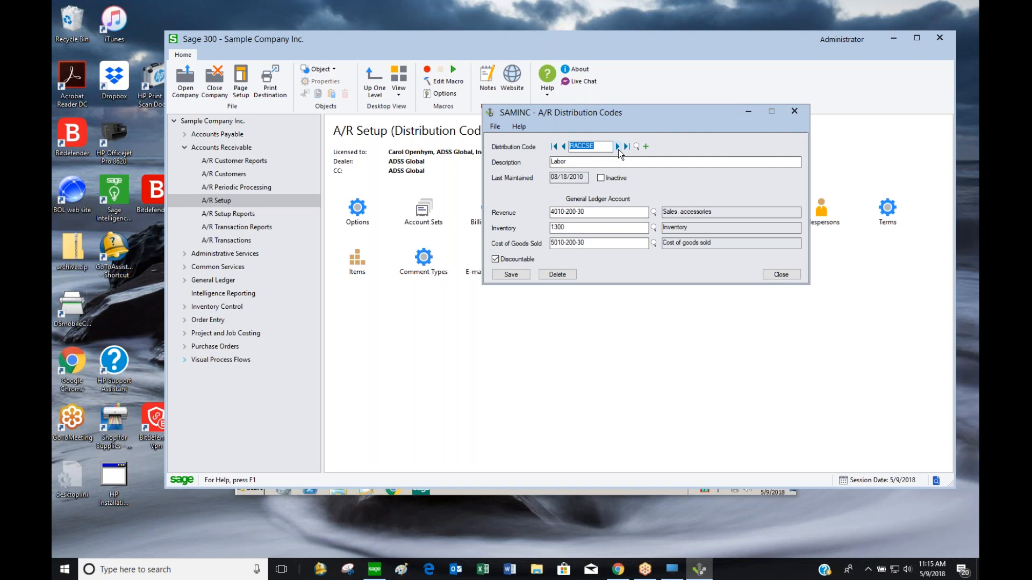
left_click(781, 274)
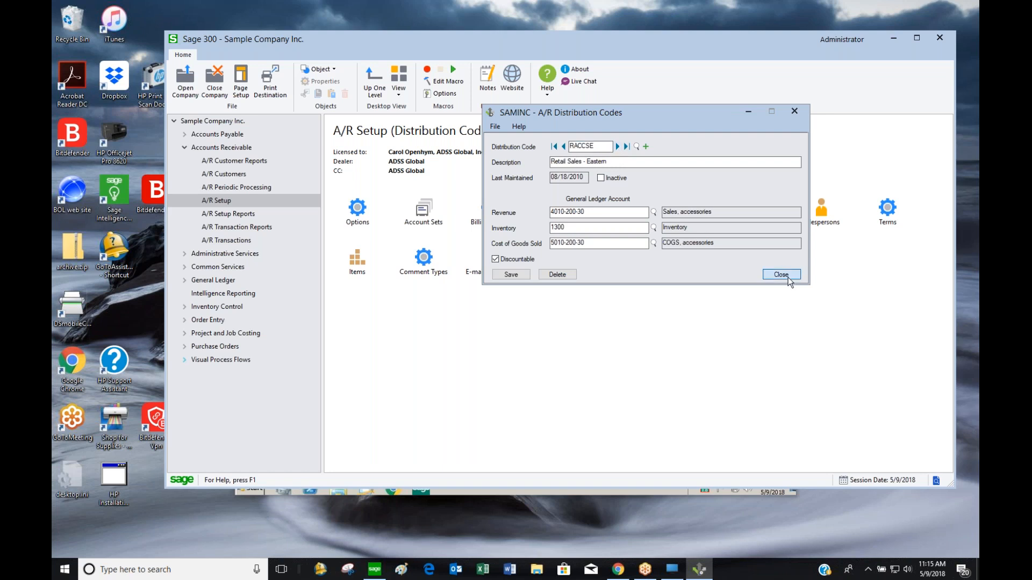
double_click(628, 224)
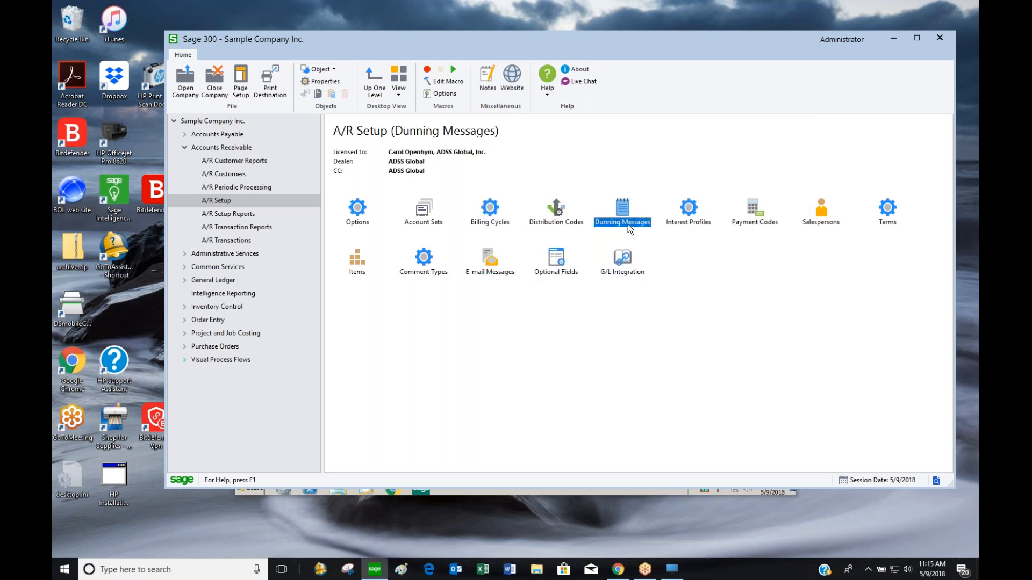
Review the DEFAULT and RTLDUN dunning messages, close them, and open Interest Profiles
left_click_drag(567, 201, 726, 101)
left_click(665, 135)
left_click(665, 135)
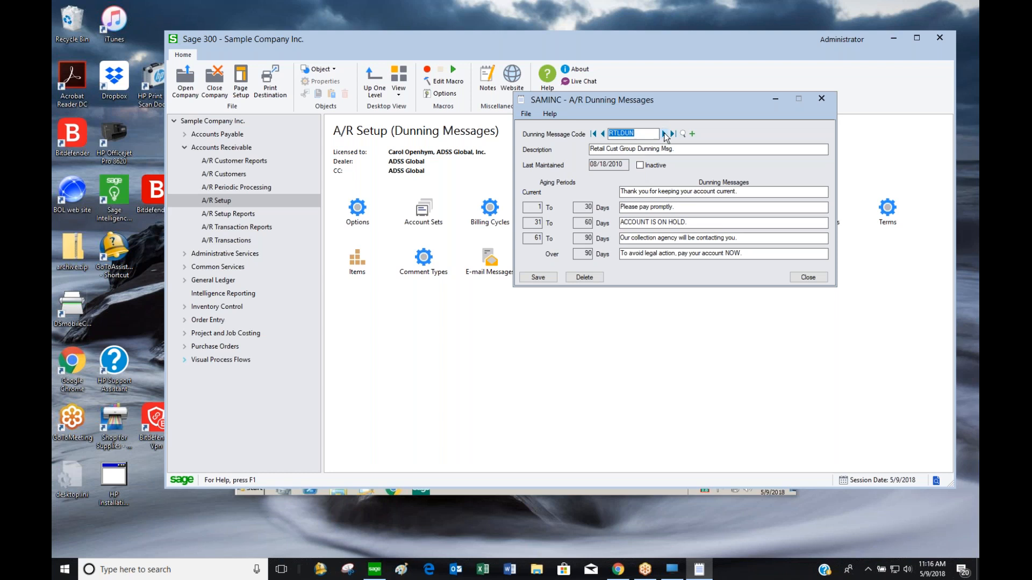
left_click(602, 134)
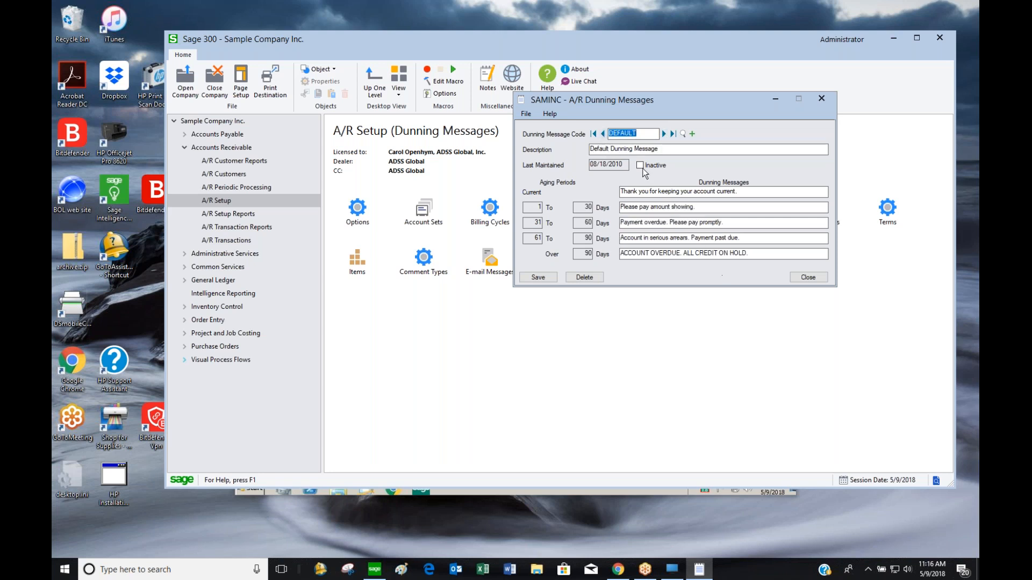
left_click(822, 98)
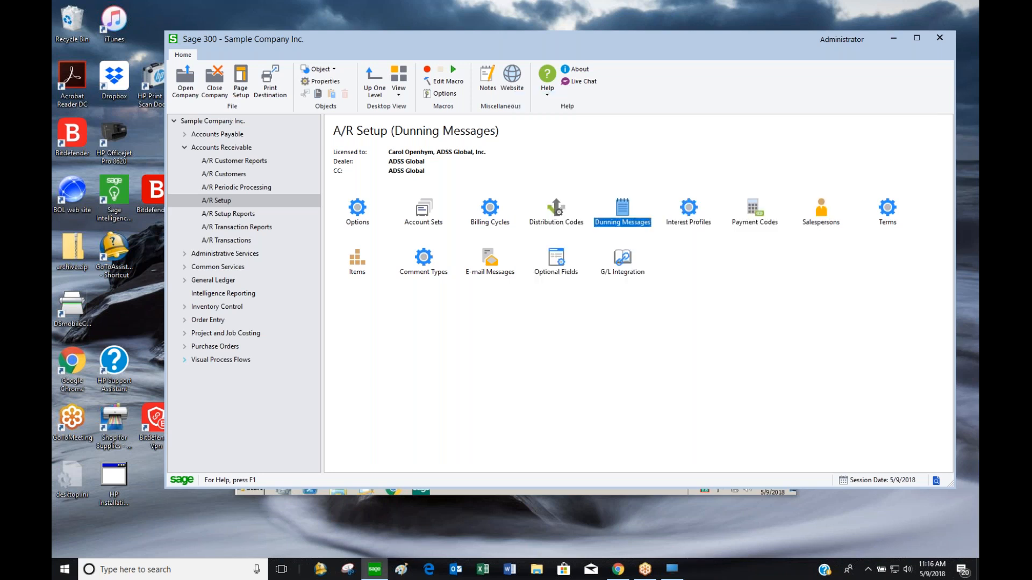
left_click(696, 209)
double_click(689, 209)
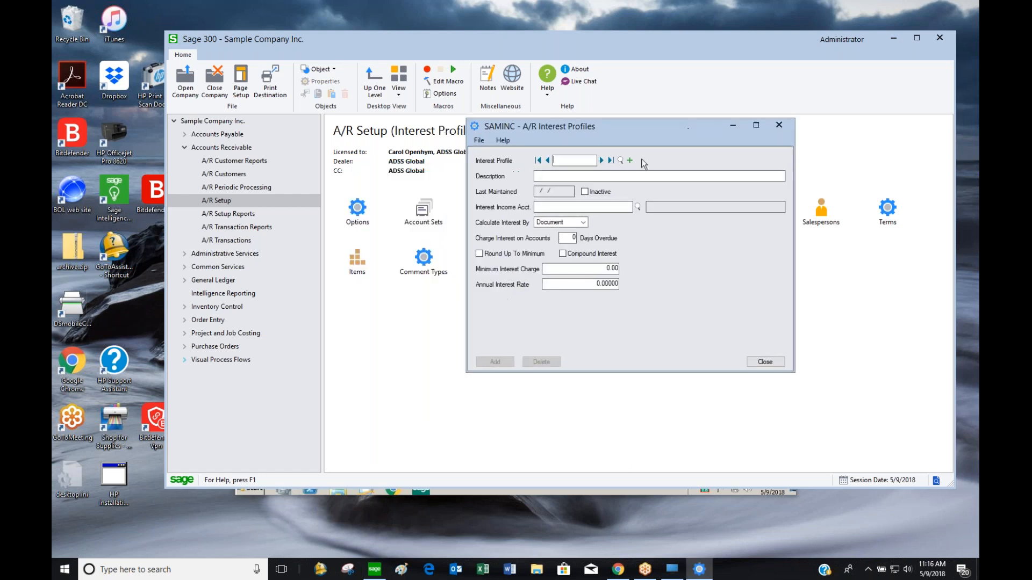
Inspect INTRTL's account 4220, minimum charge and annual rate, check INTWHS, then close the window
left_click(603, 160)
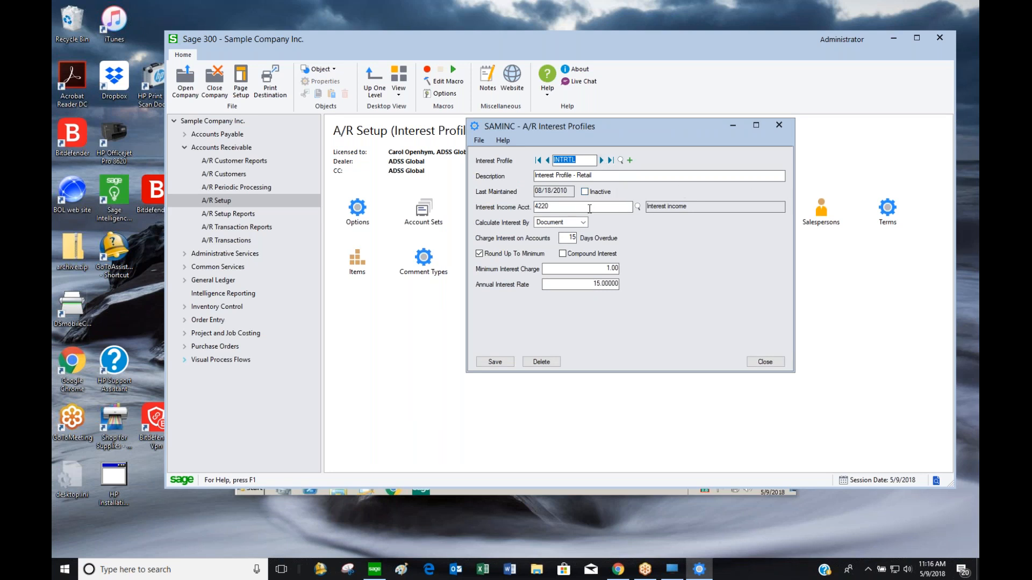
left_click_drag(567, 207, 516, 210)
left_click(583, 271)
left_click(585, 286)
left_click(602, 161)
left_click(546, 161)
left_click(766, 362)
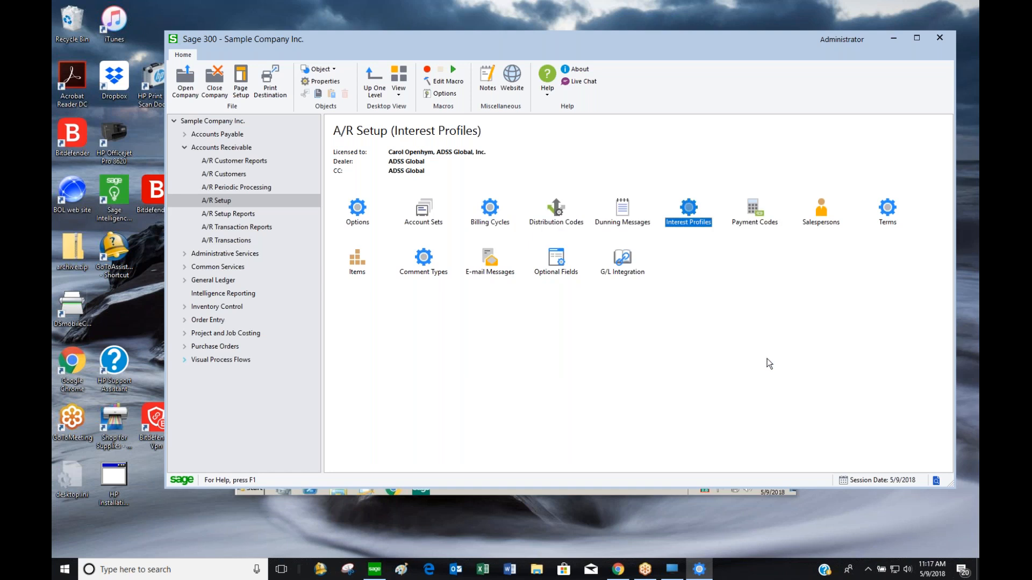
Open the A/R Payment Codes window and move it aside
double_click(764, 226)
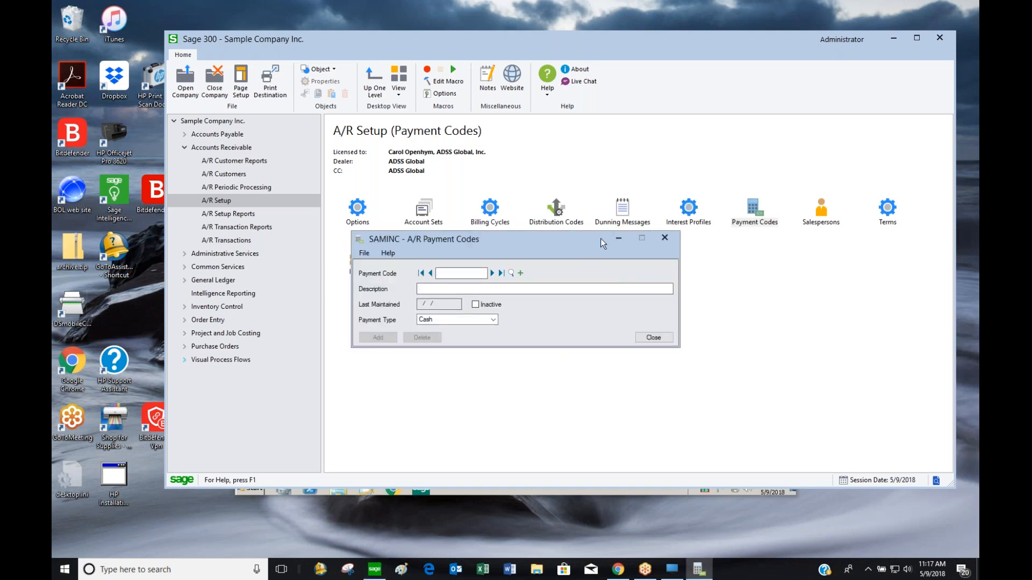
left_click_drag(584, 243, 701, 173)
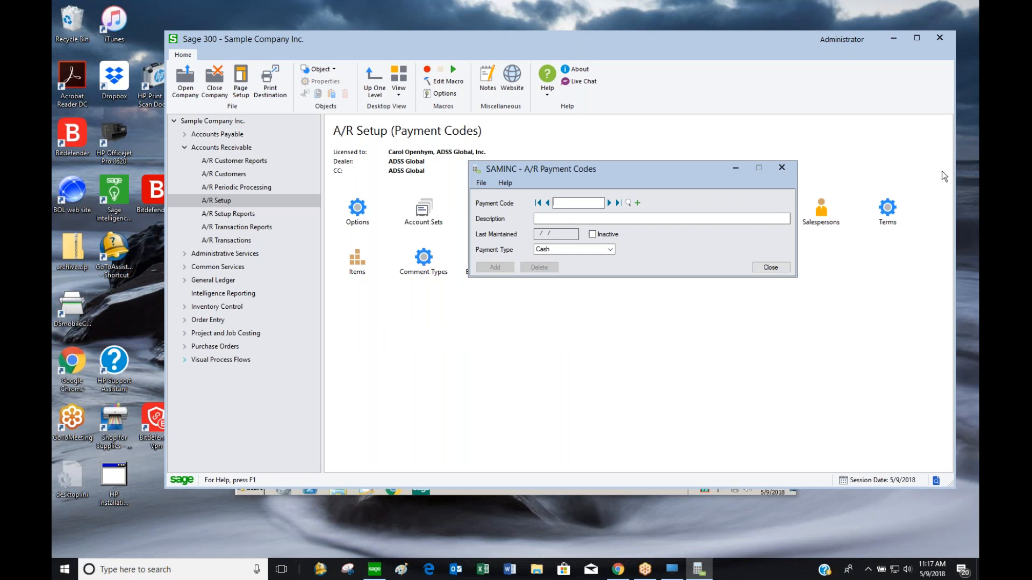
left_click_drag(640, 175, 733, 191)
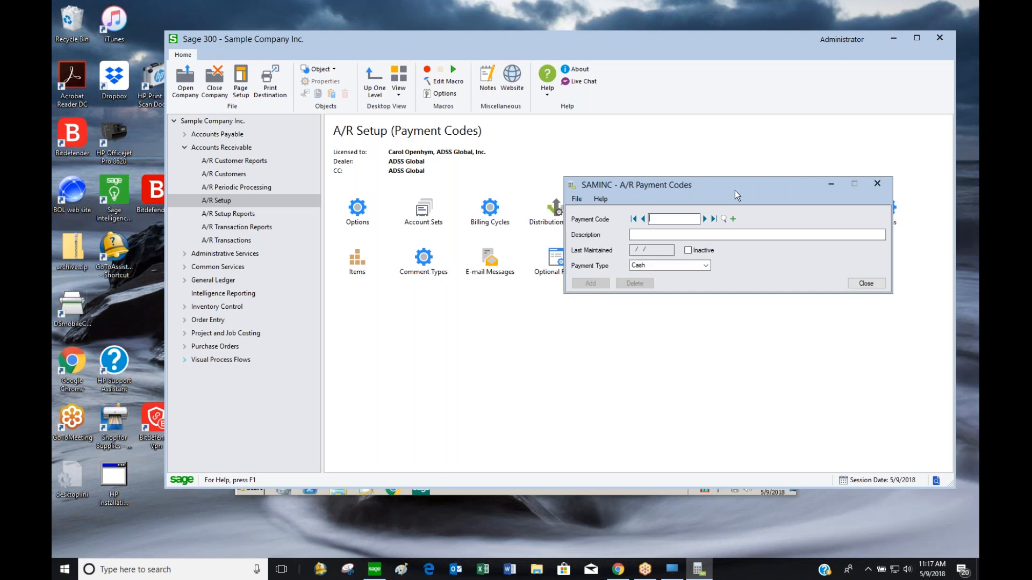
Step forward through the payment codes to Master Card, VISA and Wire Transfer
left_click(704, 220)
left_click(704, 220)
left_click(704, 219)
left_click(703, 220)
left_click(704, 220)
left_click(704, 220)
left_click(704, 220)
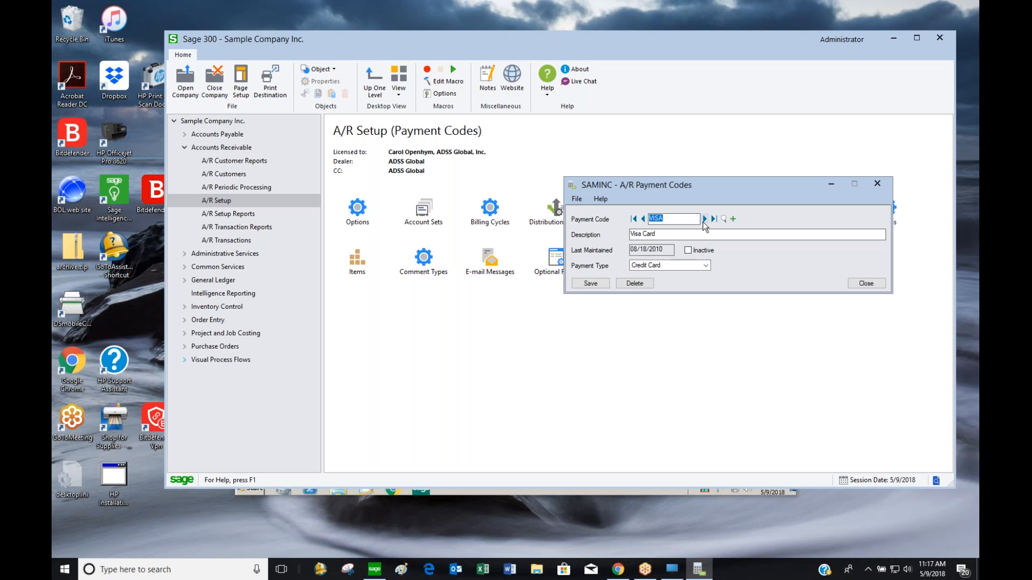
left_click(703, 220)
Go back from Wire Transfer through VISA to CHECK, then close Payment Codes
left_click(683, 236)
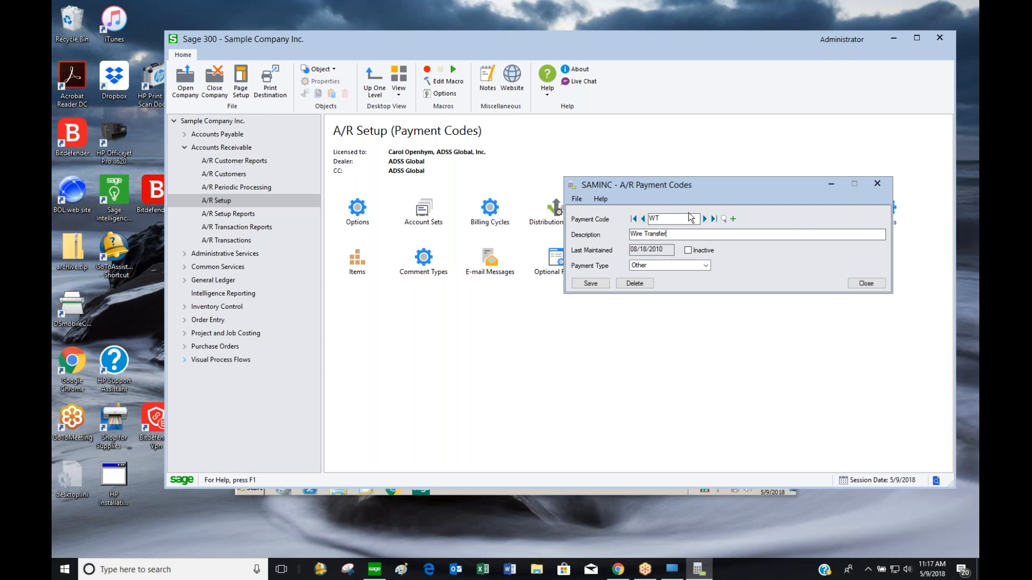
left_click(643, 220)
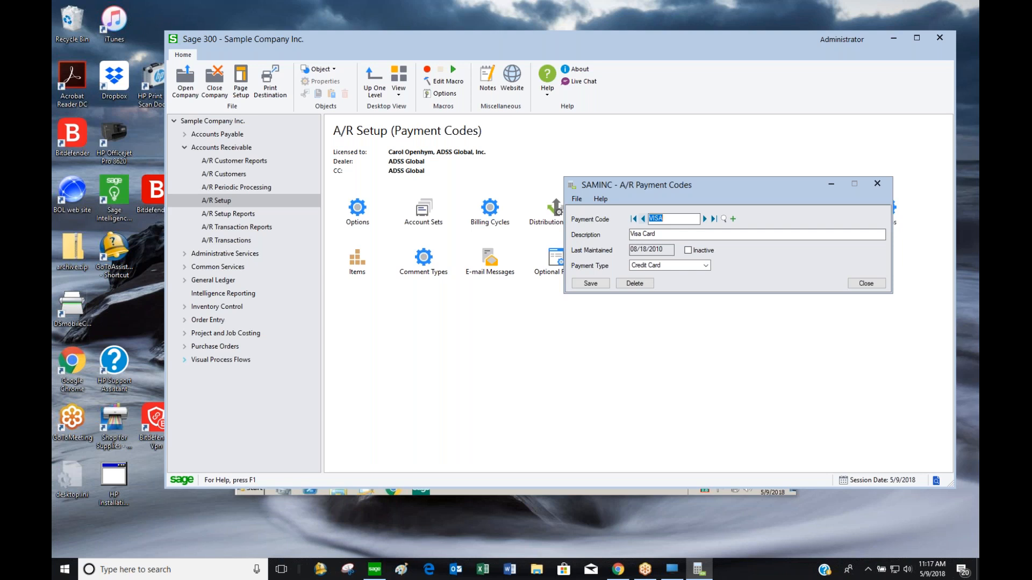
left_click(642, 219)
left_click(862, 287)
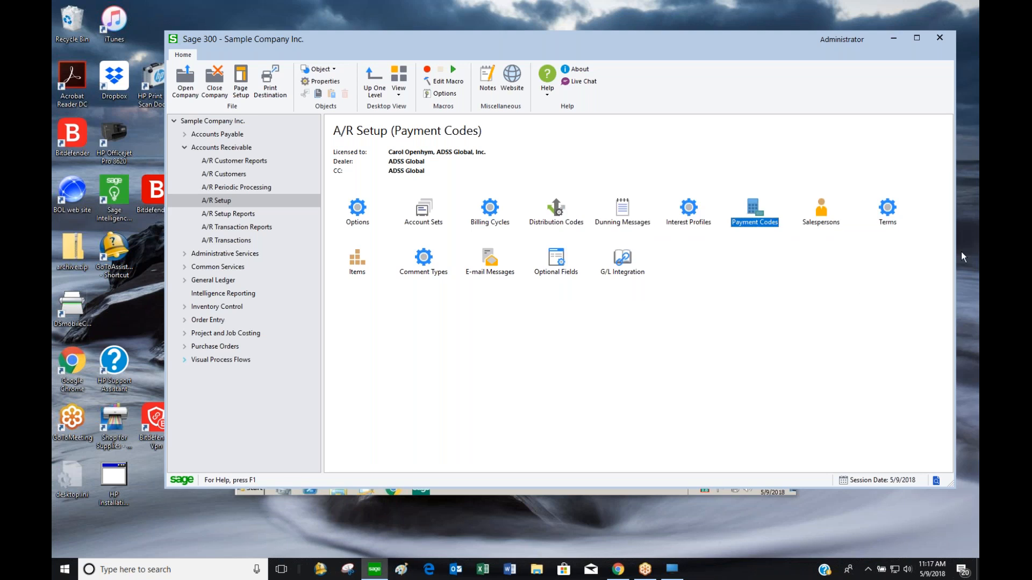
Open Salespersons and browse from record BB to salesperson DA
double_click(820, 221)
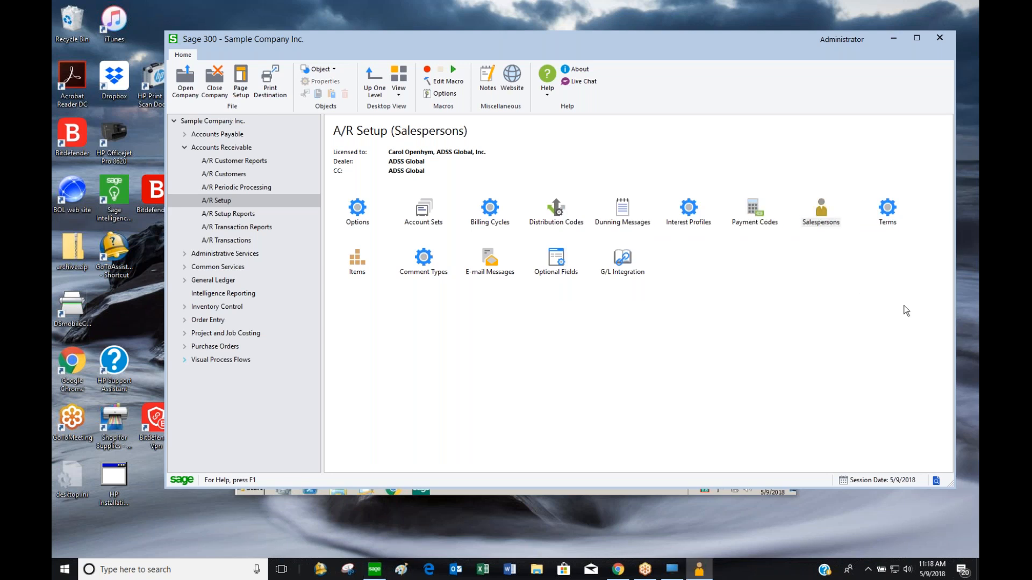
left_click_drag(543, 172, 575, 144)
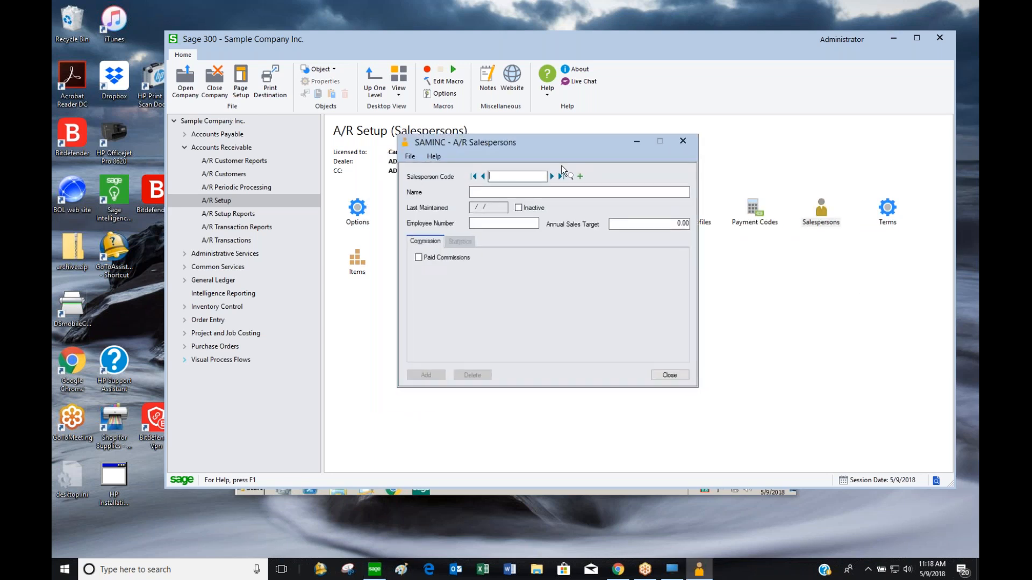
left_click(553, 176)
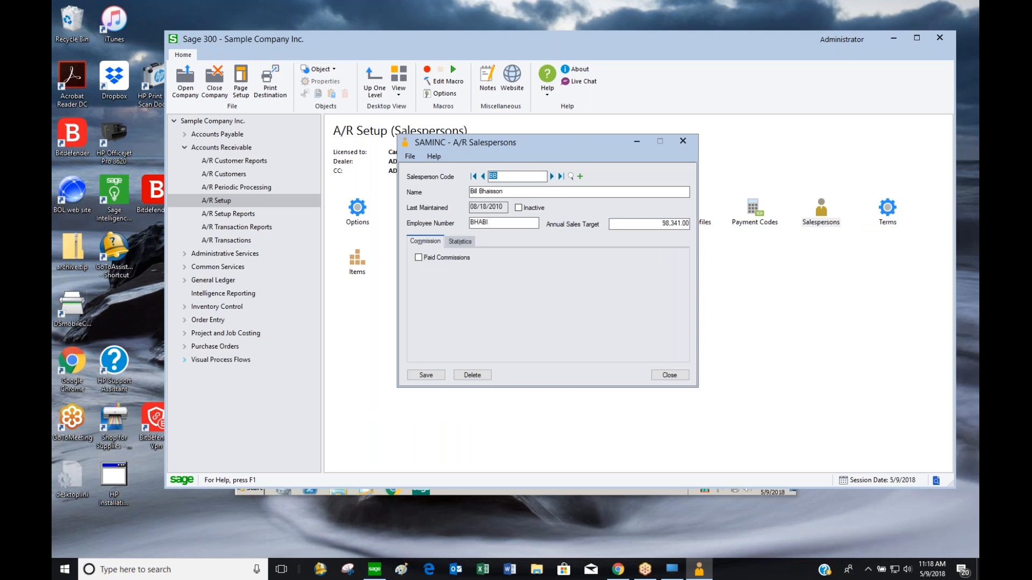
left_click(551, 176)
Turn on Paid Commissions for DA with five commission rates
left_click(419, 258)
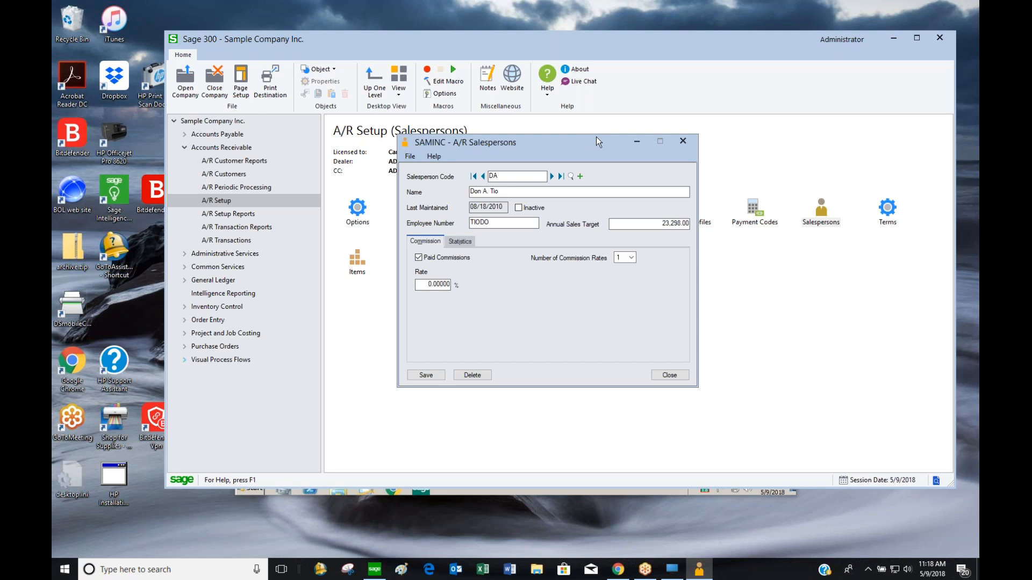
left_click(631, 258)
left_click(619, 297)
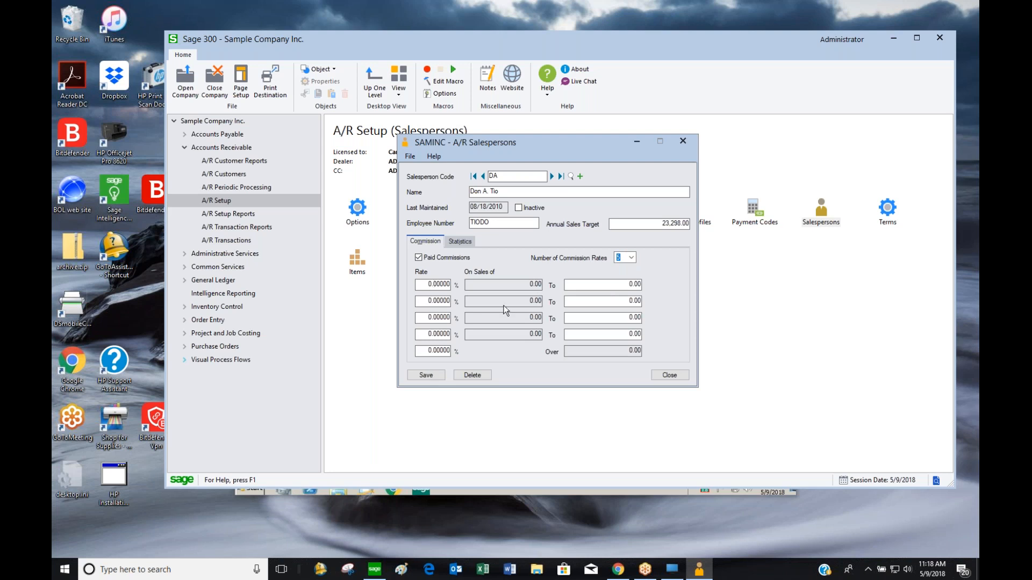
Answer the save prompt, advance past DE to the next salesperson, and close Salespersons
left_click(553, 176)
left_click(510, 324)
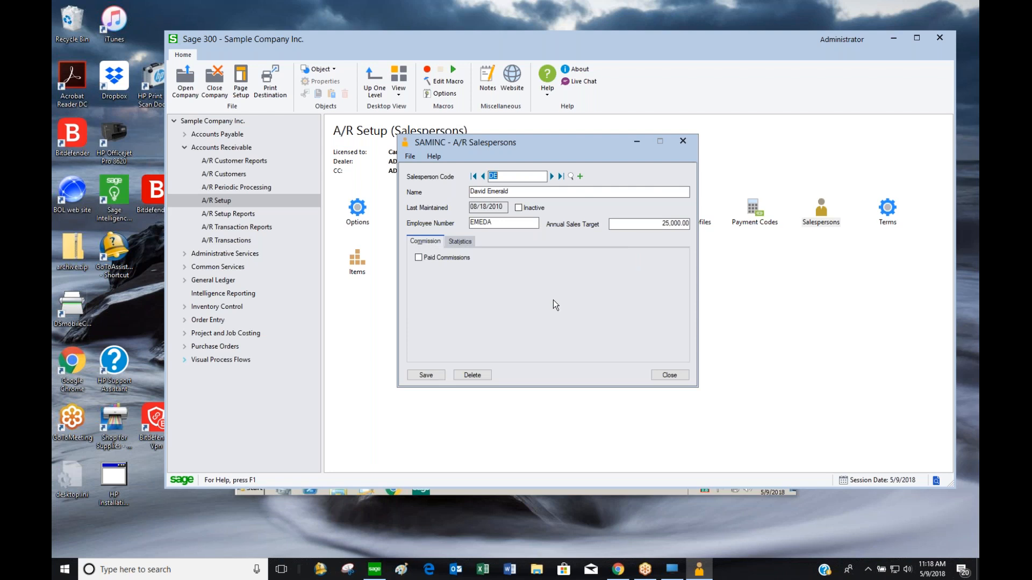
left_click(551, 176)
left_click(669, 375)
Open A/R Terms, load 2N30 and keep Days From Invoice Date as the due date type
double_click(887, 211)
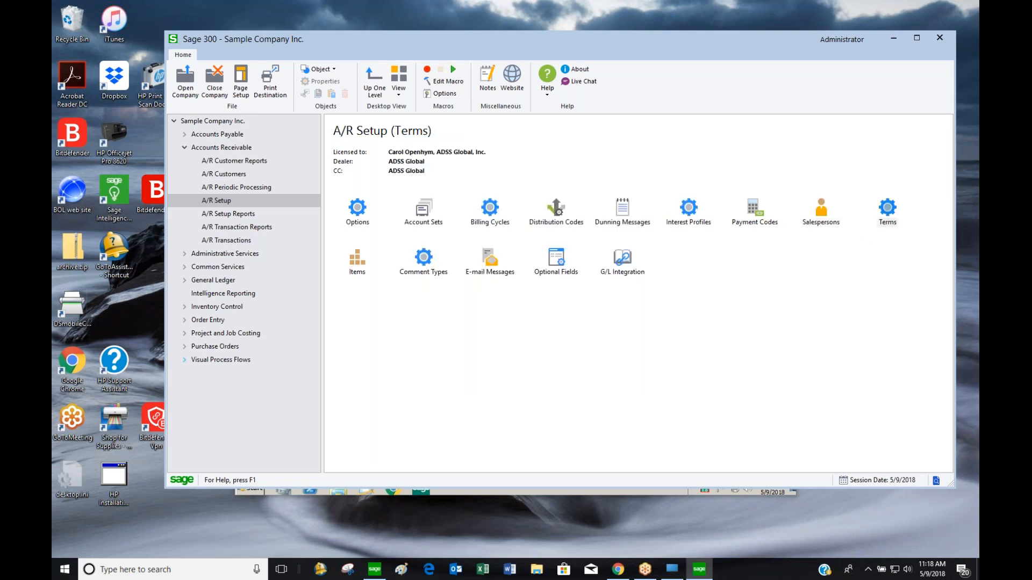
left_click_drag(576, 176, 742, 92)
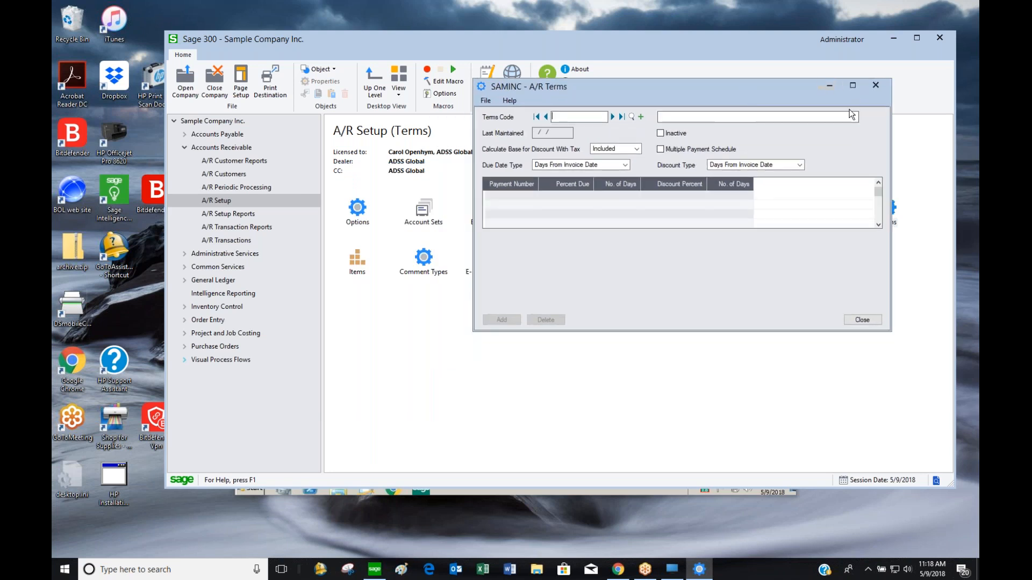
left_click(614, 115)
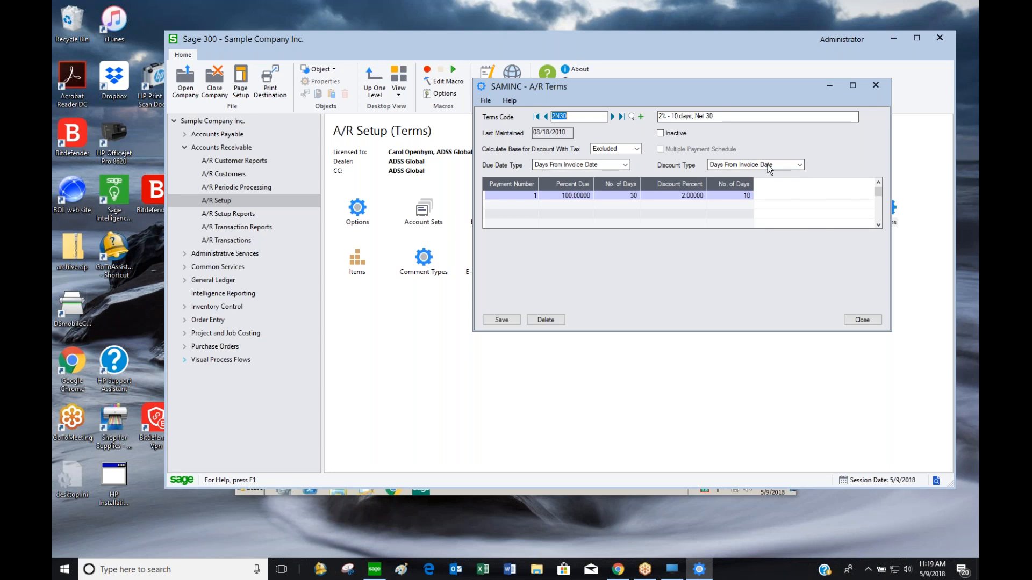
left_click(625, 165)
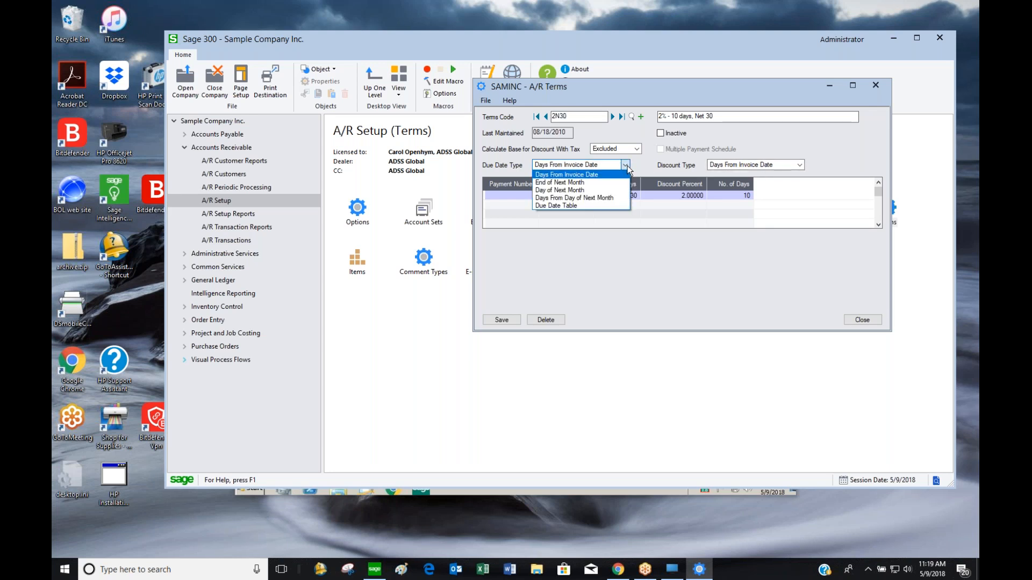
left_click(589, 175)
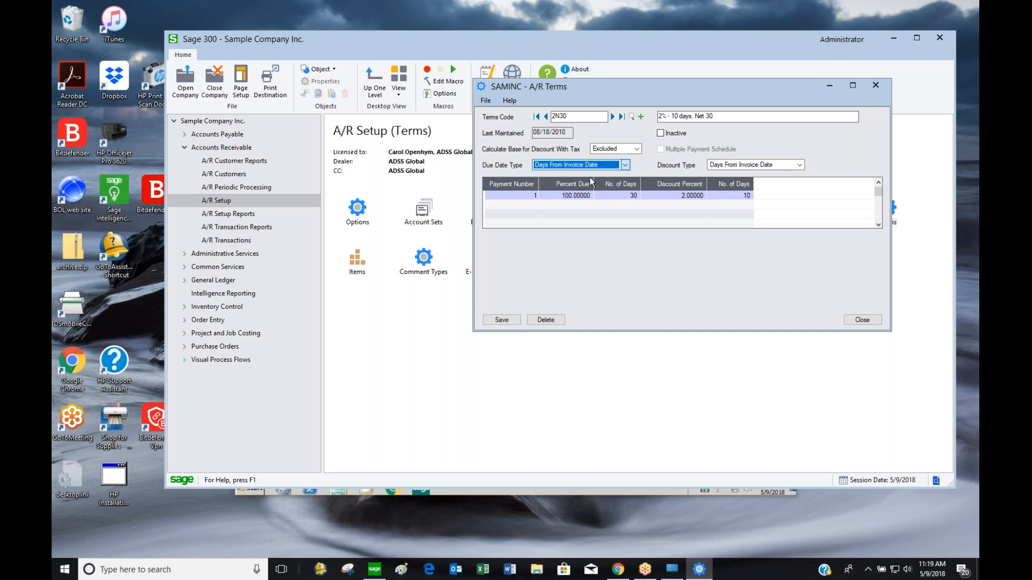
Inspect 2N30's first payment row, then step through COD to DUETBL
left_click(557, 195)
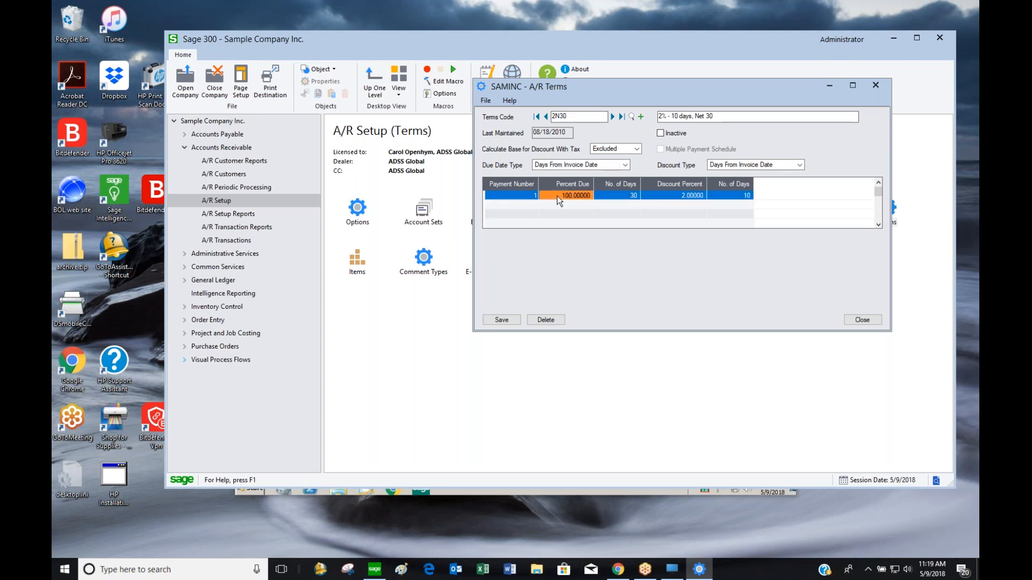
left_click(613, 195)
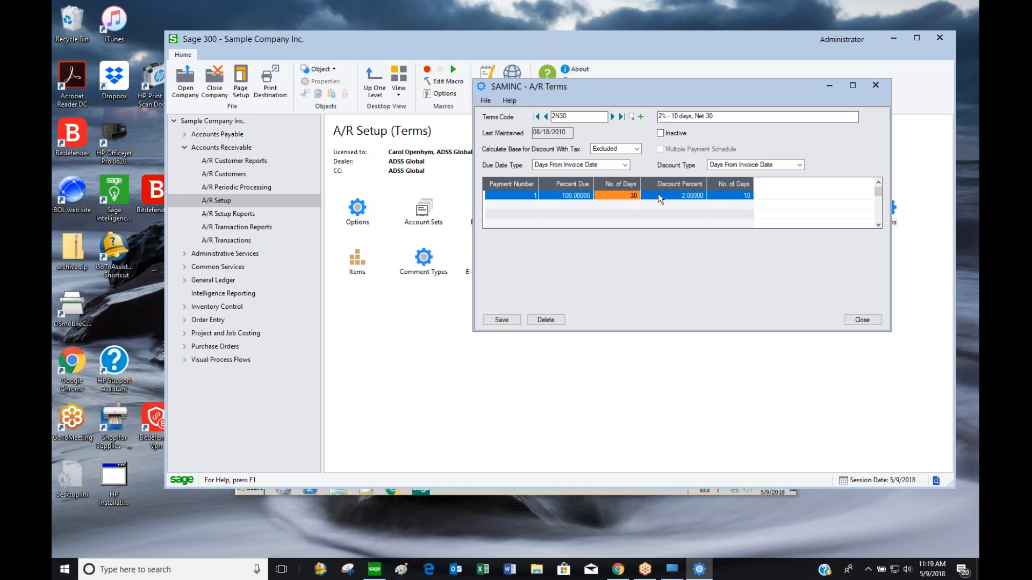
left_click(735, 197)
left_click(691, 196)
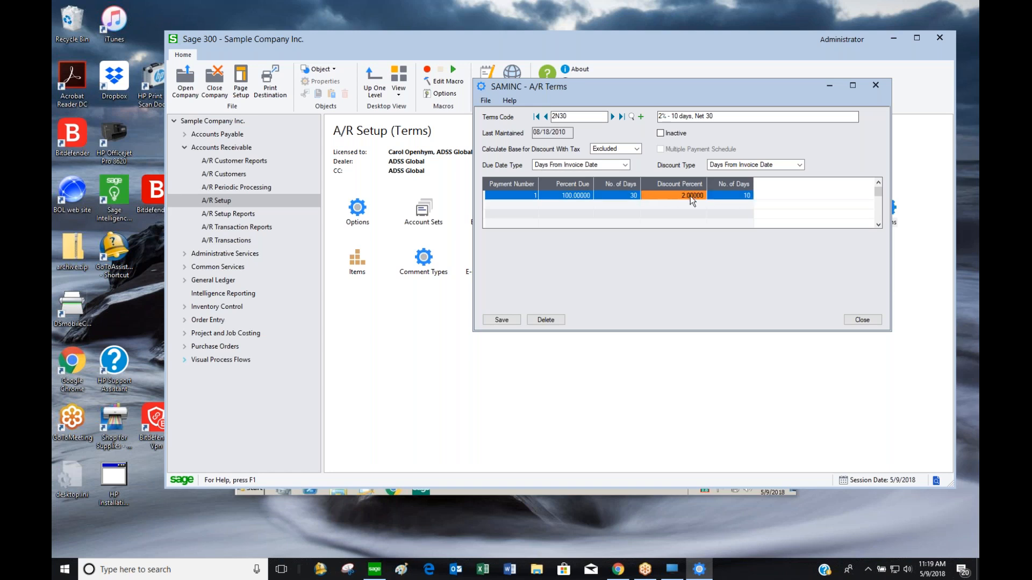
left_click(612, 116)
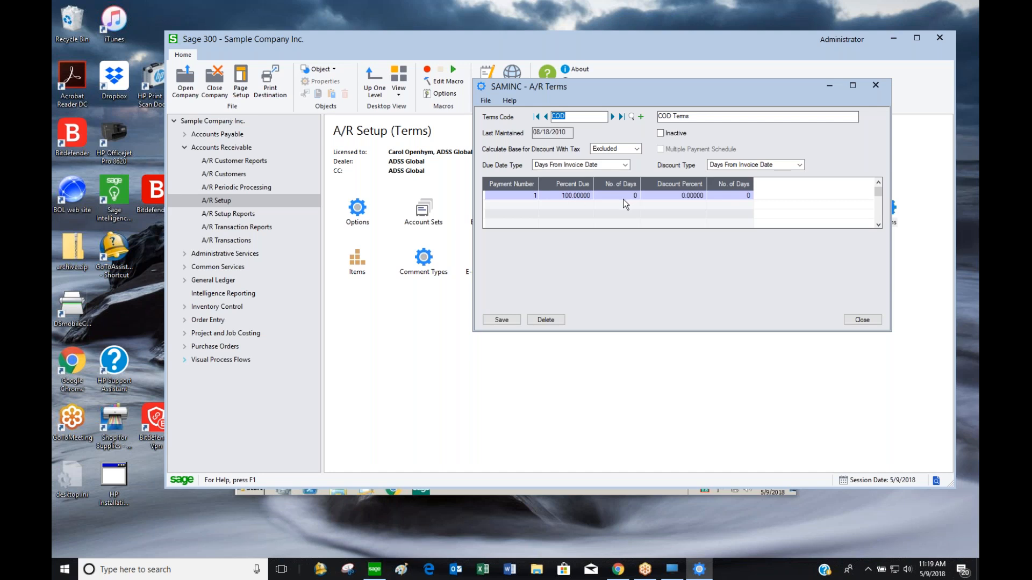
left_click(613, 117)
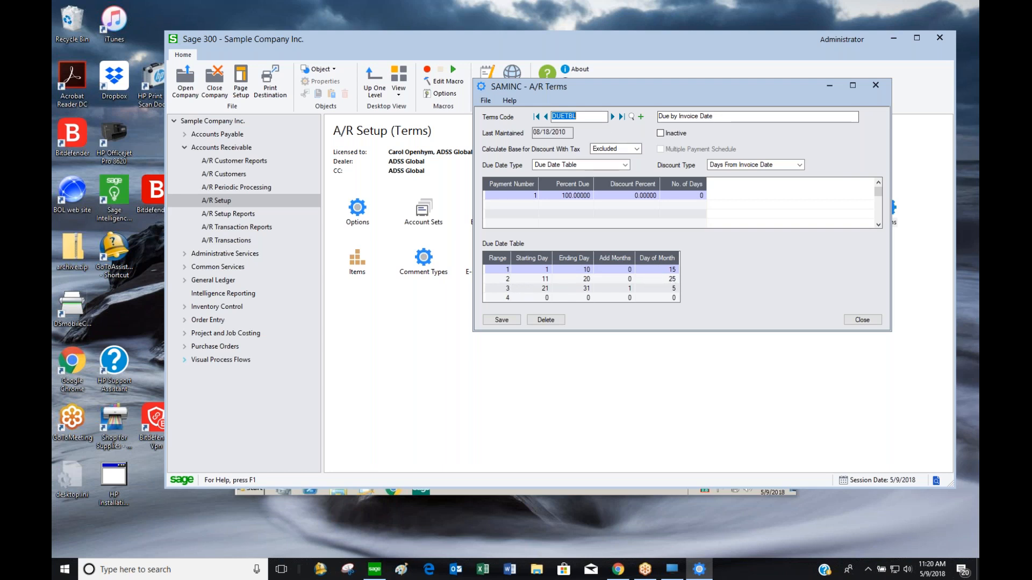
Review terms N30 and P90, close A/R Terms, and select the Items setup icon
left_click(613, 116)
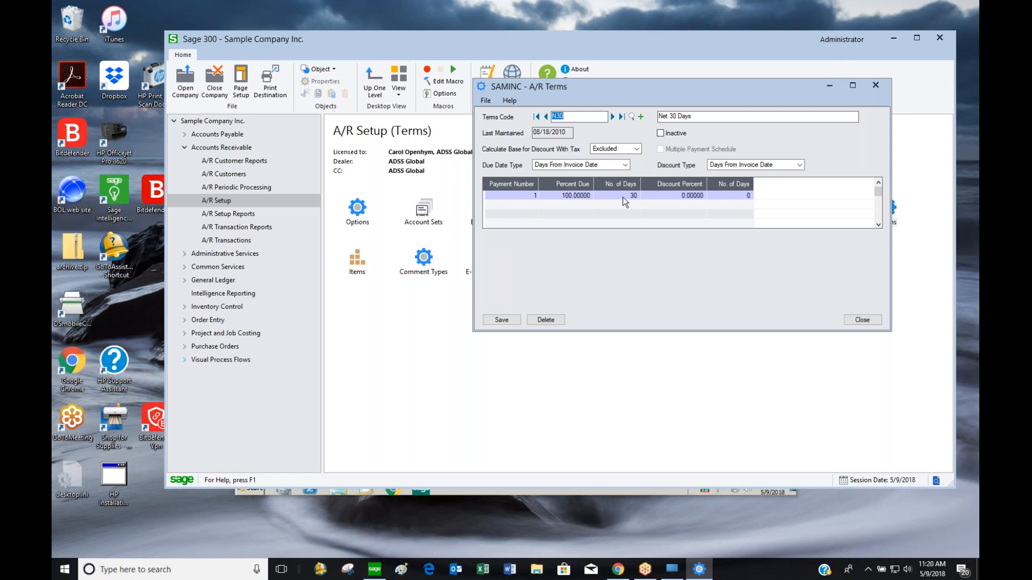
left_click(613, 117)
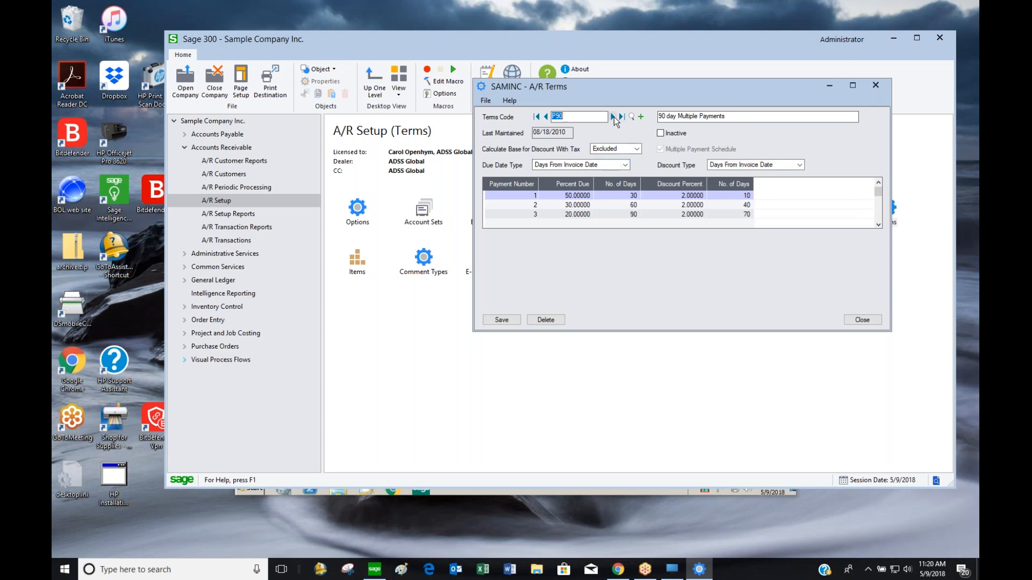
left_click(862, 320)
left_click(354, 266)
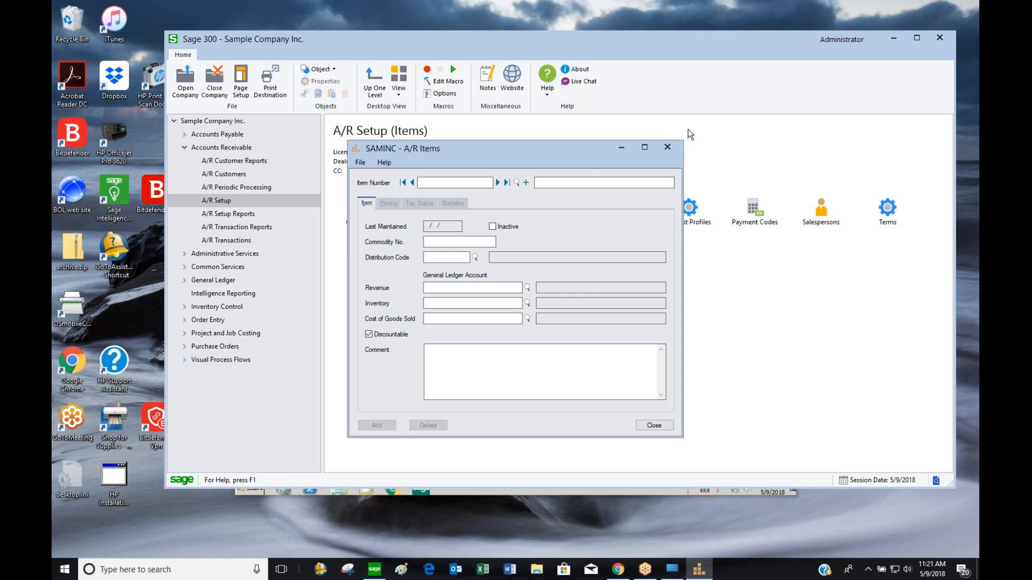
Browse items BK-360, CA-59, CA-78, CO-100, CREDENZA and CUSTOM-FURNITURE
left_click_drag(585, 153, 666, 102)
left_click(592, 121)
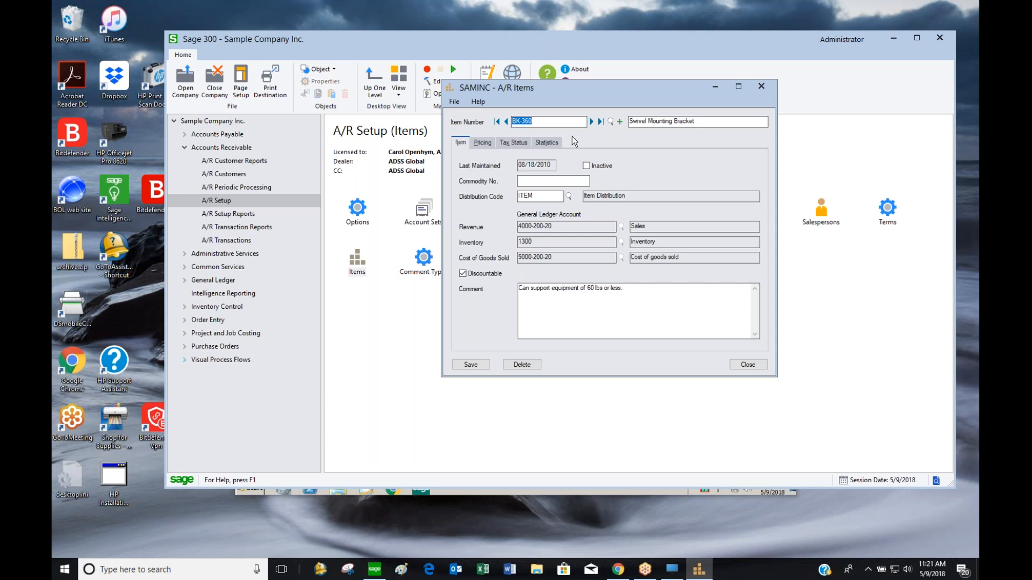
left_click(591, 124)
left_click(591, 124)
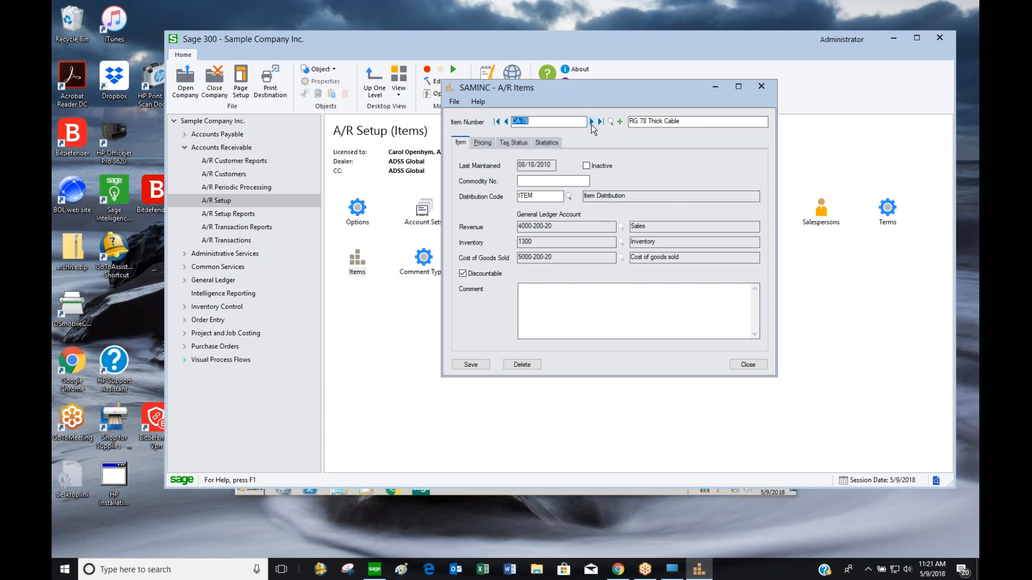
left_click(591, 124)
left_click(591, 123)
left_click(591, 123)
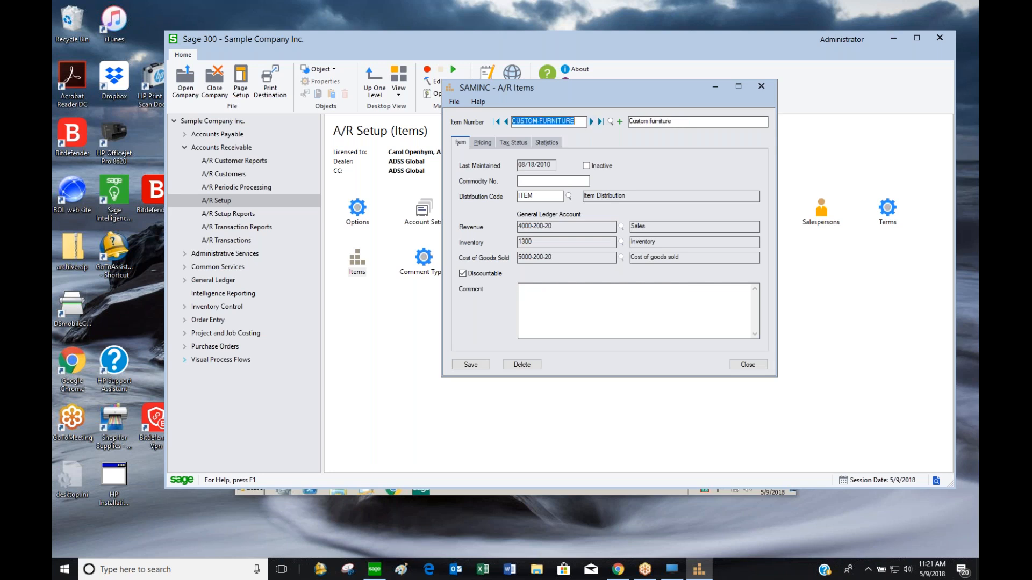
Return to CA-78 and review its FT pricing row and item price
left_click(497, 122)
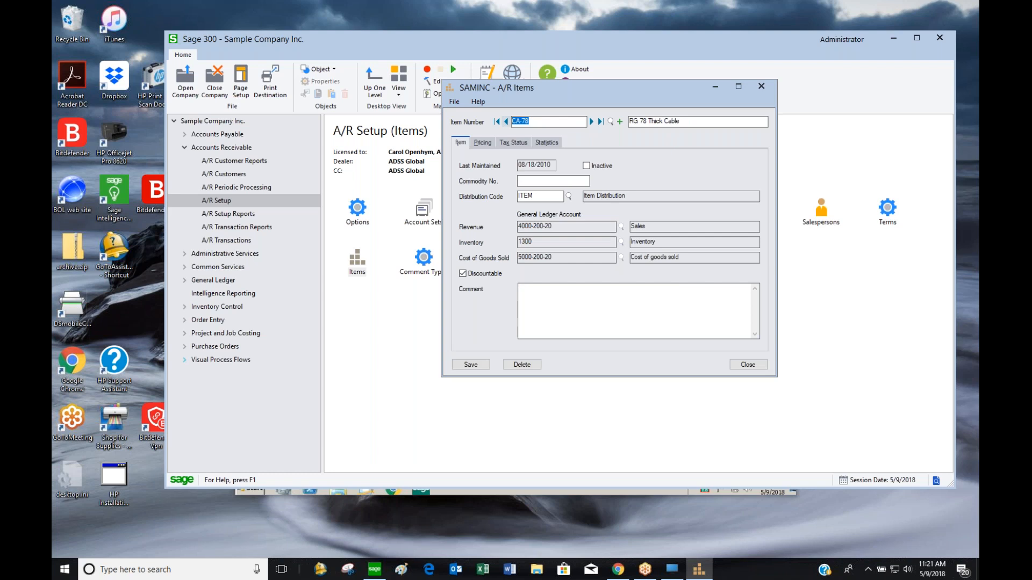
key("Tab")
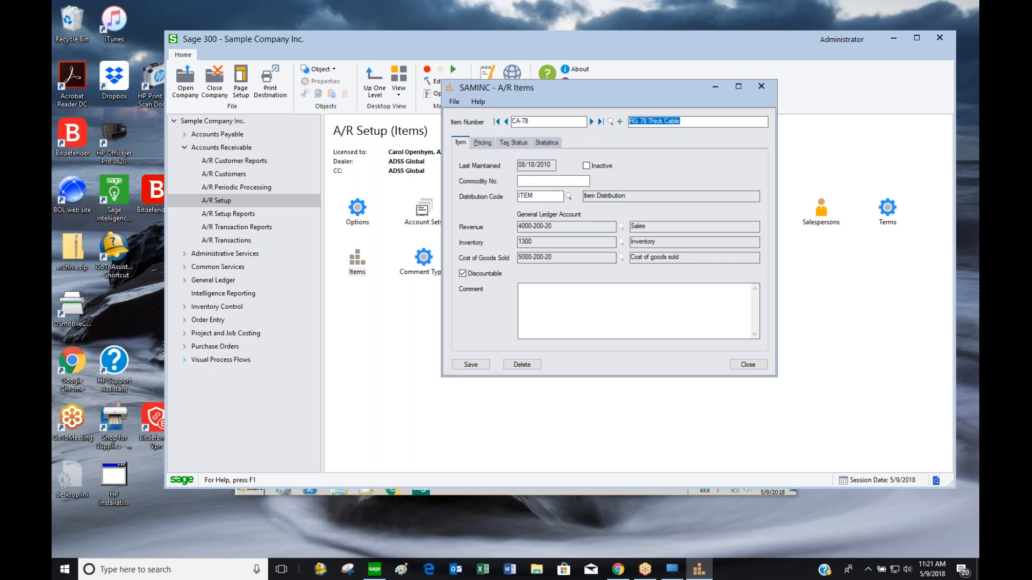
left_click(483, 142)
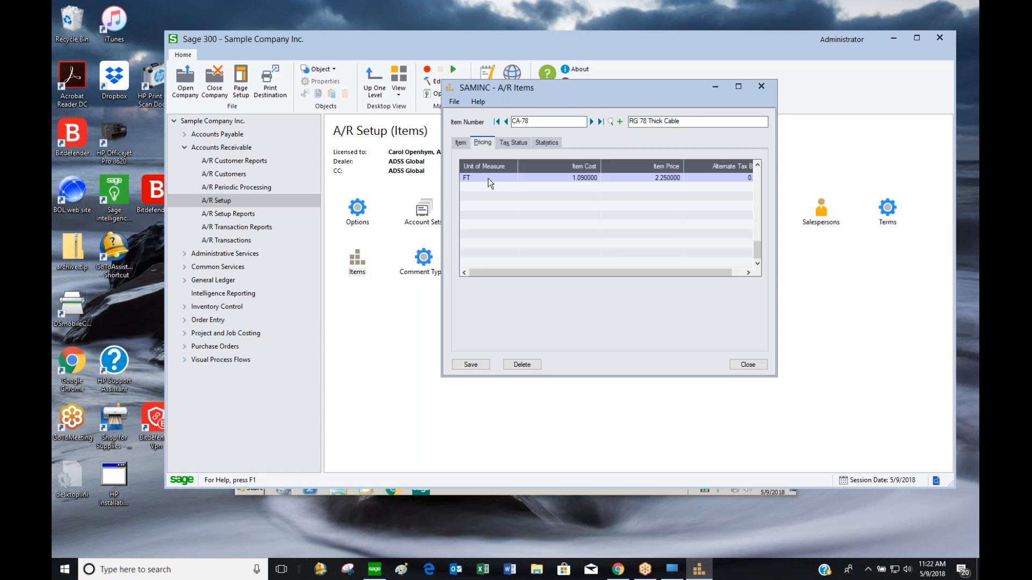
left_click(488, 178)
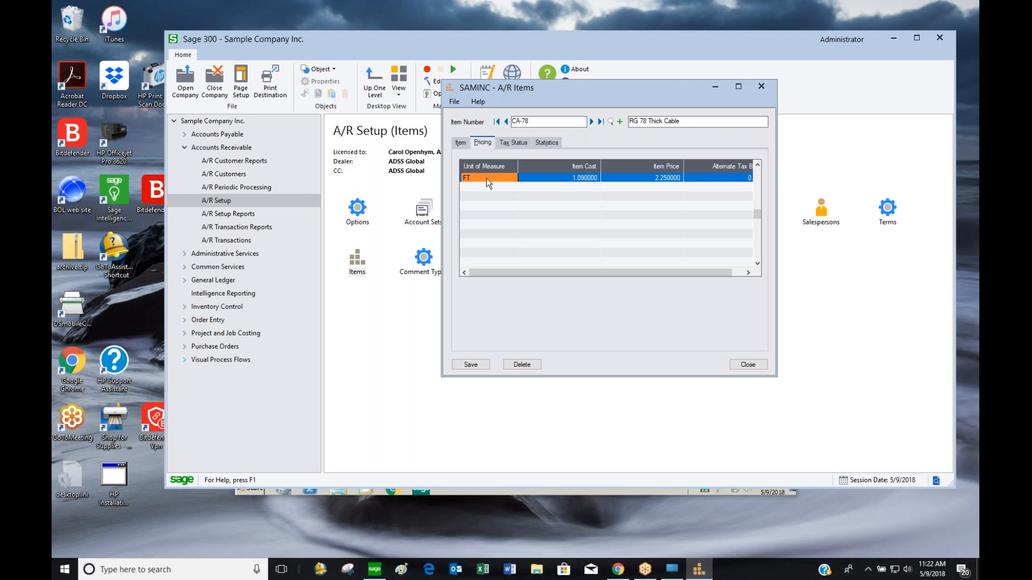
left_click(648, 182)
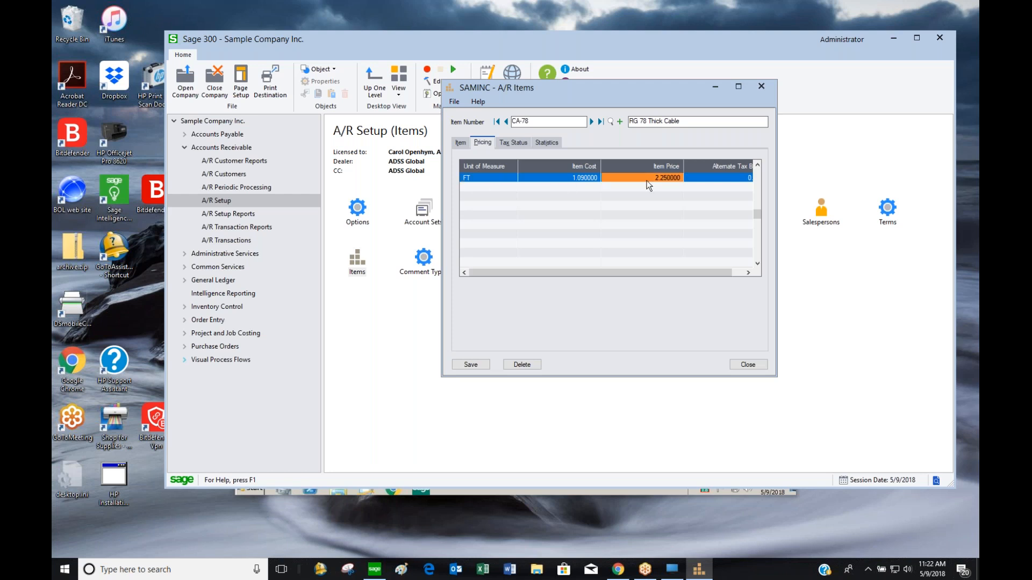
left_click(500, 177)
left_click(639, 177)
left_click(499, 178)
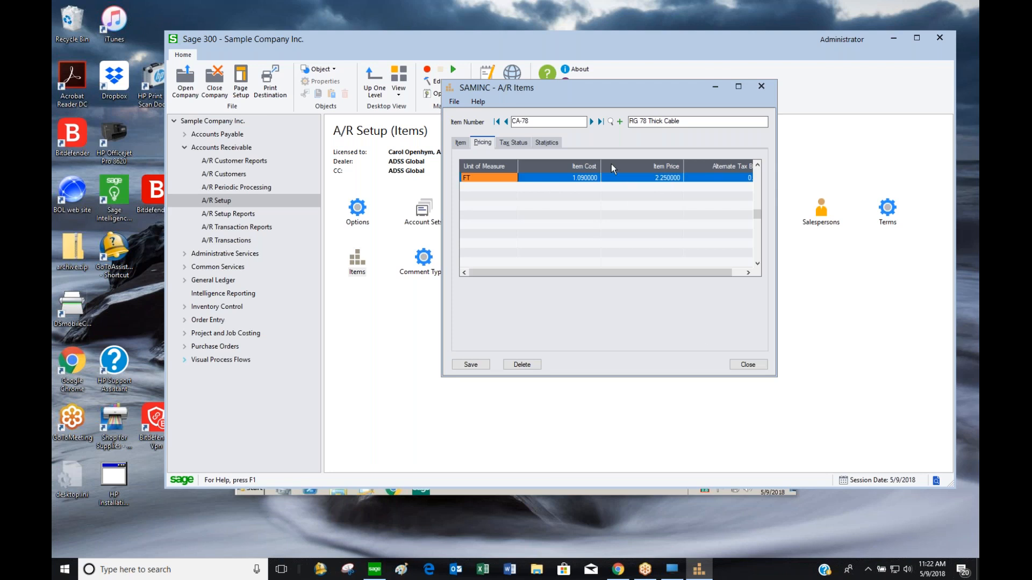
Check CA-78's Revenue account on the Item tab and close A/R Items
left_click(463, 141)
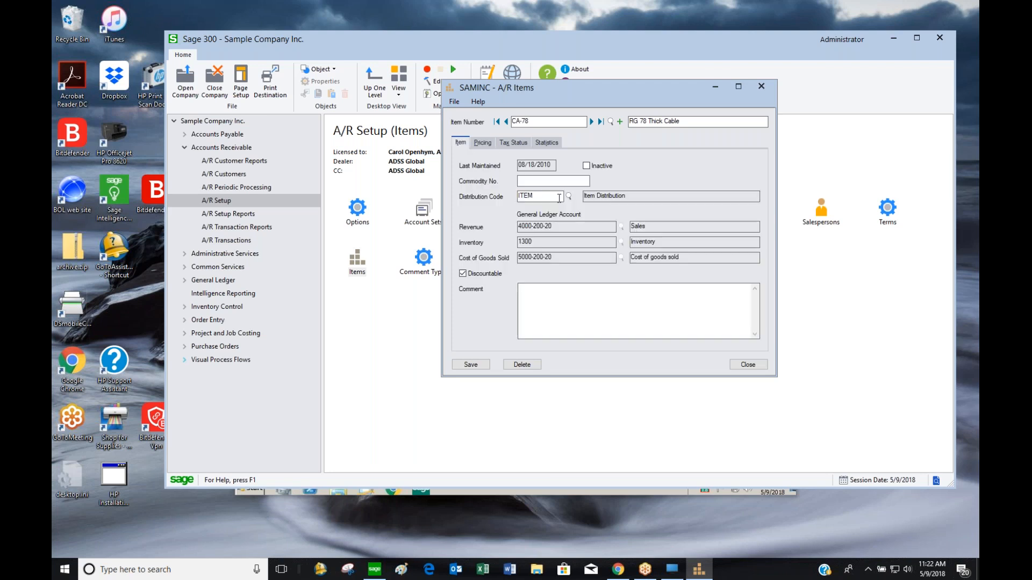
double_click(539, 225)
left_click(748, 365)
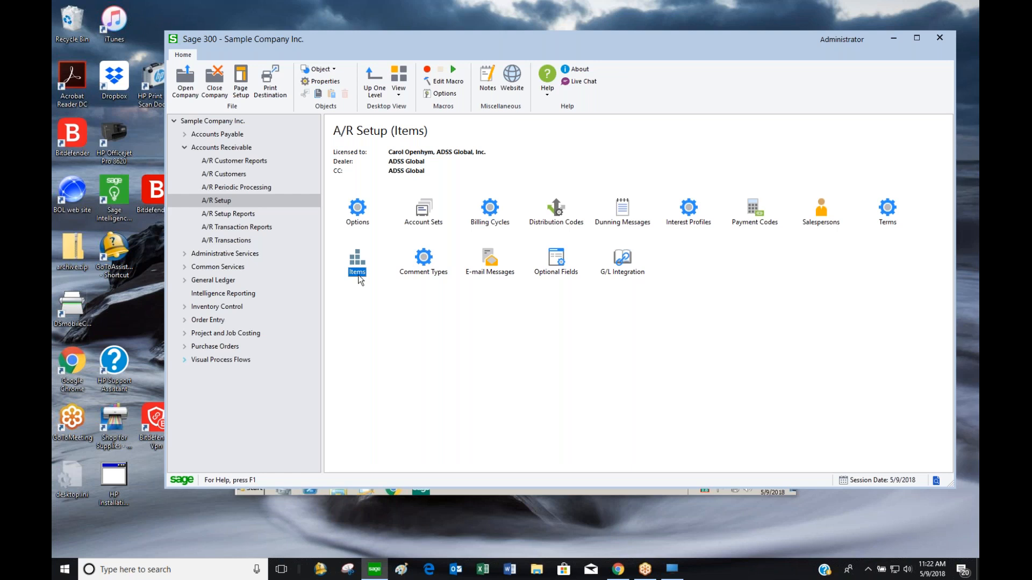
Open Comment Types and add COLL with description 'Collection Call'
left_click(426, 267)
double_click(426, 267)
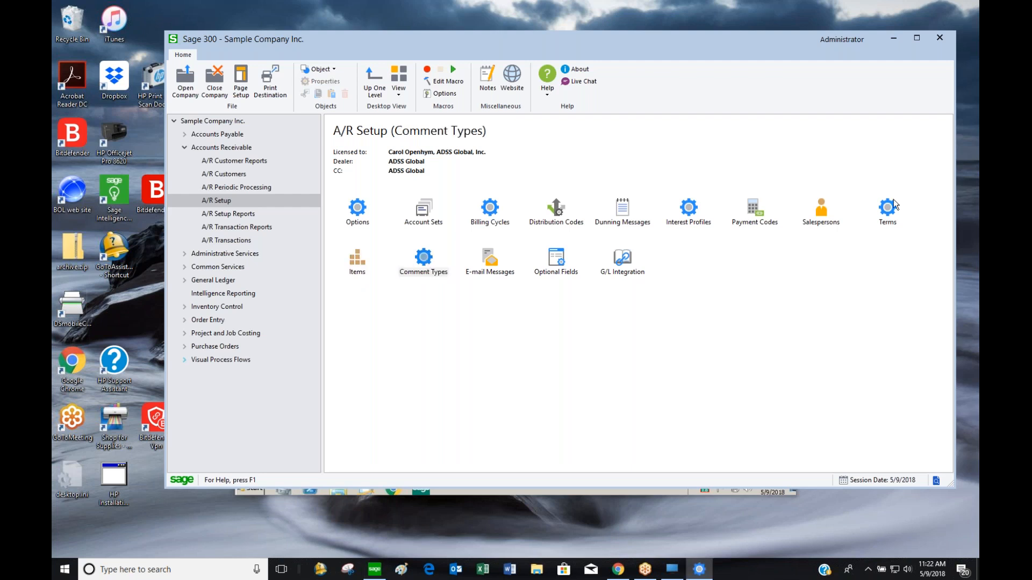
left_click_drag(517, 257, 614, 169)
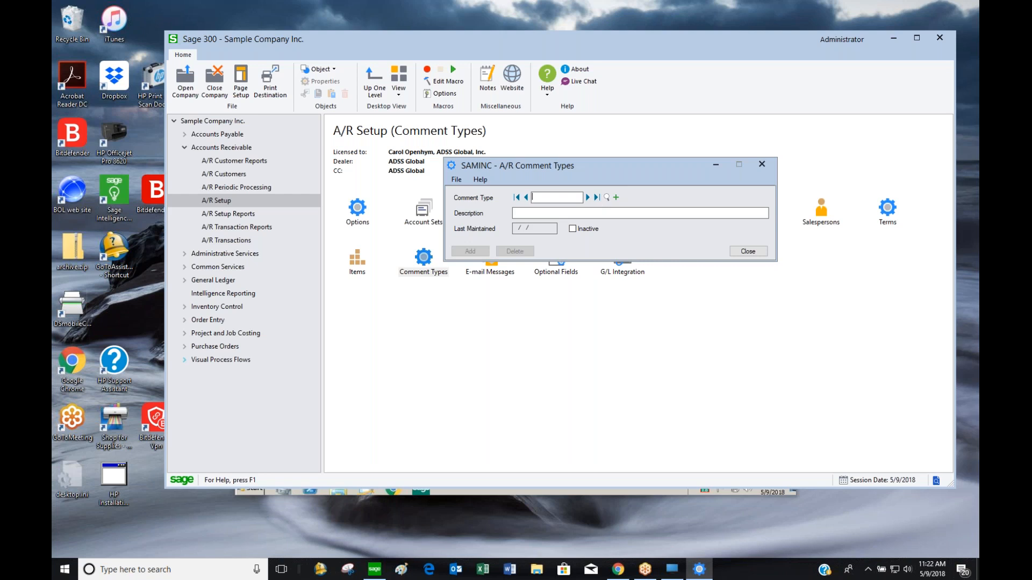
type("COLL")
key("Tab")
type("Collection Call")
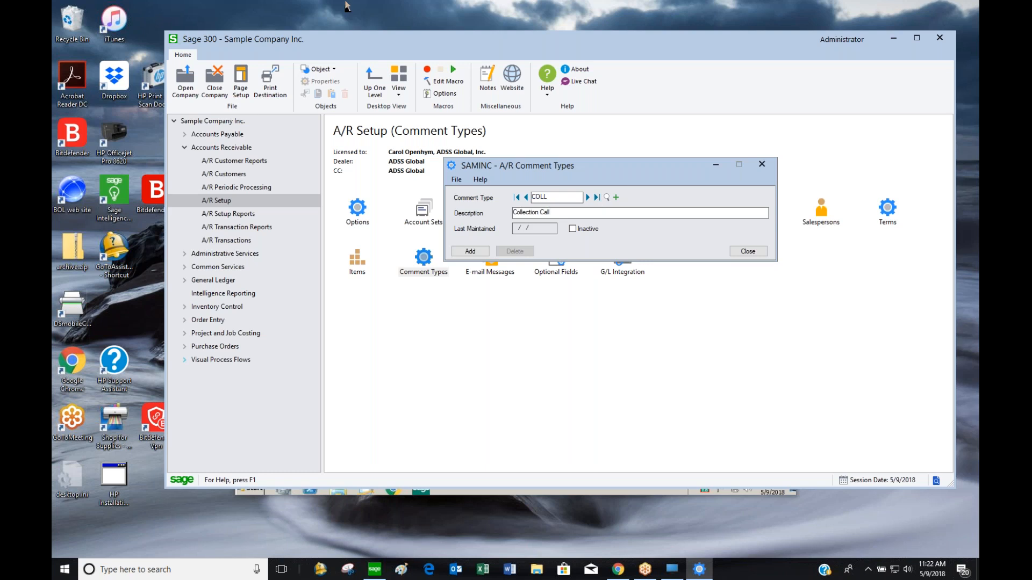
left_click(471, 251)
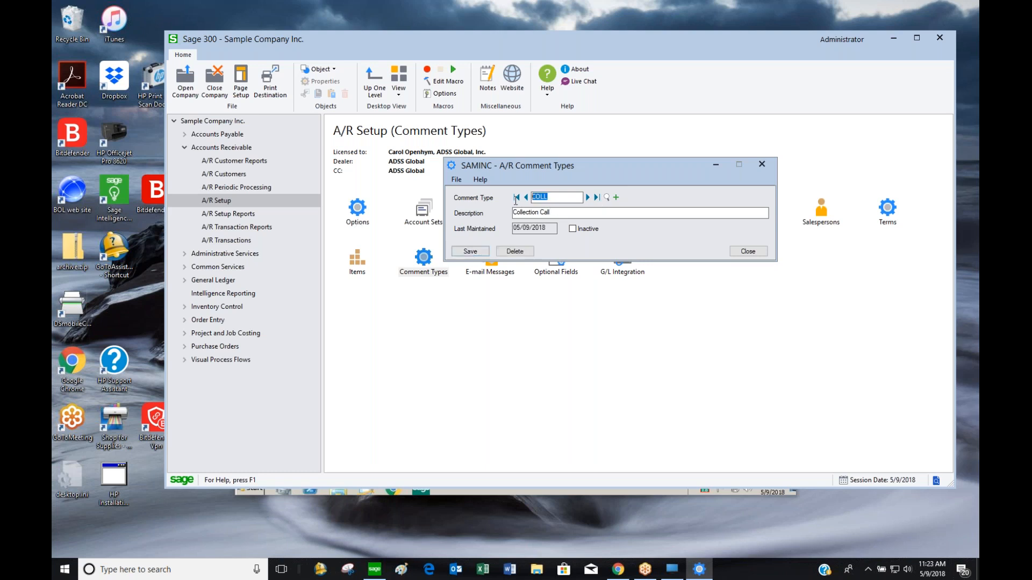
Add comment type SHIP with description 'Shipping preferences'
type("SHIP")
key("Tab")
type("Sh")
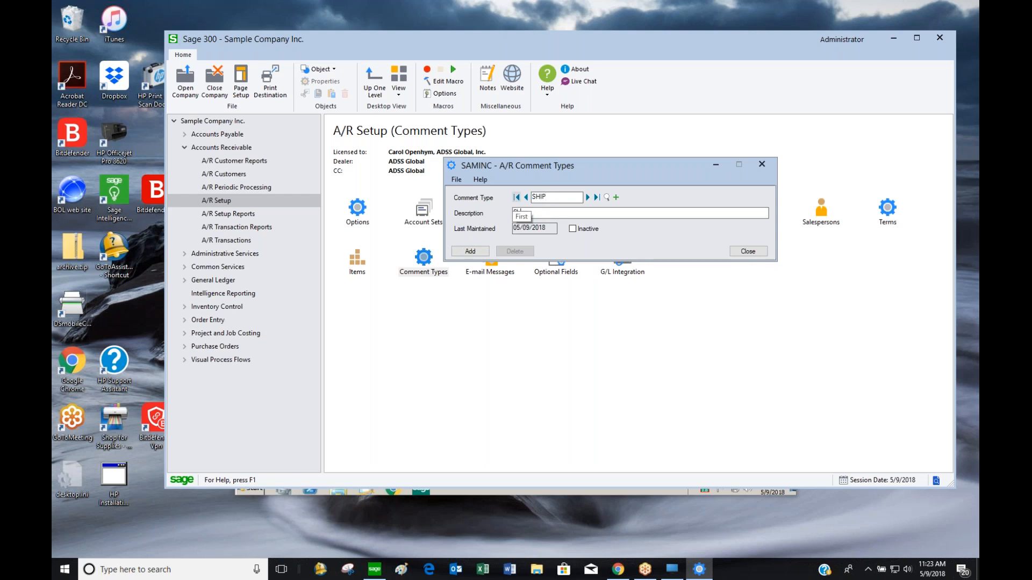
type("ipping preferences")
left_click(478, 251)
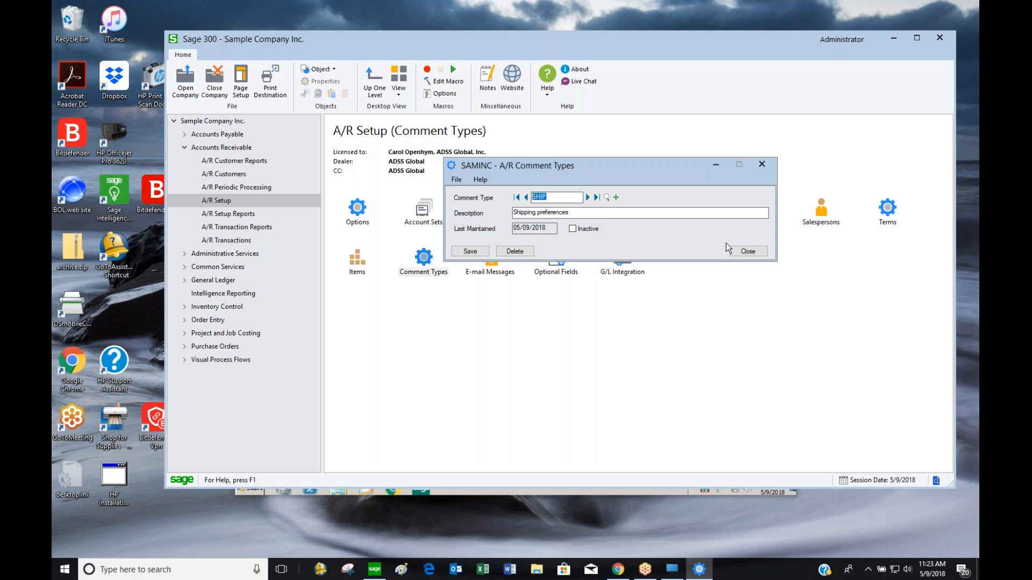
left_click(743, 251)
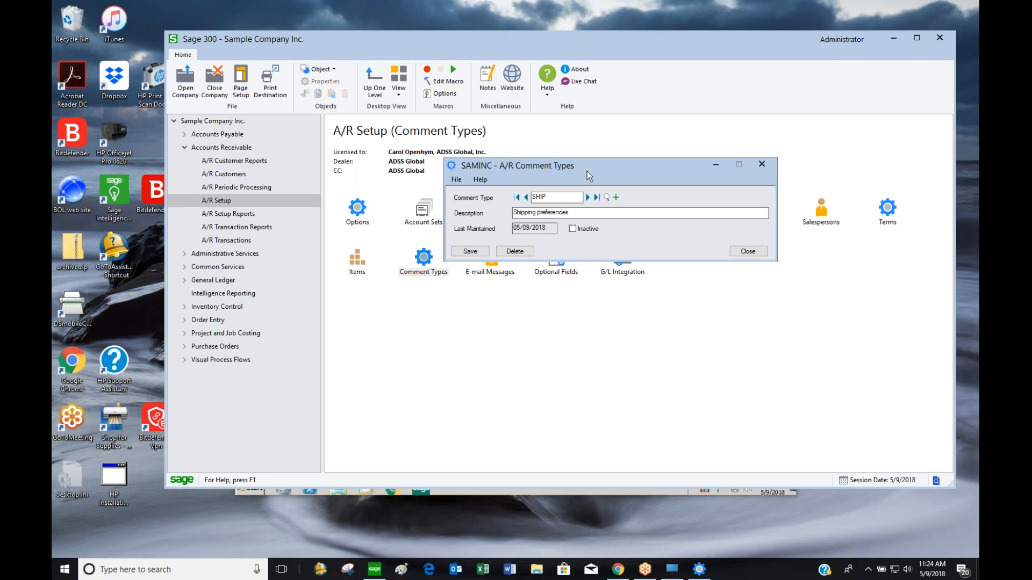
Save the SHIP comment type and close the Comment Types window
left_click_drag(587, 171, 624, 158)
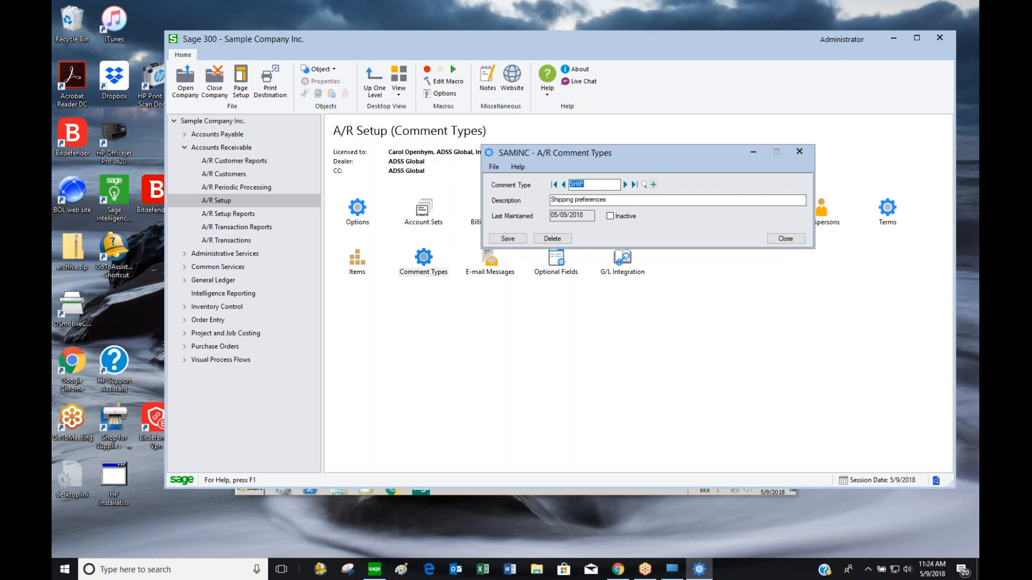
left_click(507, 238)
left_click(790, 243)
Review the Invoice (E-mail) and Statement (E-mail) message templates, then close E-mail Messages
left_click(495, 263)
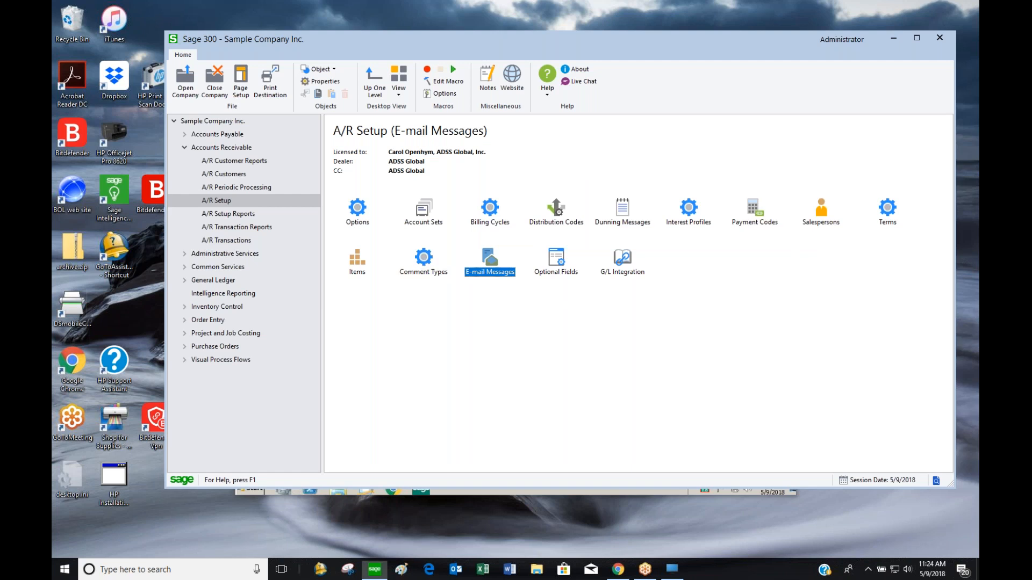
left_click_drag(546, 99, 693, 94)
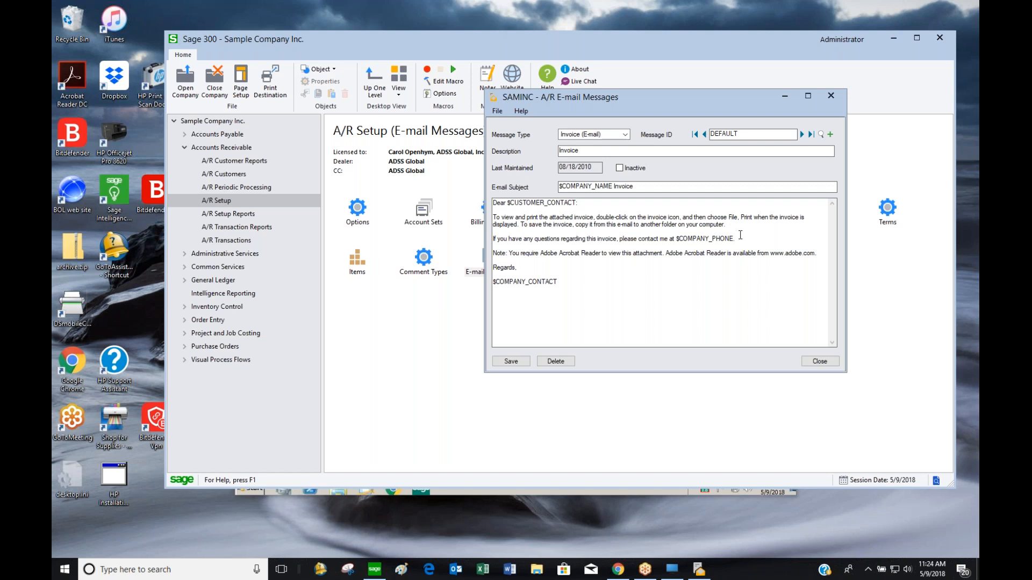
left_click_drag(717, 101, 724, 75)
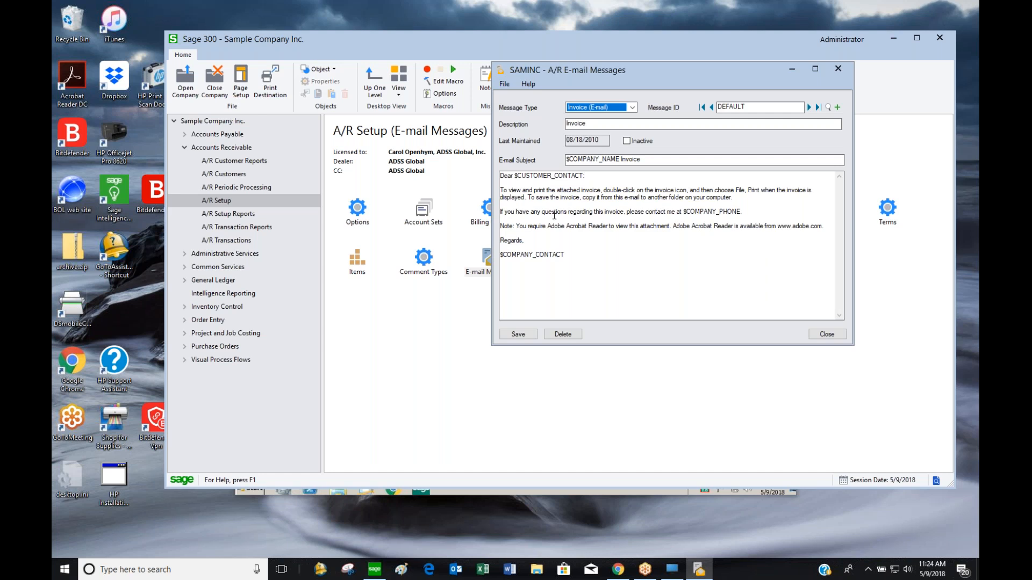
left_click(632, 107)
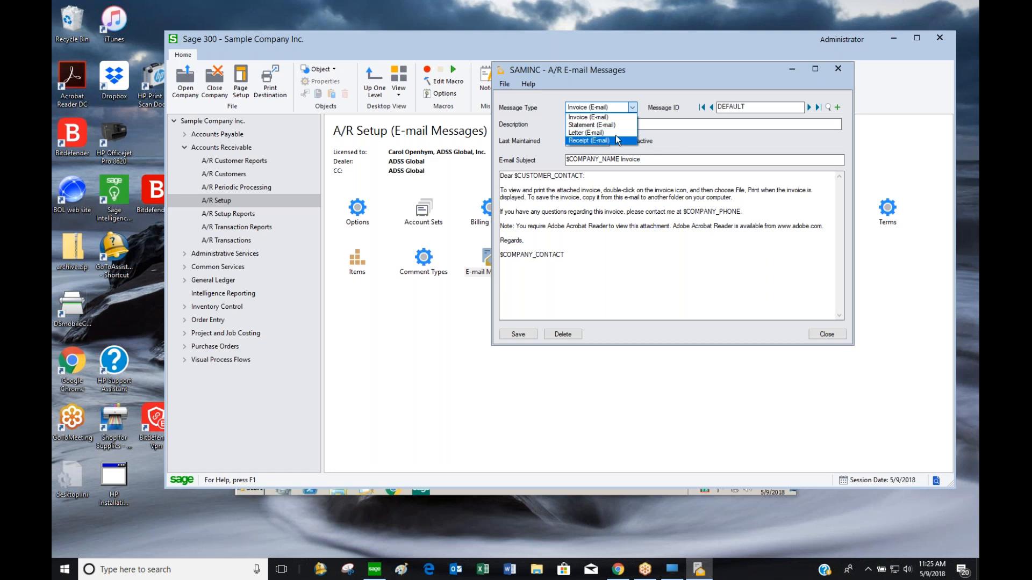
left_click(615, 117)
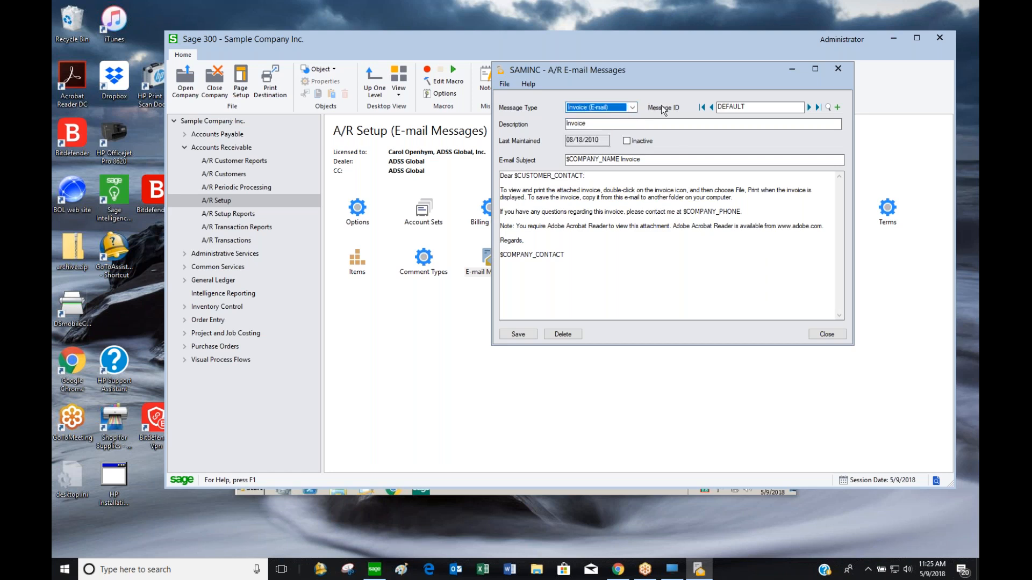
key("Tab")
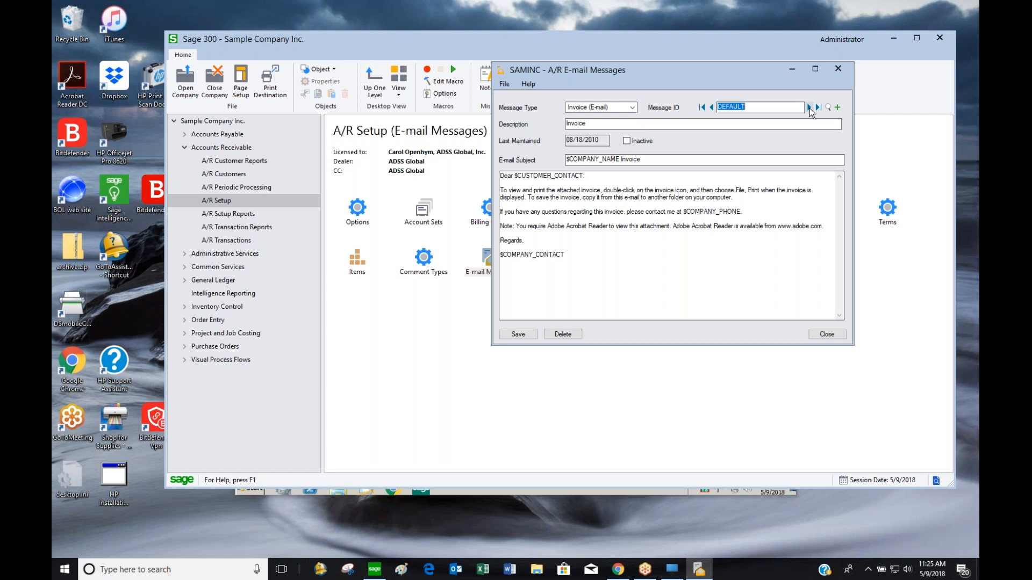
left_click(613, 107)
left_click(615, 122)
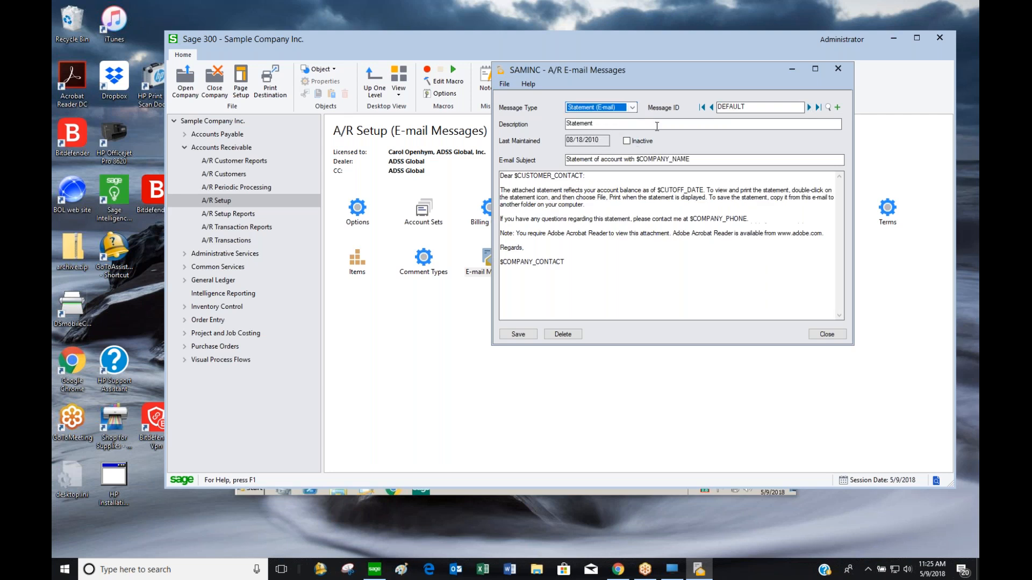
left_click(839, 69)
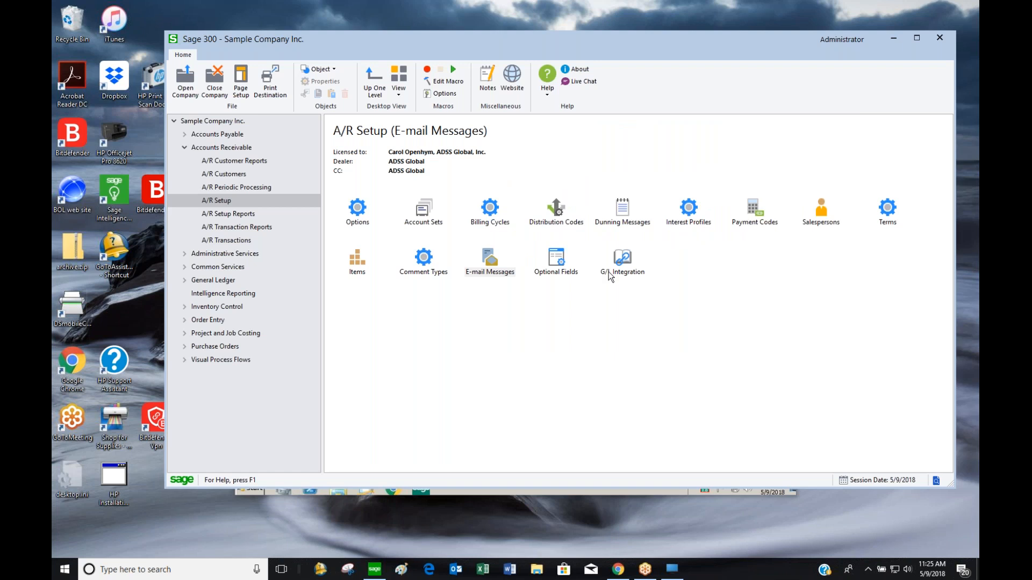
double_click(564, 274)
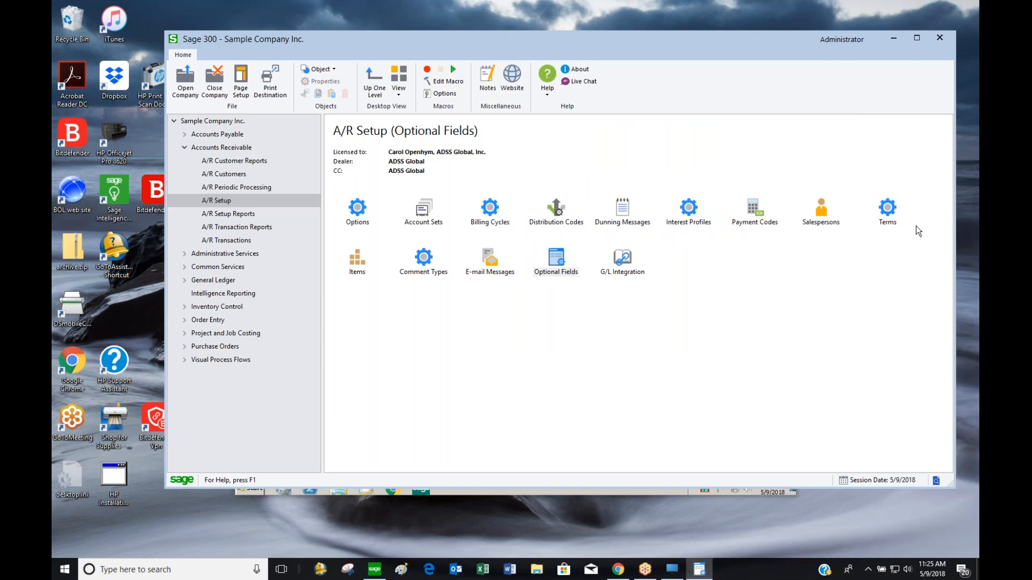
left_click_drag(543, 163, 670, 84)
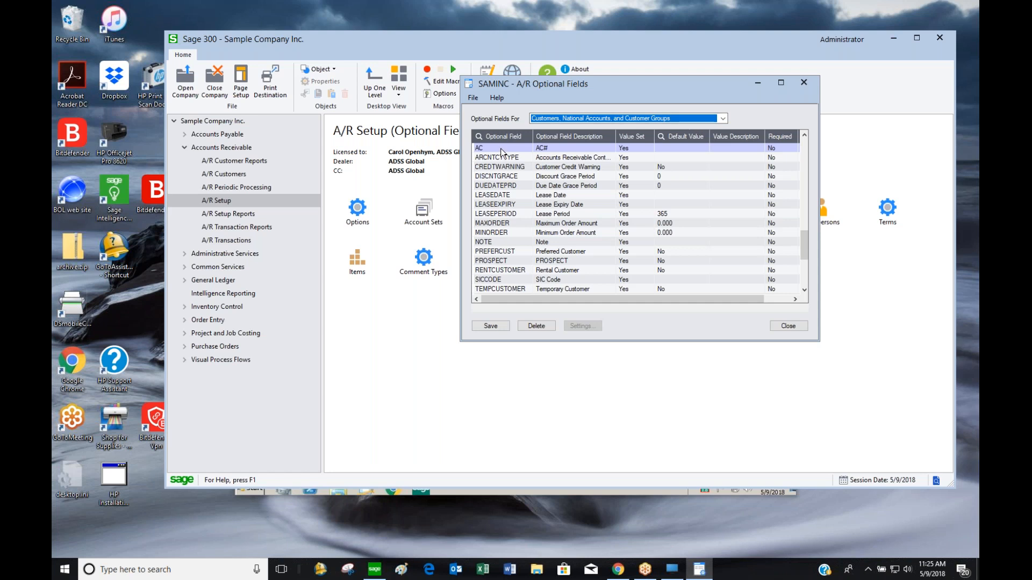
left_click_drag(642, 342, 642, 529)
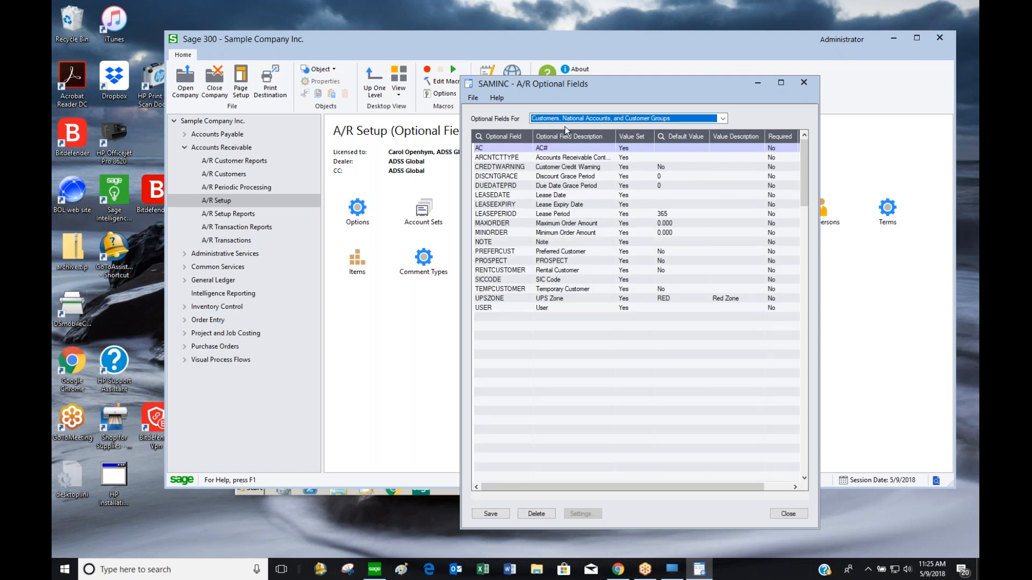
left_click(568, 121)
left_click(564, 135)
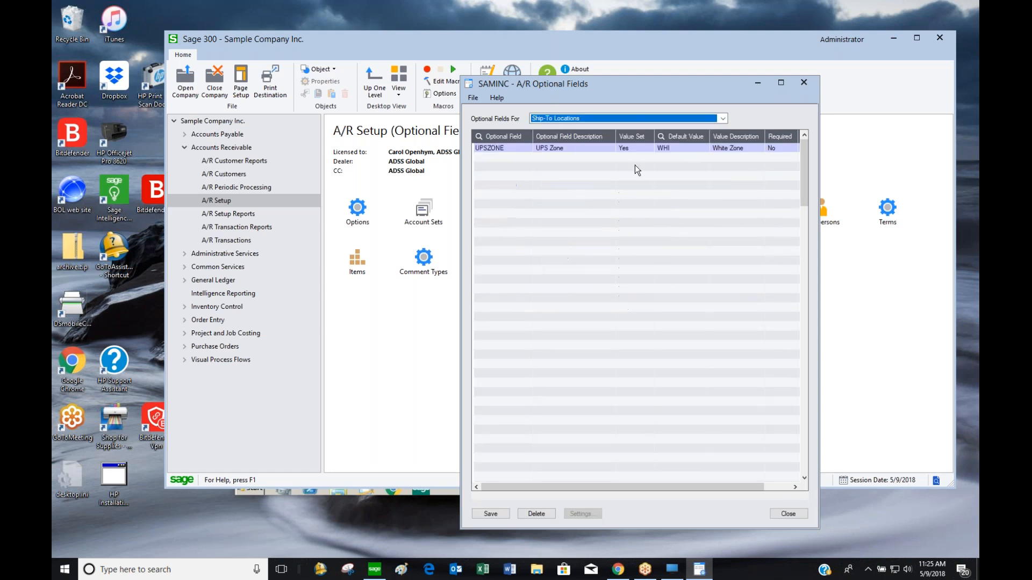
left_click(642, 119)
left_click(617, 144)
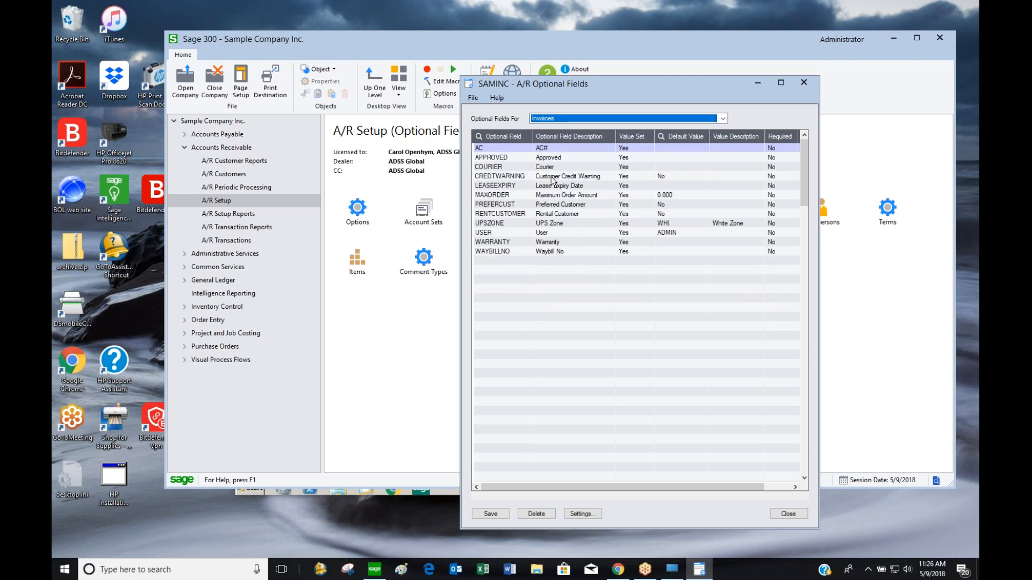
left_click(803, 84)
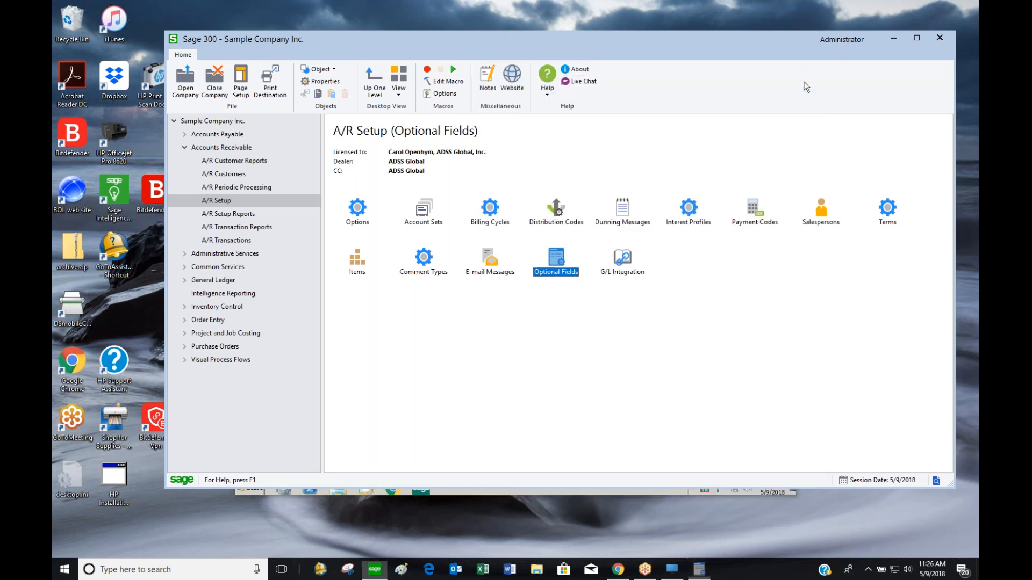
Set G/L transactions to During Posting, Creating and Posting a New Batch, unconsolidated
double_click(623, 260)
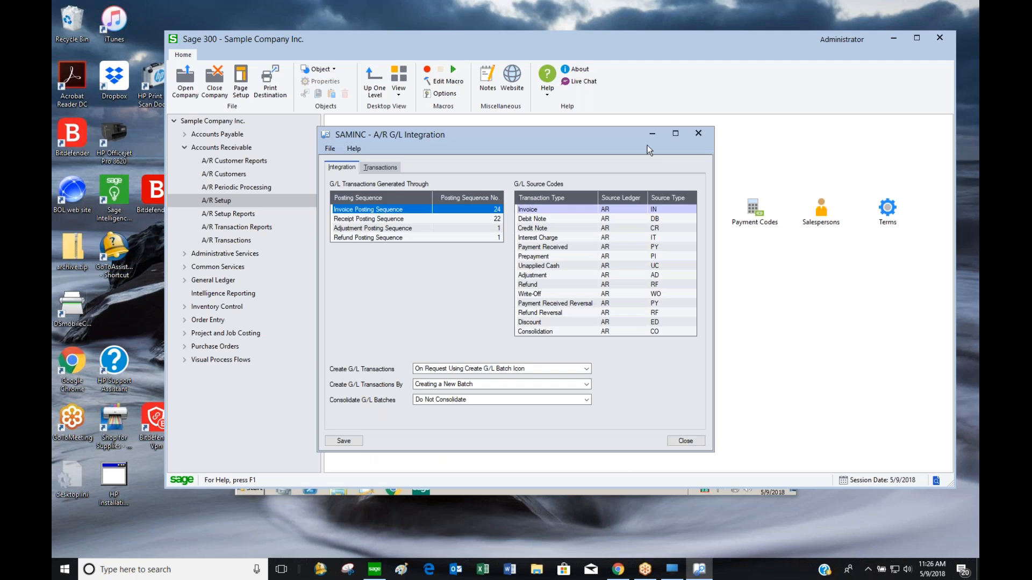
left_click_drag(584, 130, 725, 70)
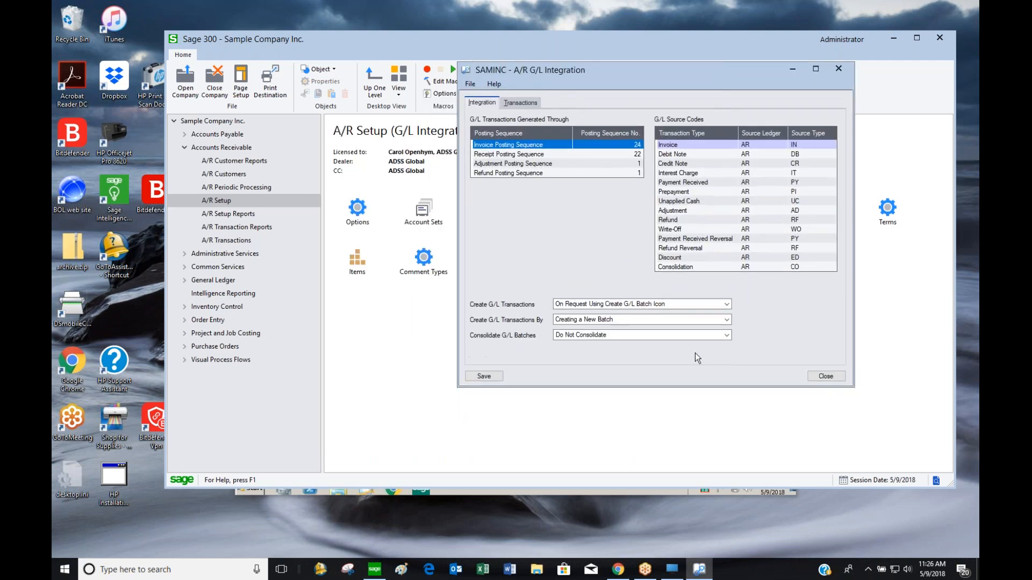
left_click(641, 304)
left_click(649, 312)
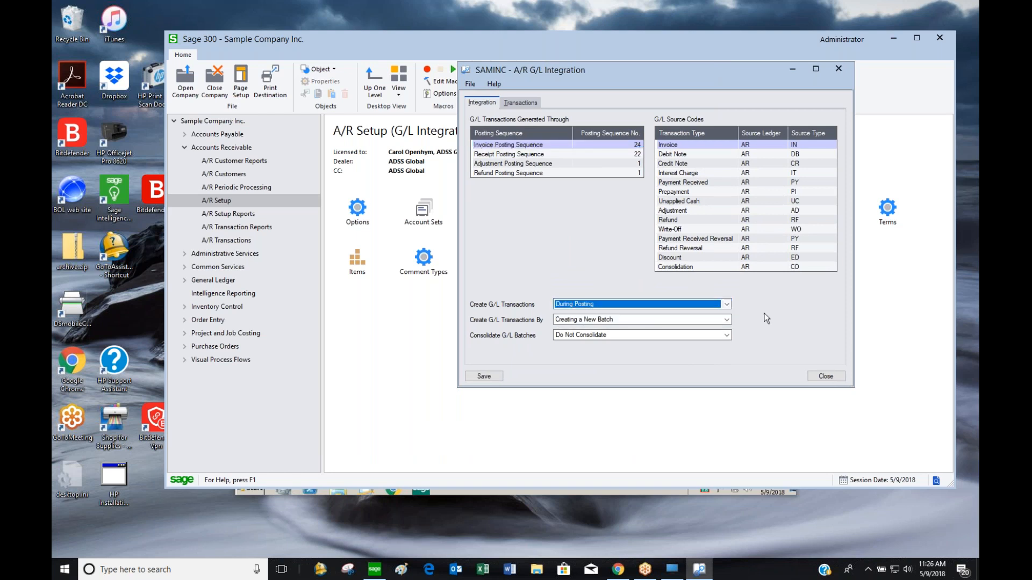
left_click(569, 320)
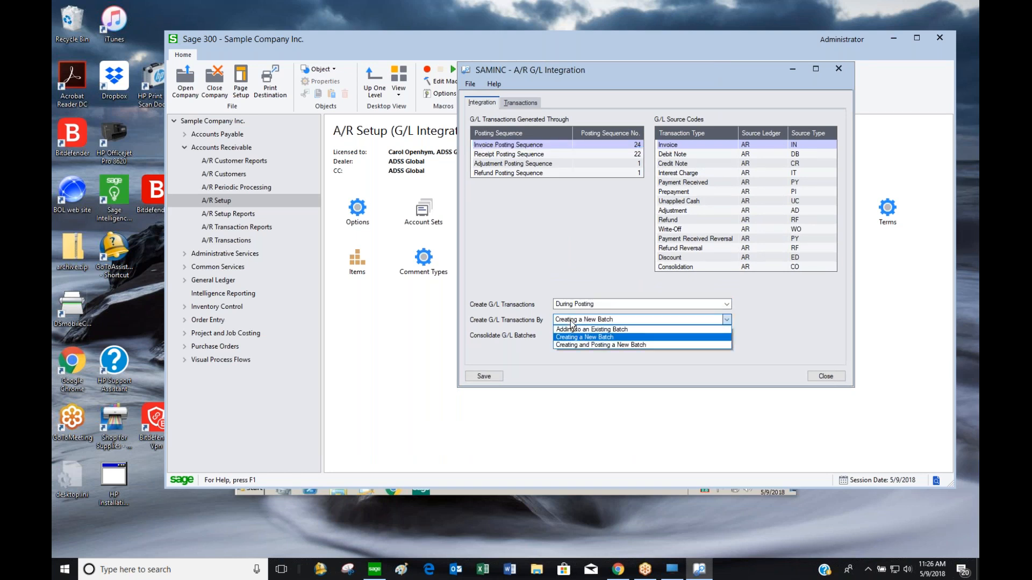
left_click(656, 345)
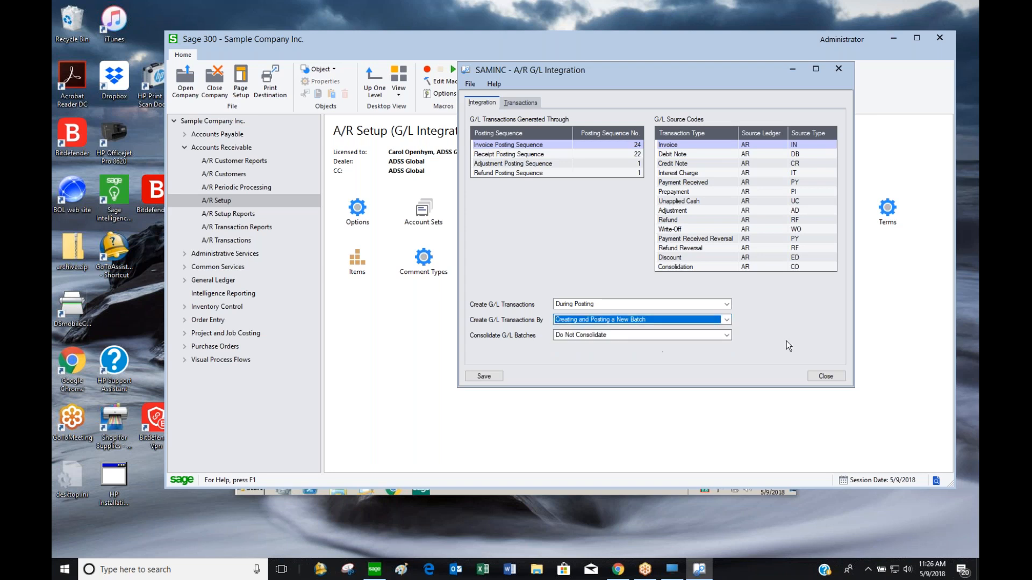
left_click(585, 335)
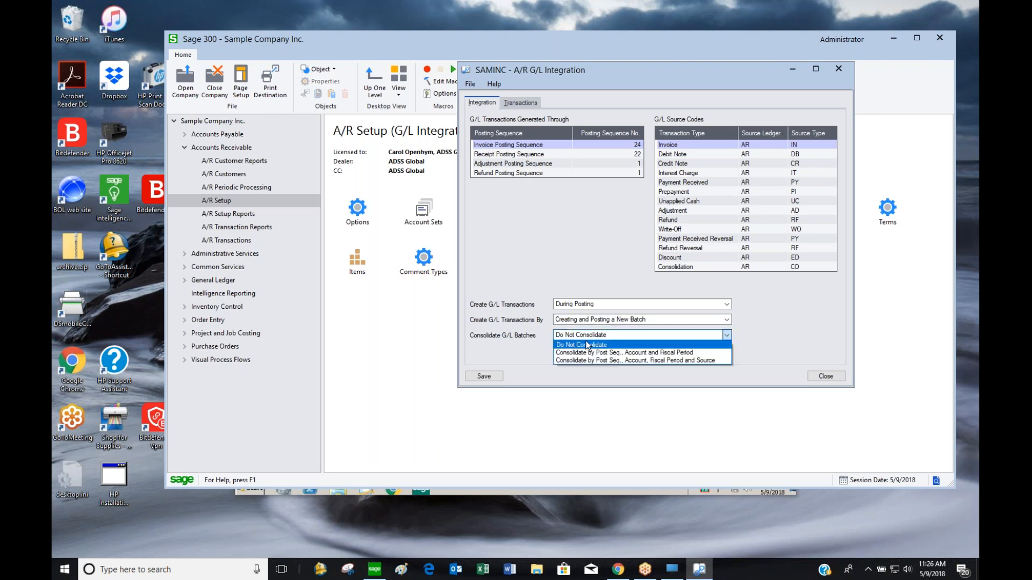
left_click(588, 345)
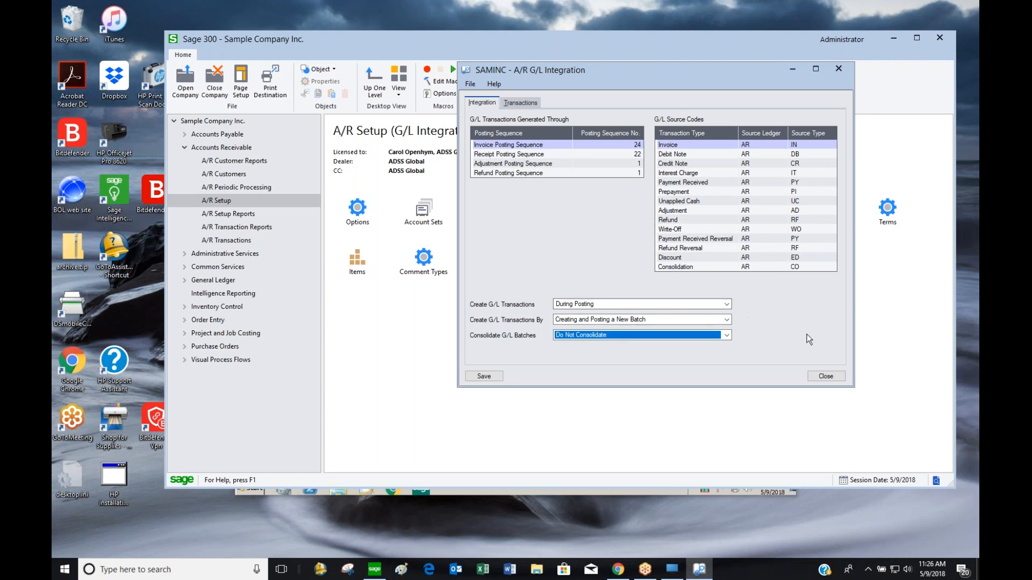
Cancel the close prompt and view the G/L transaction description settings
left_click(827, 377)
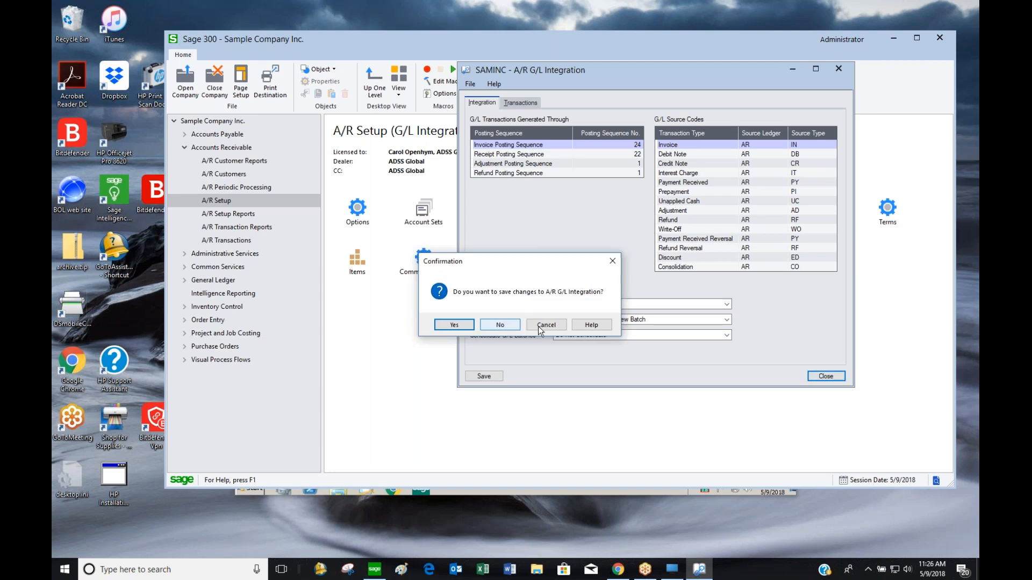
left_click(540, 326)
left_click(523, 102)
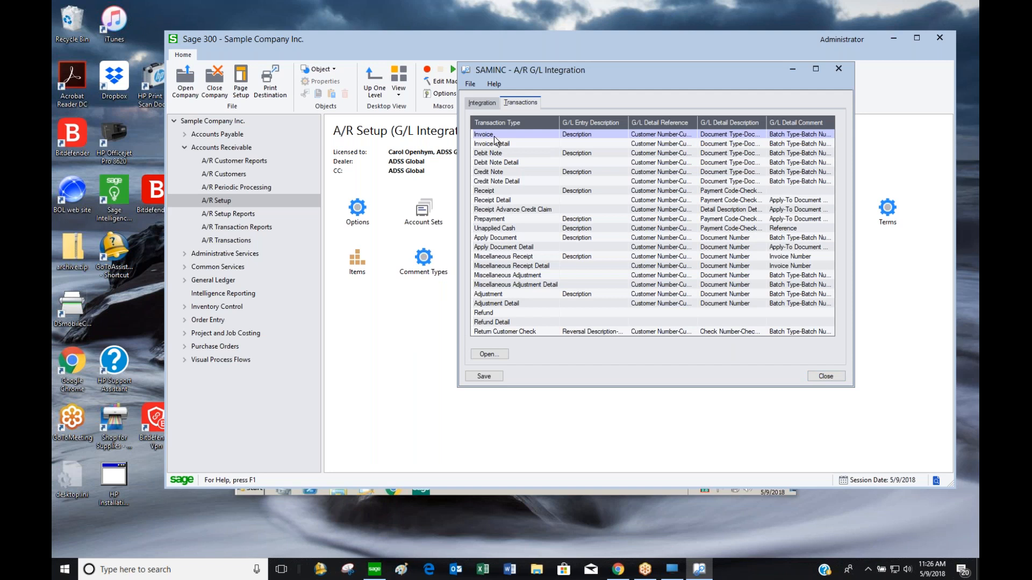
Review the Invoice and Invoice Detail G/L reference and description fields, then close without saving
left_click(620, 134)
left_click(638, 135)
left_click(729, 136)
left_click(806, 134)
left_click(672, 144)
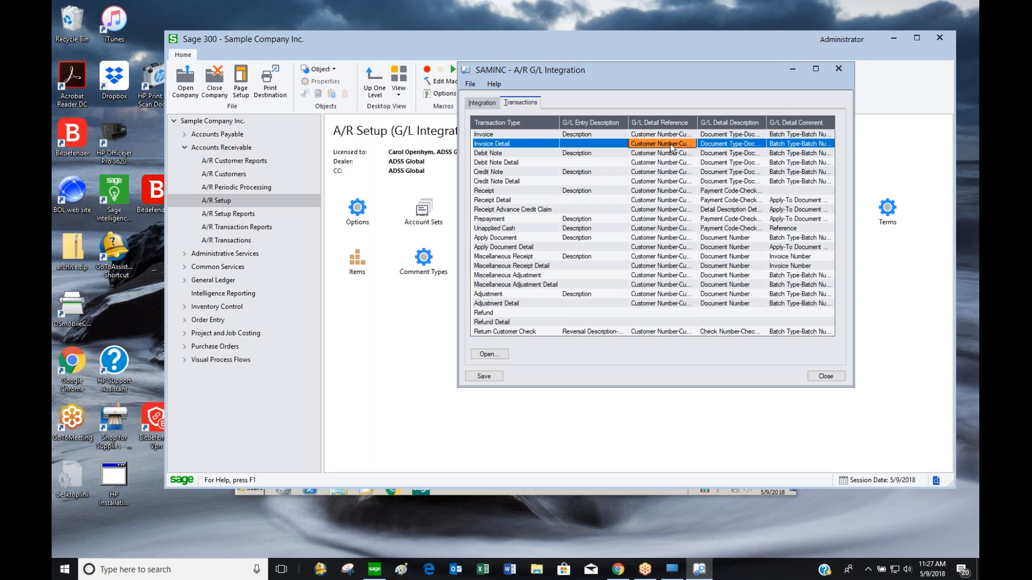
left_click(725, 145)
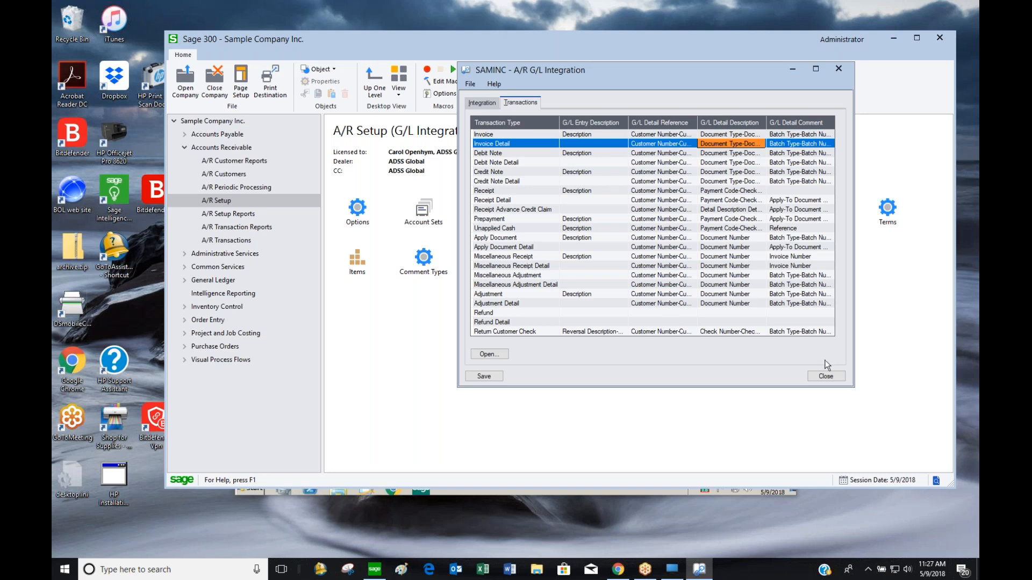
left_click(828, 377)
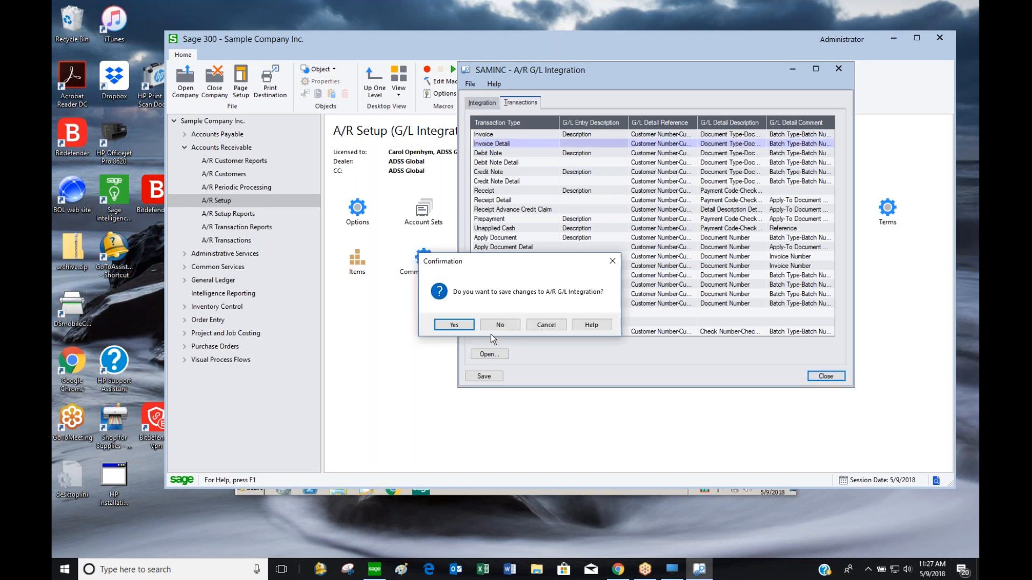
left_click(546, 326)
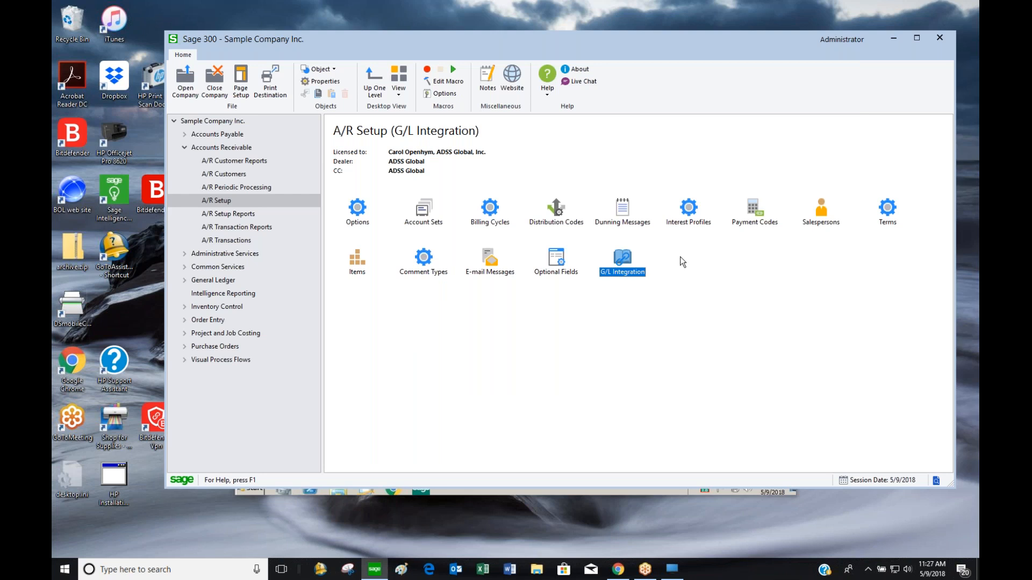
Open Customer Groups under A/R Customers and page forward, then back to BF
left_click(241, 174)
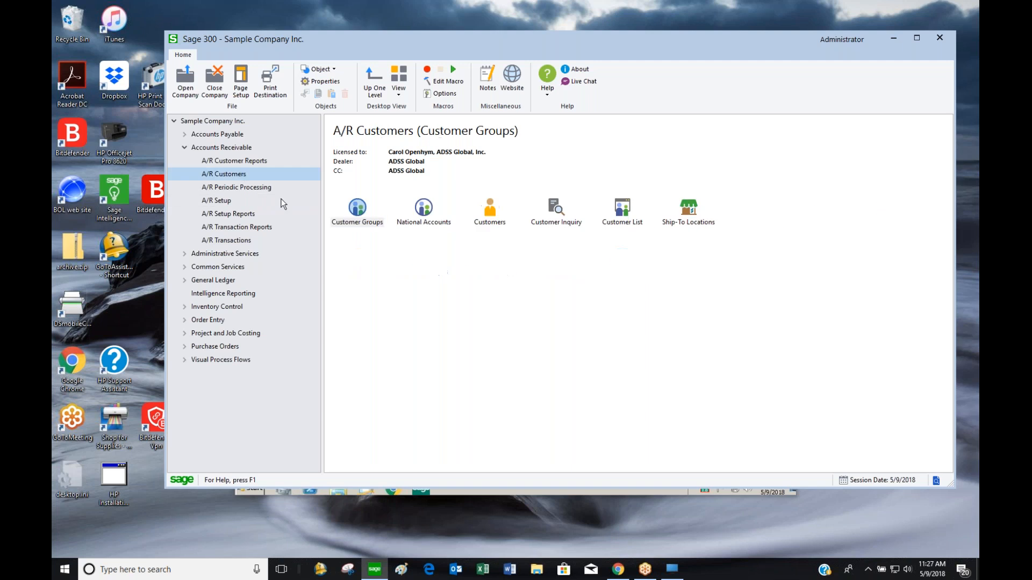
double_click(357, 215)
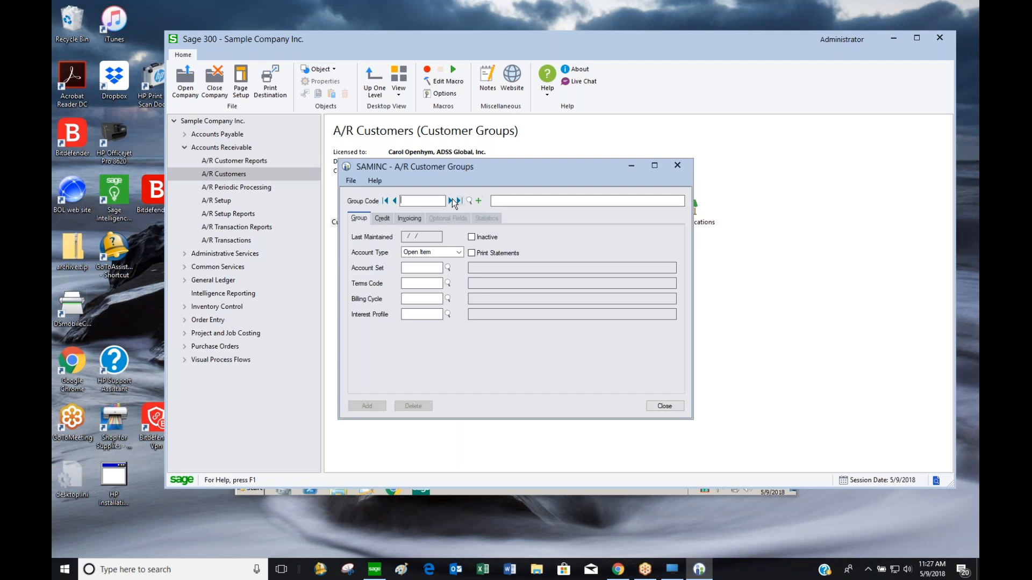
left_click(450, 200)
left_click(450, 200)
left_click(450, 200)
left_click(394, 201)
left_click(395, 201)
left_click(394, 201)
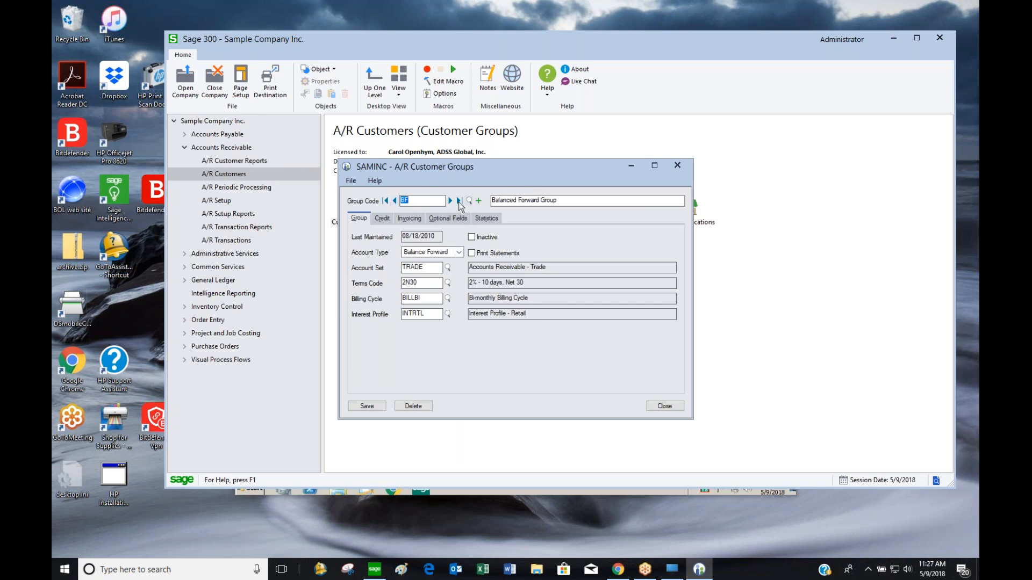
Advance through EMP and RTL to the WHL Wholesale Sales Group
left_click(450, 200)
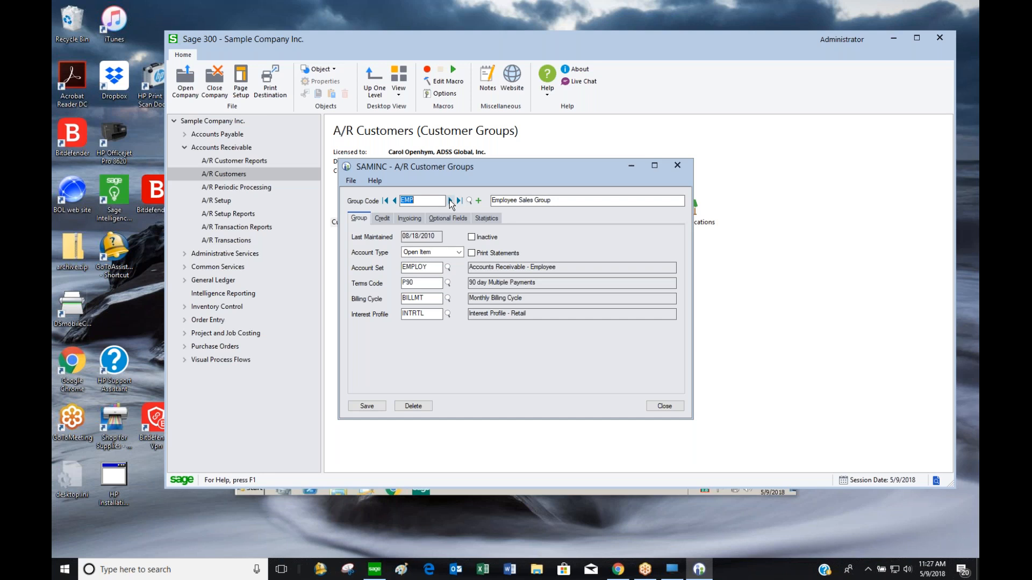
left_click(449, 200)
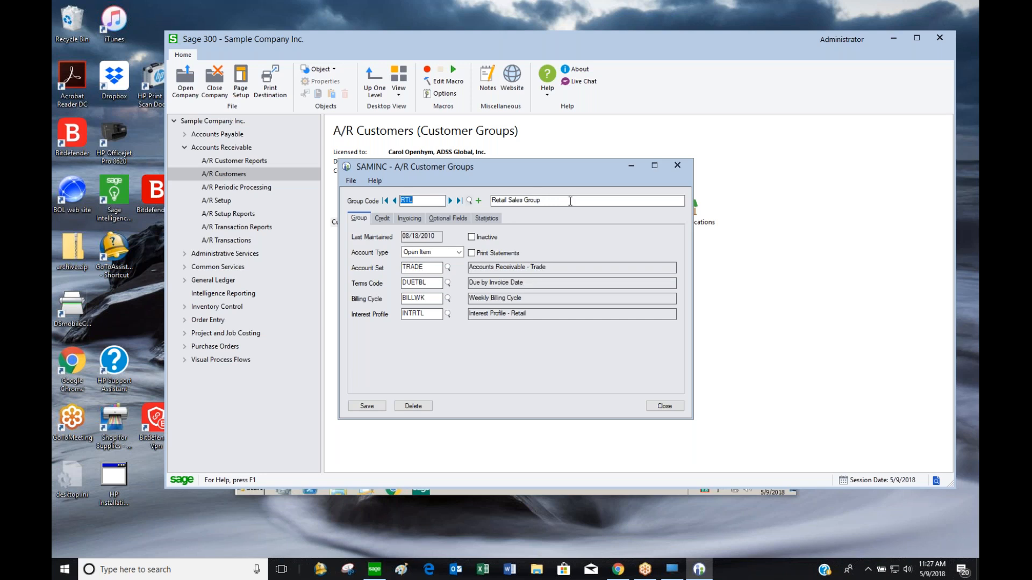
left_click(449, 201)
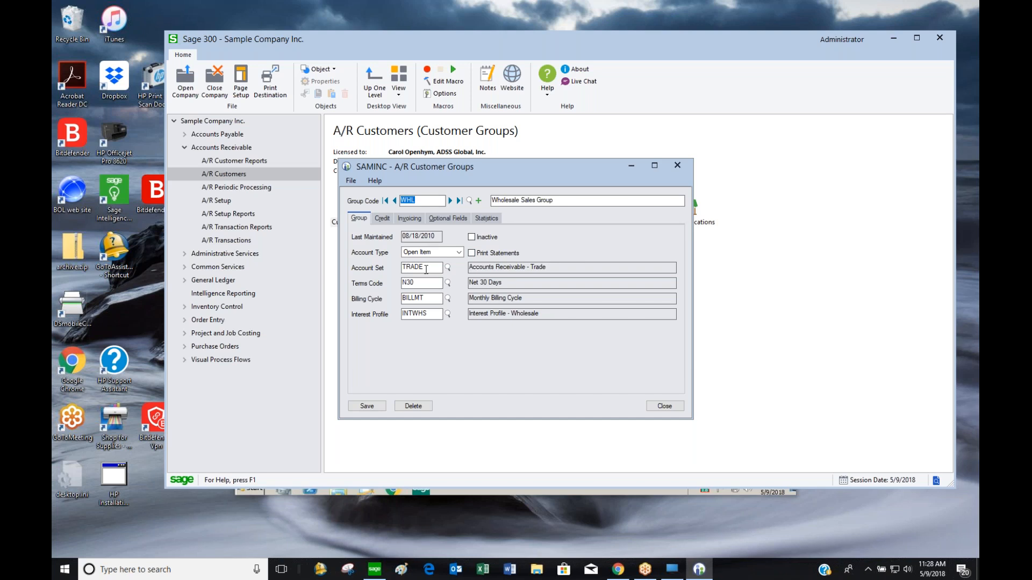
left_click(434, 253)
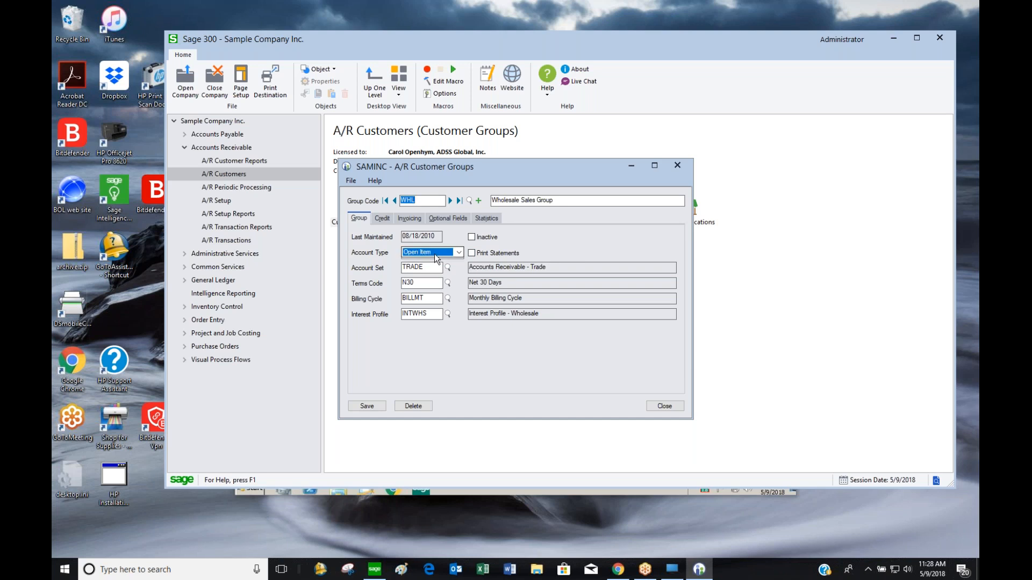
left_click(434, 253)
left_click(435, 255)
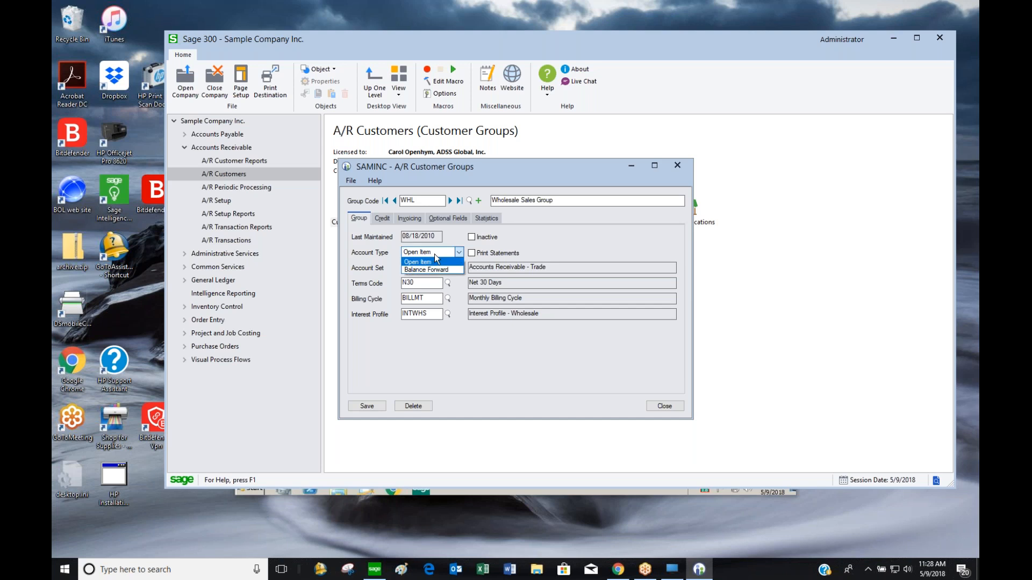
left_click(435, 260)
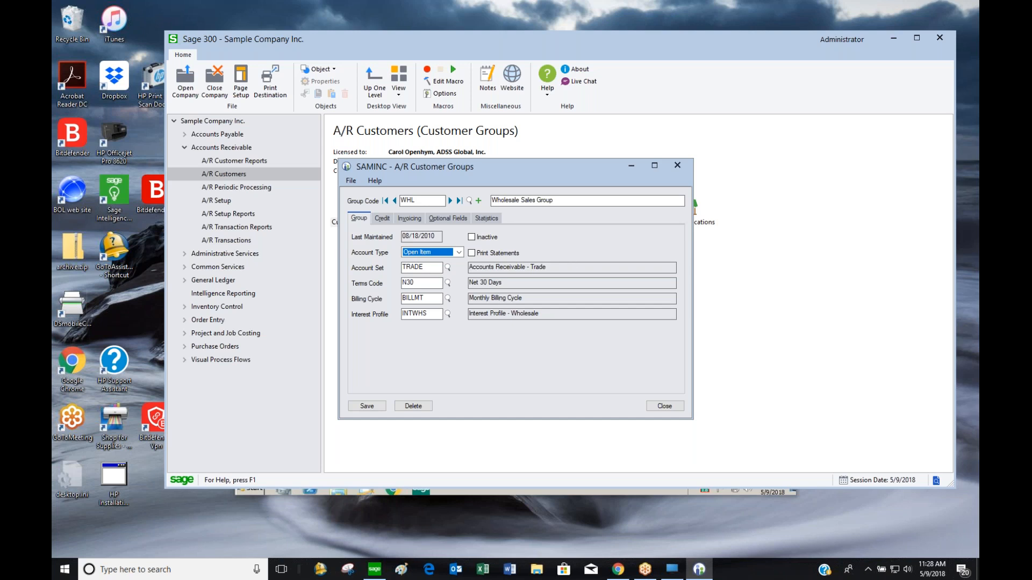
key("Tab")
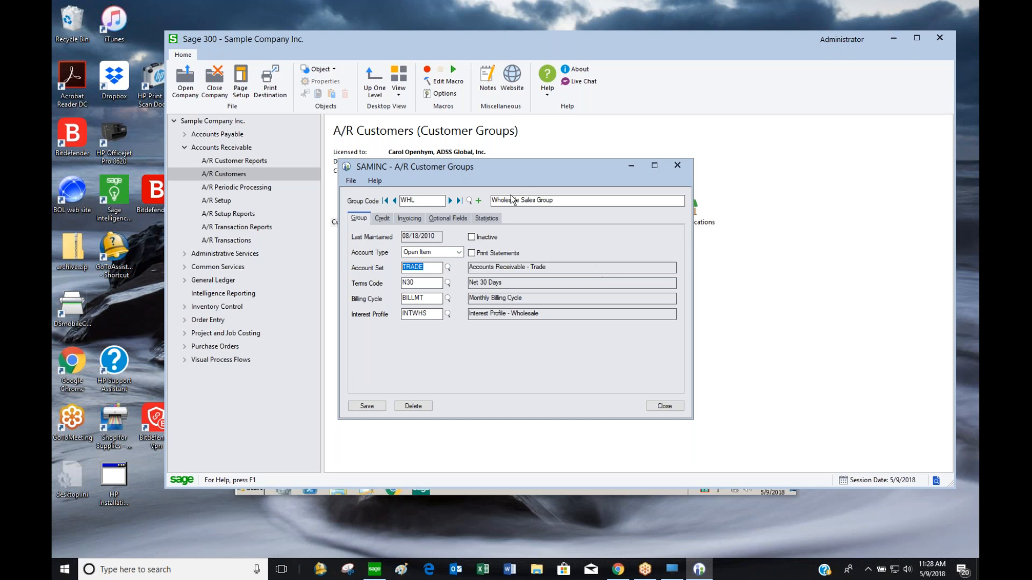
key("Tab")
left_click(447, 284)
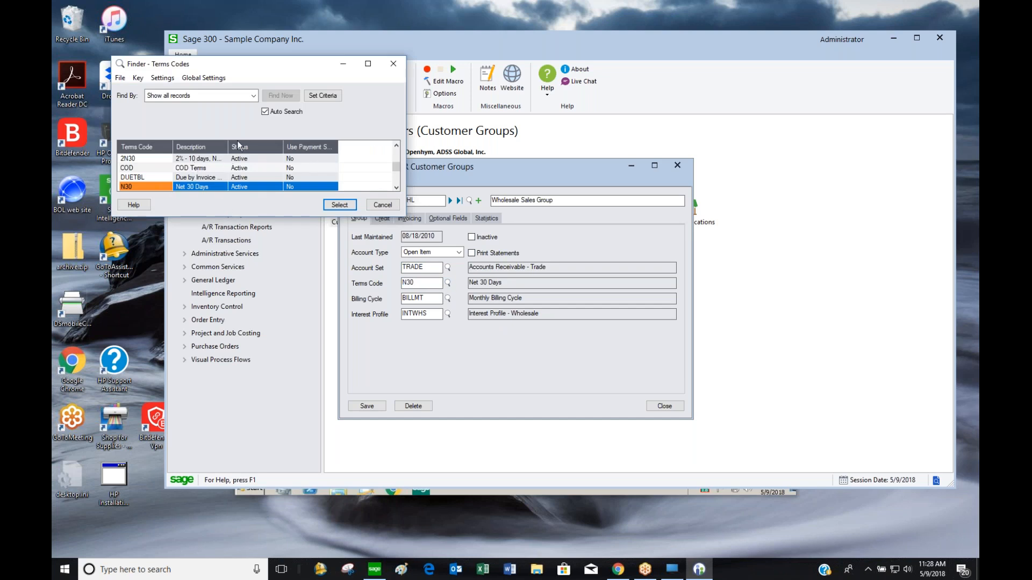
left_click(383, 205)
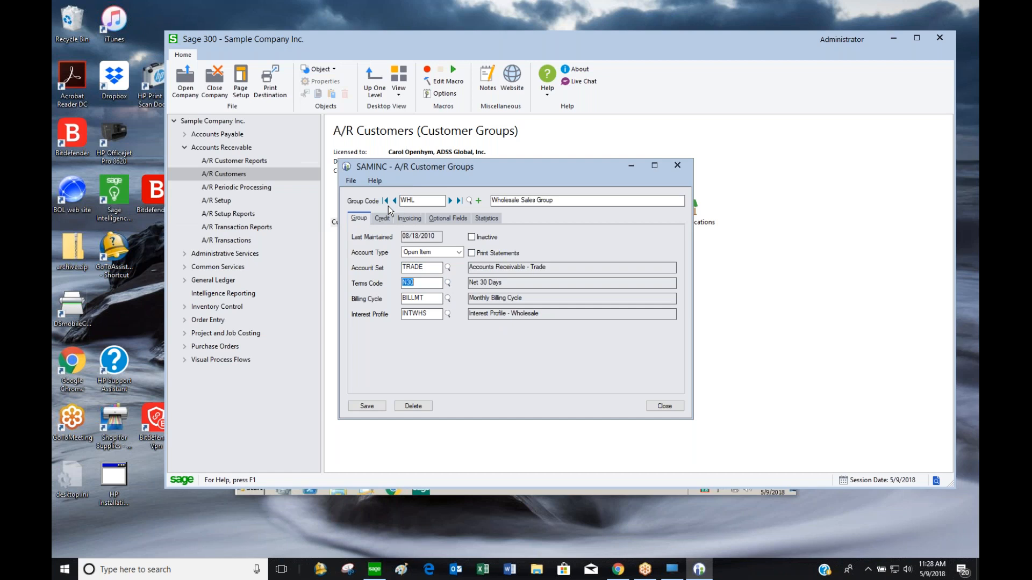
key("Tab")
key("Tab")
Review the WHL group's Credit, Invoicing and Optional Fields tabs
left_click(382, 220)
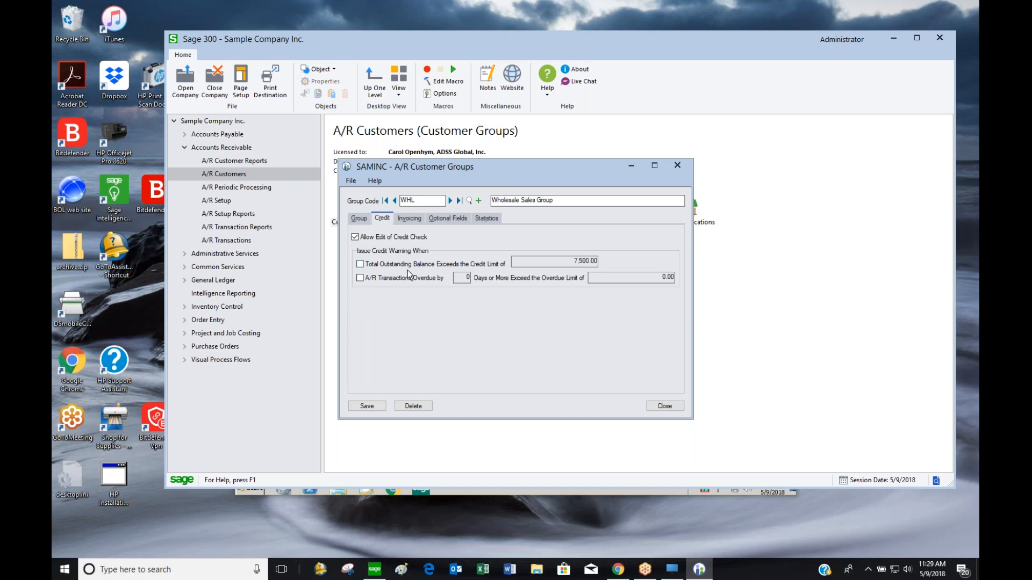
left_click(410, 220)
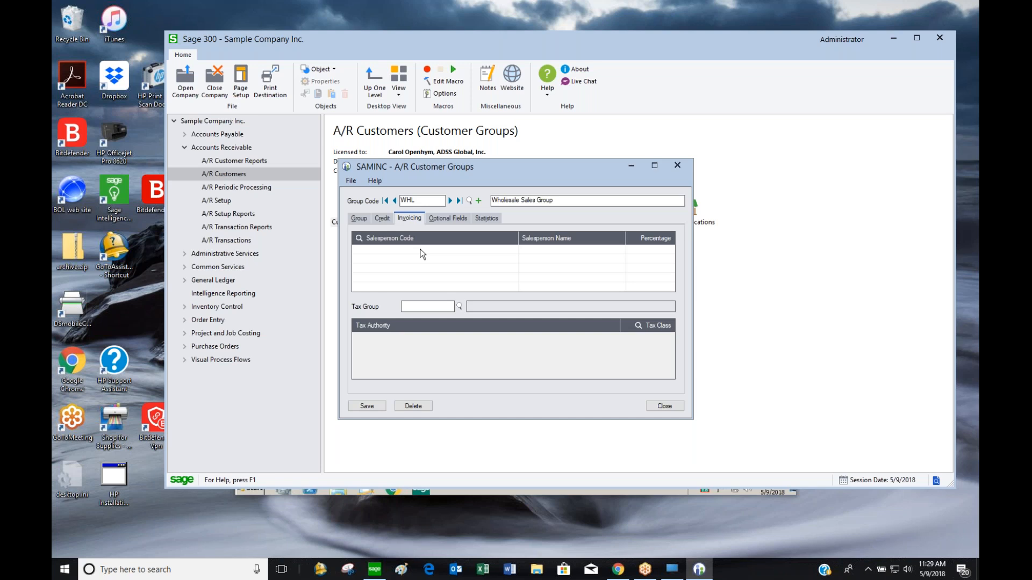
left_click(439, 217)
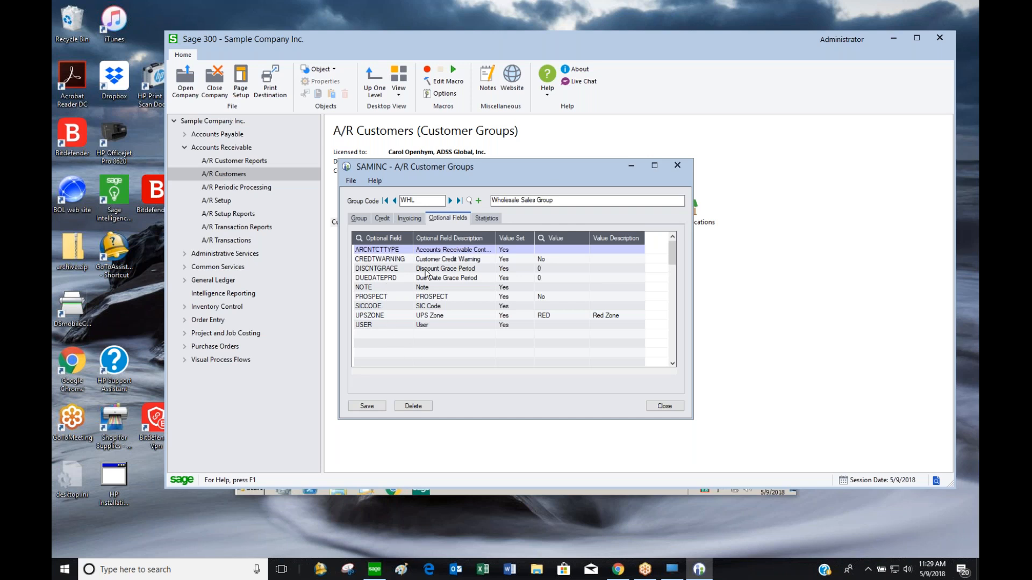
Load the WHL group's year 2020 statistics, showing 13 invoices totalling 11,937.81 for period 05
left_click(492, 218)
left_click_drag(393, 236, 317, 234)
type("2")
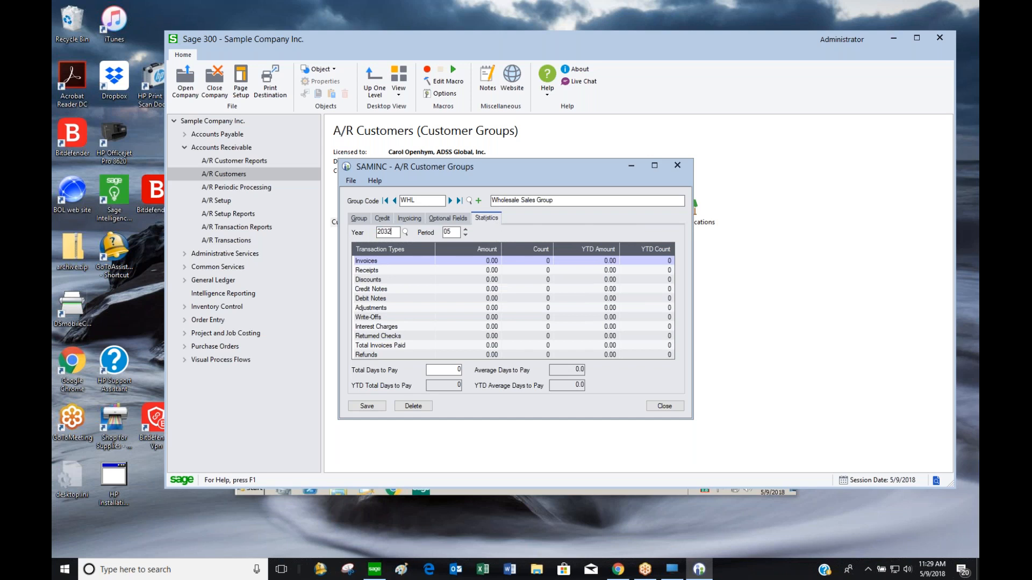
type("032")
key("BackSpace")
key("BackSpace")
type("20")
key("Tab")
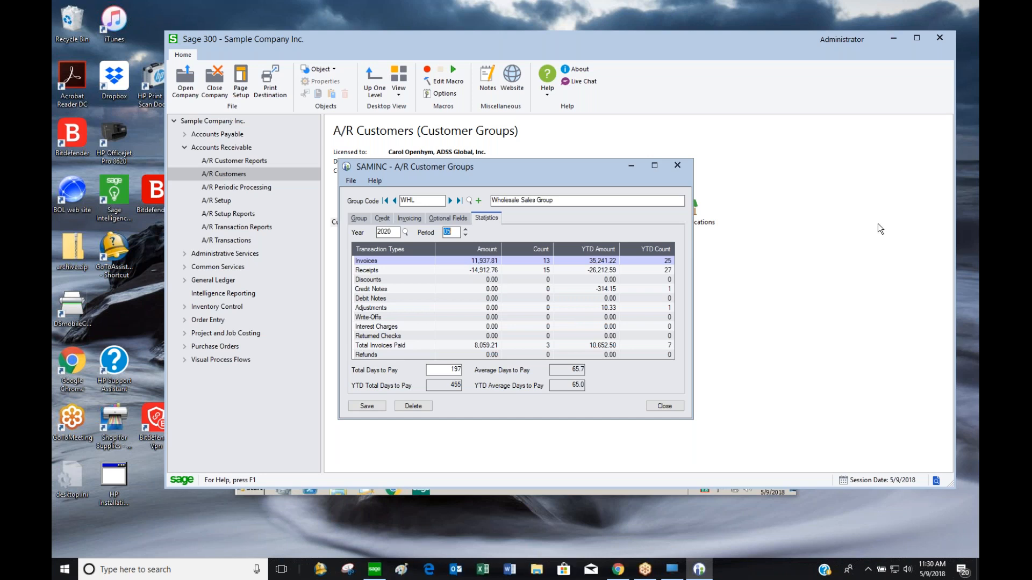
Move the group statistics window aside and bring File Explorer up over Sage
left_click_drag(583, 164, 627, 121)
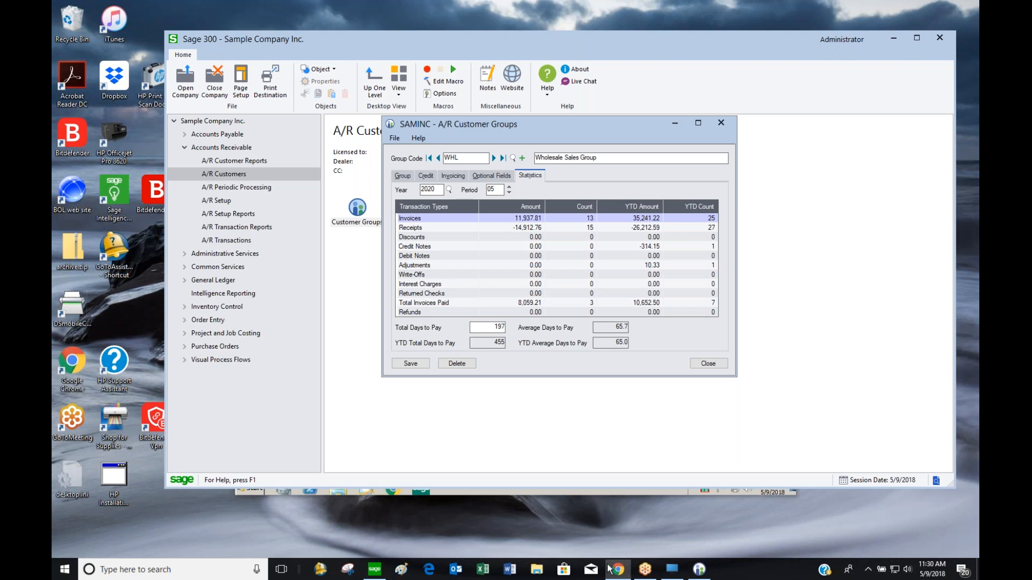
left_click(537, 569)
left_click_drag(978, 76, 509, 80)
scroll(538, 300, "down", 1)
left_click_drag(476, 209, 459, 364)
Open ARCustomer1.xlsx from C:\sage 300\ImportTemplates in Excel
left_click(333, 283)
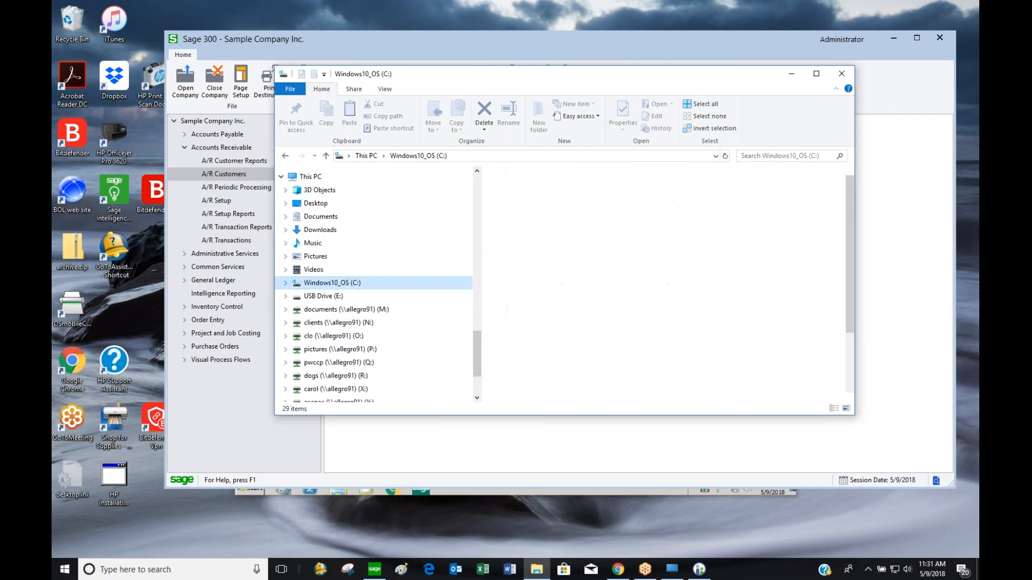
double_click(546, 342)
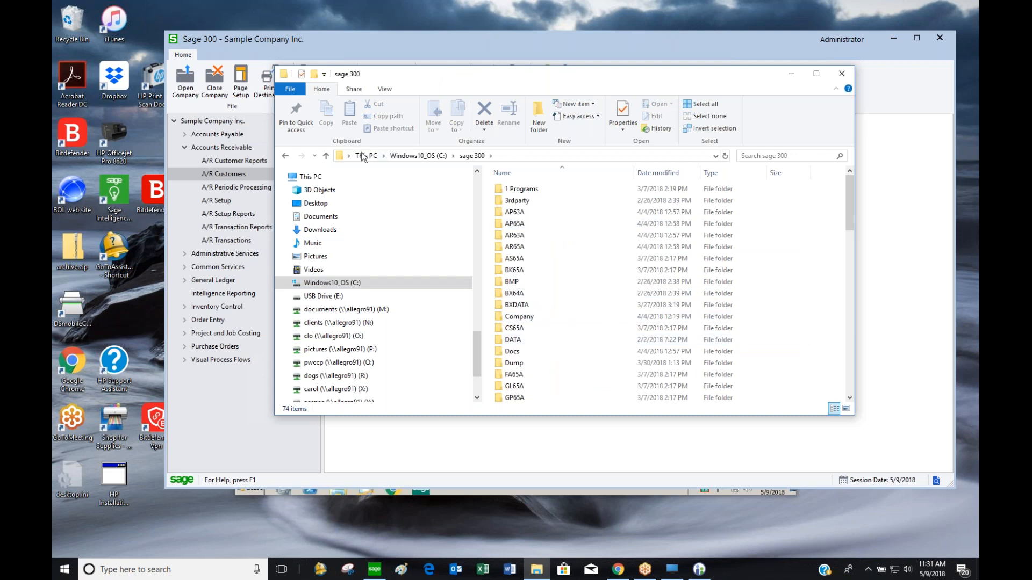
scroll(553, 261, "down", 1)
left_click(556, 269)
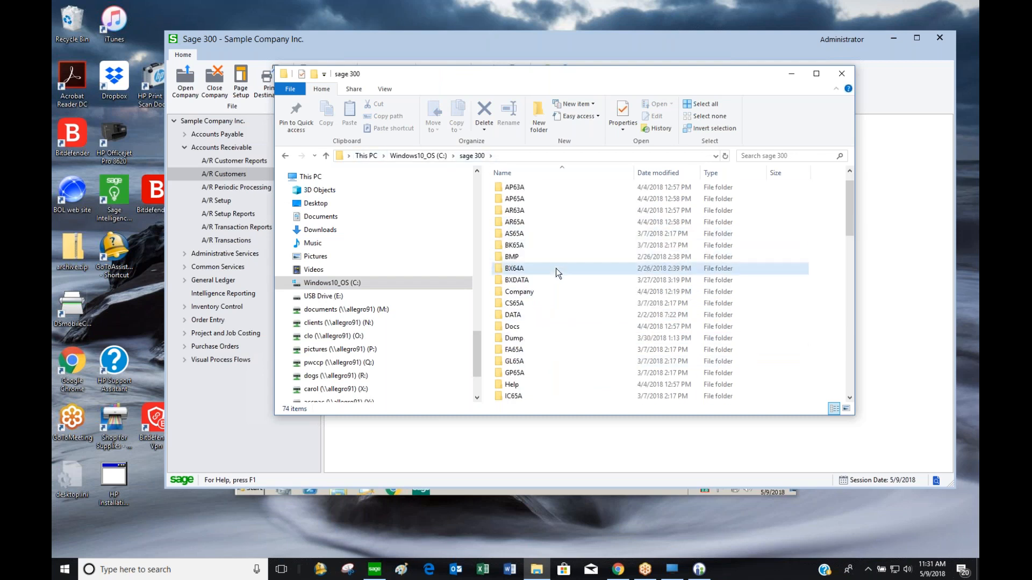
scroll(561, 269, "down", 2)
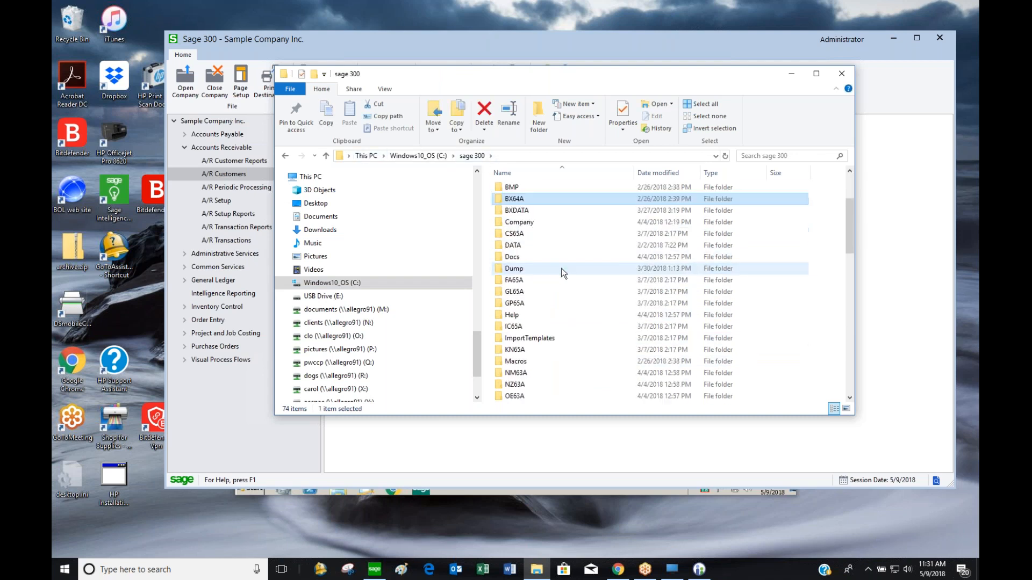
left_click(550, 337)
double_click(550, 337)
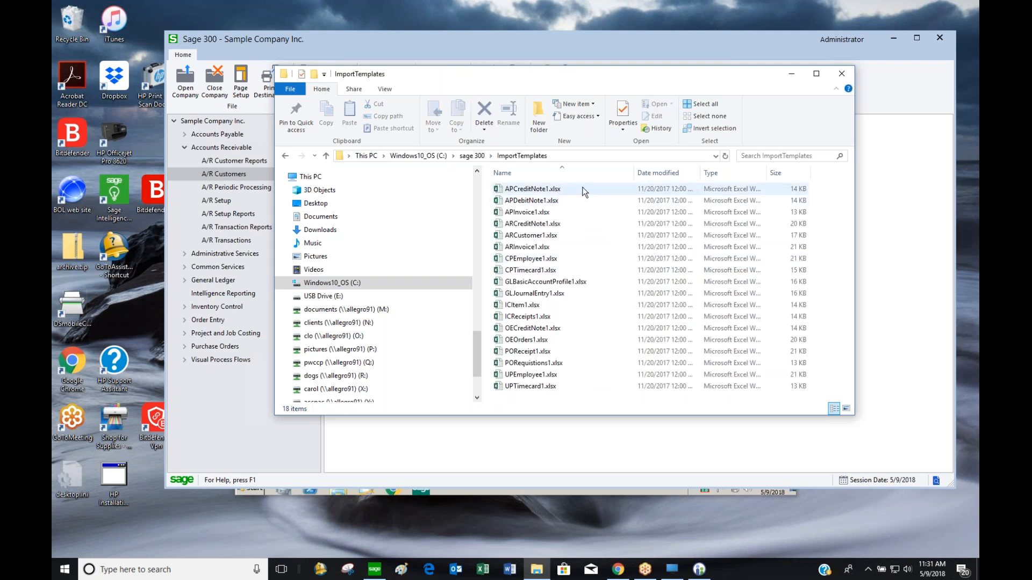
double_click(517, 236)
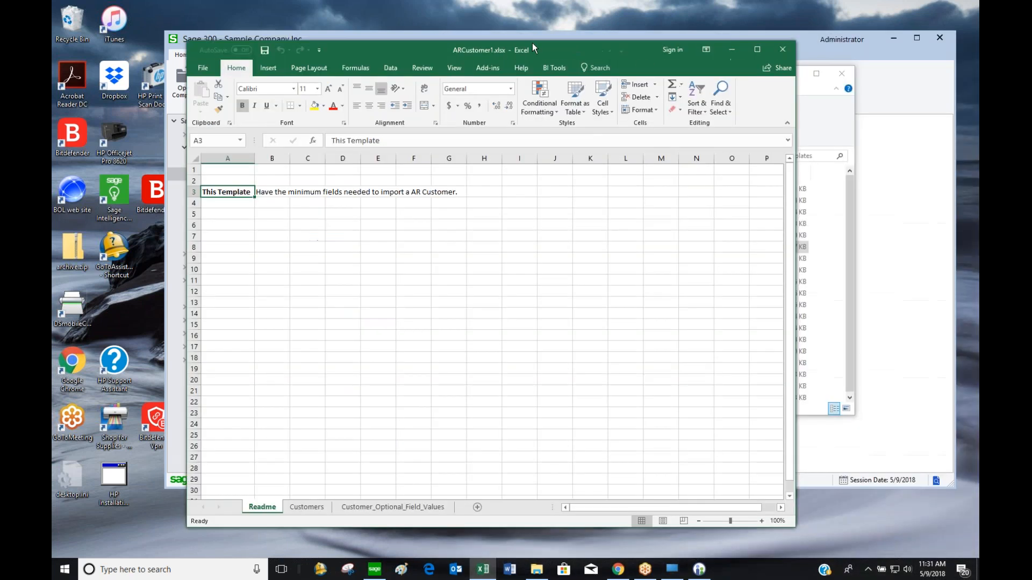
Switch to the Customers sheet with the Excel window maximized
left_click_drag(532, 43, 547, 36)
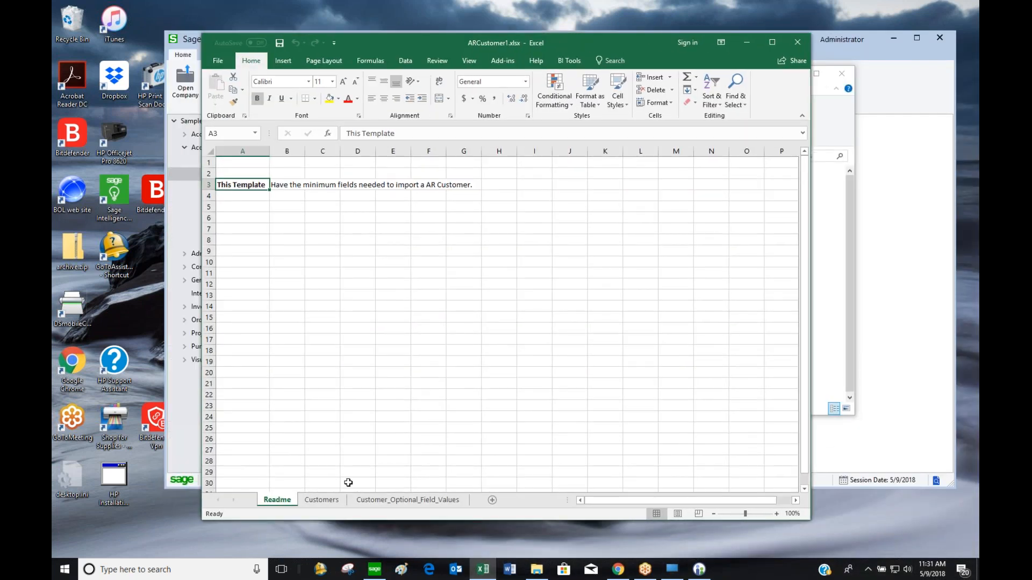
left_click(321, 500)
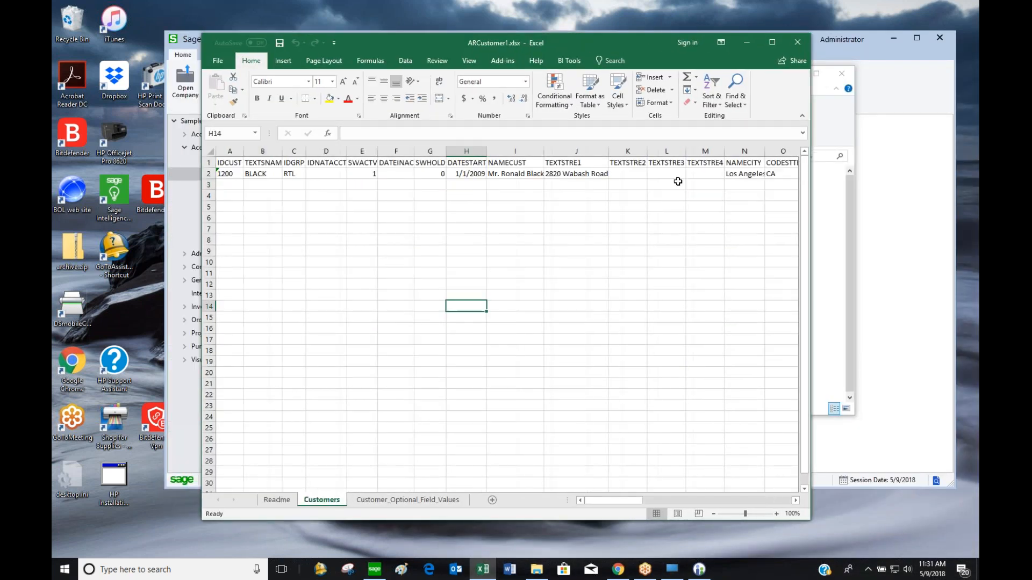
left_click(772, 42)
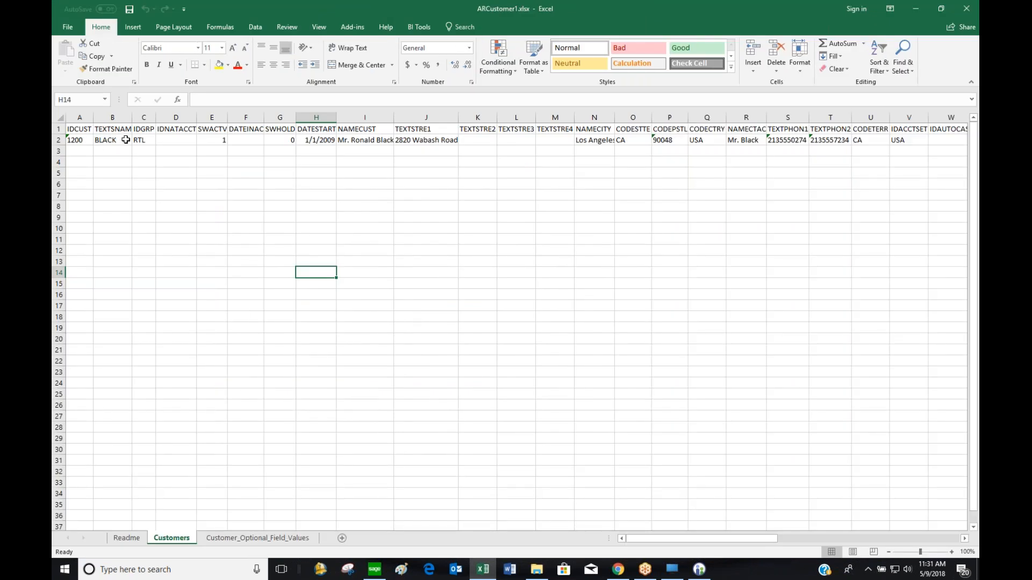
Review the sample customer's number, short name, group code, name and street address in row 2
left_click(74, 141)
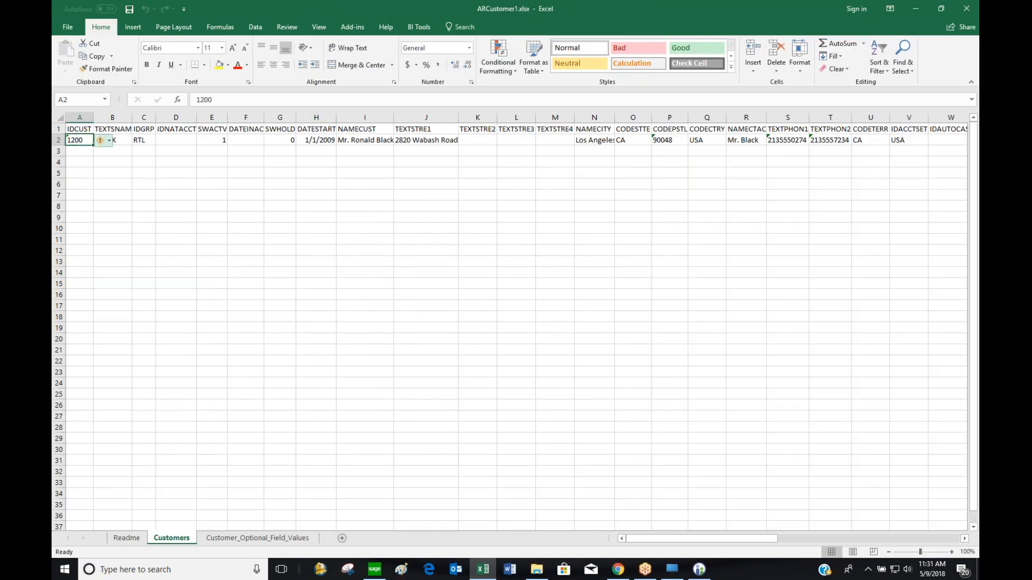
left_click(124, 138)
left_click(150, 142)
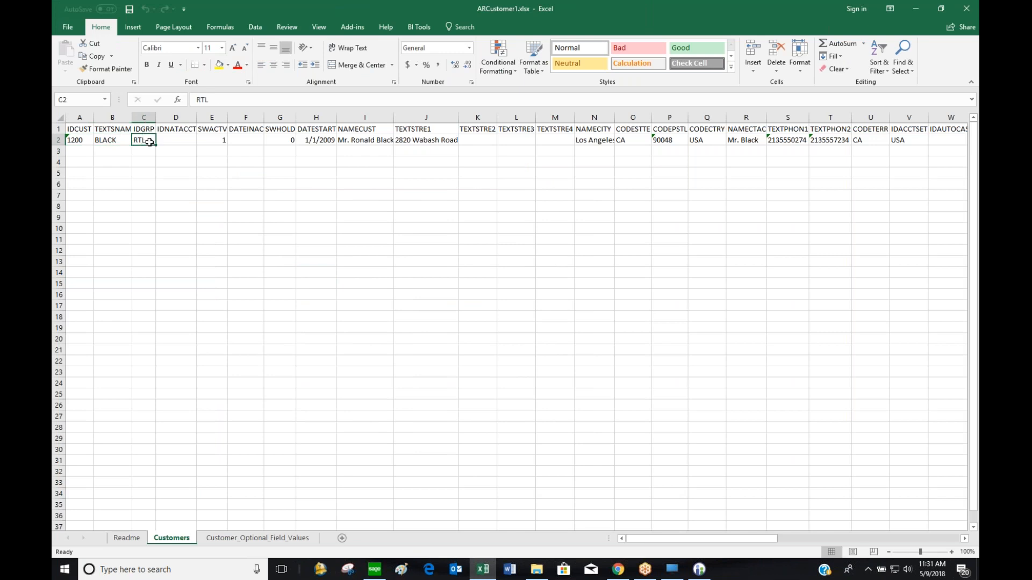
left_click(215, 140)
left_click(293, 140)
left_click(341, 140)
left_click(425, 141)
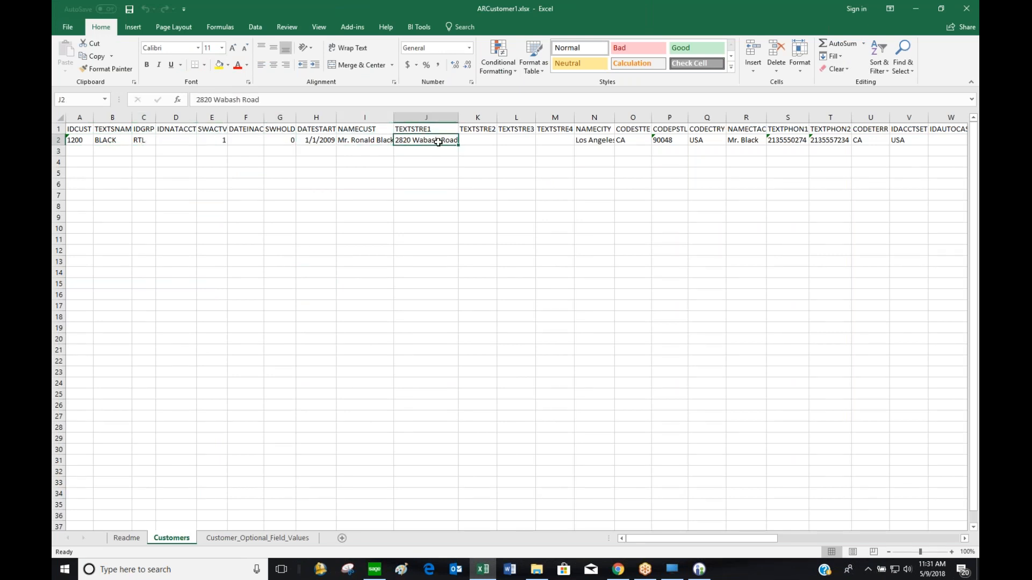
Review row 2's remaining fields, city Los Angeles through account set, then return to A1
left_click(477, 140)
left_click(515, 140)
left_click(555, 140)
left_click(594, 140)
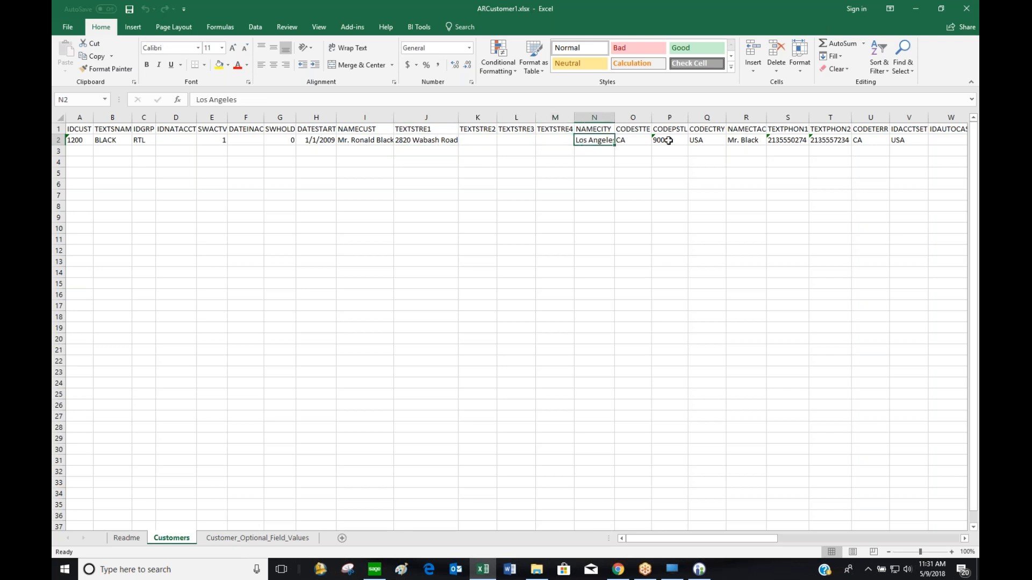
left_click(916, 139)
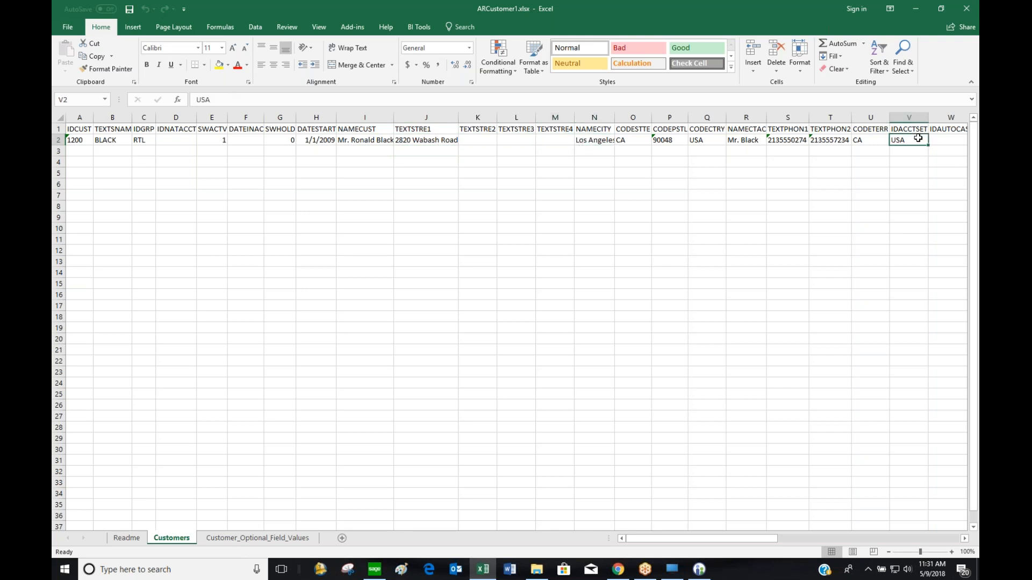
key("Right")
key("Right")
key("Right")
key("Right")
key("Right")
key("Right")
key("Right")
key("Right")
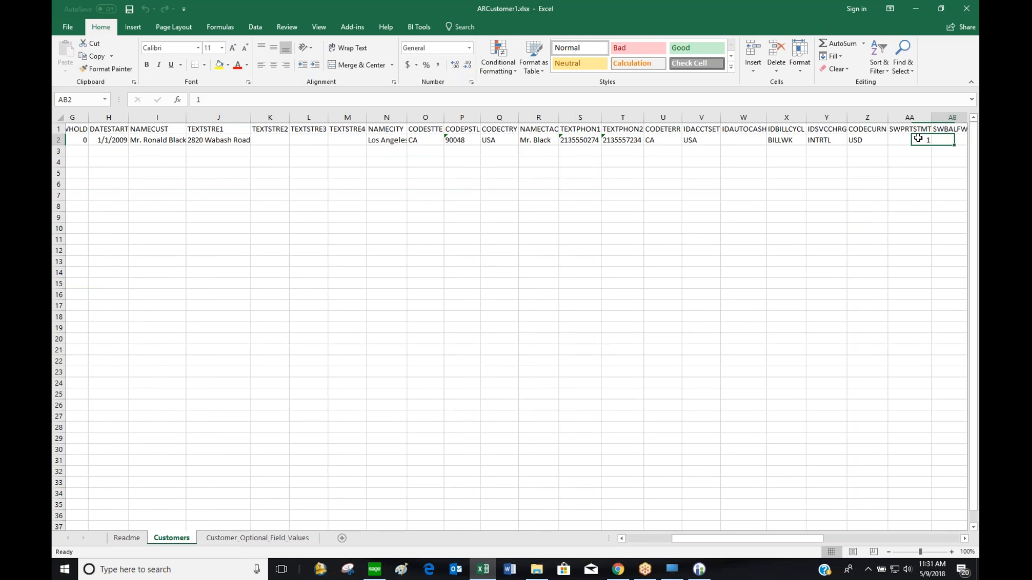
key("Right")
key("Right")
key("Right")
key("Right")
key("Right")
key("Right")
key("Right")
key("Right")
key("Right")
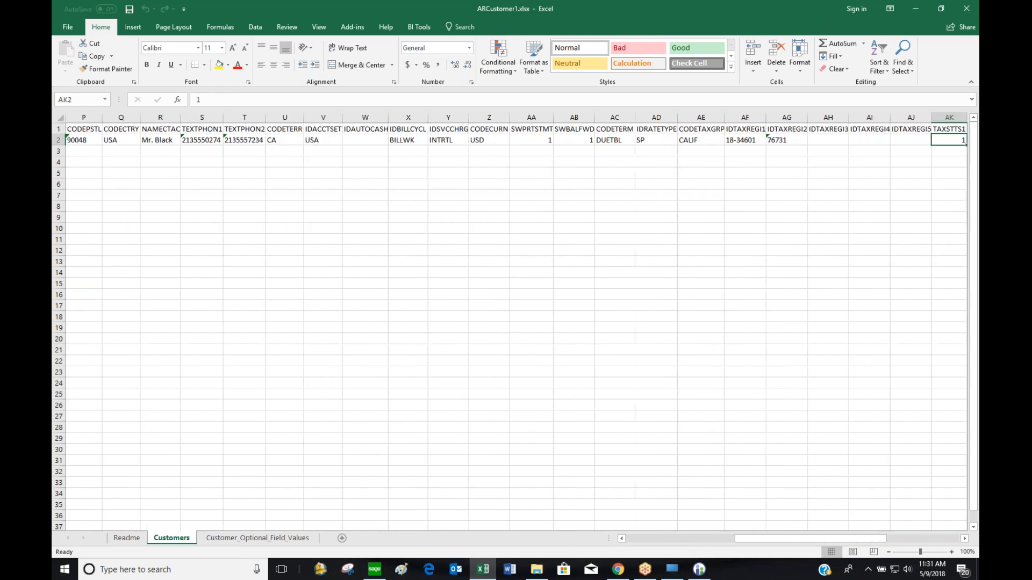
key("Right")
key("Right")
key("Right")
key("Right")
key("Right")
key("ctrl+Home")
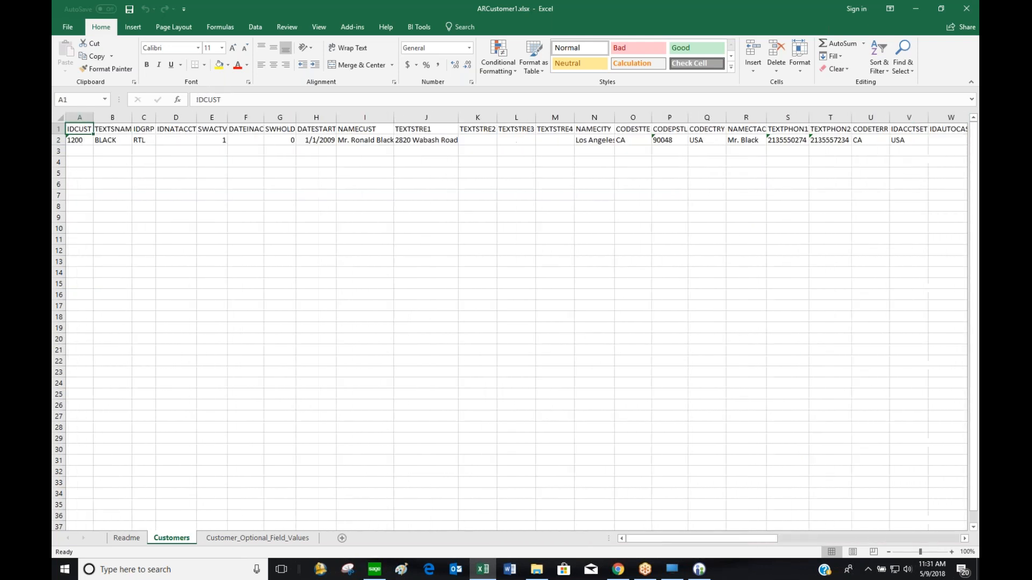
Close Excel, minimize File Explorer and close the Customer Groups window
left_click(965, 8)
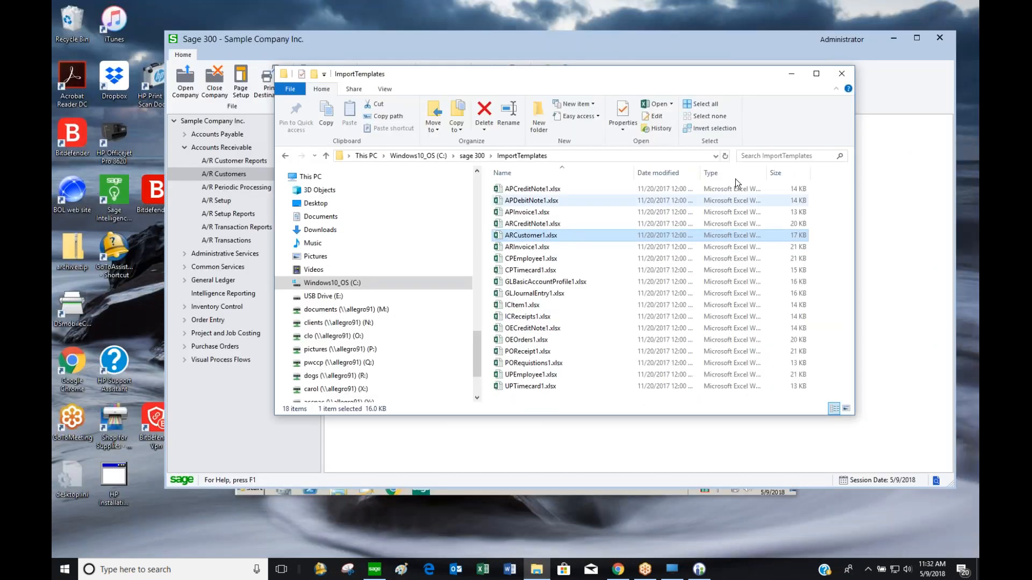
left_click(792, 74)
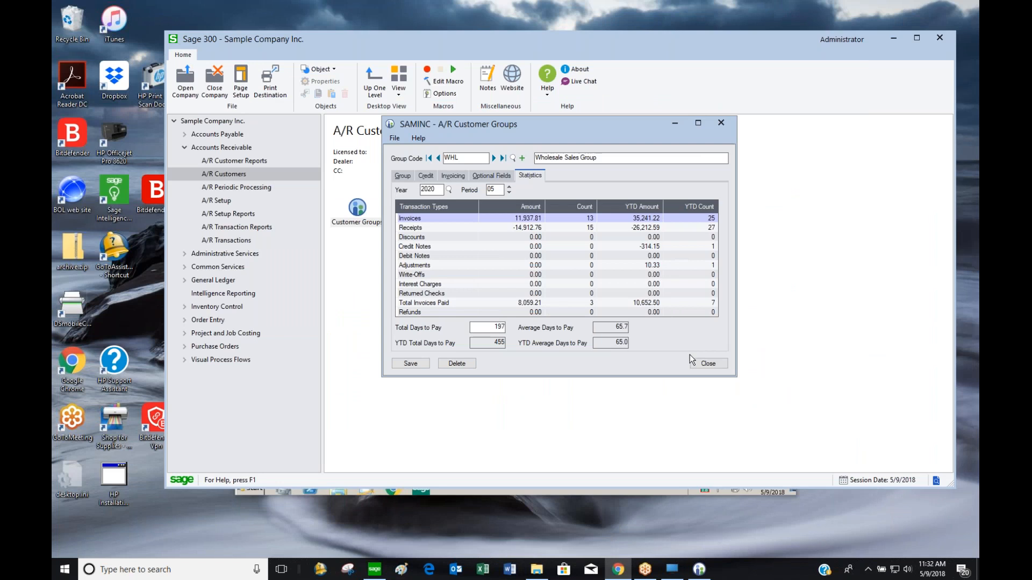
left_click(708, 364)
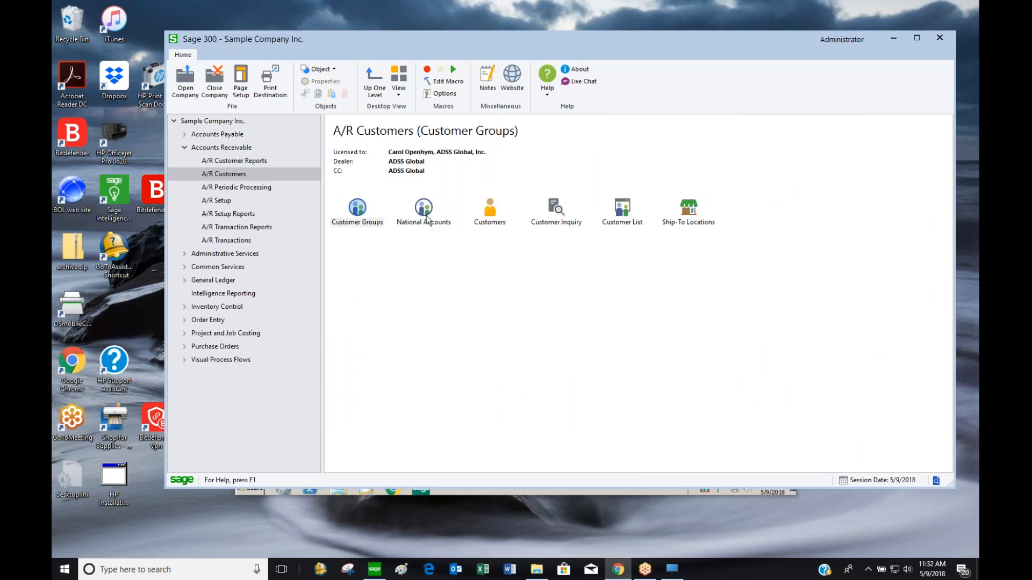
Open customer 1100 and review its WHL group, contact details, N30 terms and INTWHS interest profile
double_click(490, 215)
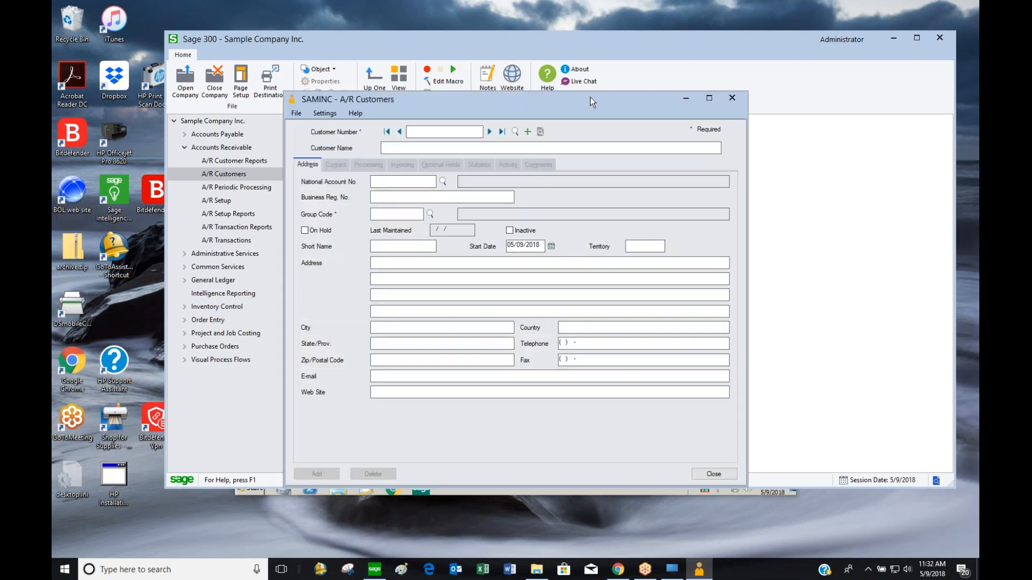
left_click_drag(590, 97, 688, 61)
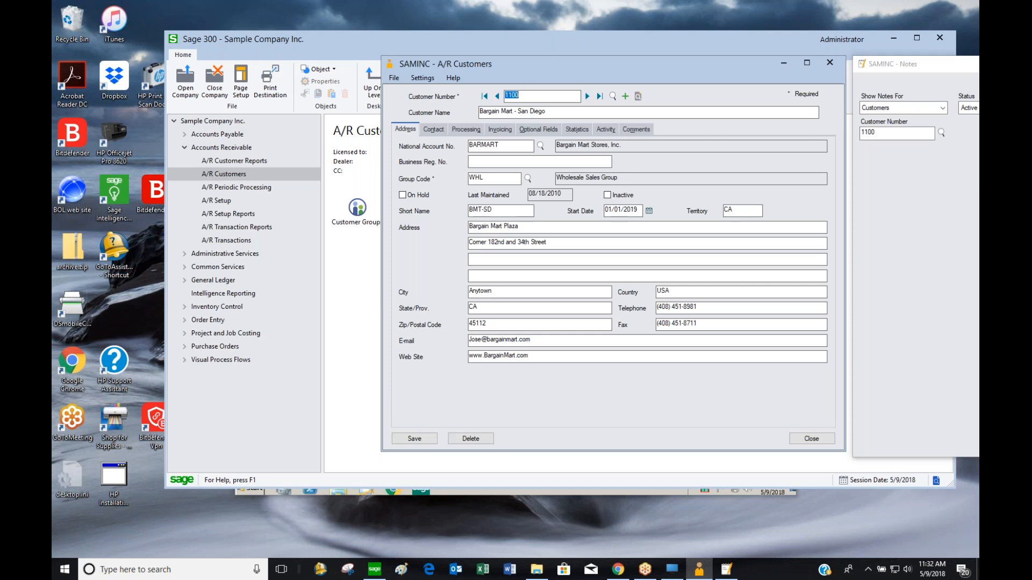
left_click(469, 177)
left_click(434, 130)
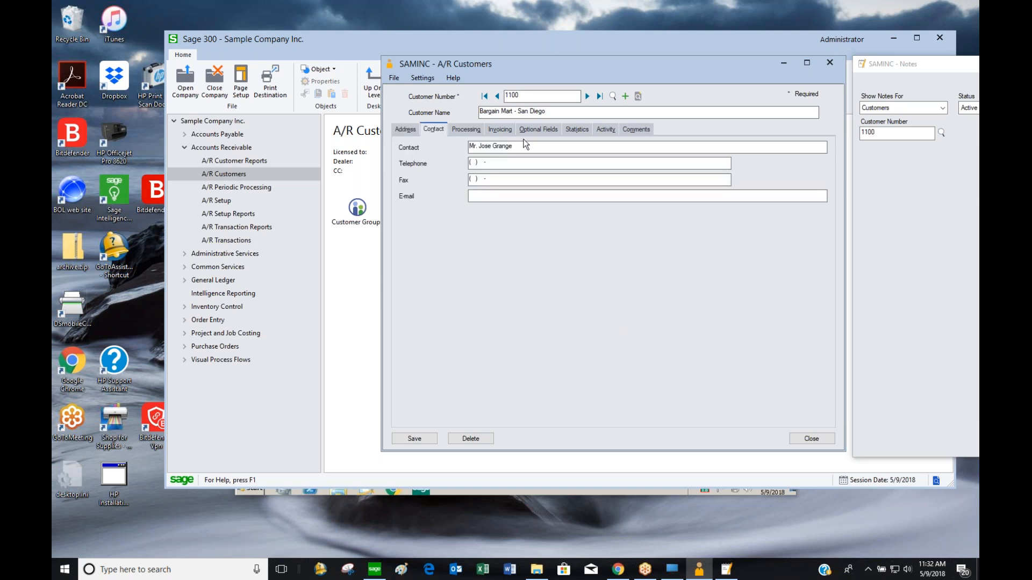
left_click(471, 130)
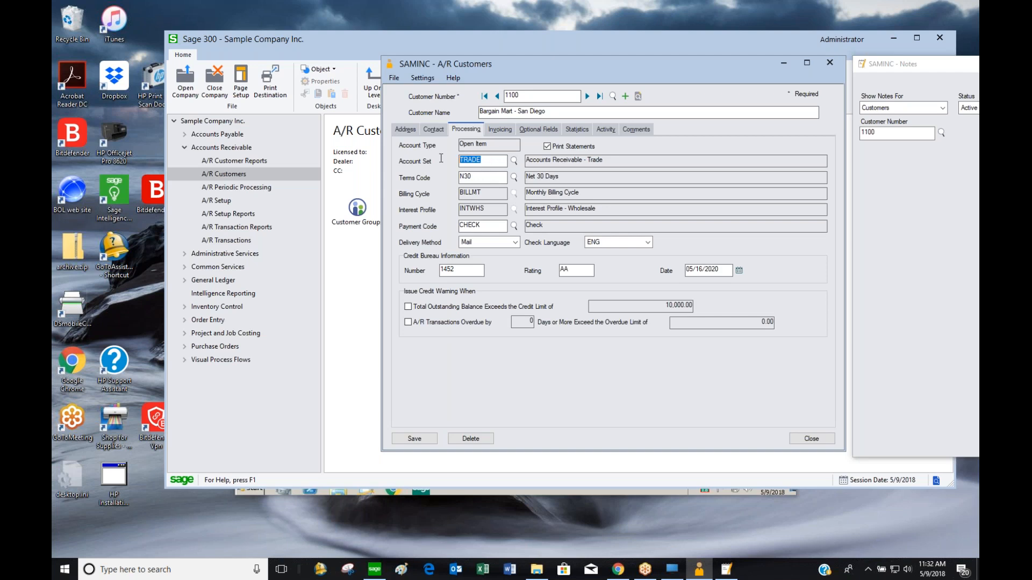
left_click_drag(480, 177, 432, 180)
left_click_drag(487, 196, 432, 212)
Change customer 1100's terms code to 2N30, save, and view its Invoicing settings
left_click(517, 179)
left_click(224, 160)
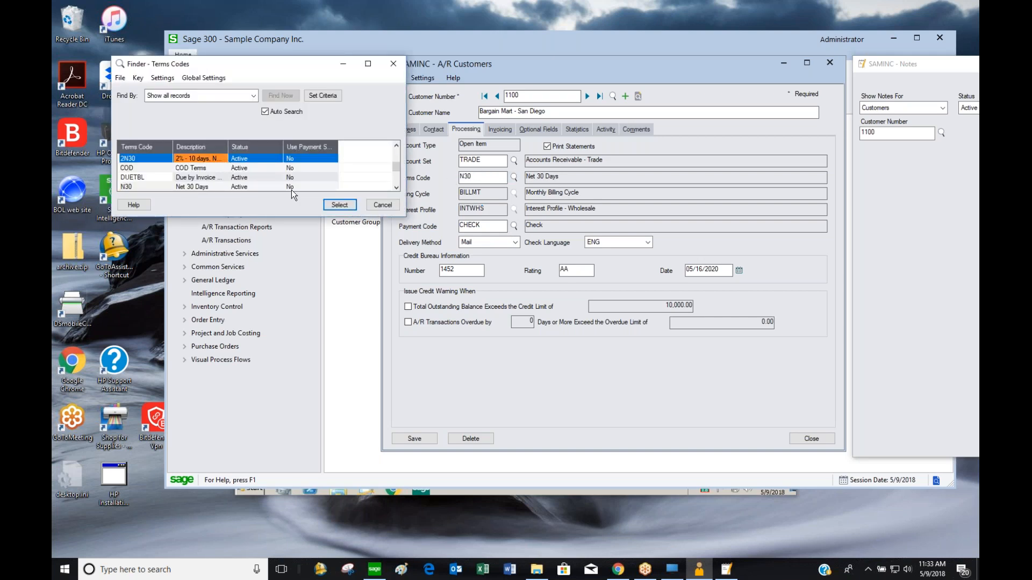
left_click(339, 205)
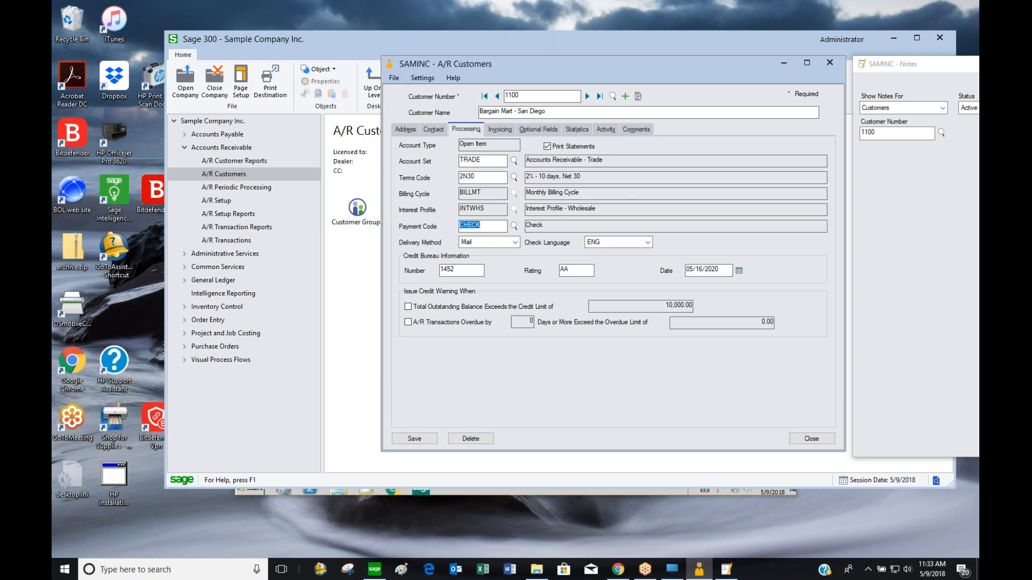
left_click(424, 436)
left_click(503, 132)
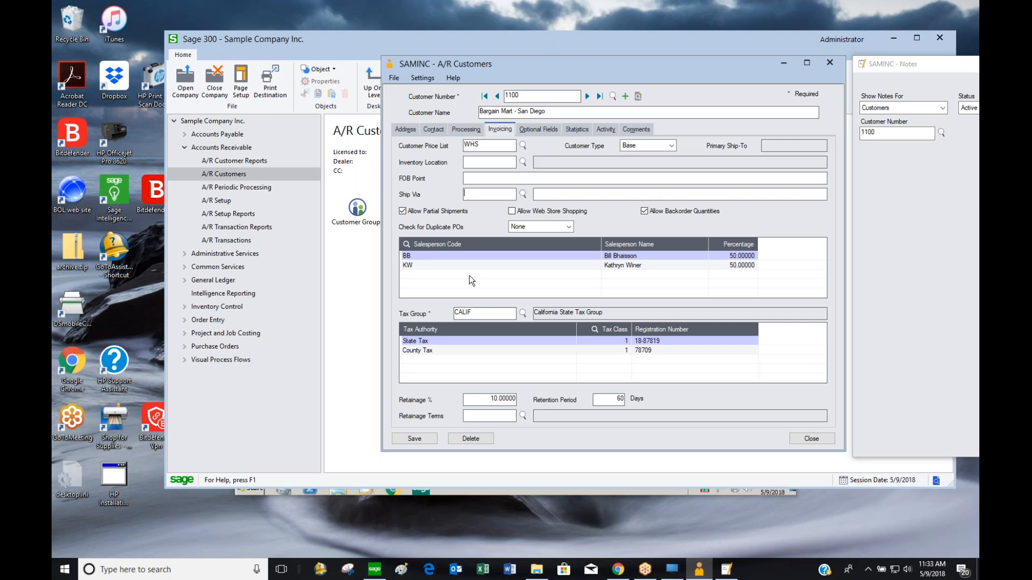
Review the State Tax and County Tax authority rows in the customer's tax settings
left_click(463, 343)
left_click(466, 349)
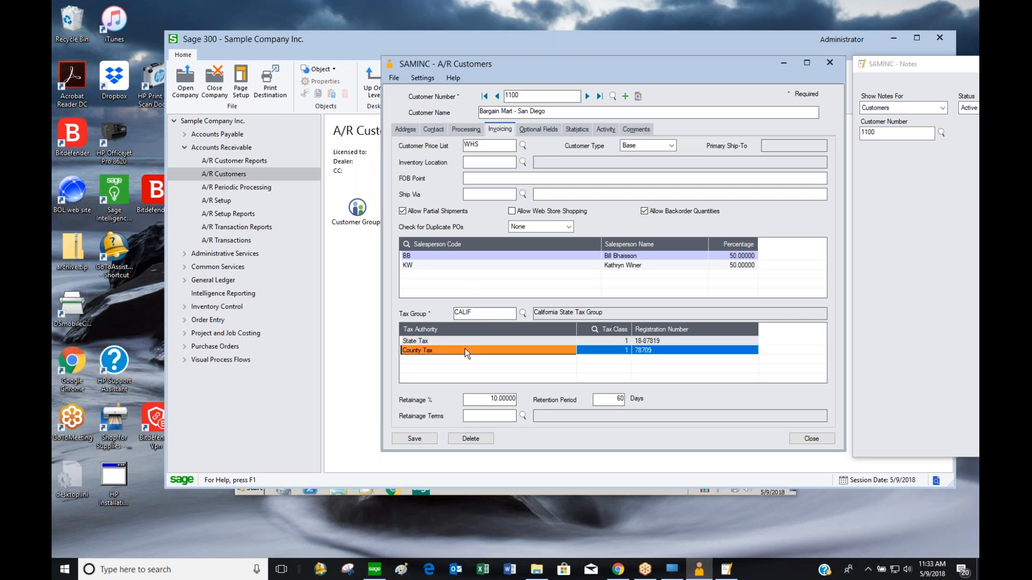
left_click(469, 342)
left_click(469, 348)
left_click(473, 342)
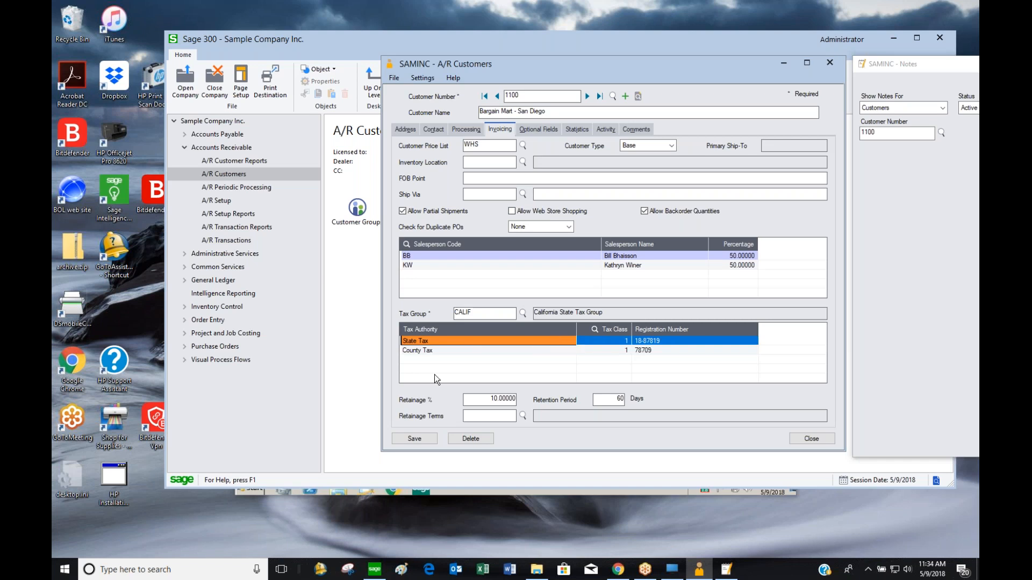
Check optional fields, load 2020 statistics, and view activity showing a 3,329.10 outstanding balance
left_click(535, 130)
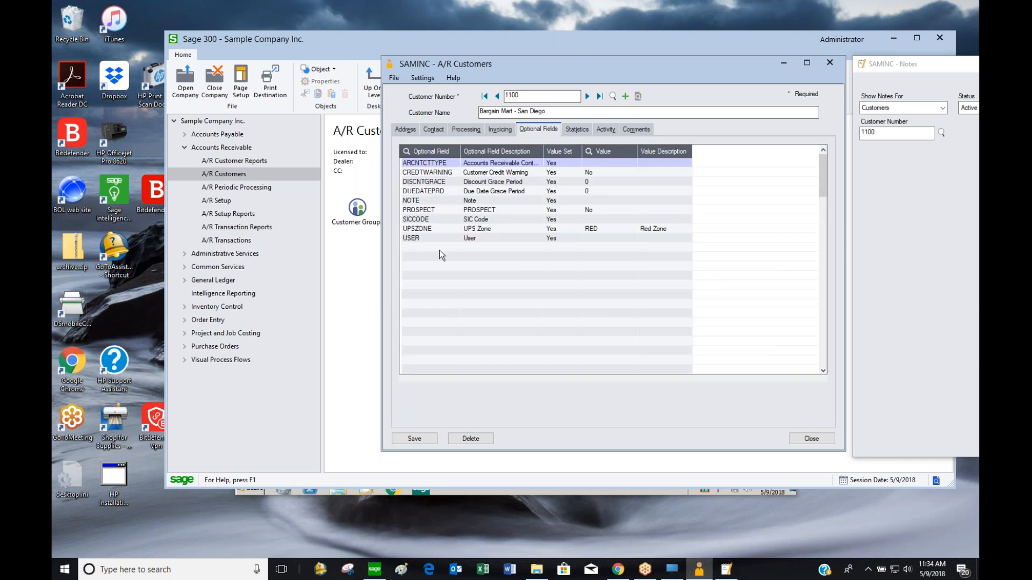
left_click(577, 130)
left_click_drag(446, 146, 432, 144)
key("End")
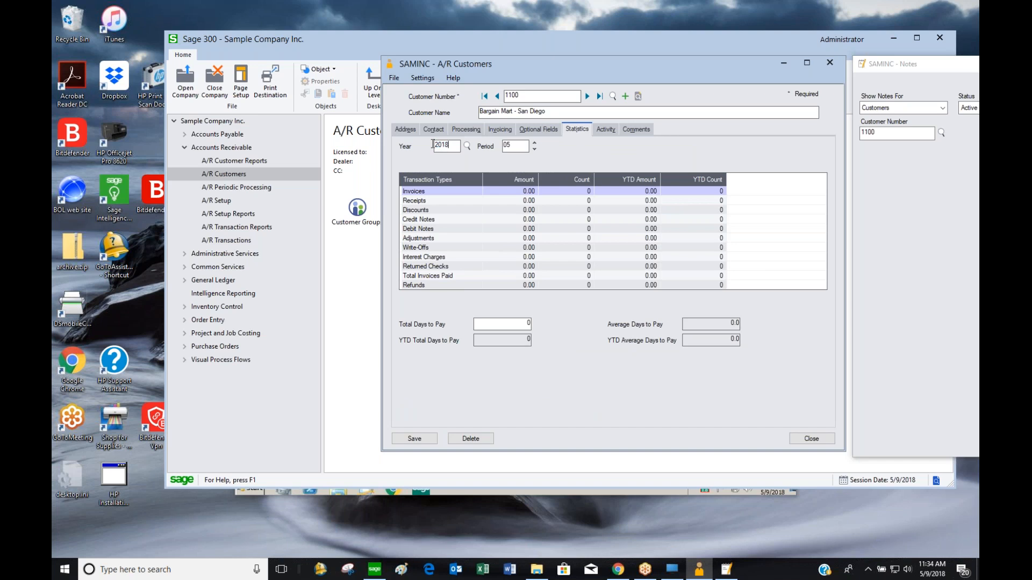
double_click(433, 144)
type("2020")
key("Tab")
left_click(604, 129)
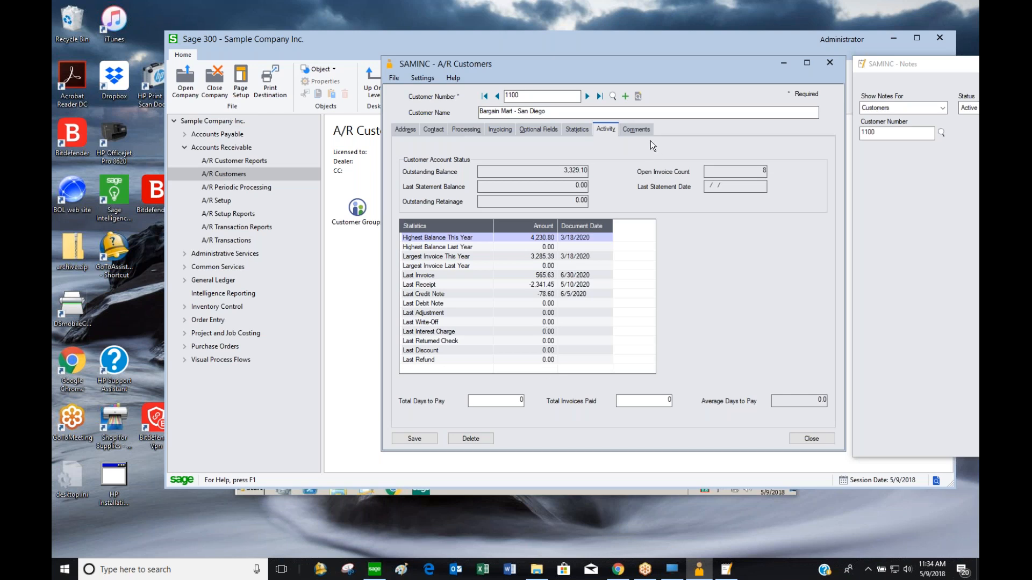
Show the customer's single ADMIN comment and arrange the Notes and customer windows side by side
left_click(640, 130)
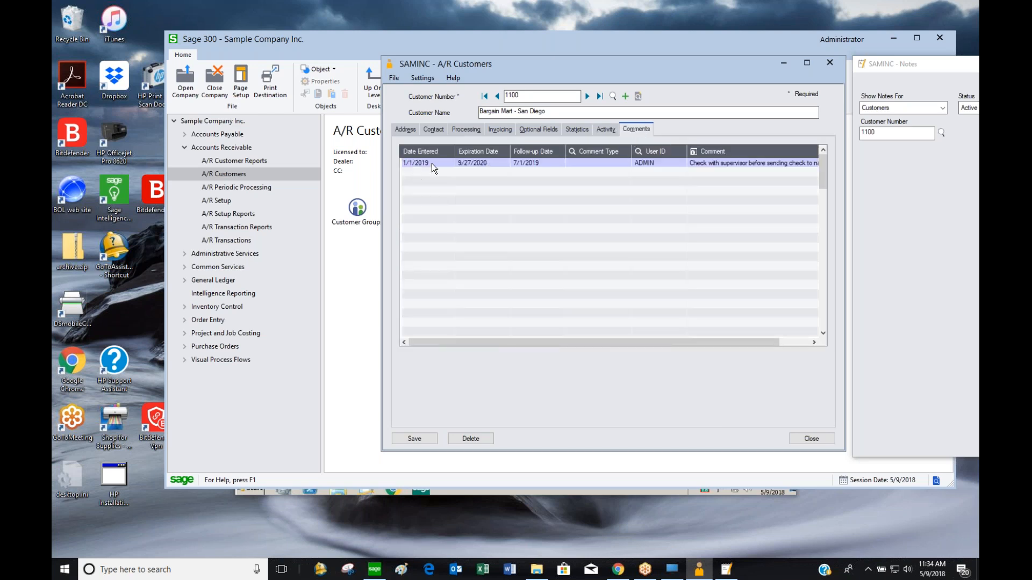
left_click_drag(920, 59, 910, 64)
left_click_drag(731, 72, 675, 126)
left_click_drag(901, 66, 821, 78)
left_click_drag(605, 119, 560, 121)
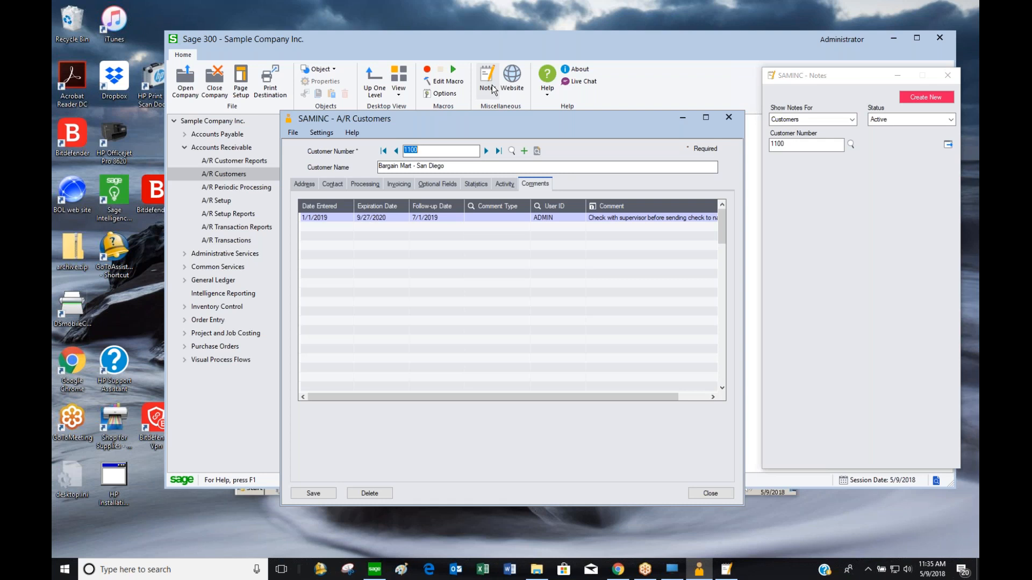
left_click_drag(615, 124, 617, 115)
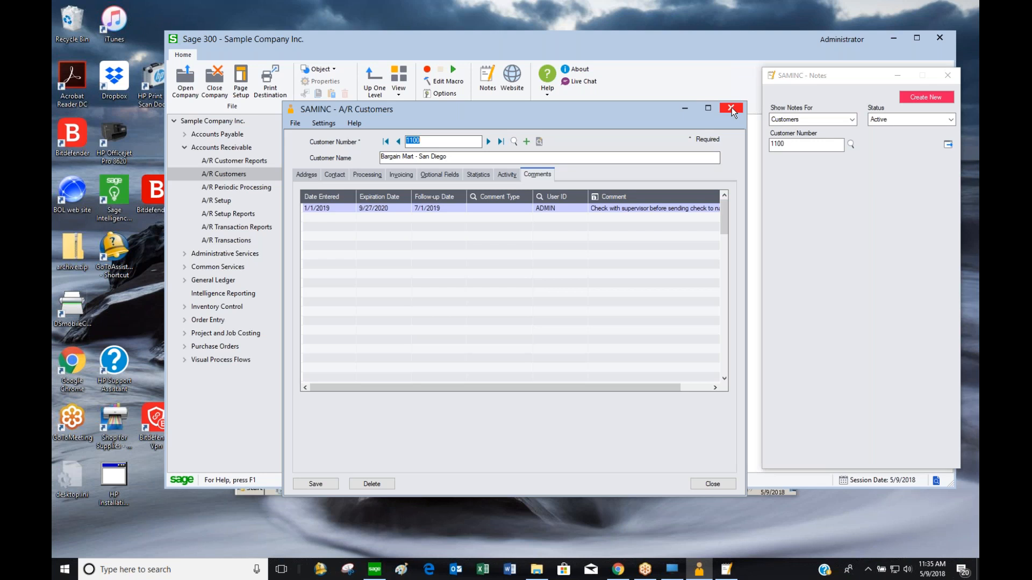
left_click(435, 139)
key("shift+Left")
key("shift+Left")
key("shift+Left")
key("shift+Left")
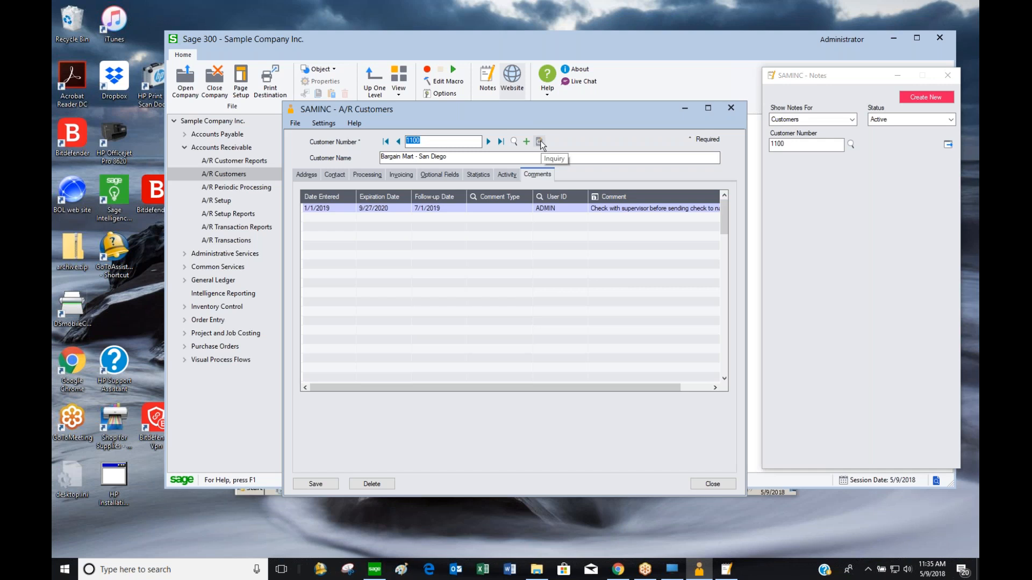
left_click(527, 142)
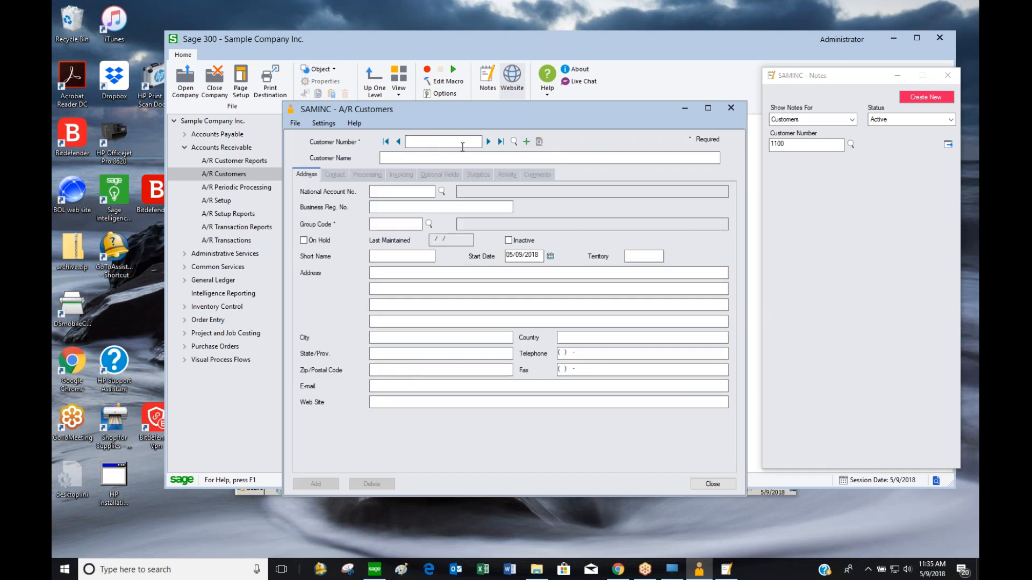
type("123456789012")
key("Tab")
type("sadffffff")
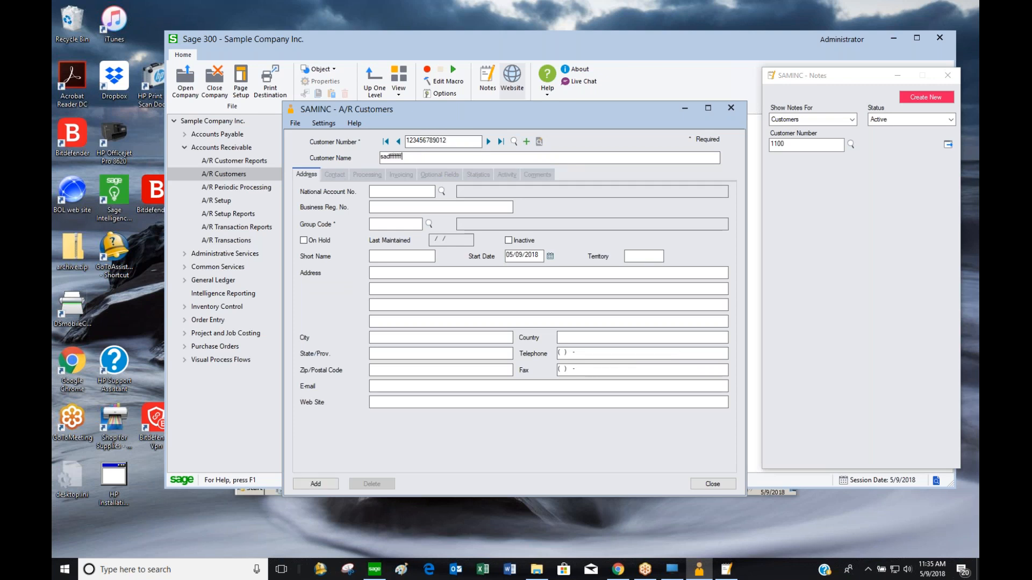
type("111111111111111")
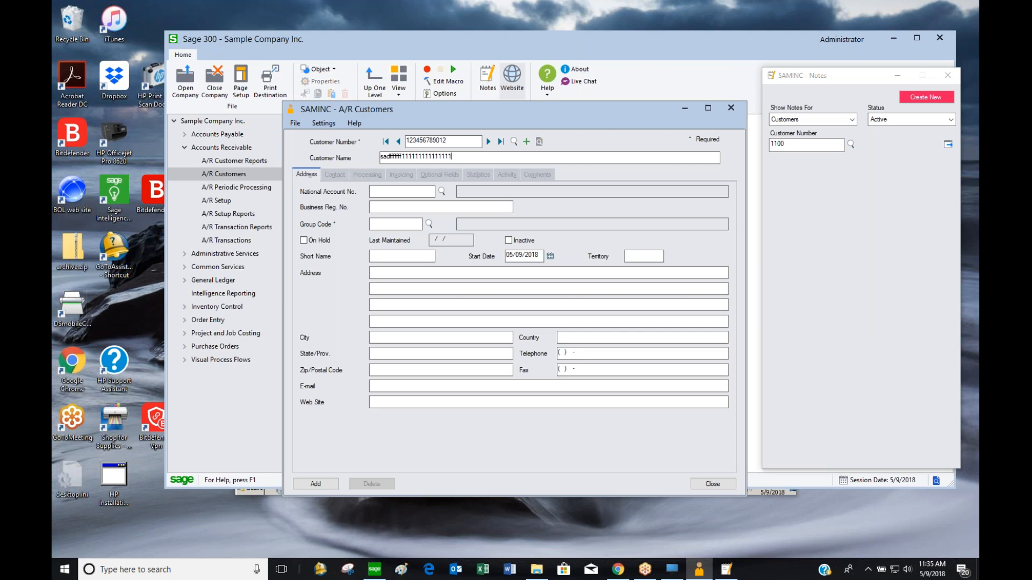
type("1111111111111111111111111111111111")
Clear the test number and name, then close the window without adding the customer
double_click(593, 155)
key("Delete")
left_click(446, 141)
key("Delete")
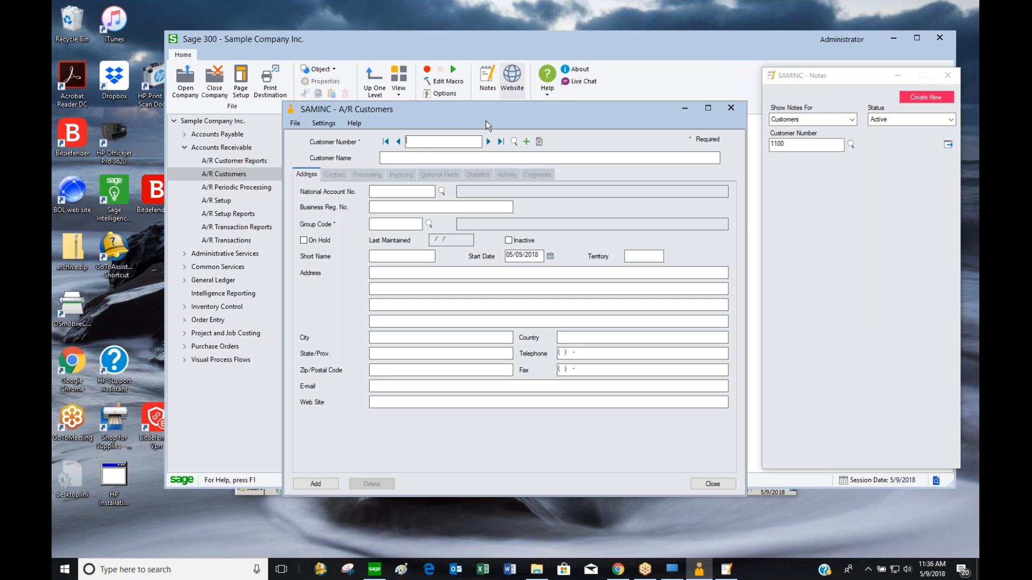
left_click(735, 108)
left_click(530, 336)
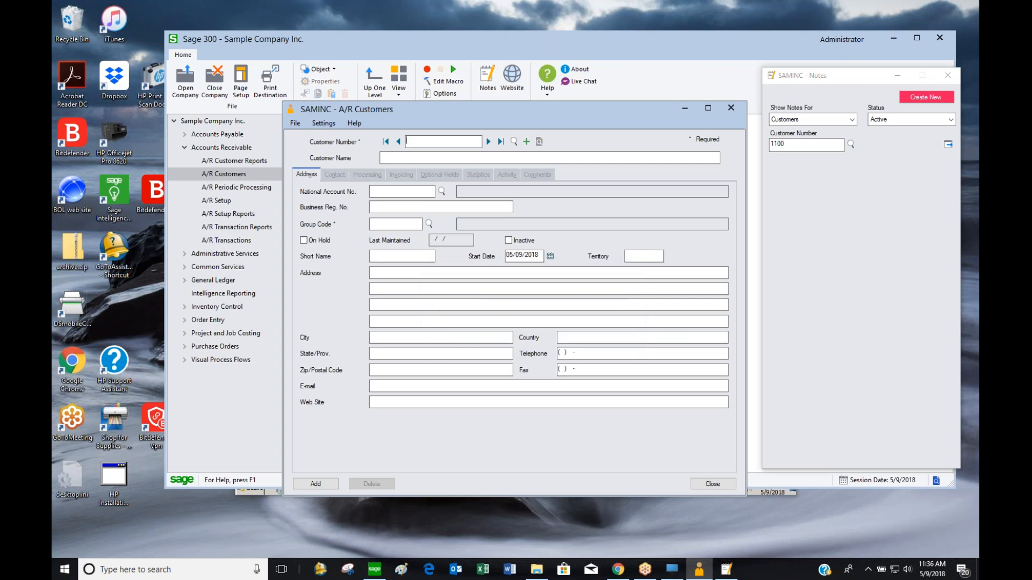
left_click(646, 367)
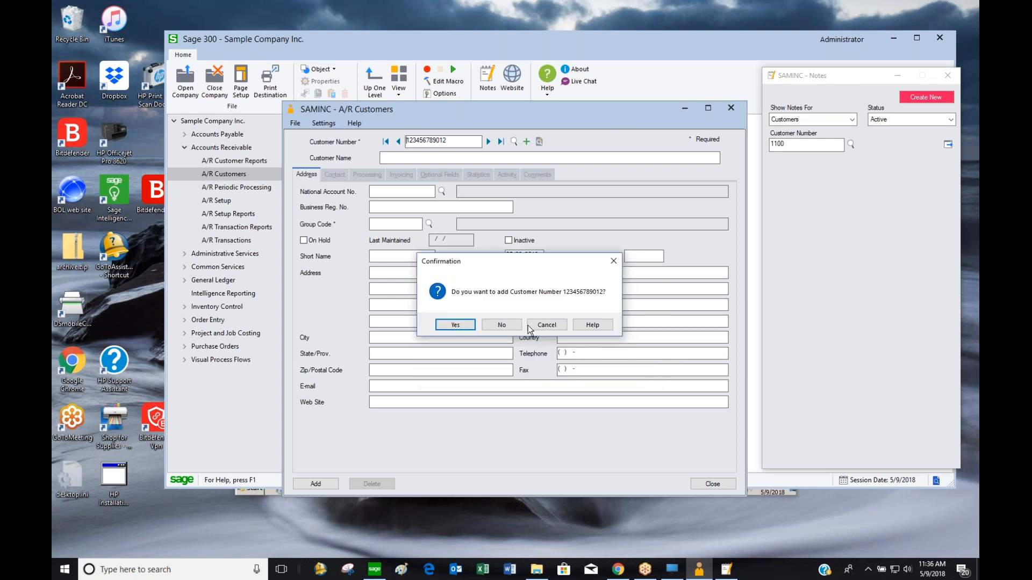
left_click(501, 324)
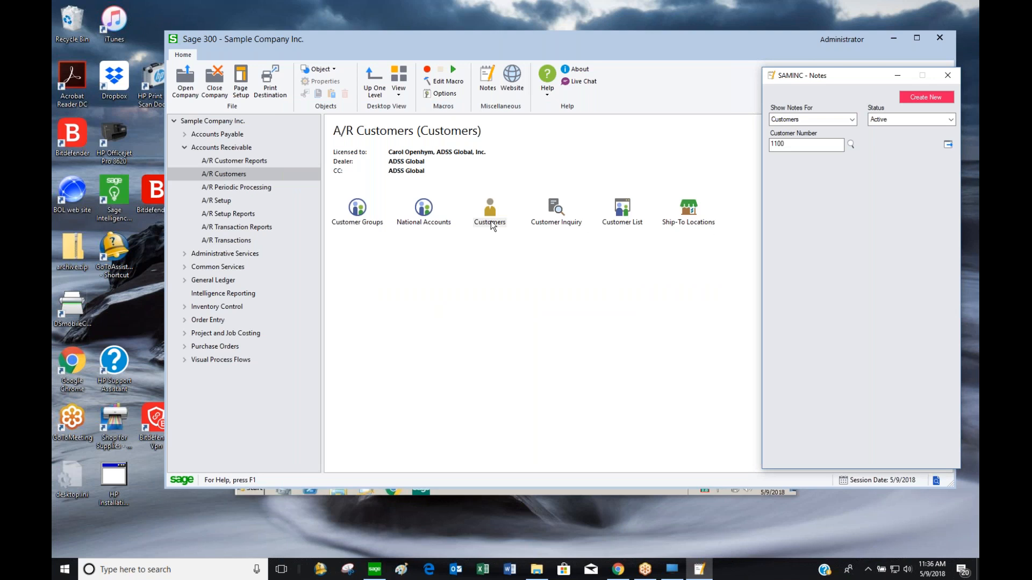
List the ship-to locations for Bargain Mart - Oakland
double_click(693, 221)
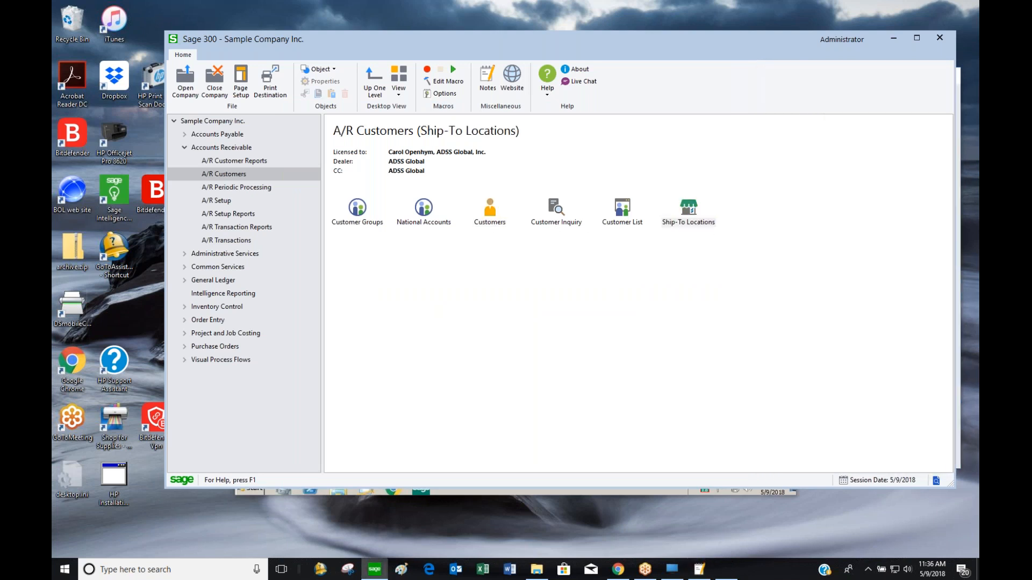
left_click(496, 241)
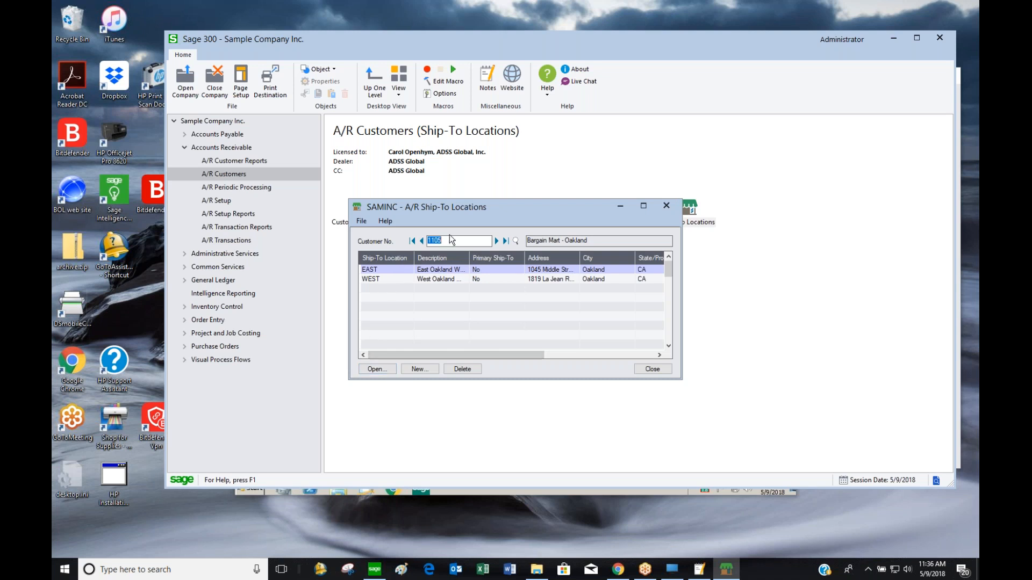
left_click_drag(510, 208, 589, 201)
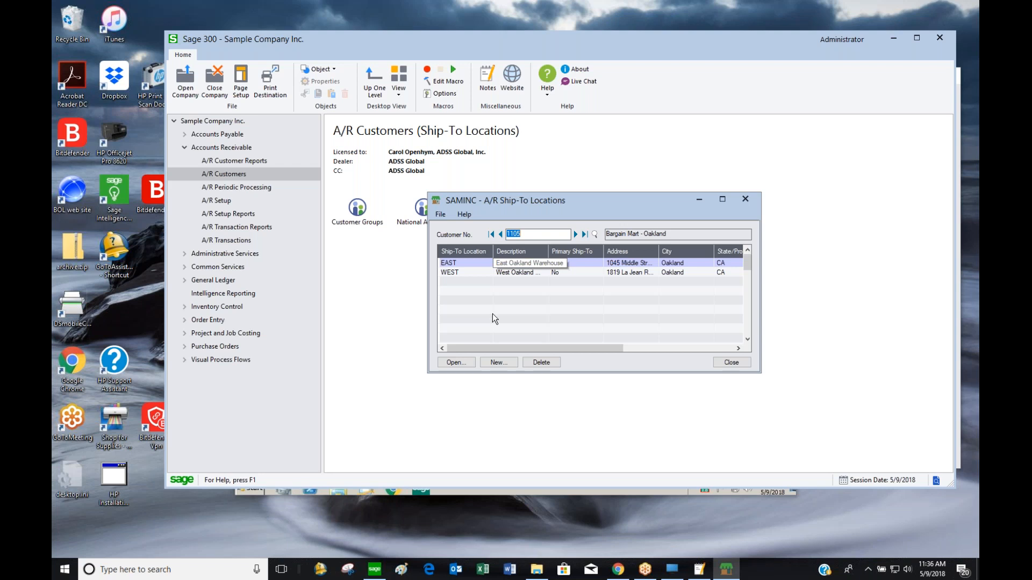
Review the EAST location's contact and invoicing details (CALIF tax group), then close both windows
left_click(467, 361)
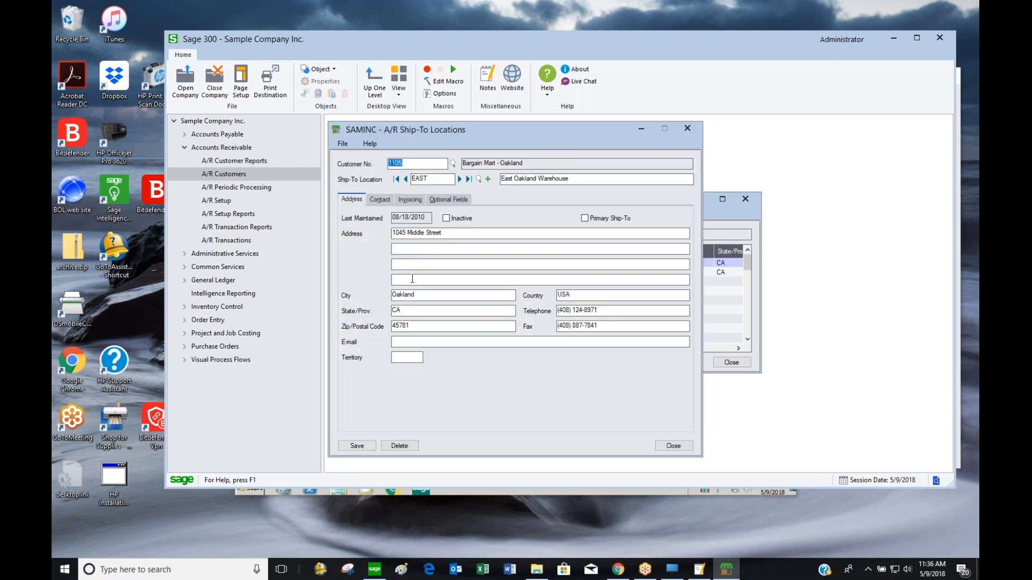
left_click(383, 201)
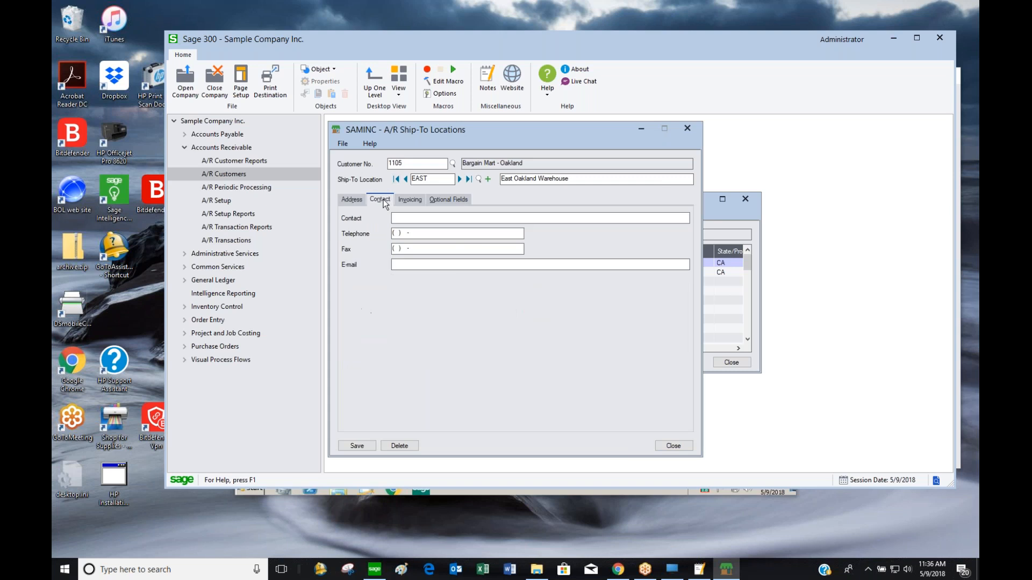
left_click(410, 200)
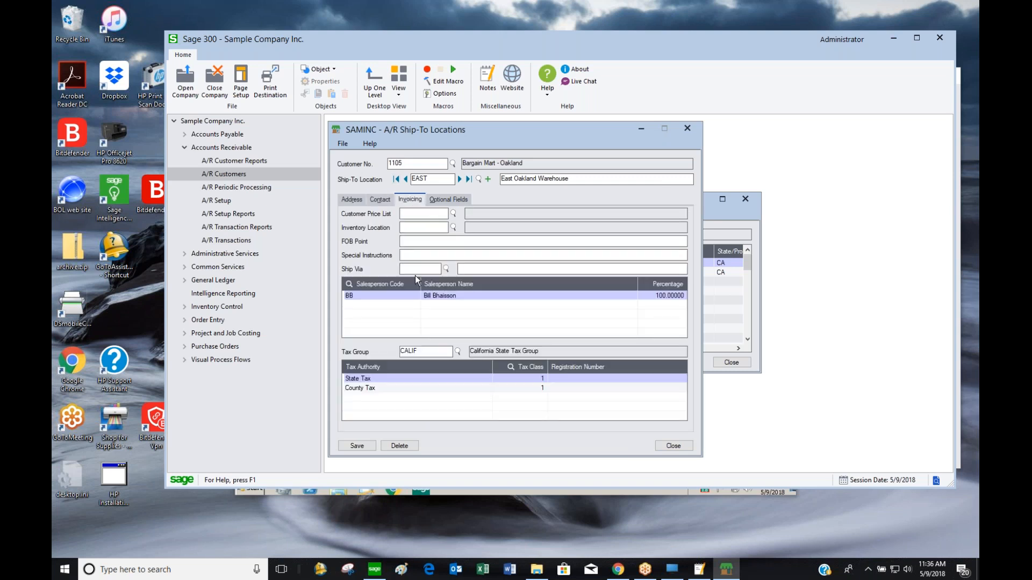
left_click_drag(435, 354, 401, 346)
left_click(687, 130)
left_click(731, 362)
Open National Accounts, load BARMART (Bargain Mart Stores, Inc.), and move the window right
double_click(430, 221)
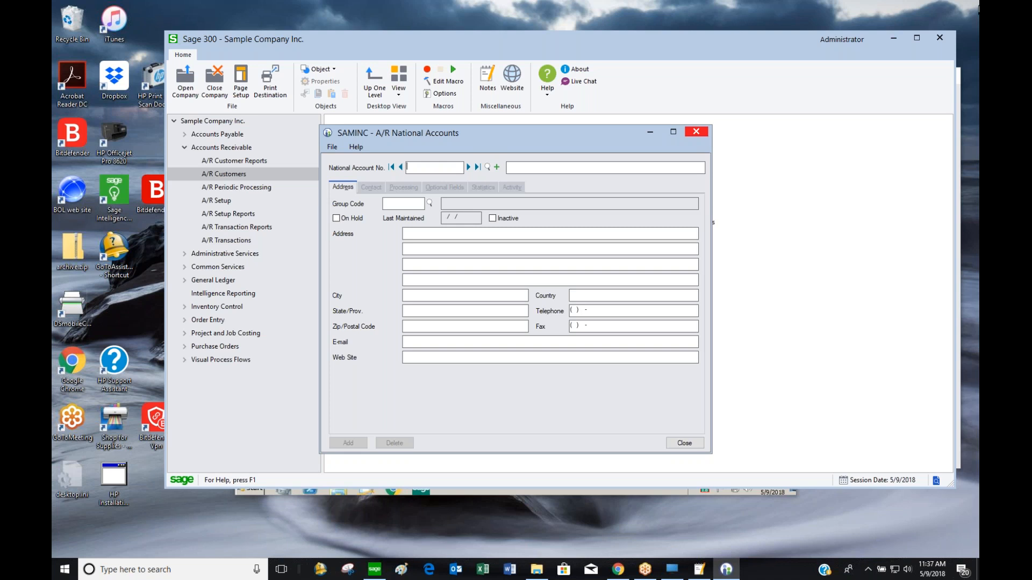
left_click(468, 168)
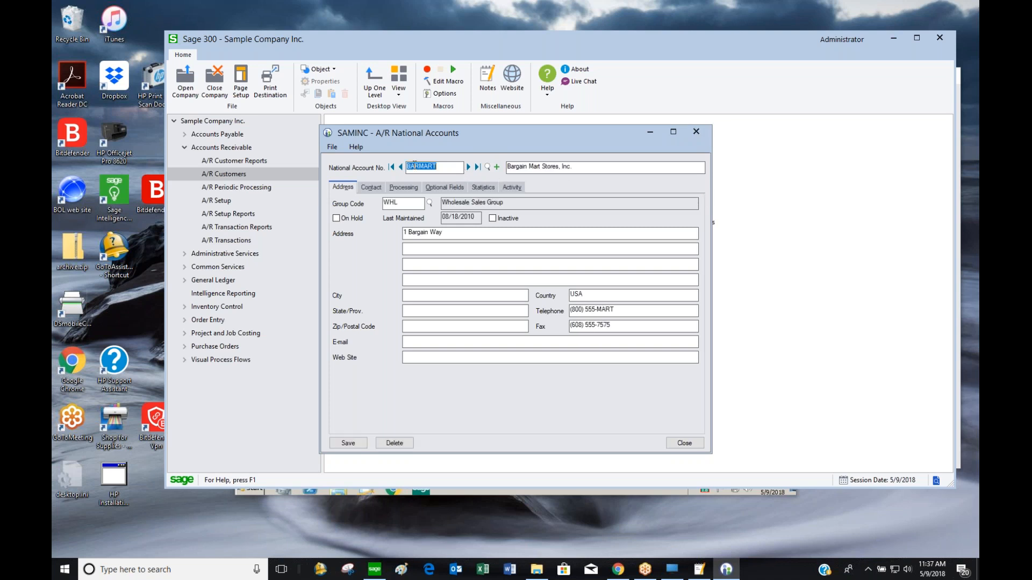
left_click_drag(576, 167, 476, 172)
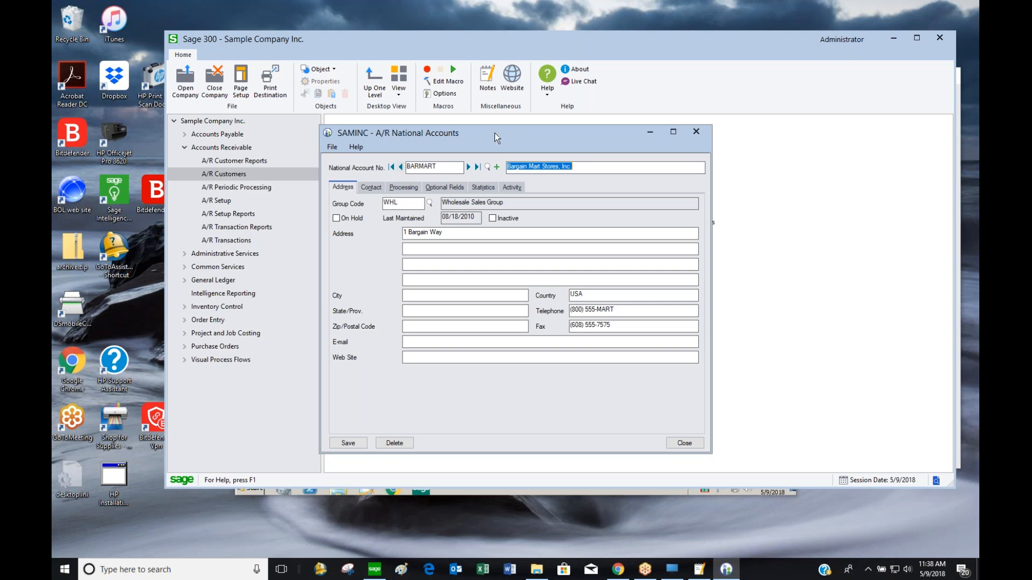
left_click_drag(518, 137, 735, 123)
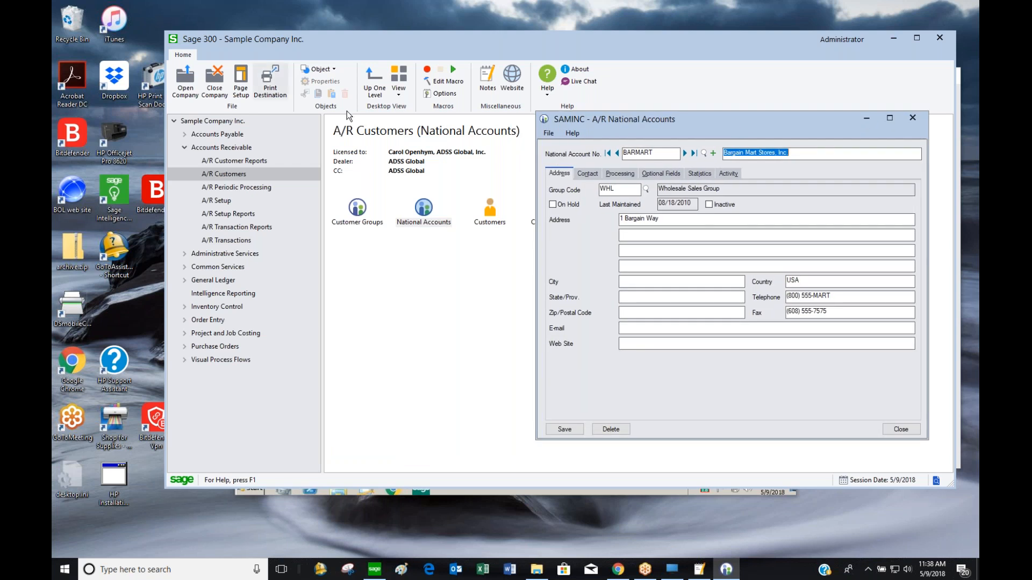
Confirm customers Bargain Mart - San Diego and Oakland both show national account BARMART
left_click(922, 118)
left_click(503, 223)
double_click(501, 221)
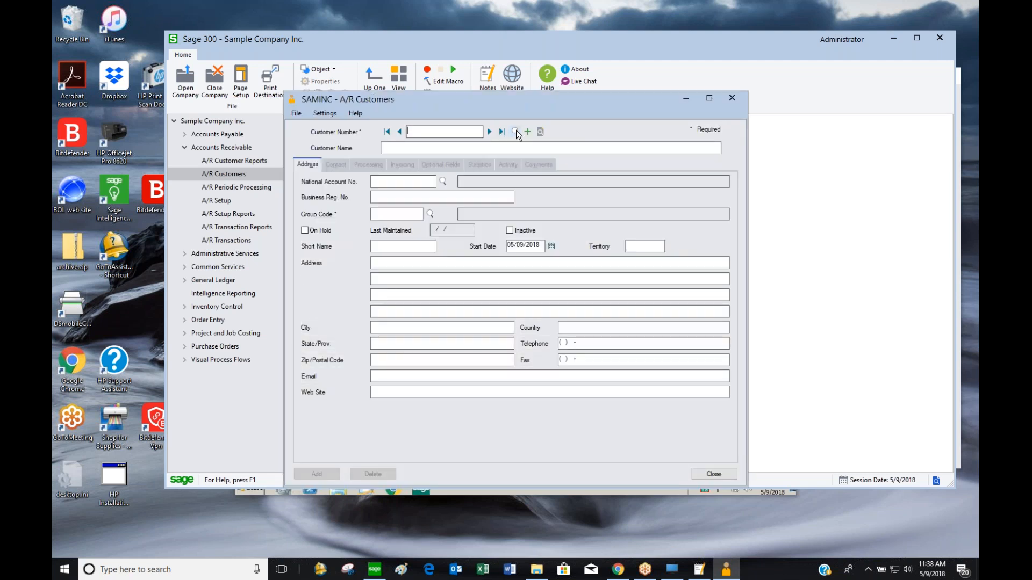
left_click(515, 131)
double_click(208, 159)
left_click_drag(412, 182, 348, 181)
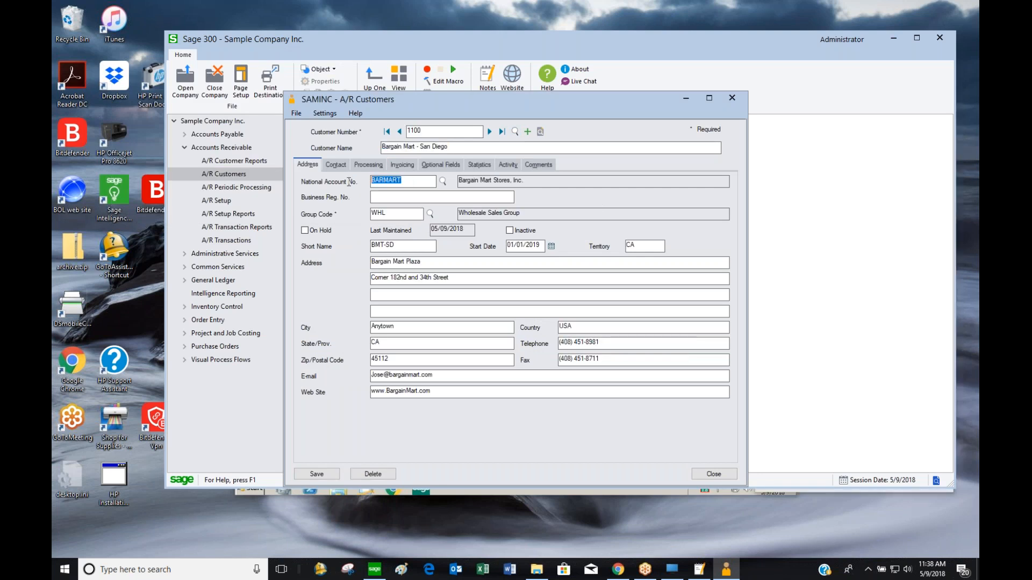
left_click(489, 131)
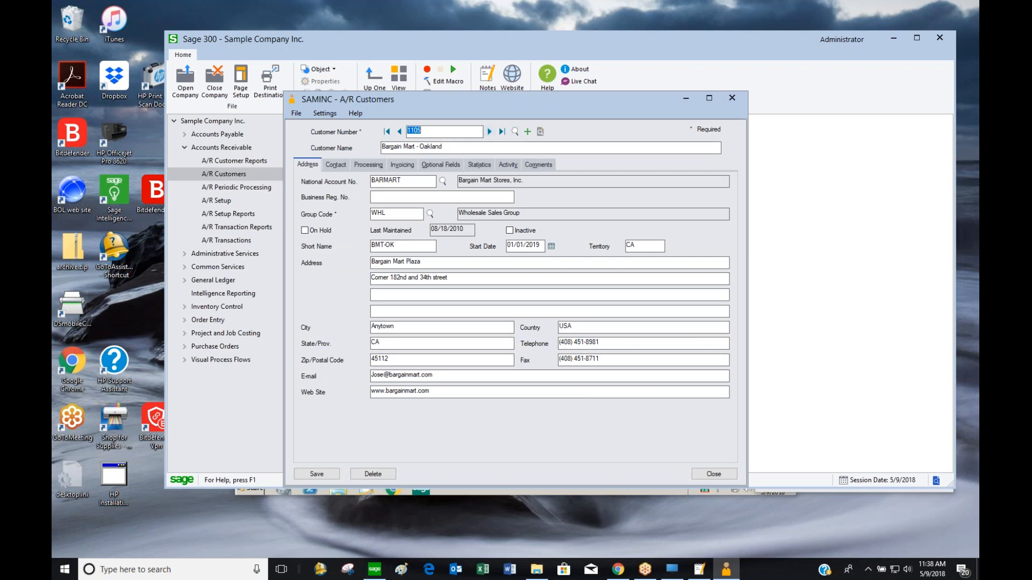
left_click_drag(409, 181, 349, 183)
left_click(736, 99)
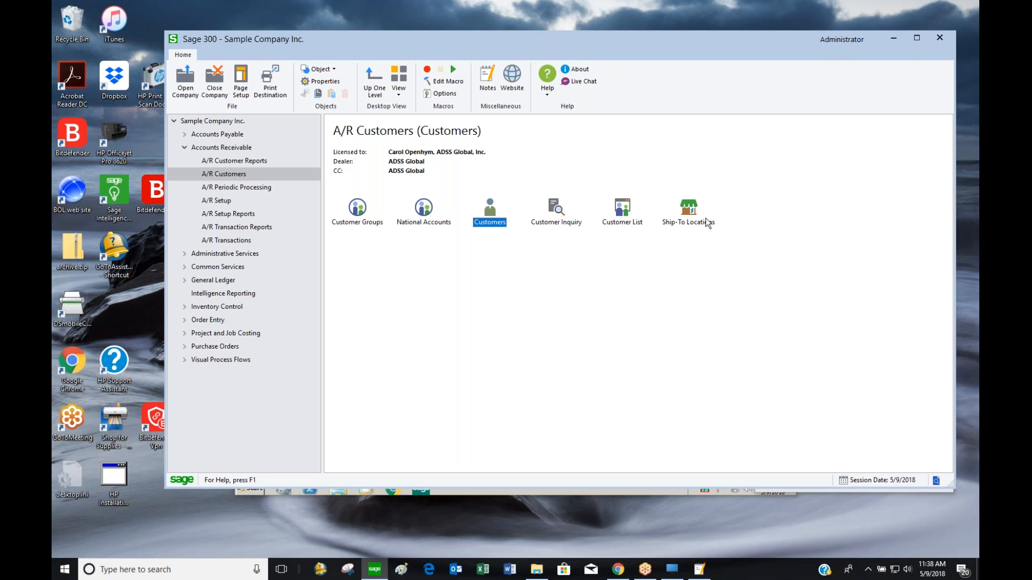
Open Customer Inquiry and load customer 1100, Bargain Mart - San Diego
double_click(548, 217)
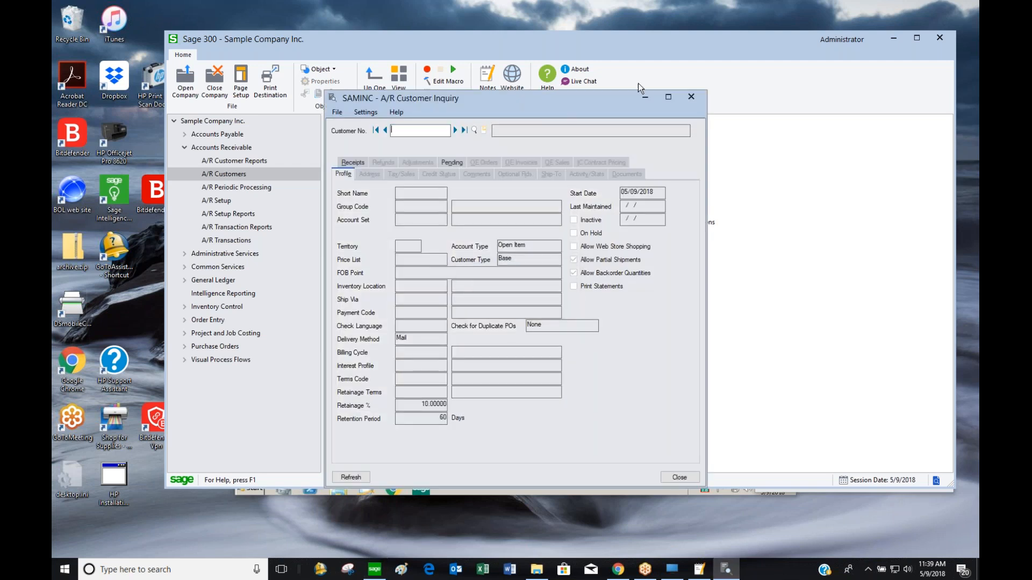
left_click_drag(593, 99, 746, 50)
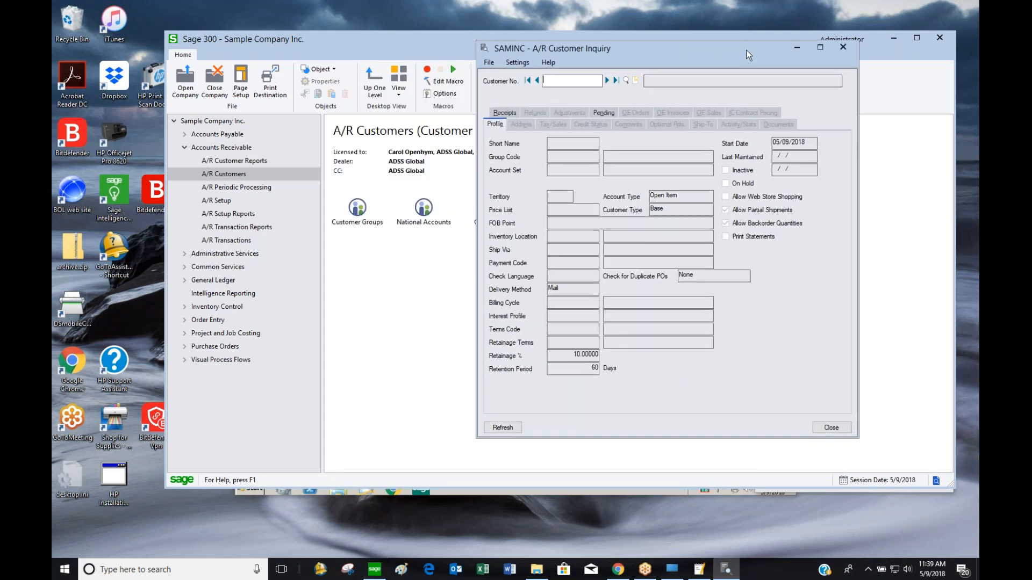
left_click(605, 80)
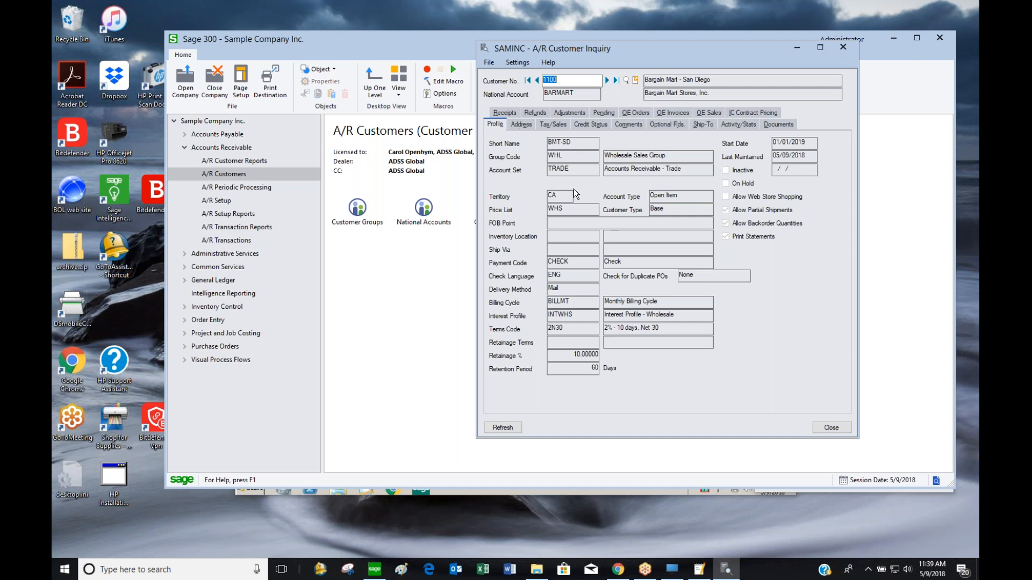
Review the address, tax, credit, comments, ship-to and statistics tabs, then maximize the Documents list
left_click(521, 126)
left_click(553, 125)
left_click(590, 124)
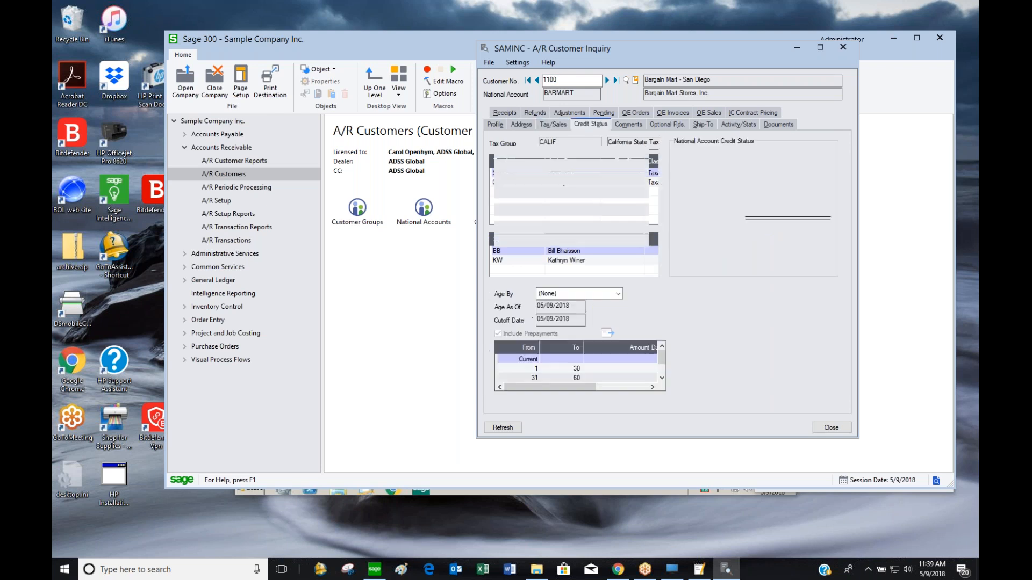
left_click(629, 125)
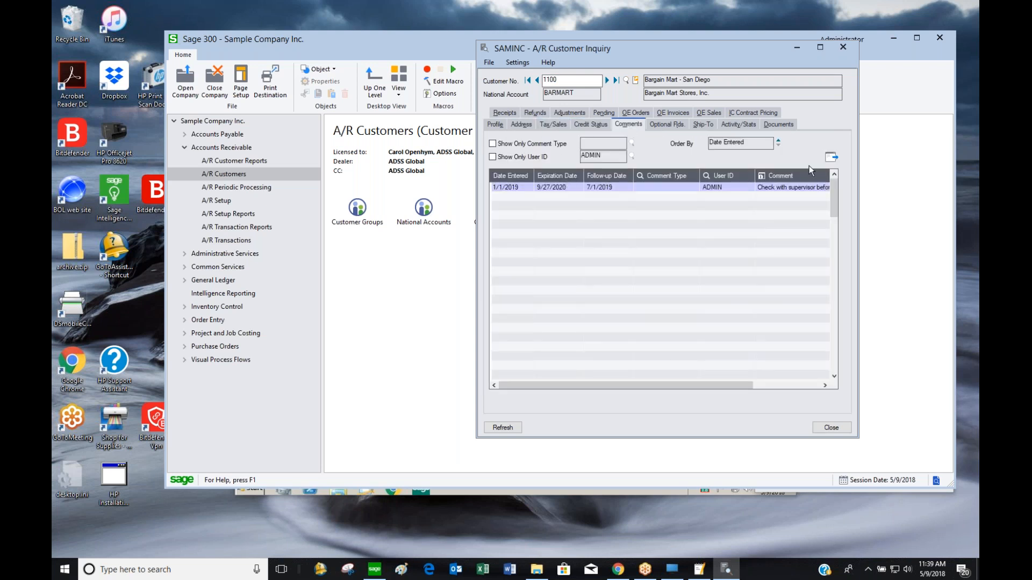
left_click(669, 124)
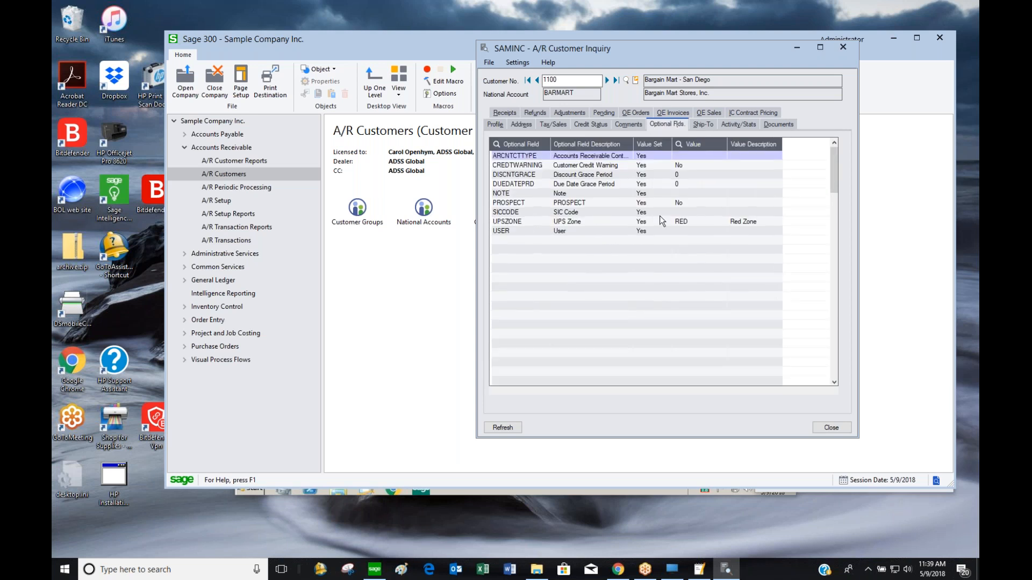
left_click(705, 125)
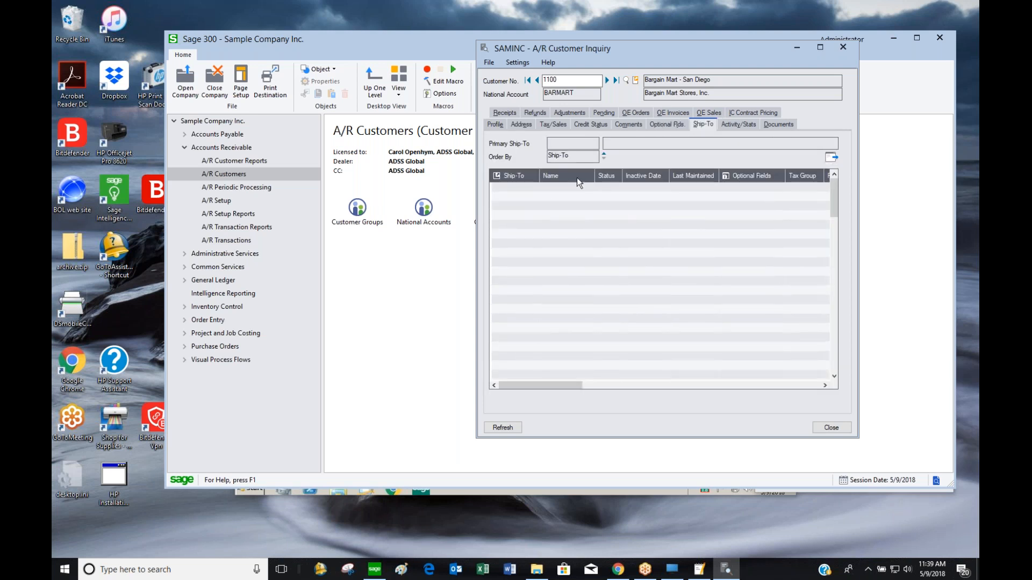
left_click(747, 127)
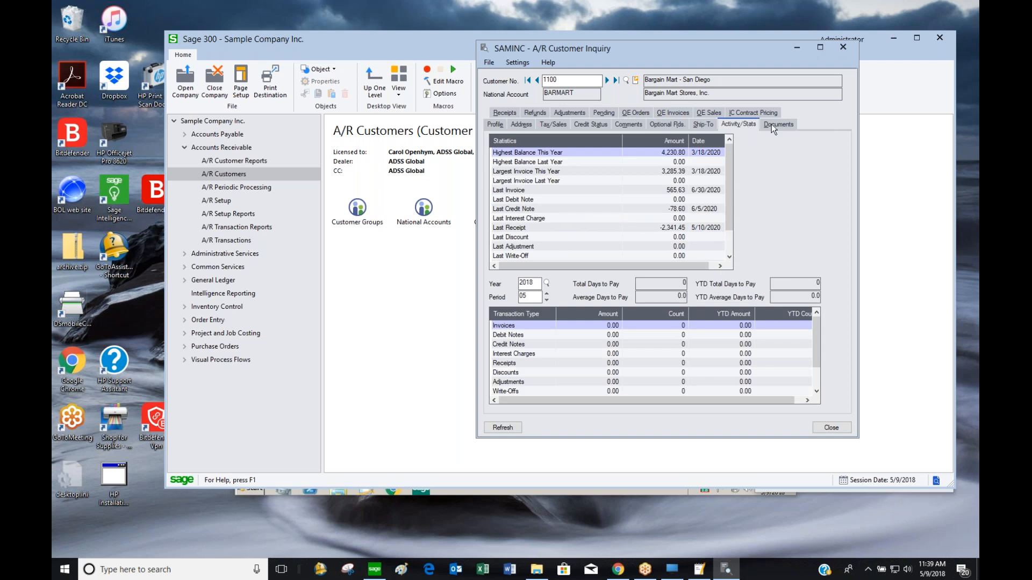
left_click(772, 124)
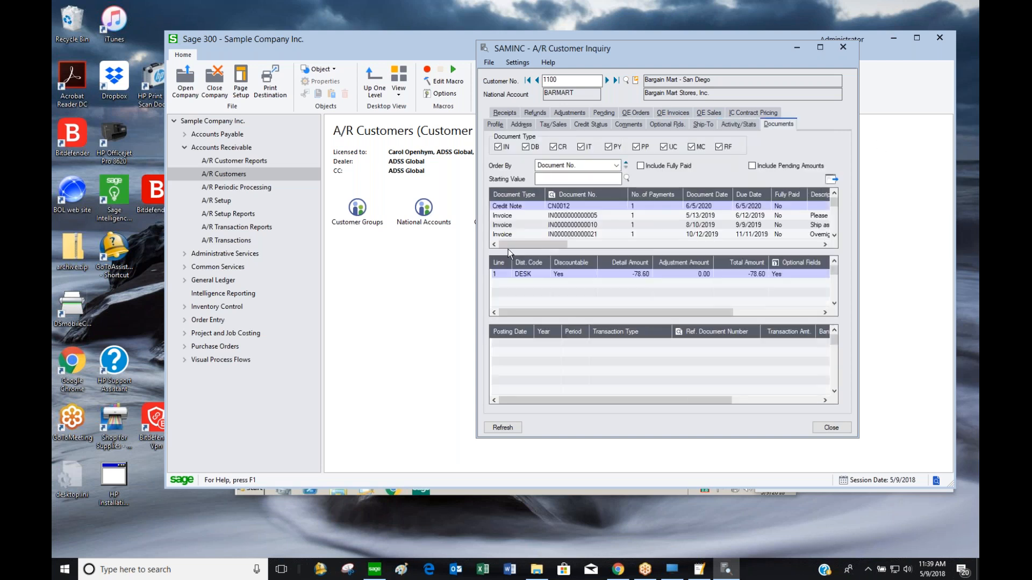
left_click(820, 47)
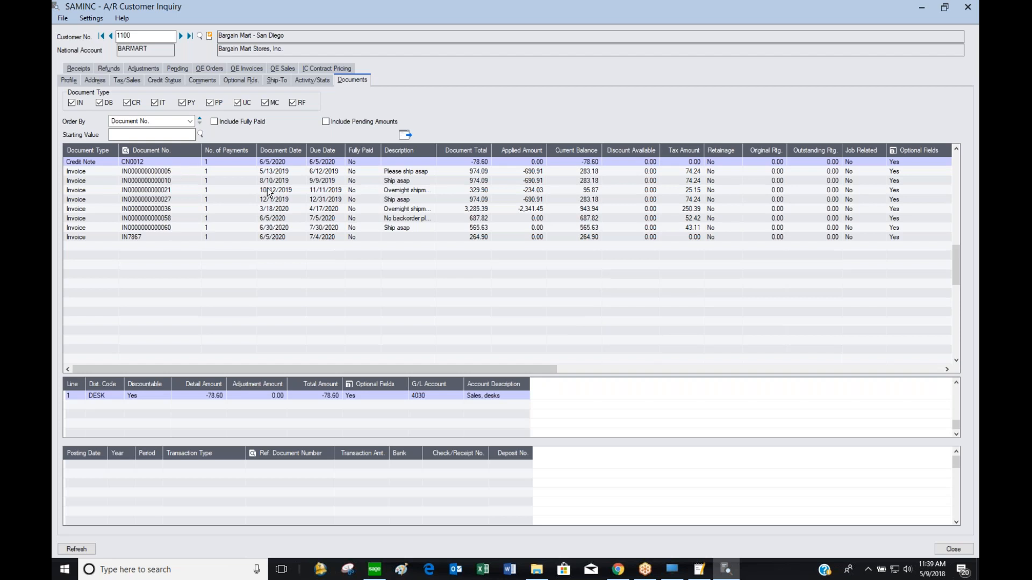
Select the 5/13/2019 invoice and scroll the documents grid to its retainage columns
left_click(482, 172)
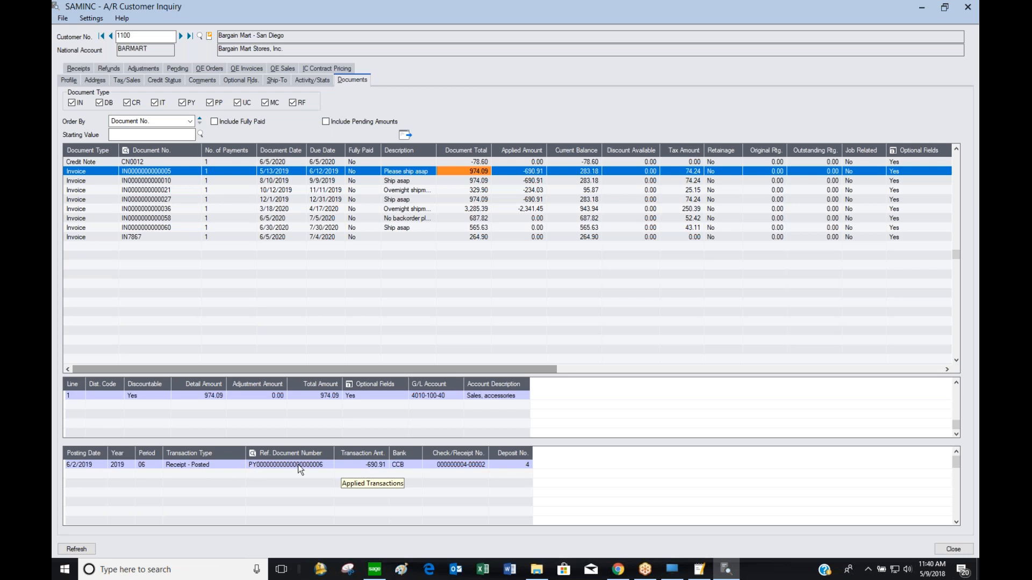
left_click(813, 172)
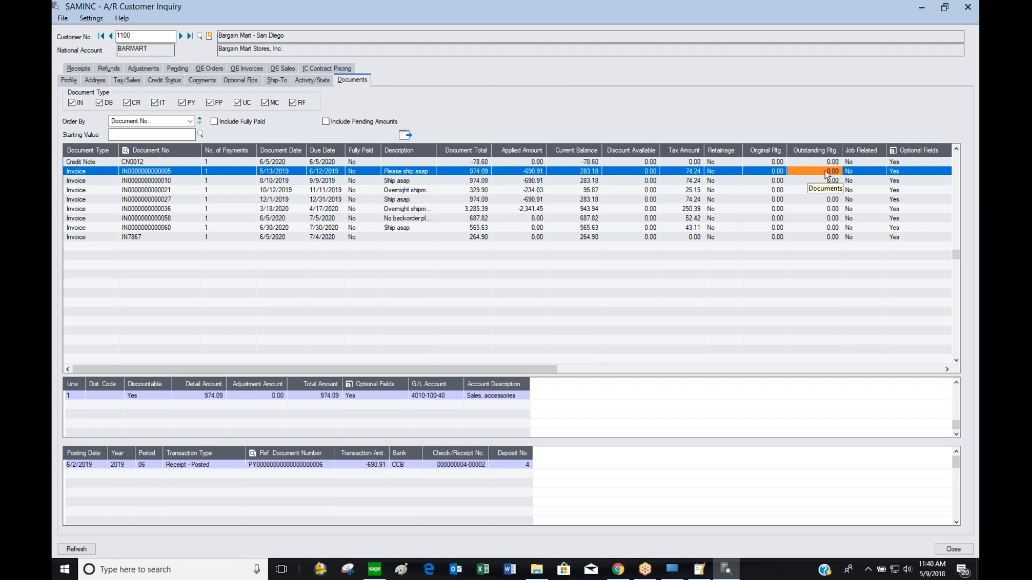
left_click(945, 369)
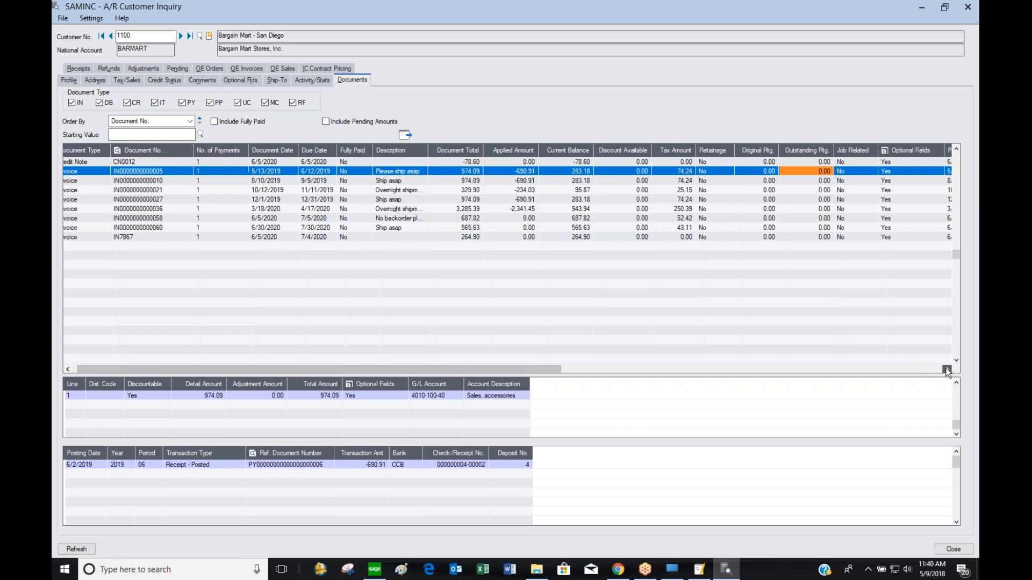
left_click_drag(567, 366, 938, 377)
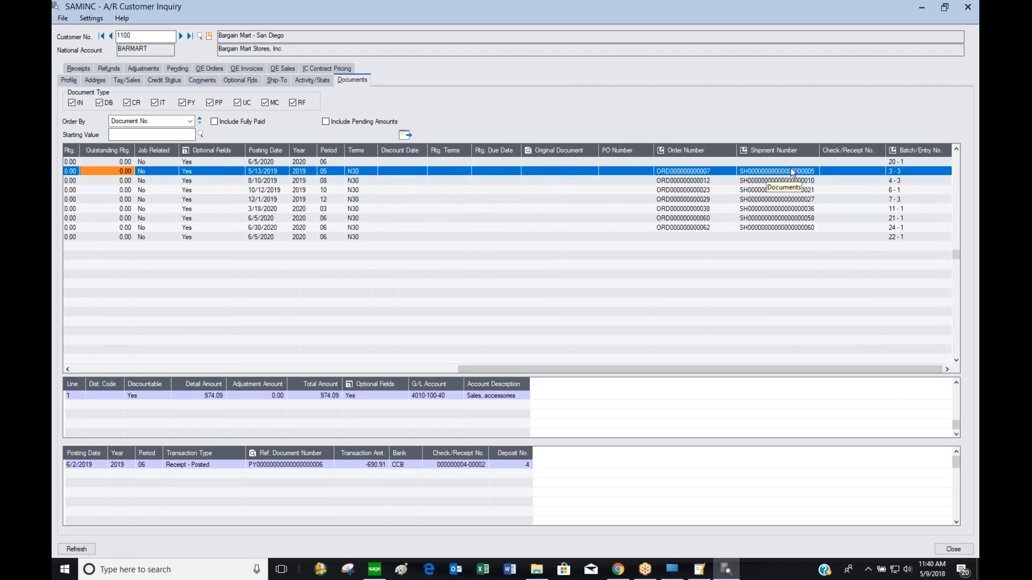
Move the PO Number column before Outstanding Rtg. and restore the window size
left_click(707, 172)
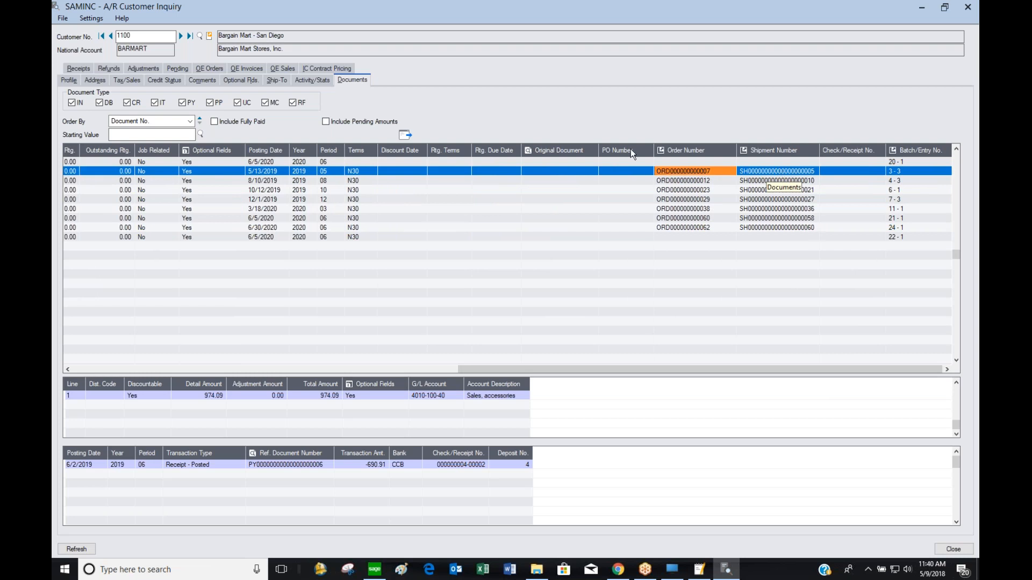
left_click(672, 148)
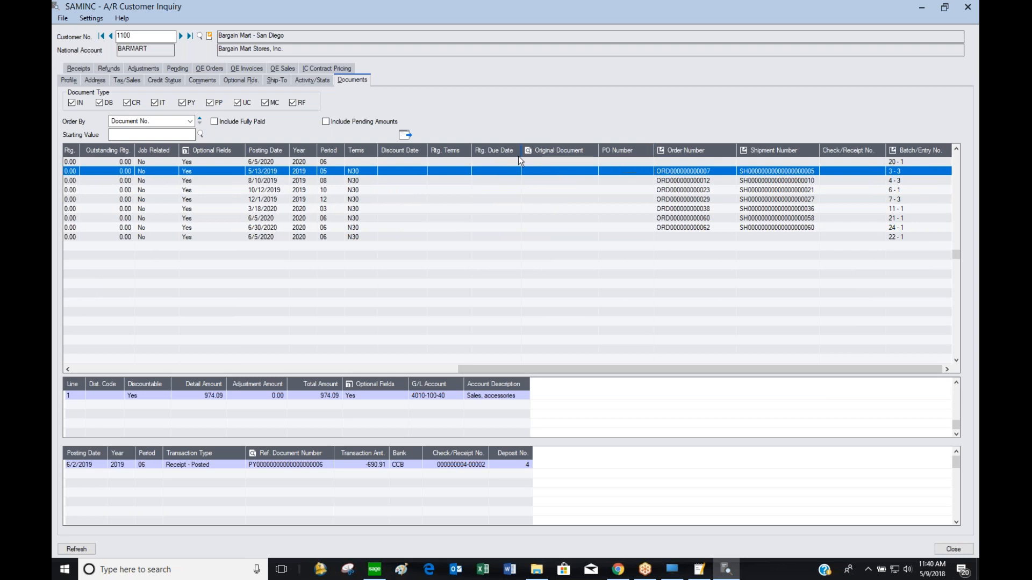
left_click_drag(198, 159, 182, 155)
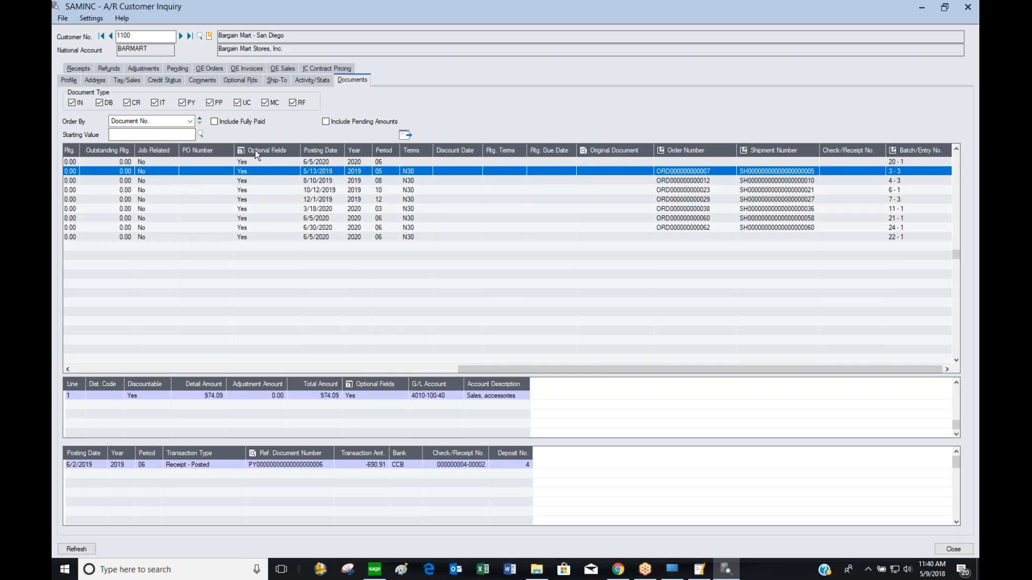
left_click_drag(255, 150, 92, 154)
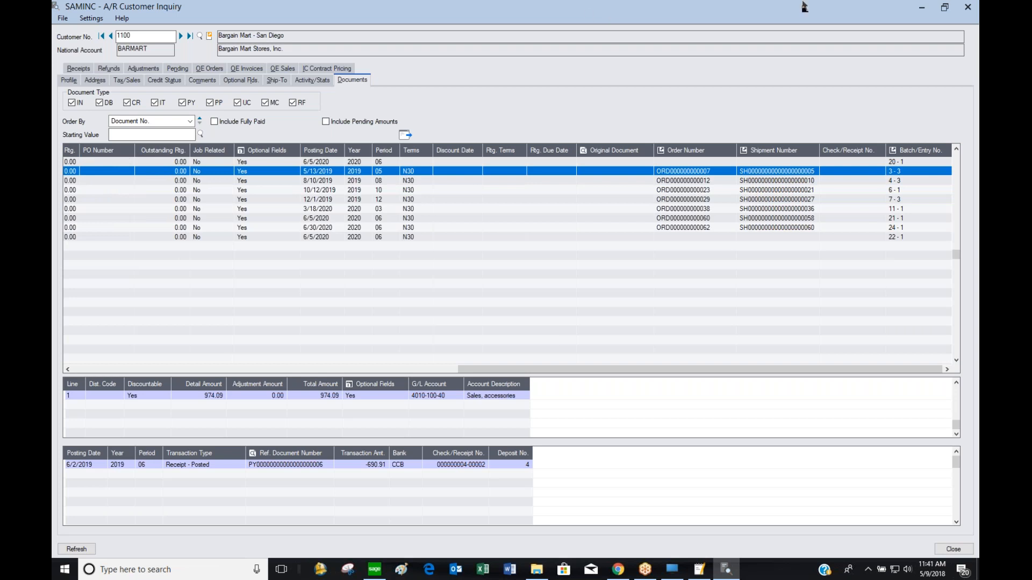
left_click(944, 7)
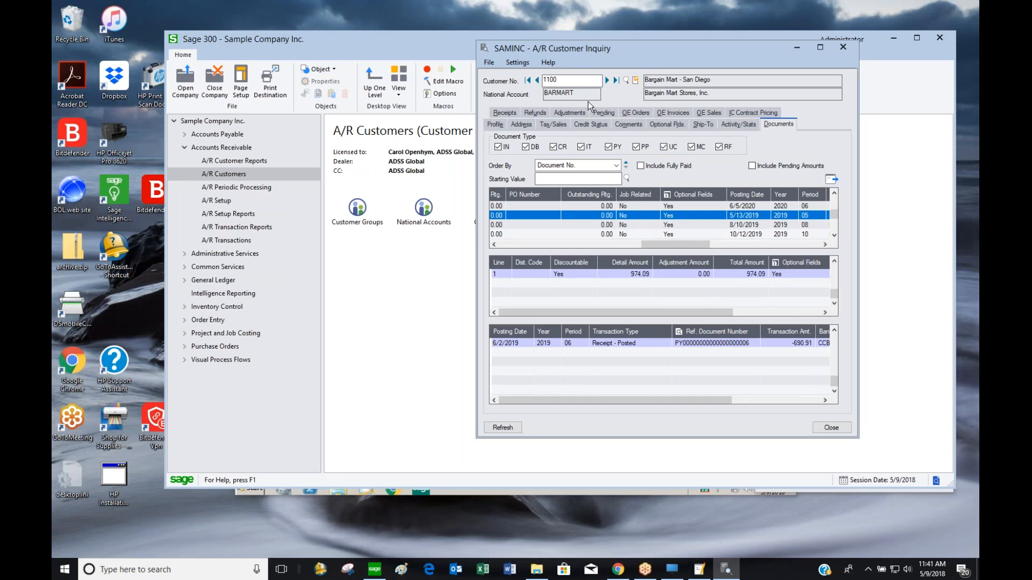
Hide the OE Orders, OE Invoices, OE Sales and IC Contract Pricing inquiry tabs
left_click(517, 62)
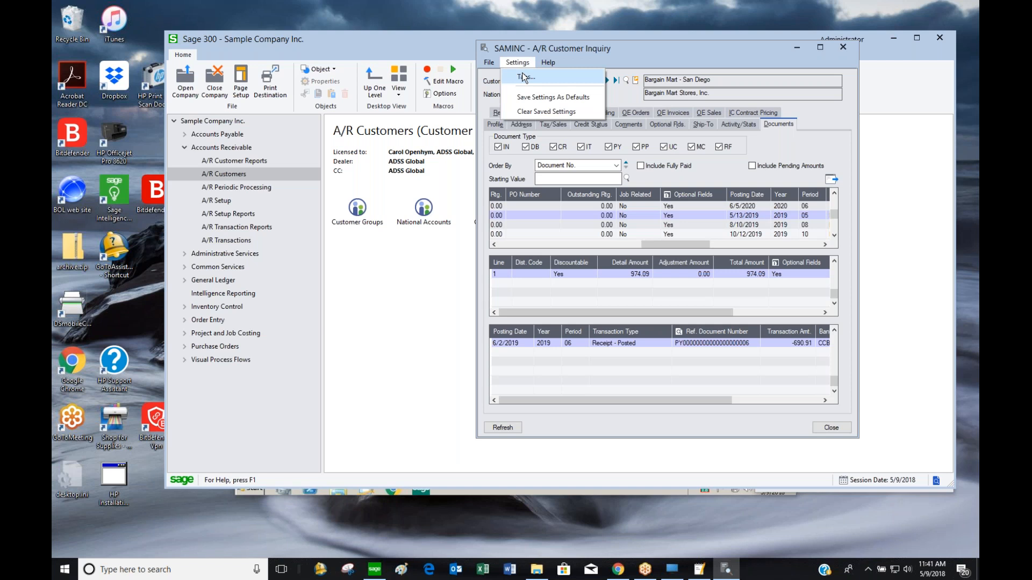
left_click(525, 77)
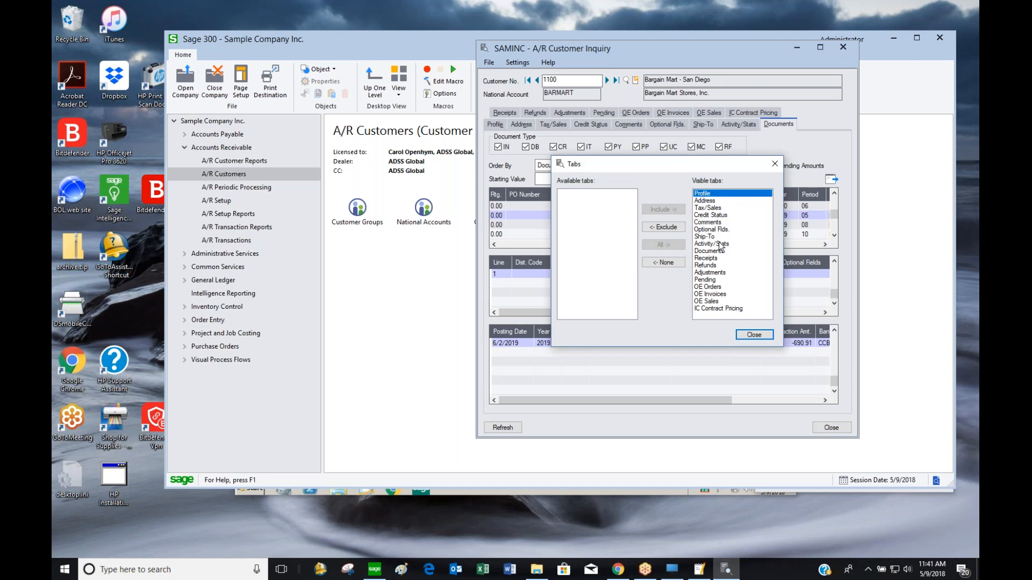
double_click(716, 287)
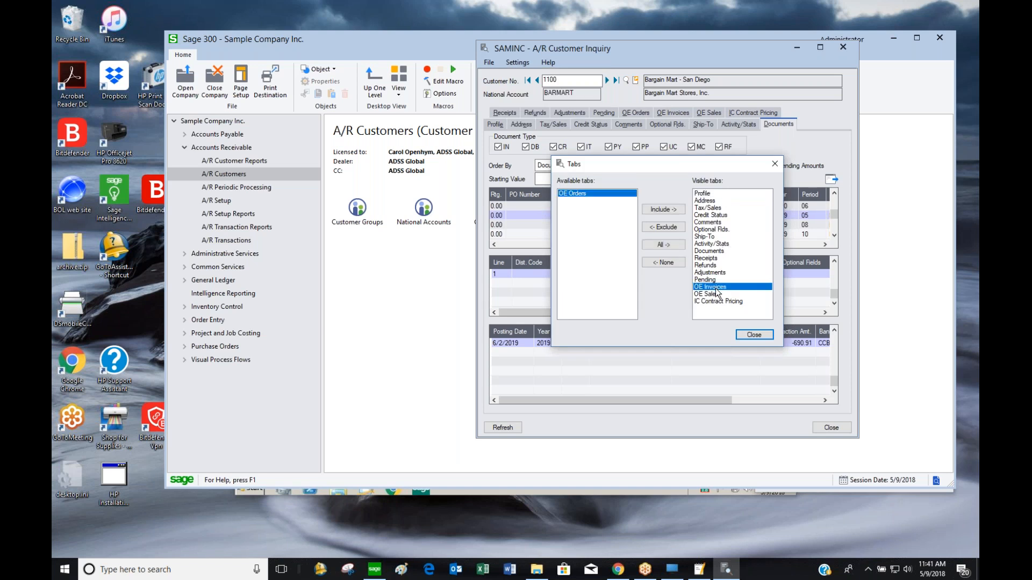
double_click(715, 289)
double_click(716, 290)
double_click(716, 289)
left_click(754, 335)
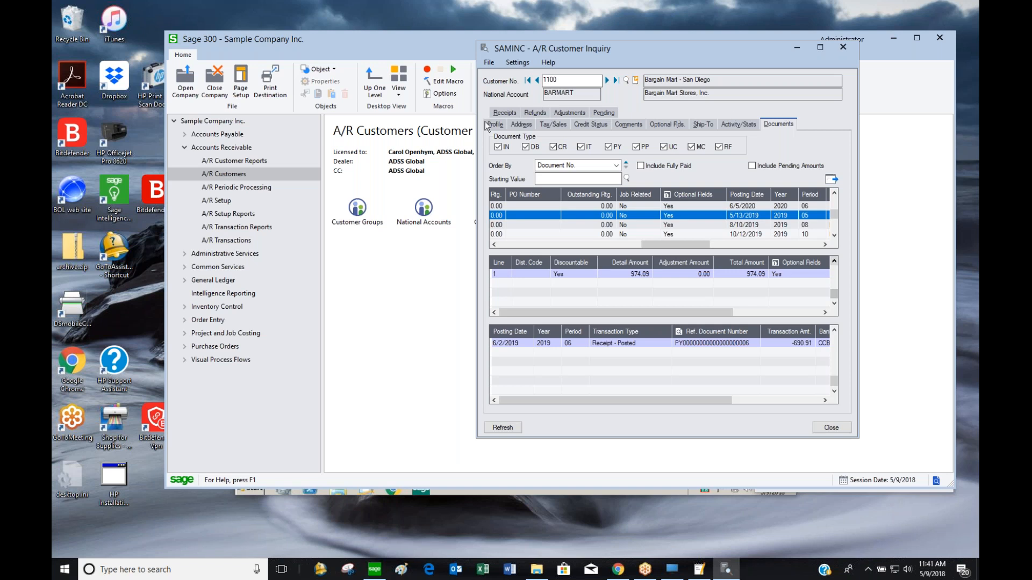
Show all inquiry tabs again, enlarge the window, and close the customer inquiry
left_click(518, 62)
left_click(526, 79)
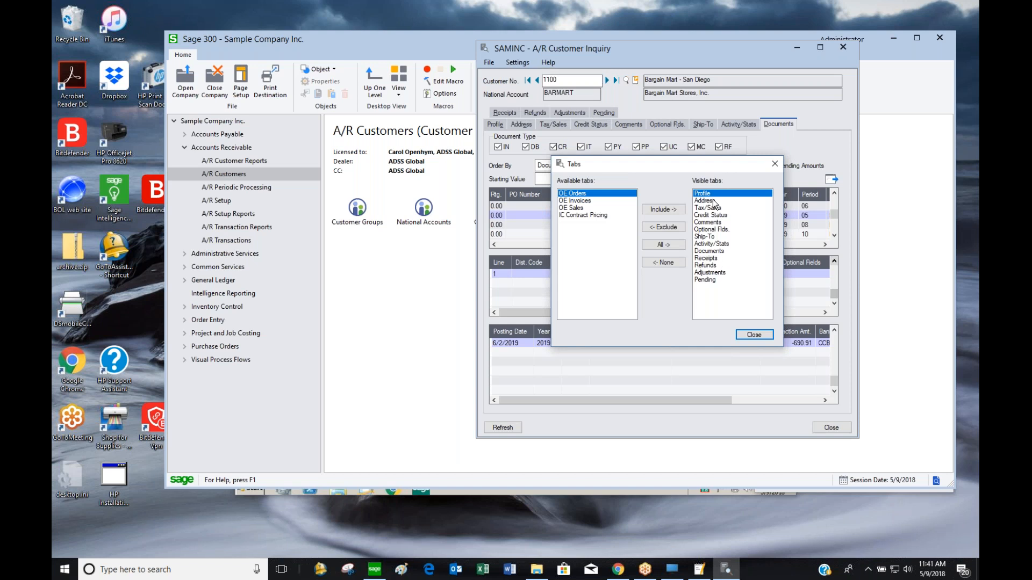
left_click(663, 245)
left_click(754, 335)
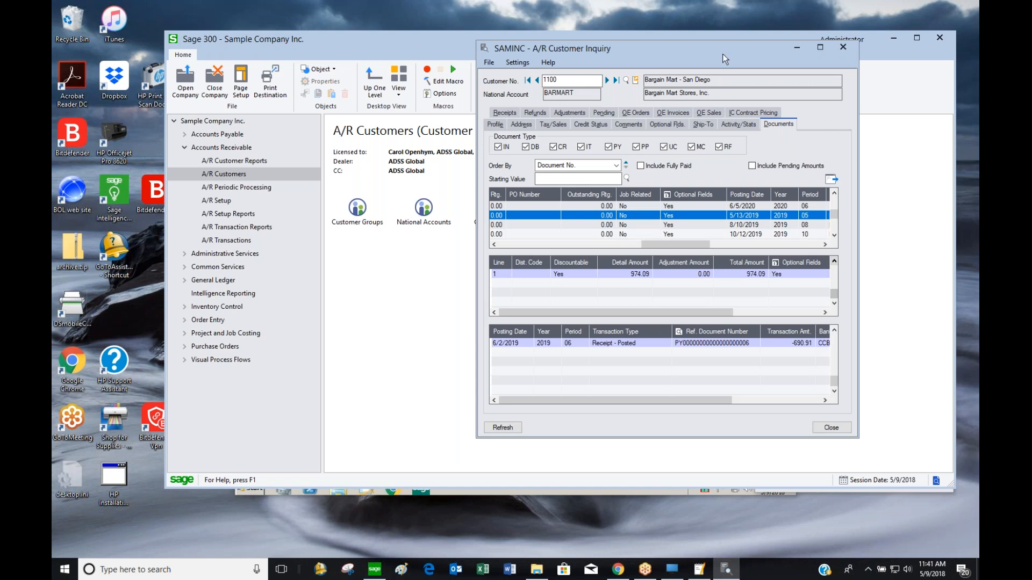
left_click_drag(707, 40, 745, 92)
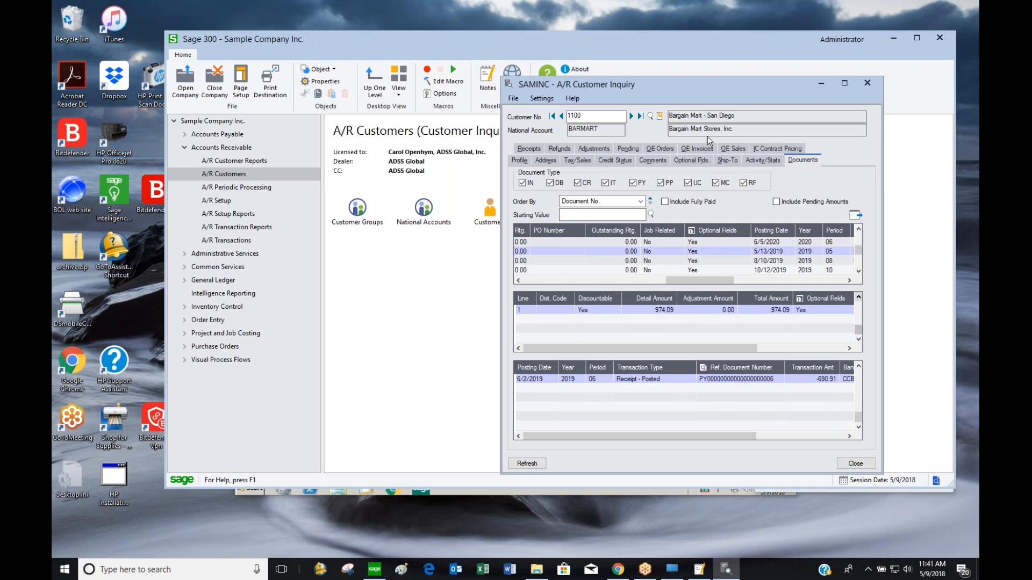
left_click(869, 87)
In A/R Customer List, select by Customer No. from 1100 to 1105
left_click(631, 224)
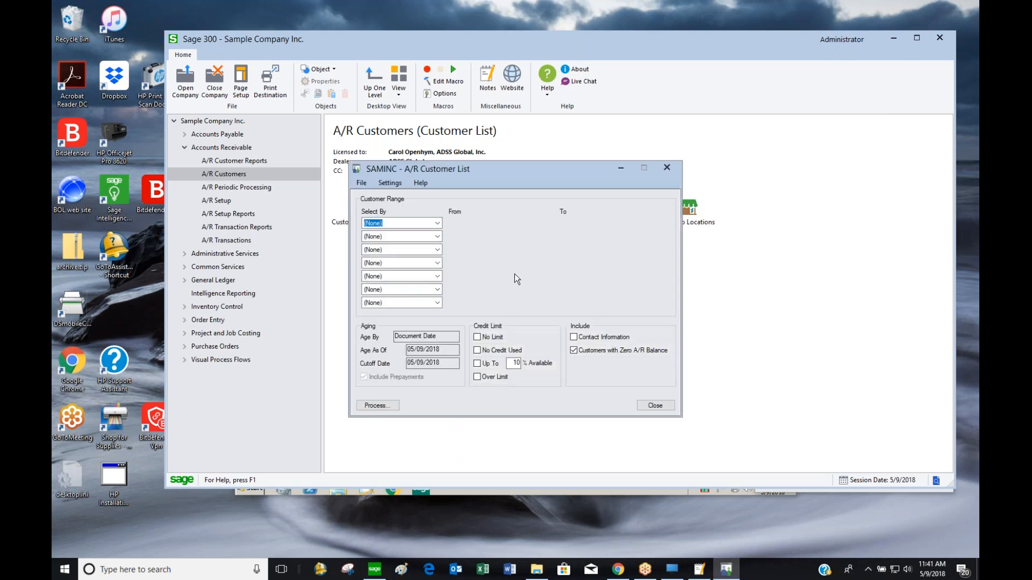
left_click_drag(541, 176, 711, 103)
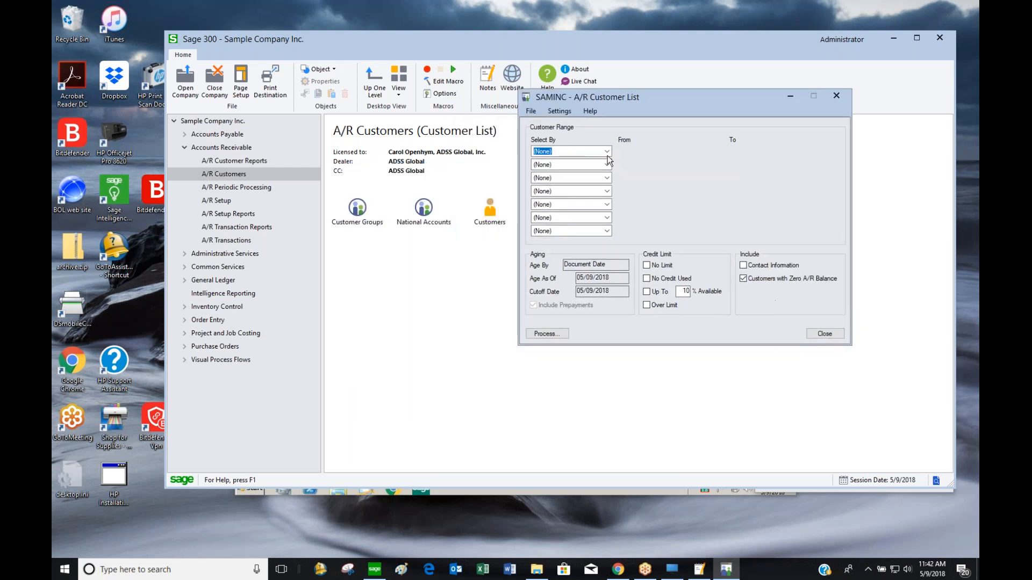
left_click(607, 152)
left_click(577, 168)
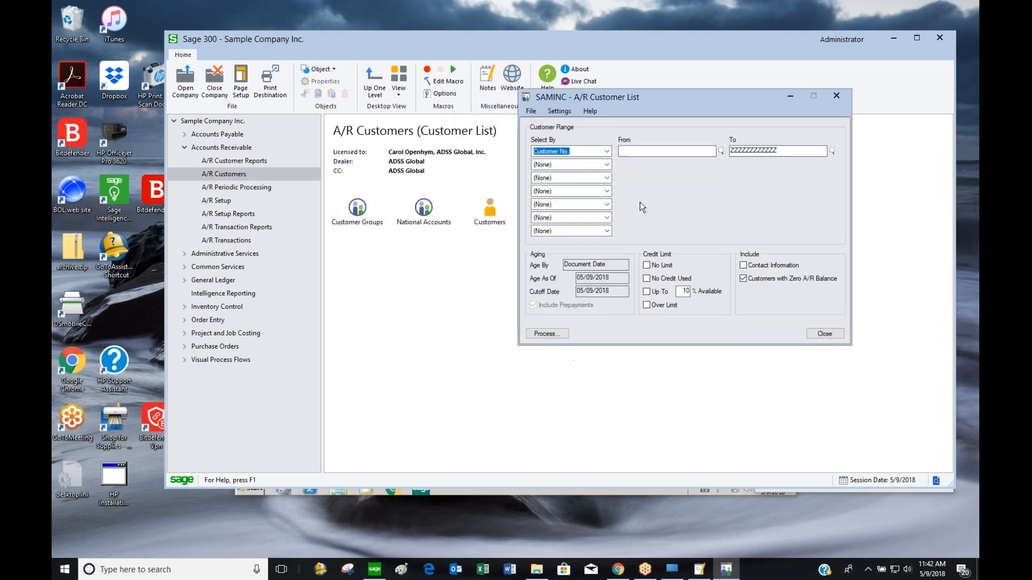
left_click(644, 151)
type("1100")
key("Tab")
type("1")
key("Tab")
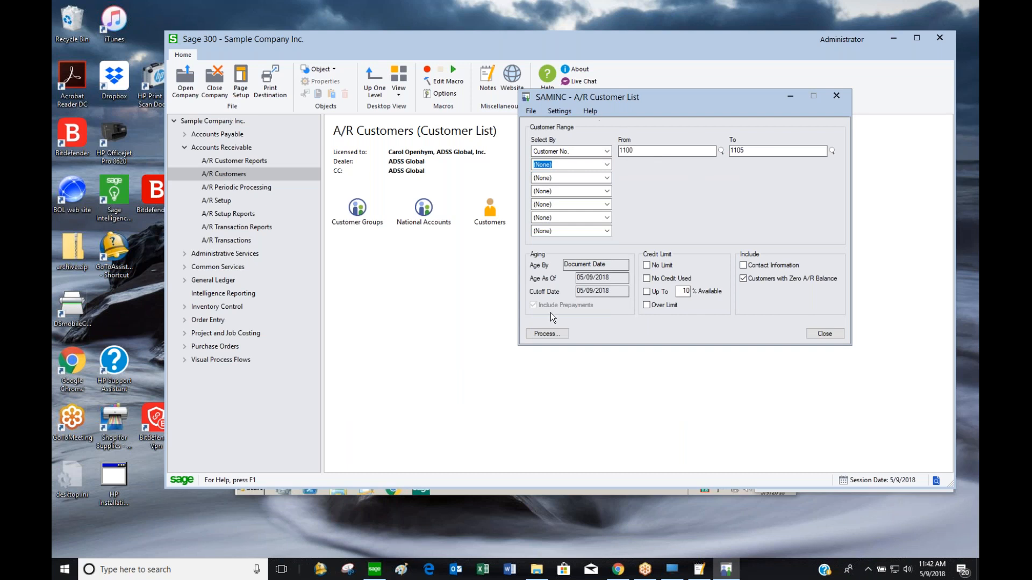
Leave the second criterion as (None) and preview the customer list
left_click(609, 164)
left_click_drag(610, 202, 612, 173)
left_click(644, 209)
left_click(547, 334)
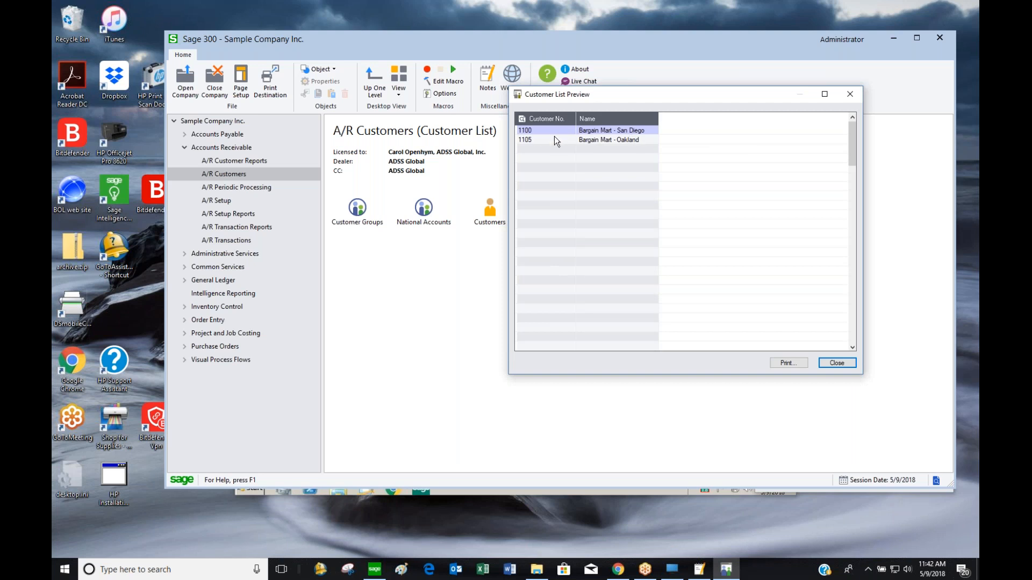
left_click(837, 364)
Add Customer Group and Status selection criteria and preview the report again
left_click(553, 165)
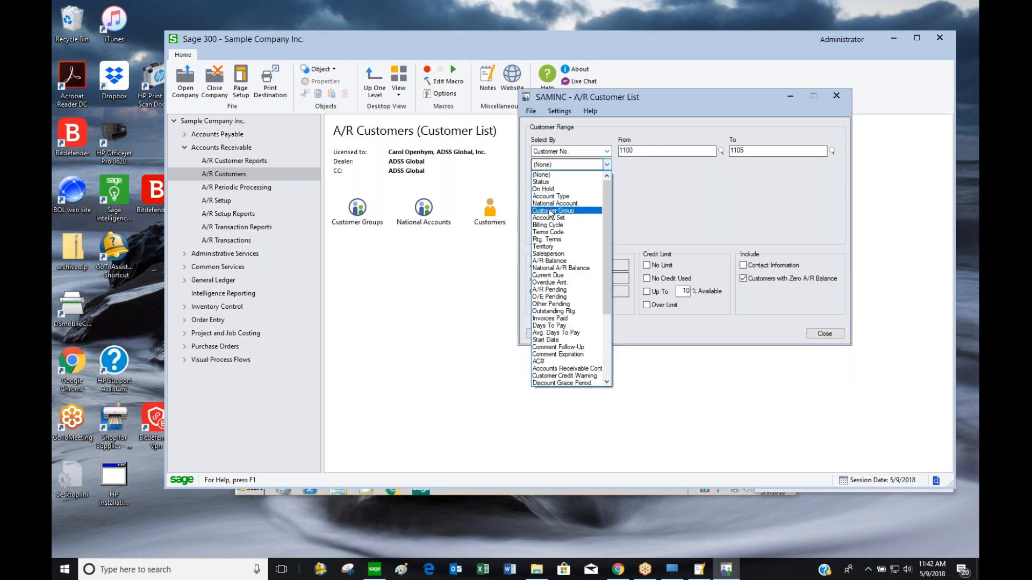
left_click(551, 211)
left_click(590, 193)
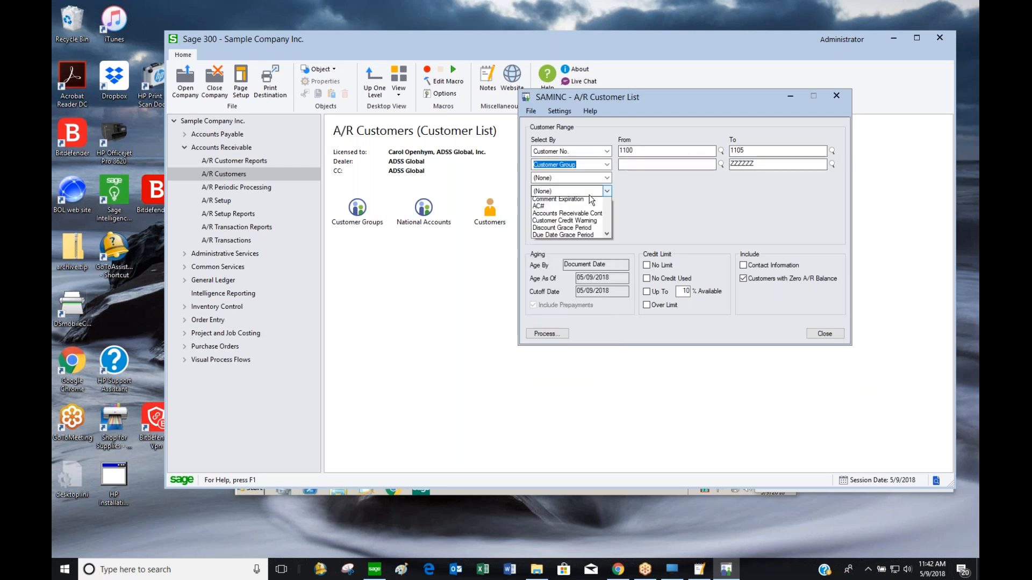
left_click(553, 216)
left_click(547, 334)
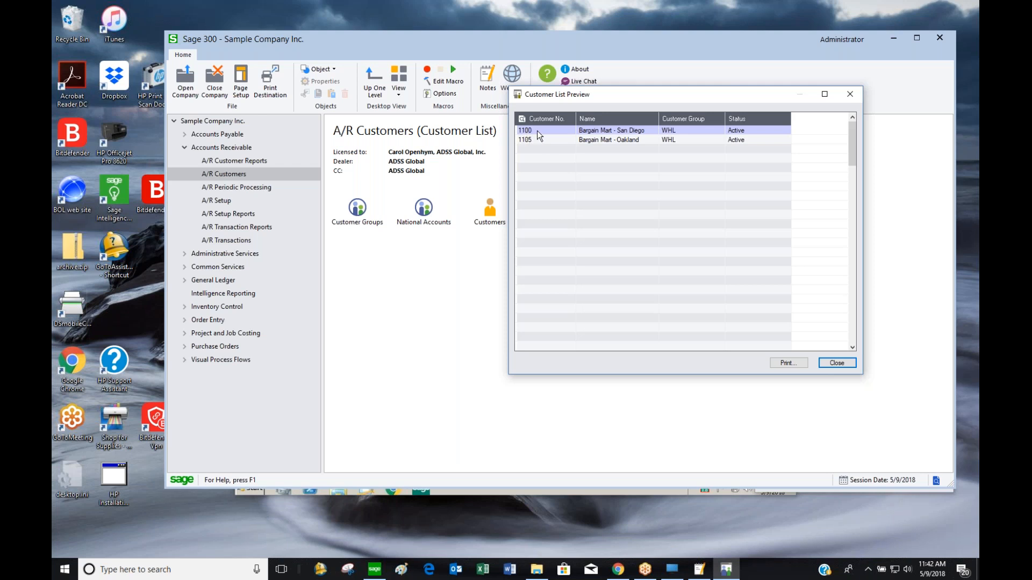
left_click(833, 363)
Leave the third criterion empty and close the Customer List report
left_click(597, 179)
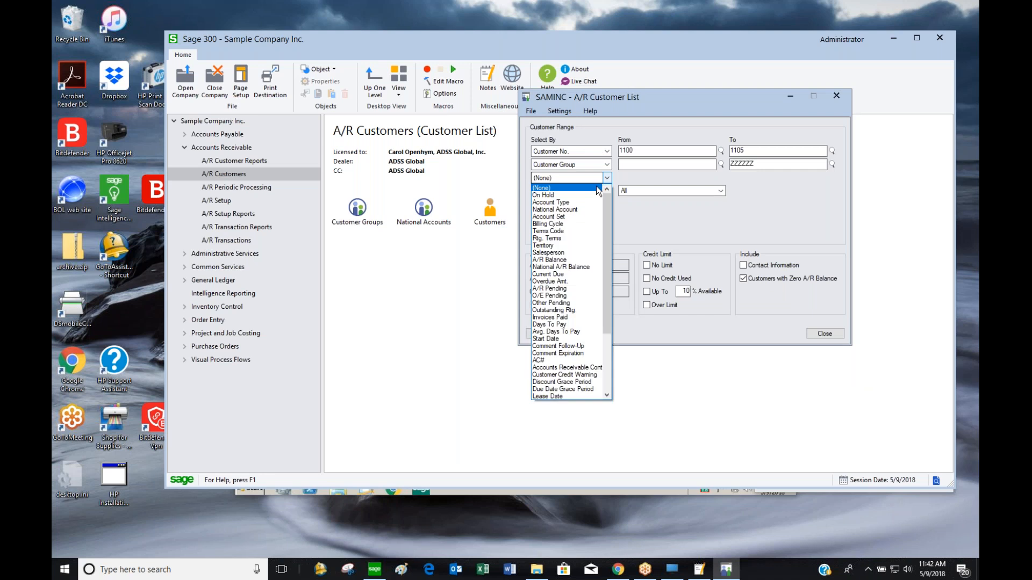
left_click_drag(606, 327, 611, 202)
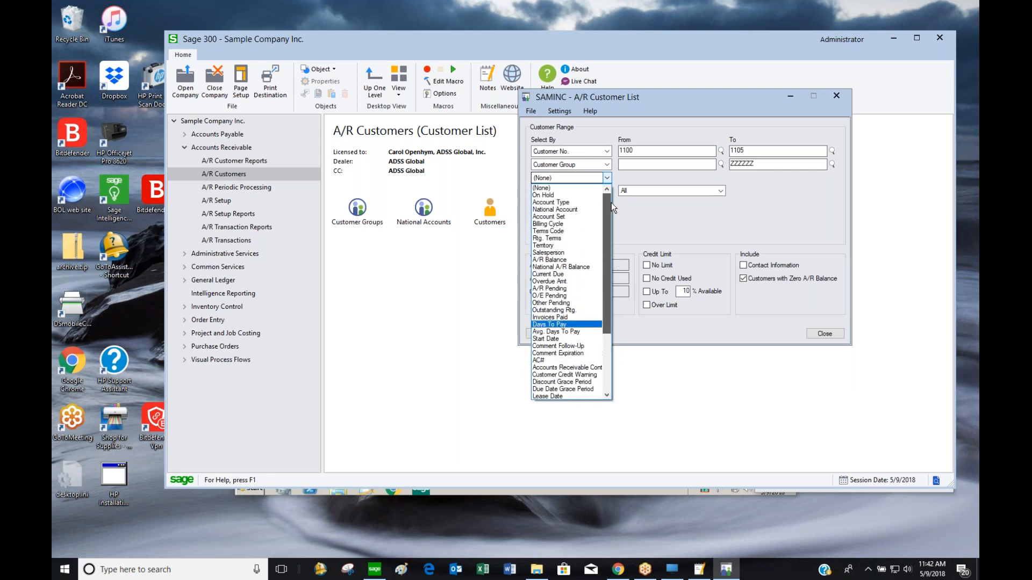
left_click(849, 282)
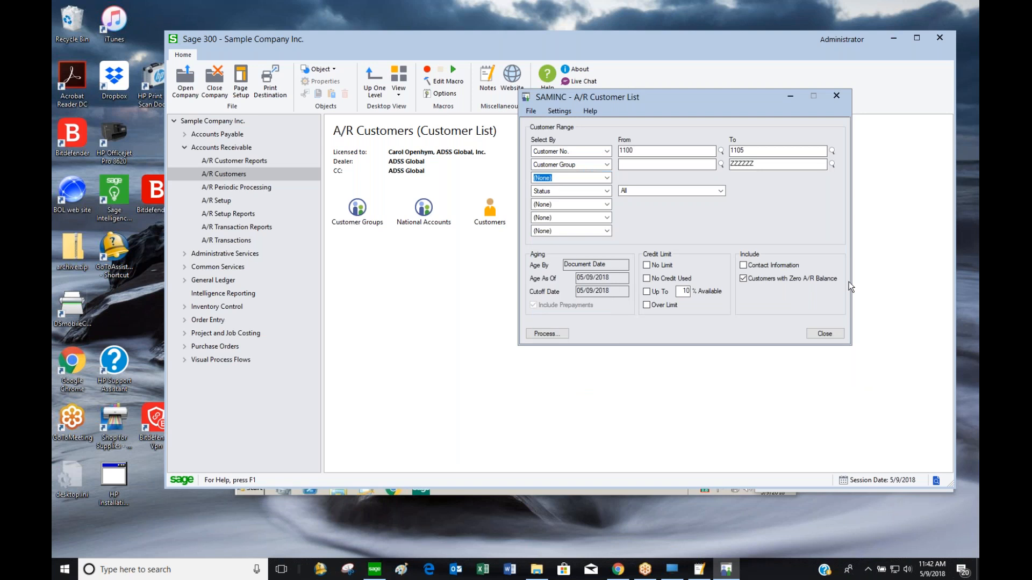
left_click(826, 334)
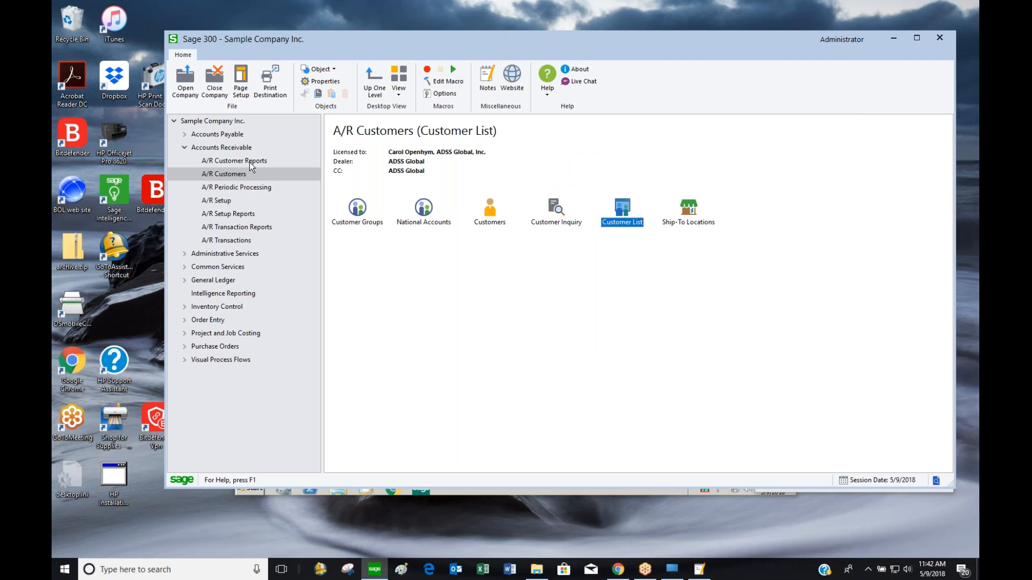
Show the A/R Transactions functions: invoice and receipt batches, quick receipts, adjustments, refunds, document inquiry
left_click(244, 241)
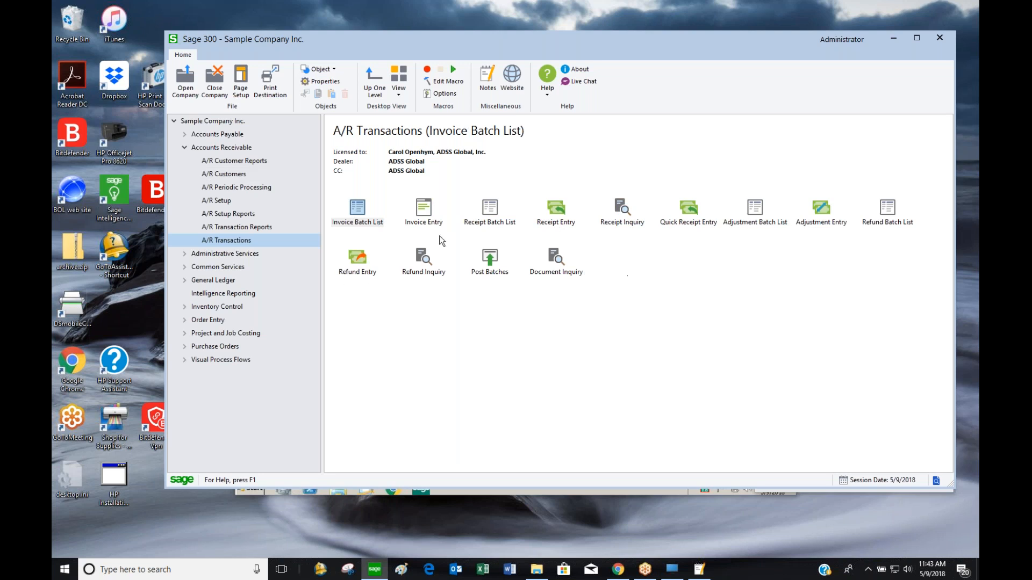
left_click(369, 218)
left_click(499, 224)
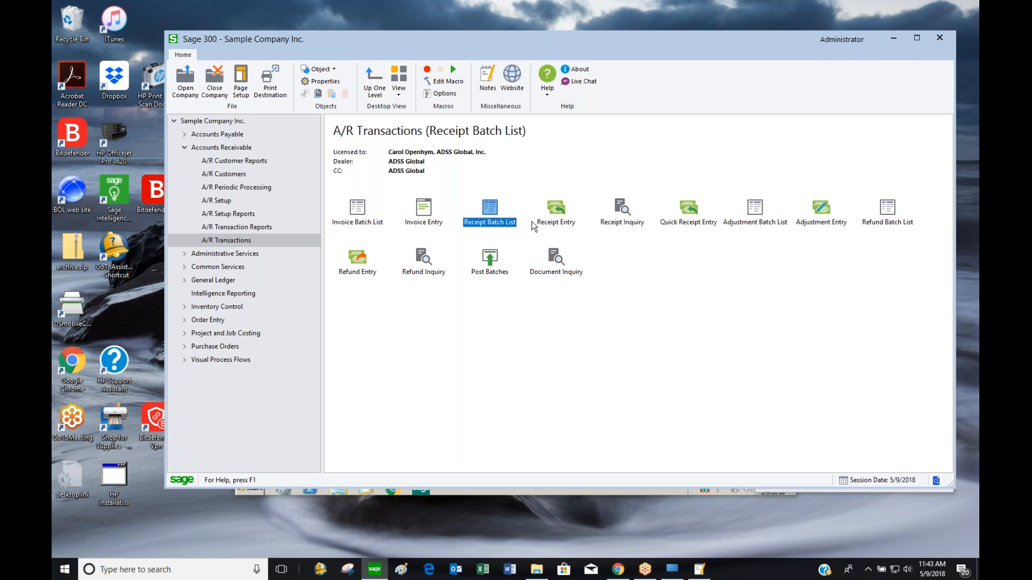
left_click(686, 216)
left_click(814, 216)
left_click(363, 267)
left_click(565, 267)
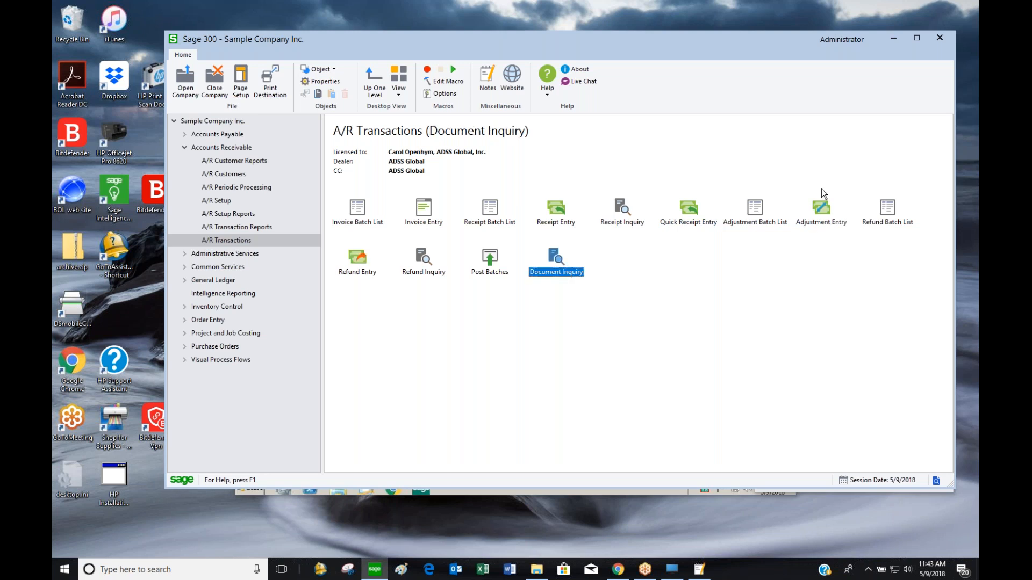
Open Invoice Batch List without posted/deleted batches, widen Description, and start a new batch
left_click(367, 221)
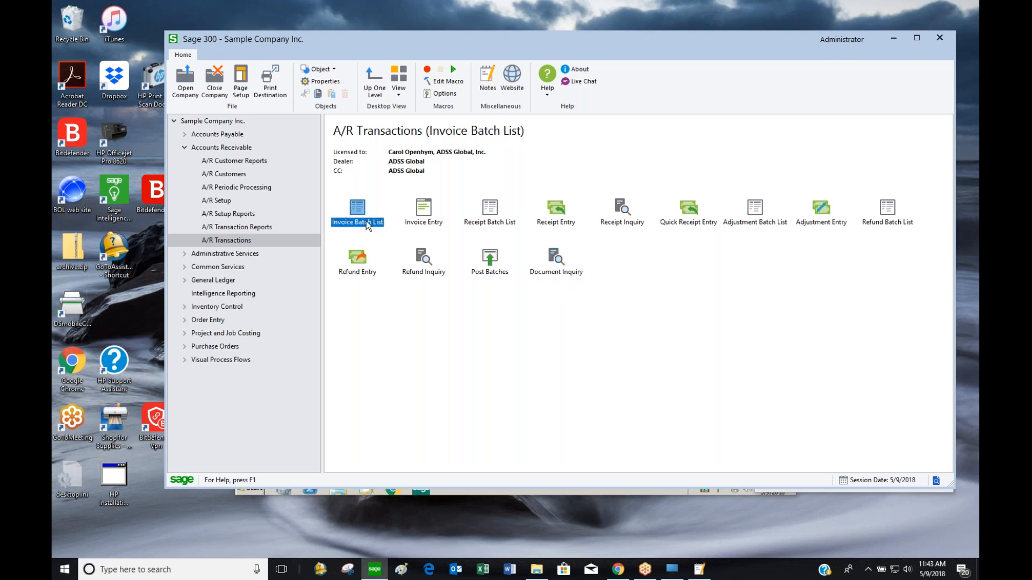
double_click(366, 221)
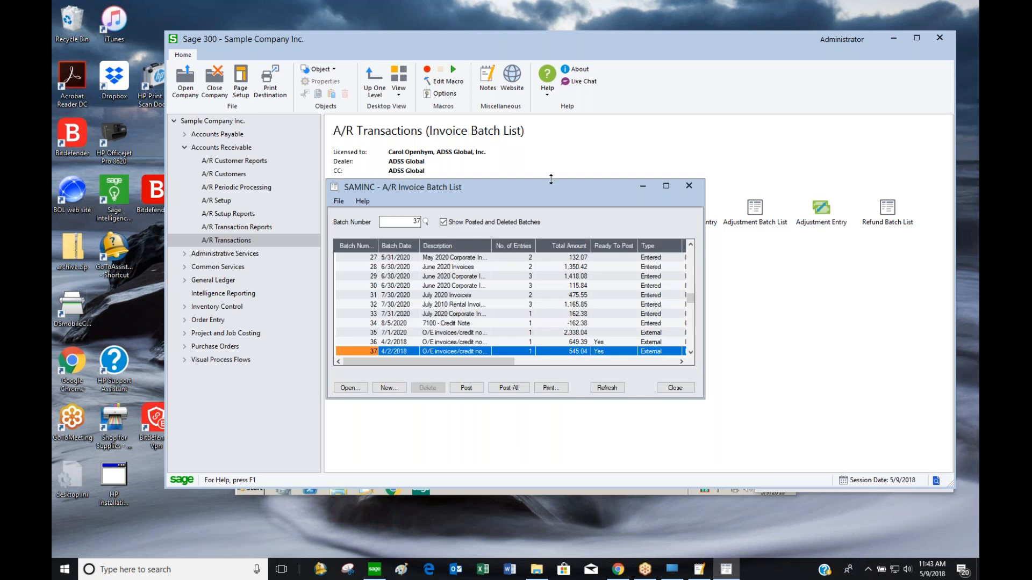
left_click_drag(546, 178, 540, 100)
left_click(448, 142)
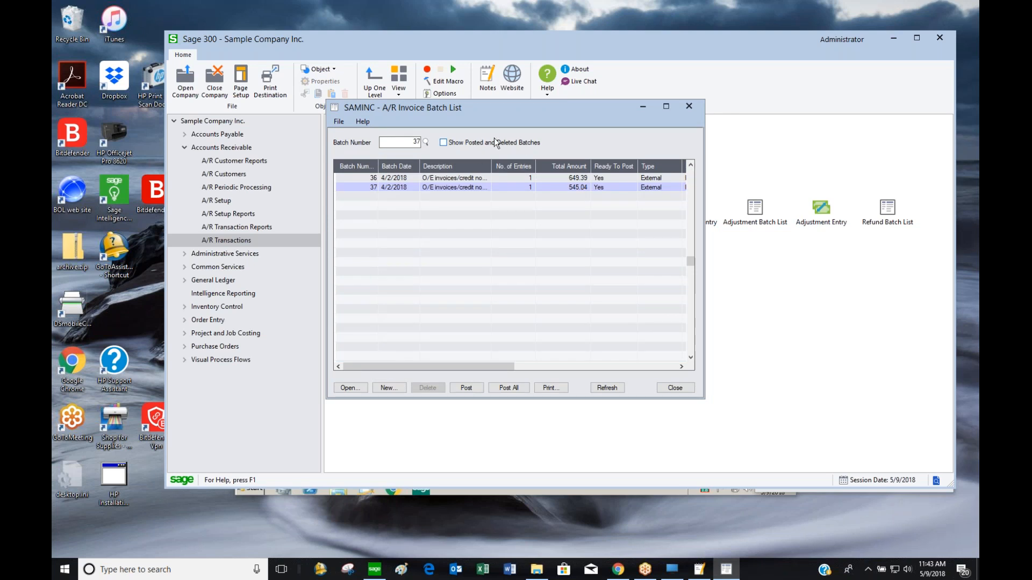
left_click_drag(488, 166, 524, 167)
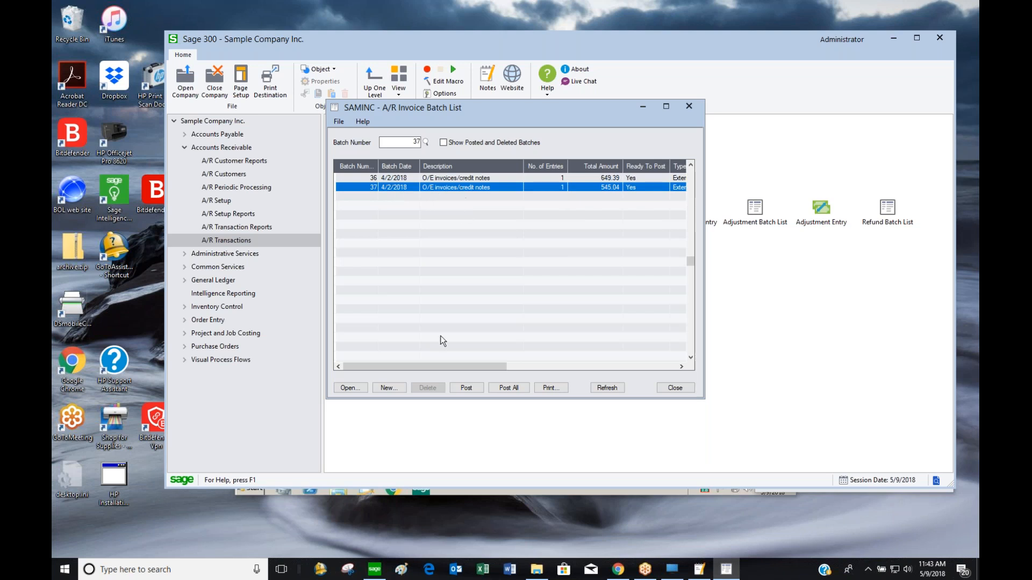
left_click(389, 387)
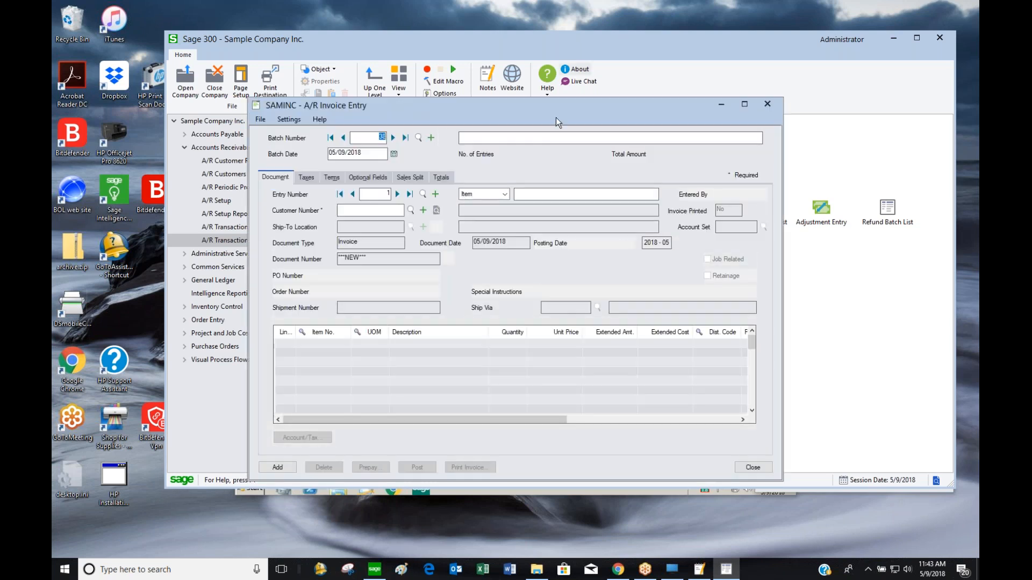
left_click_drag(557, 112, 724, 51)
Enter customer 1100 on the invoice and check its empty ship-to list
left_click(529, 152)
type("1100")
key("Tab")
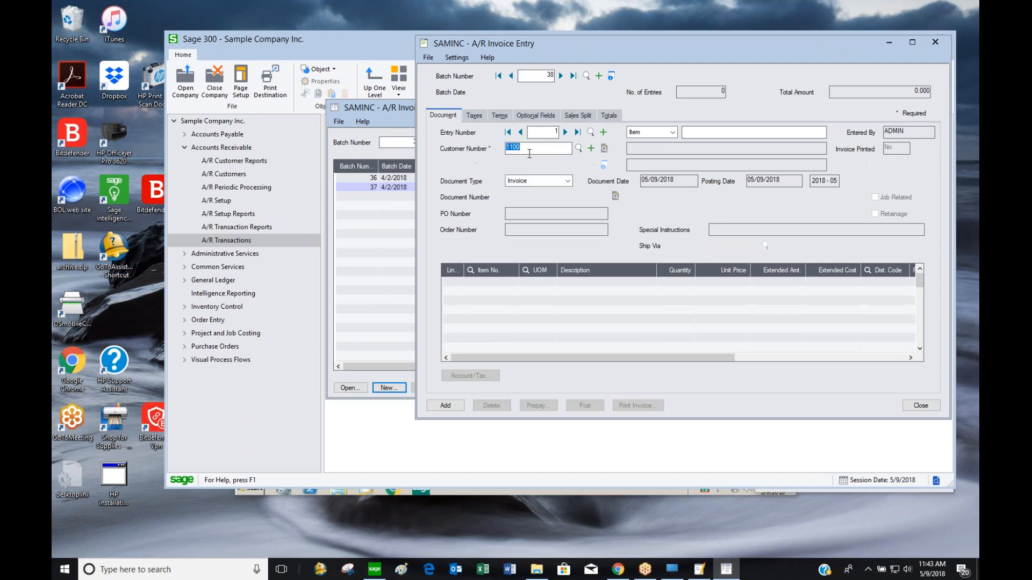
left_click(578, 164)
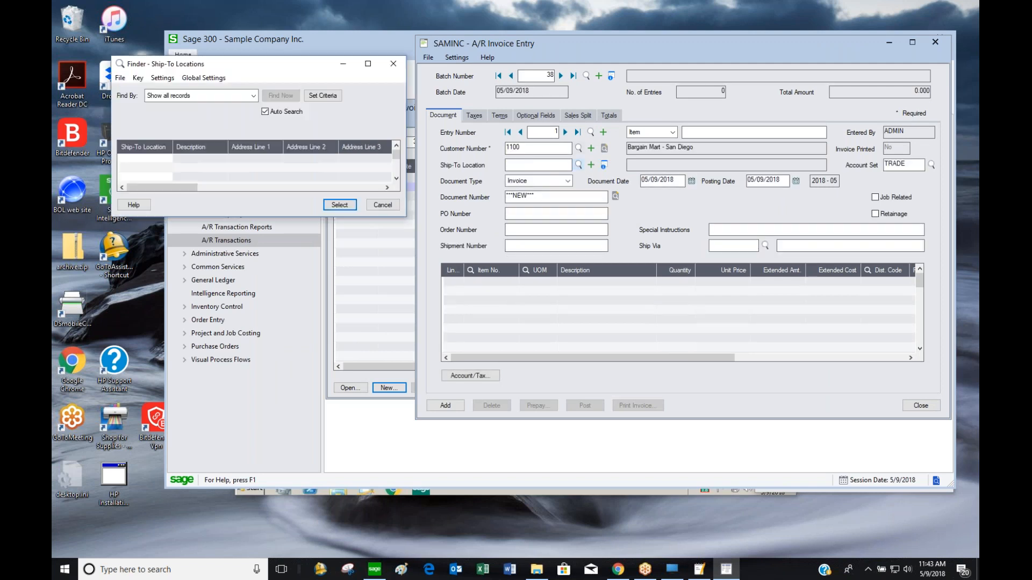
key("Escape")
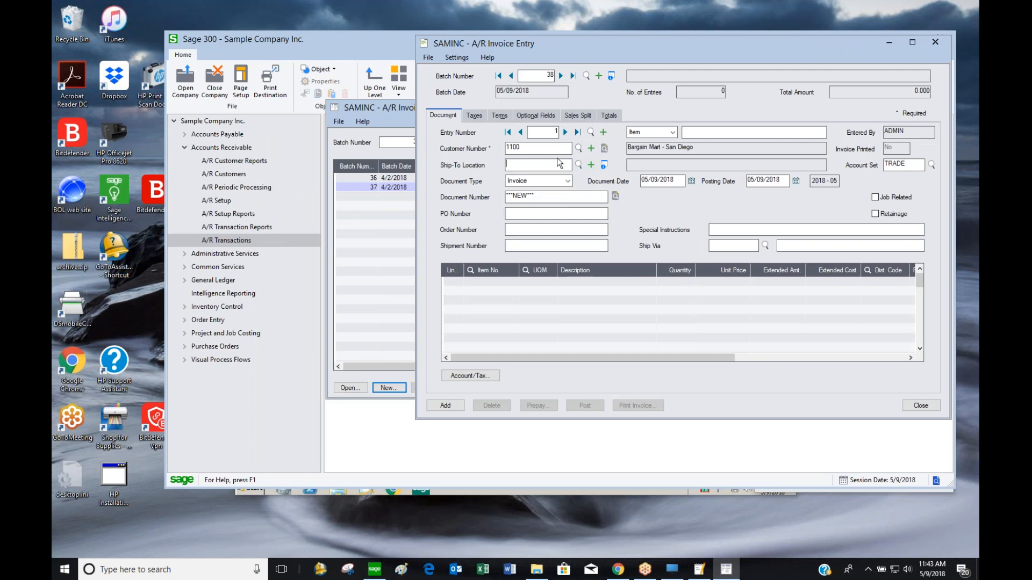
Create ship-to location VA described as Bargain Mart Charlottesville
left_click(593, 165)
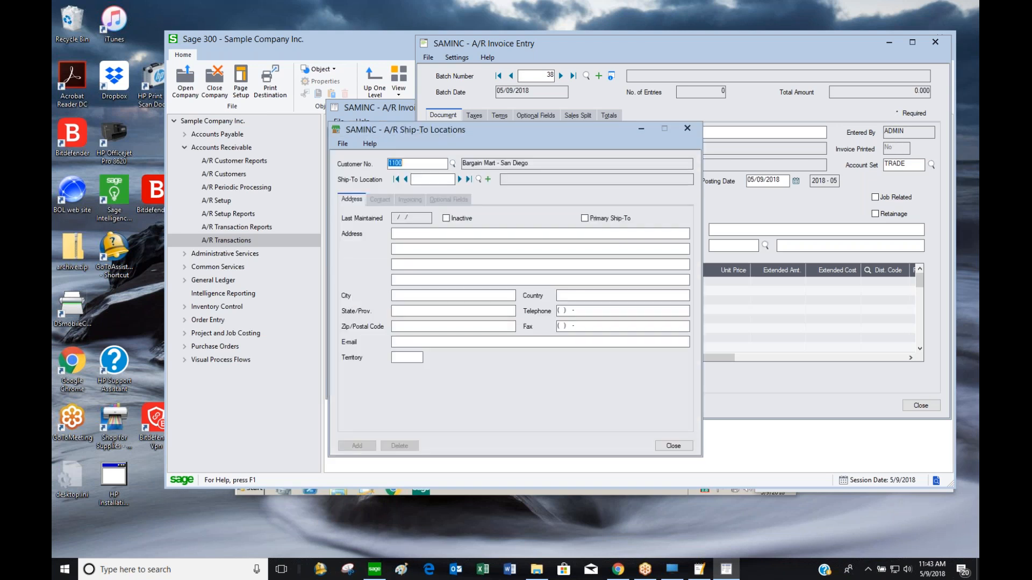
type("VA")
key("Tab")
key("Tab")
key("Tab")
key("shift+Tab")
key("shift+Tab")
type("V")
key("BackSpace")
type("Br")
type("argio")
type("n ")
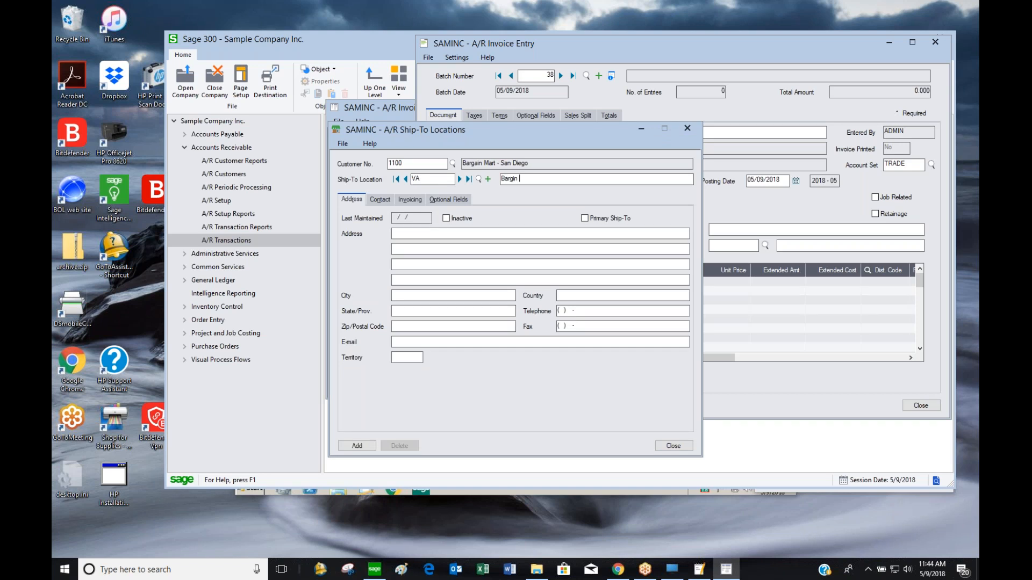
type("Mart Charlottesville")
key("Tab")
key("Tab")
key("Tab")
Give the VA ship-to address 100 Route 29, Charlottesville, and add it
type("R")
key("BackSpace")
type("100 Route 29")
key("Tab")
key("Tab")
type("Charlottesvi")
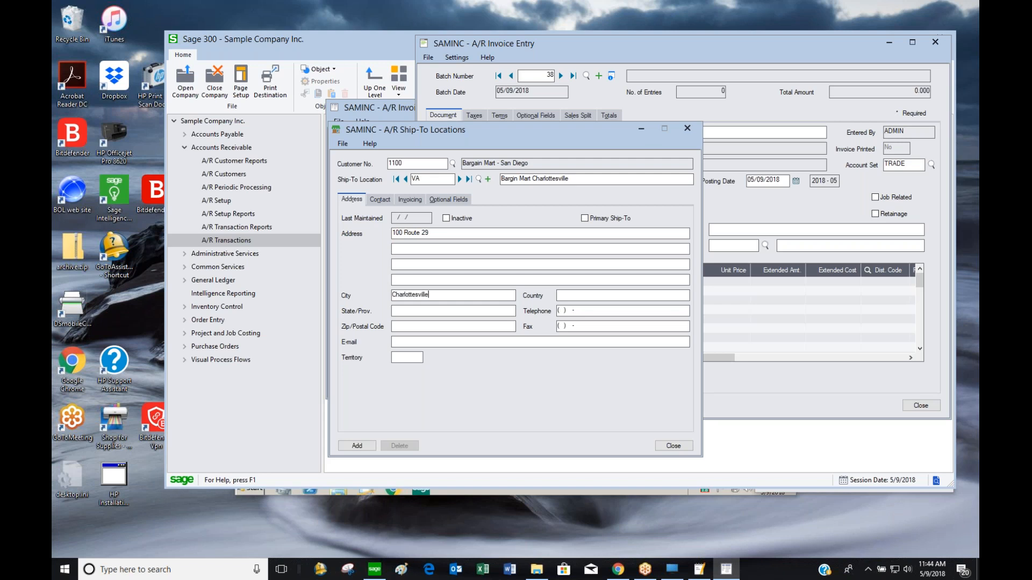
type("VA")
key("Tab")
left_click(382, 201)
left_click(409, 200)
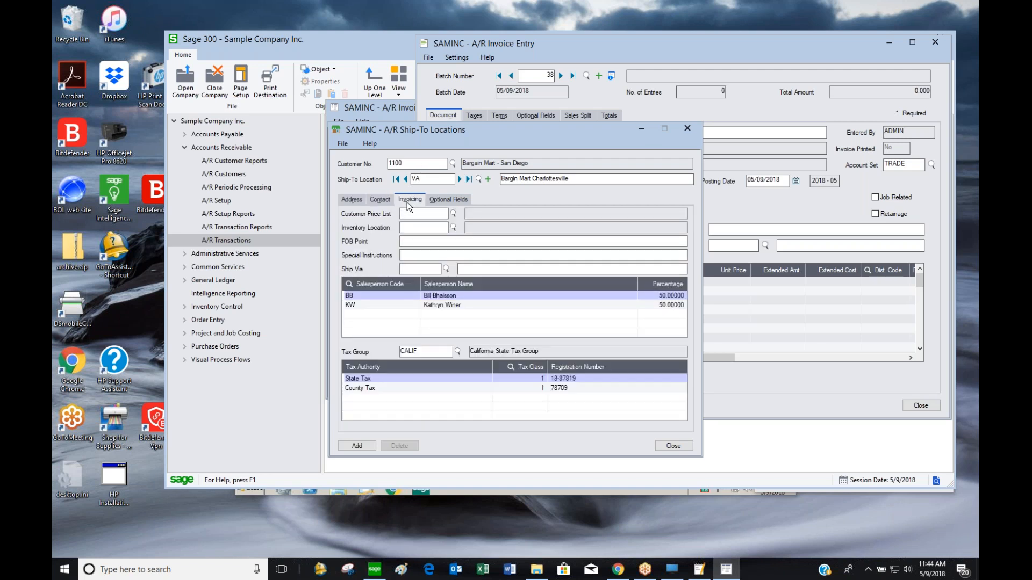
left_click(366, 439)
left_click(676, 448)
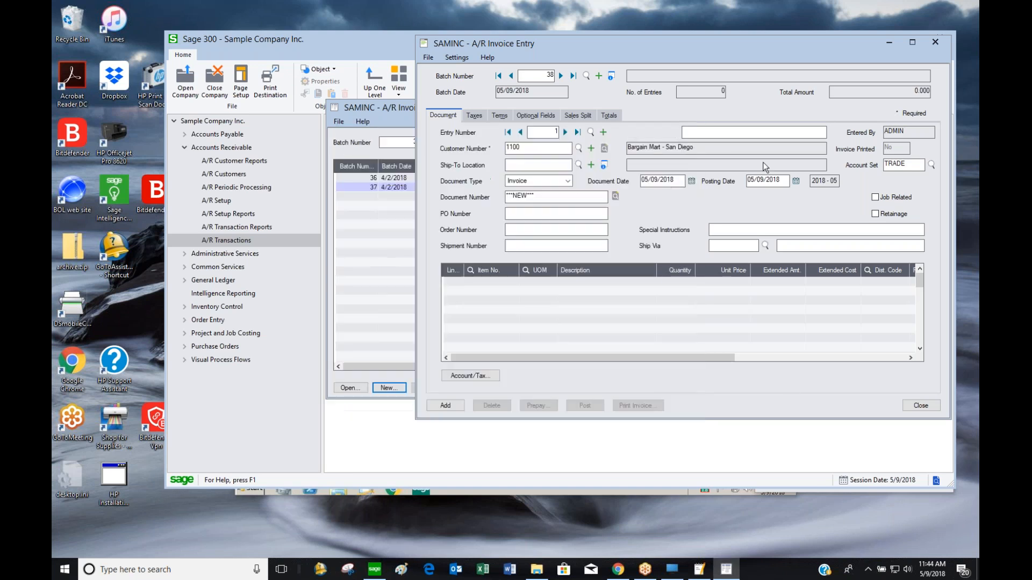
Enter PO number PO 10000 and order number OR120560 on the invoice
left_click(592, 149)
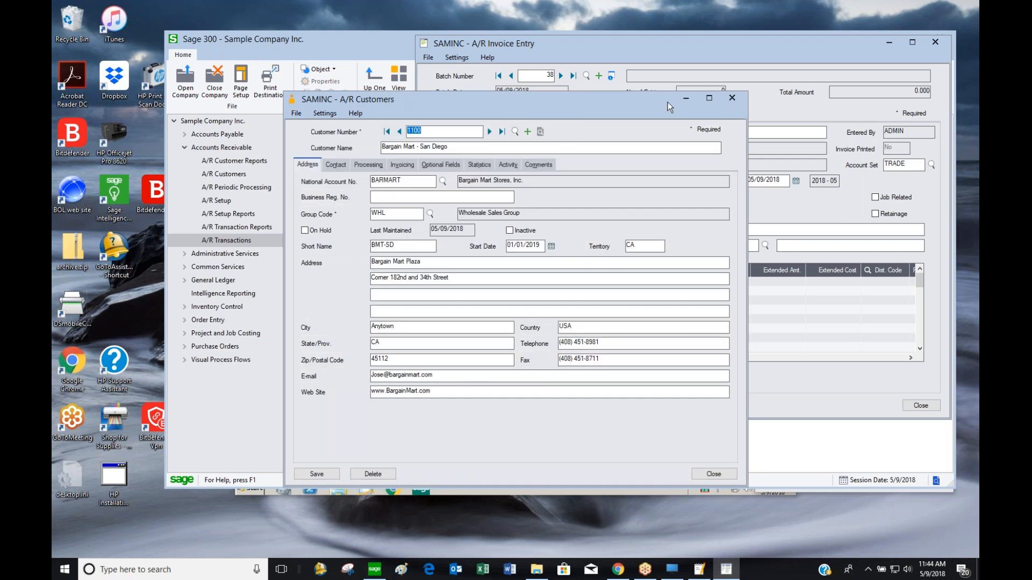
left_click(731, 98)
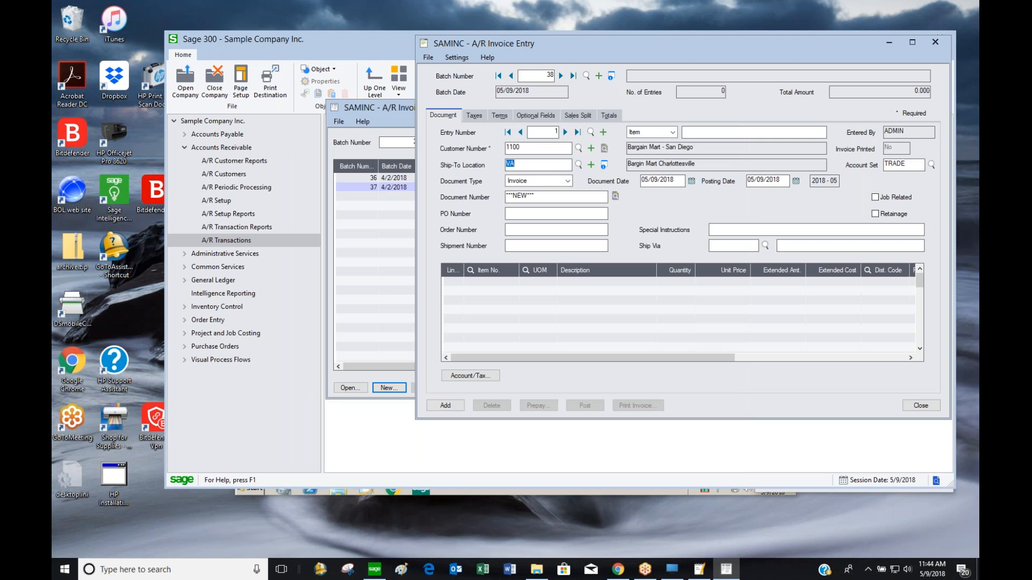
left_click(567, 212)
type("PO 10000")
key("Tab")
type("OR120560")
key("Tab")
Add an item detail line for BK-360 with quantity 5
left_click(563, 246)
left_click(672, 132)
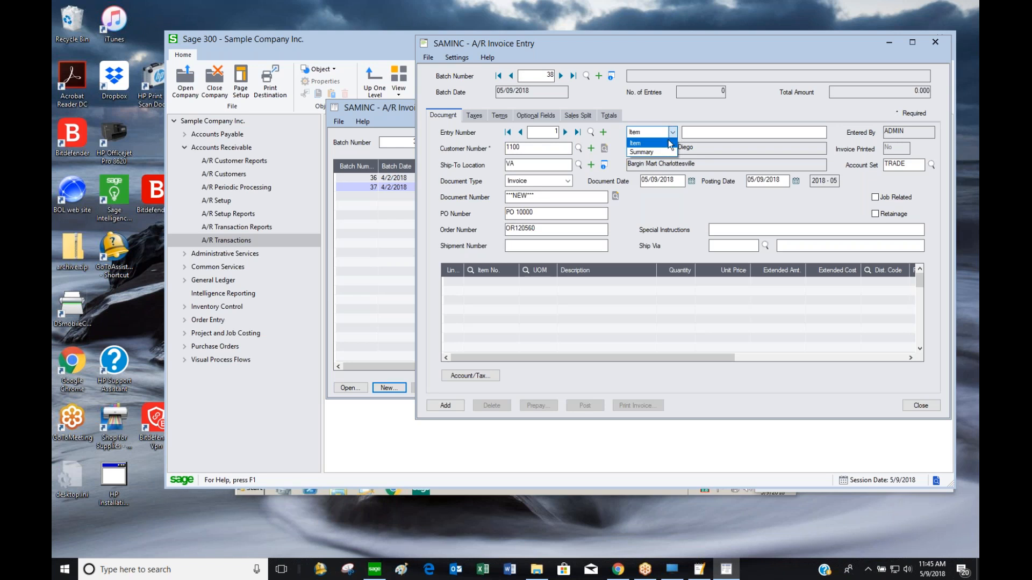
left_click(666, 143)
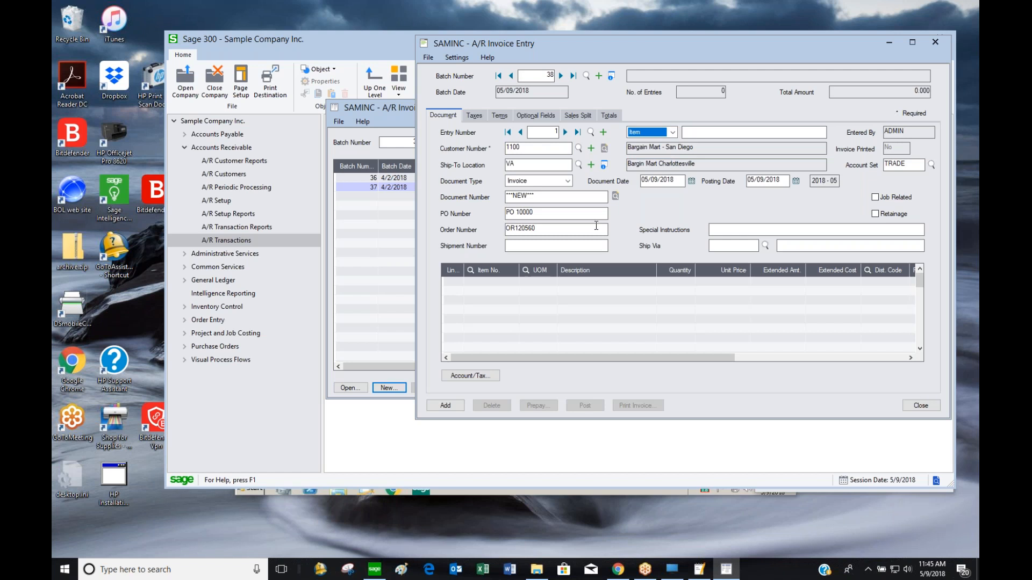
left_click(472, 271)
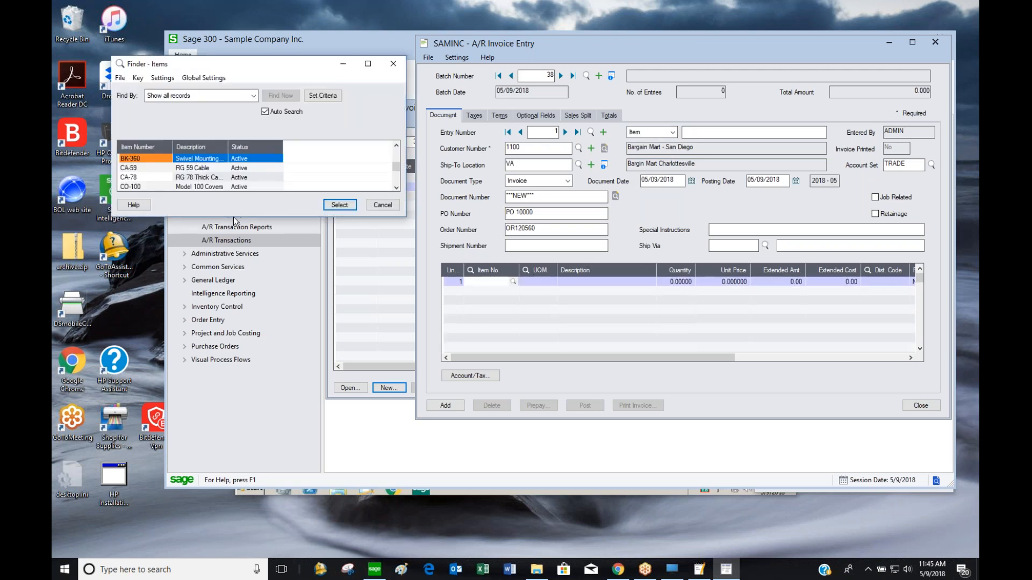
double_click(189, 159)
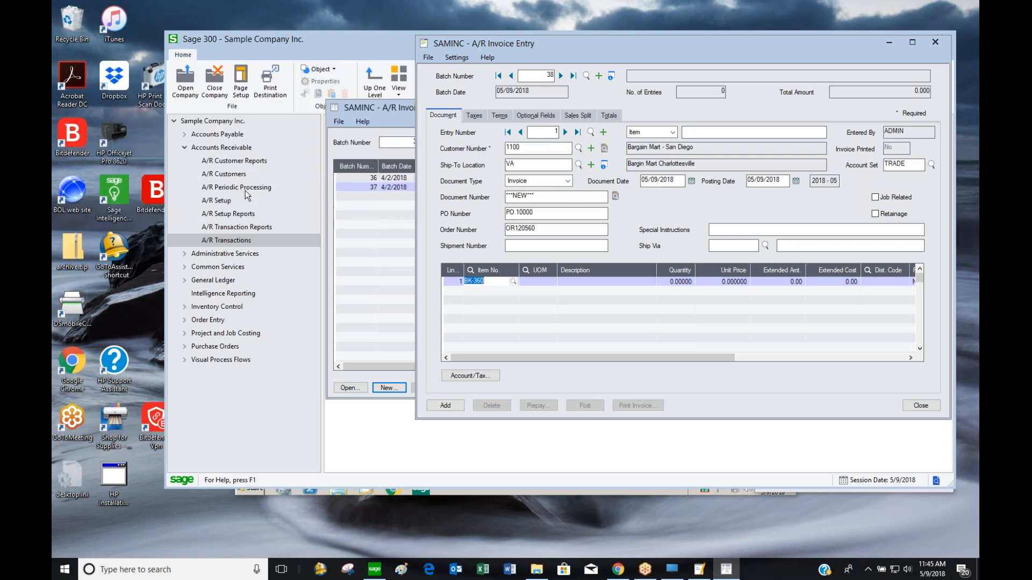
key("Tab")
key("Tab")
key("Tab")
type("5")
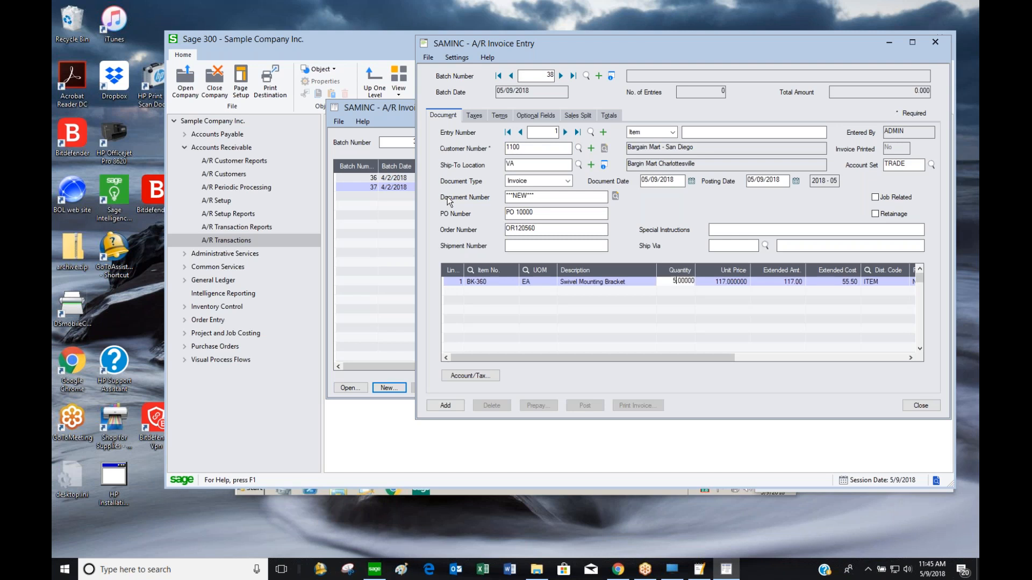
key("Tab")
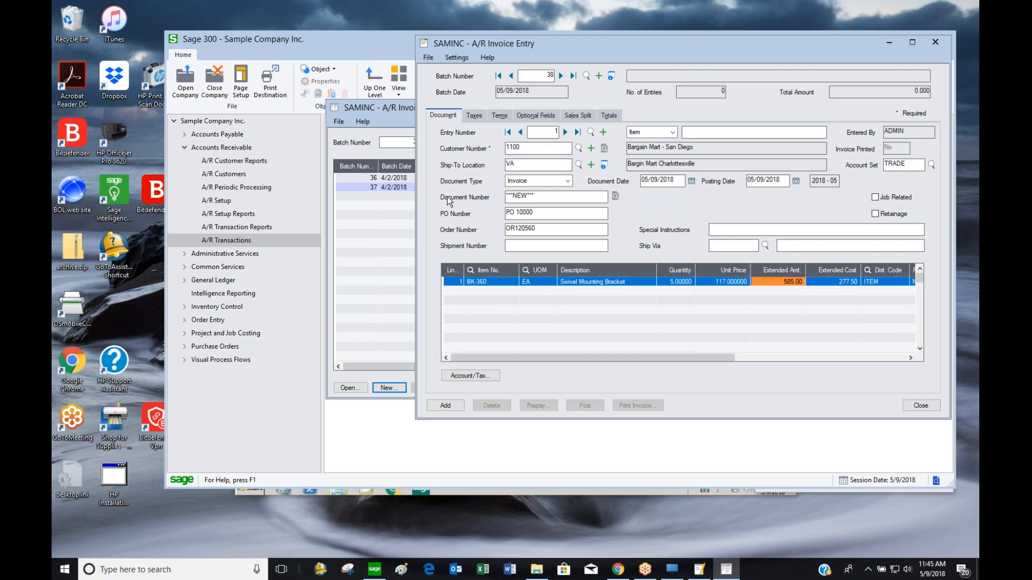
key("Tab")
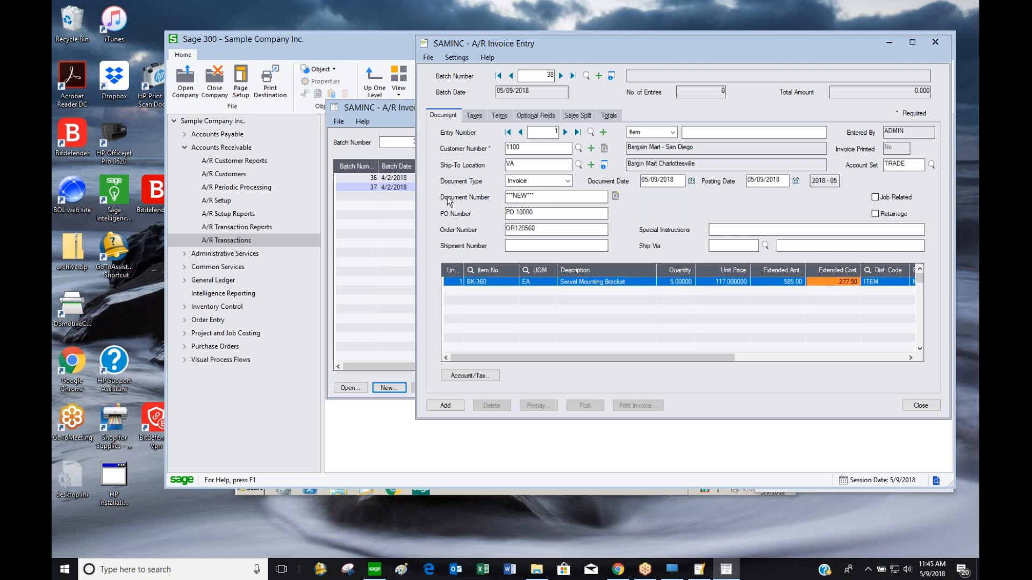
Replace the duplicate document number with 10566 and add the invoice to batch 38
left_click(445, 405)
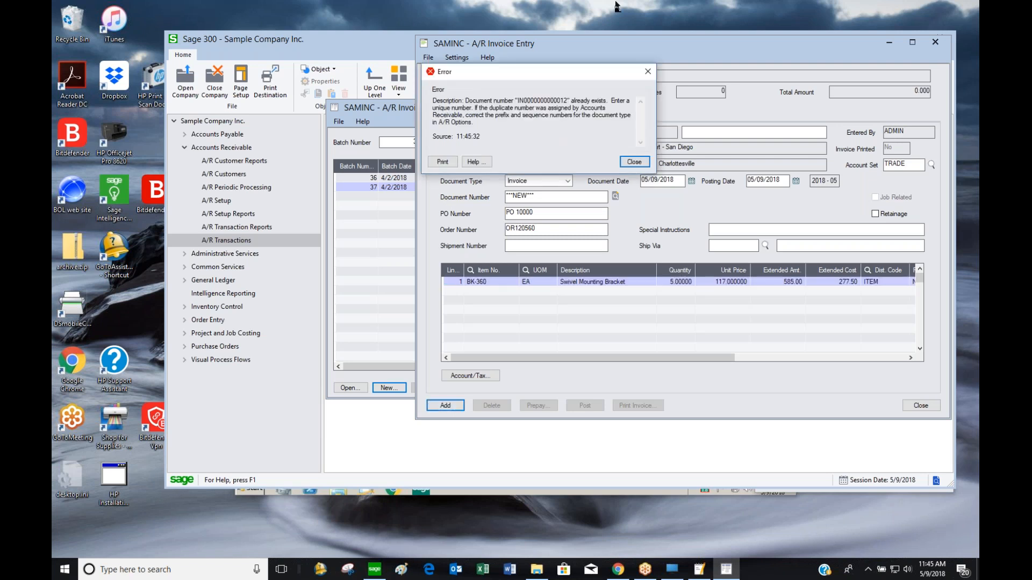
left_click(634, 161)
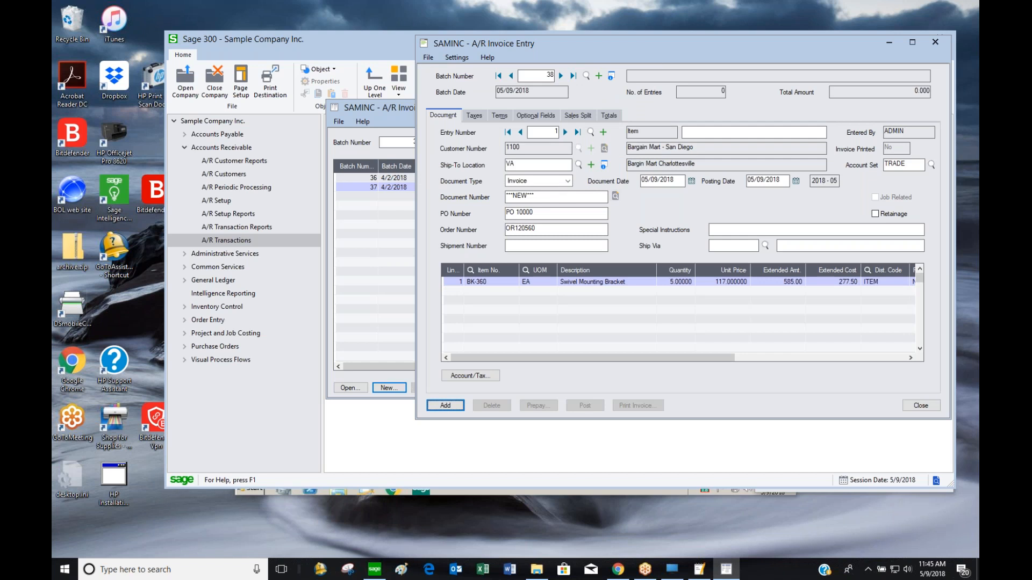
double_click(555, 197)
type("10566")
key("Tab")
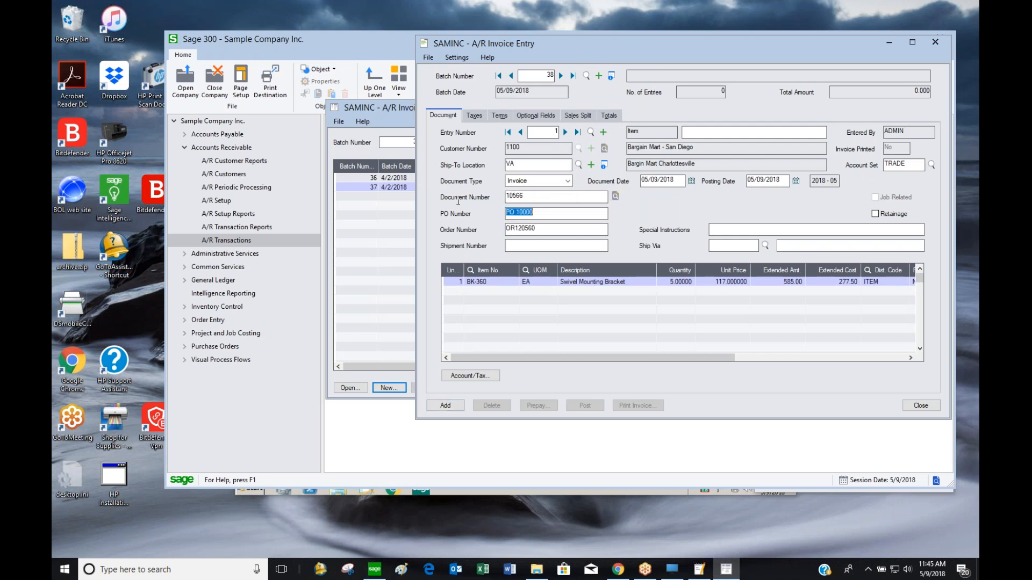
left_click(456, 405)
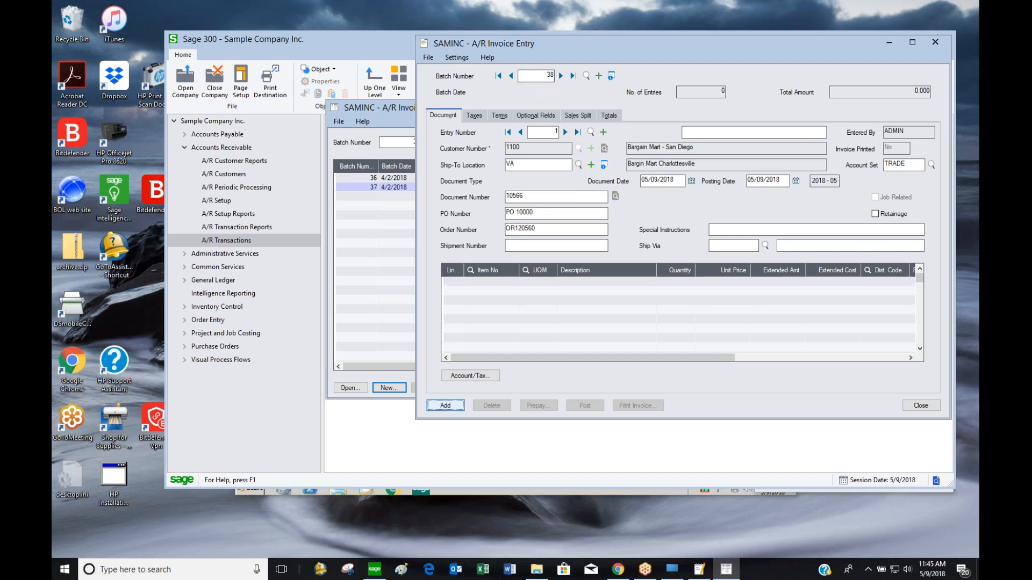
Set the invoice customer to 1100, correcting the unknown customer 1000
scroll(660, 132, "down", 1)
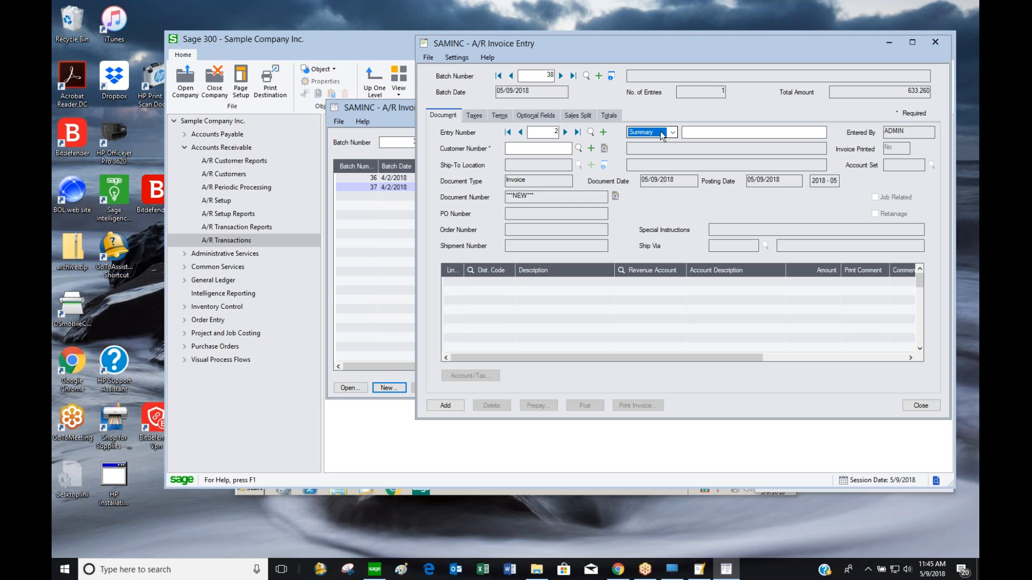
left_click(543, 149)
type("1000")
key("Tab")
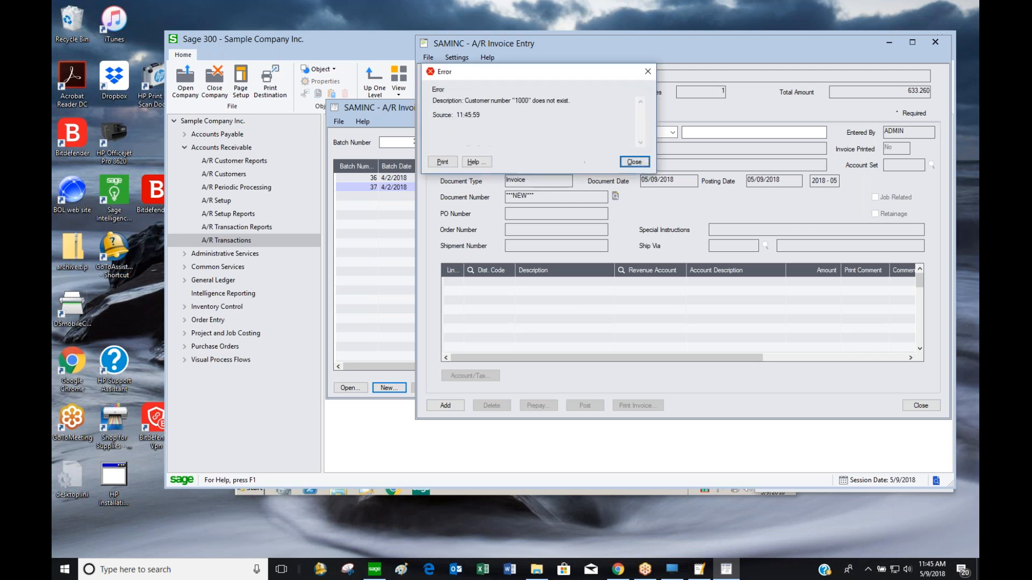
key("Return")
type("1100")
key("Tab")
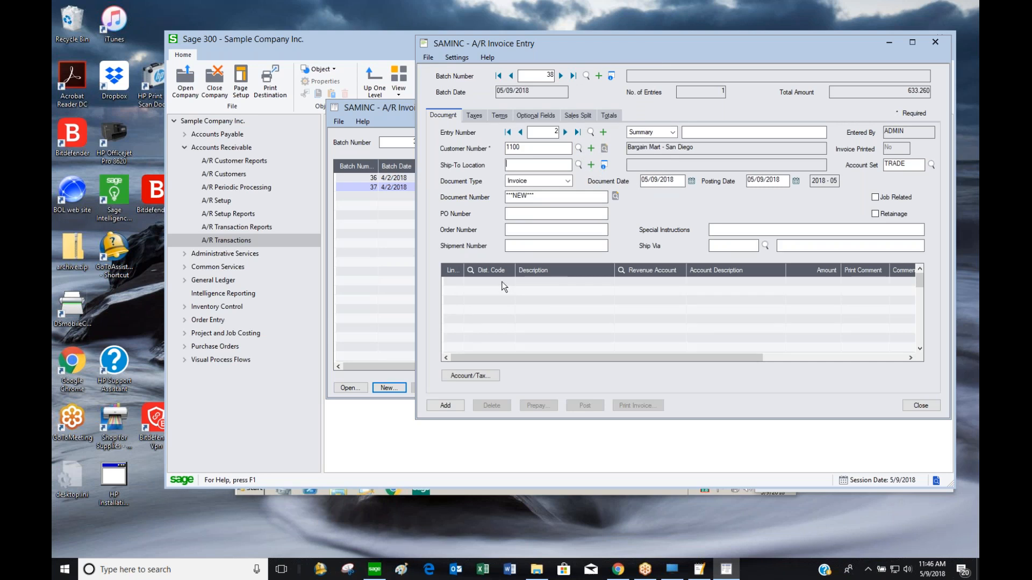
Add detail line 1: Lawn Chair, revenue account 4000, 300.00
left_click(533, 283)
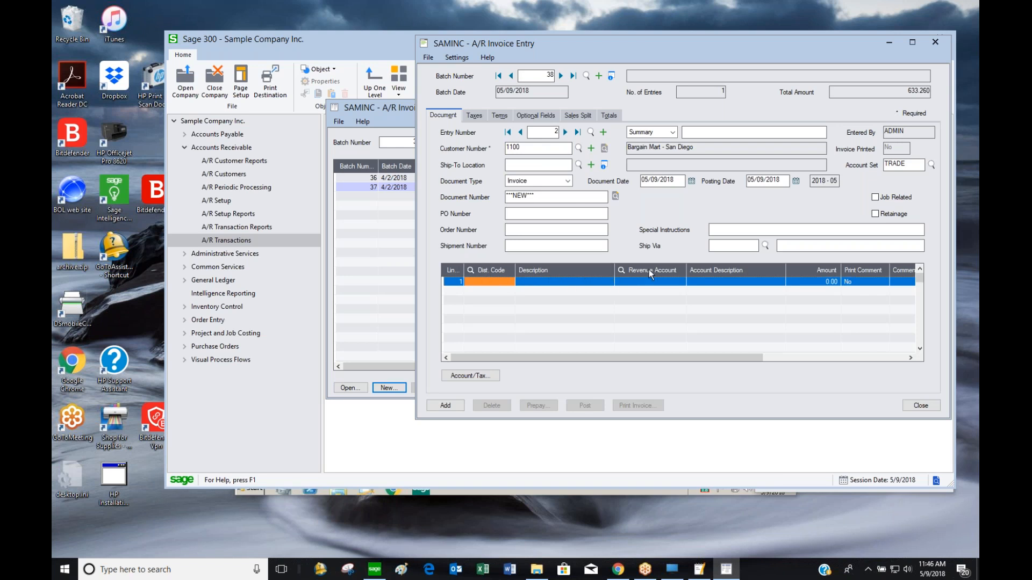
left_click(598, 282)
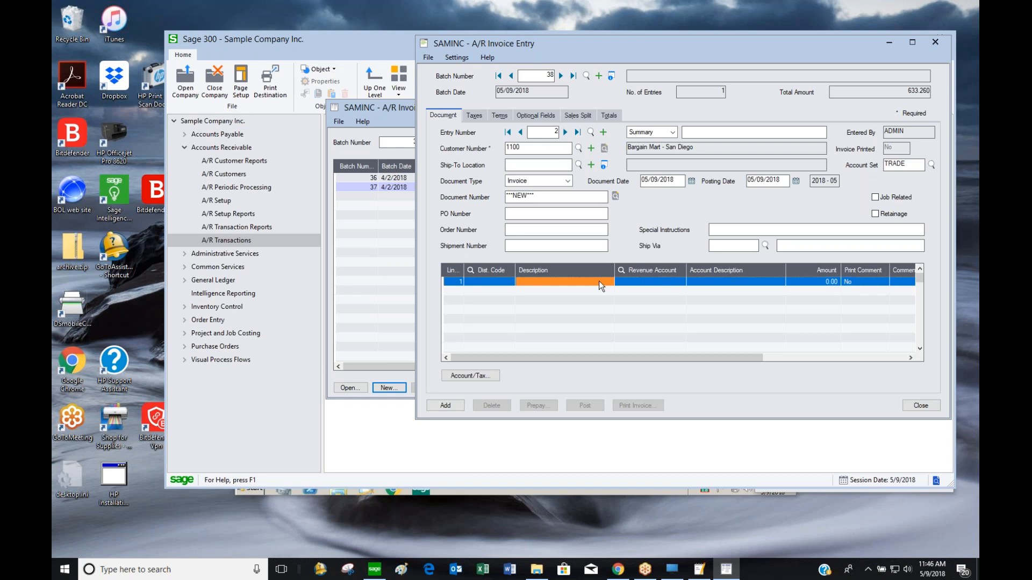
type("Lawn Chair")
key("Tab")
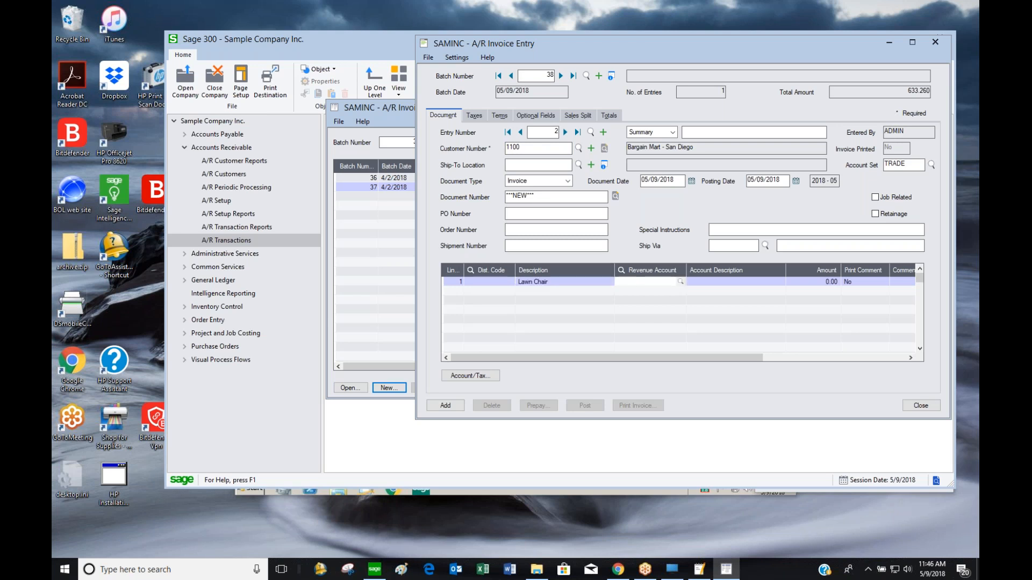
type("4000")
key("Tab")
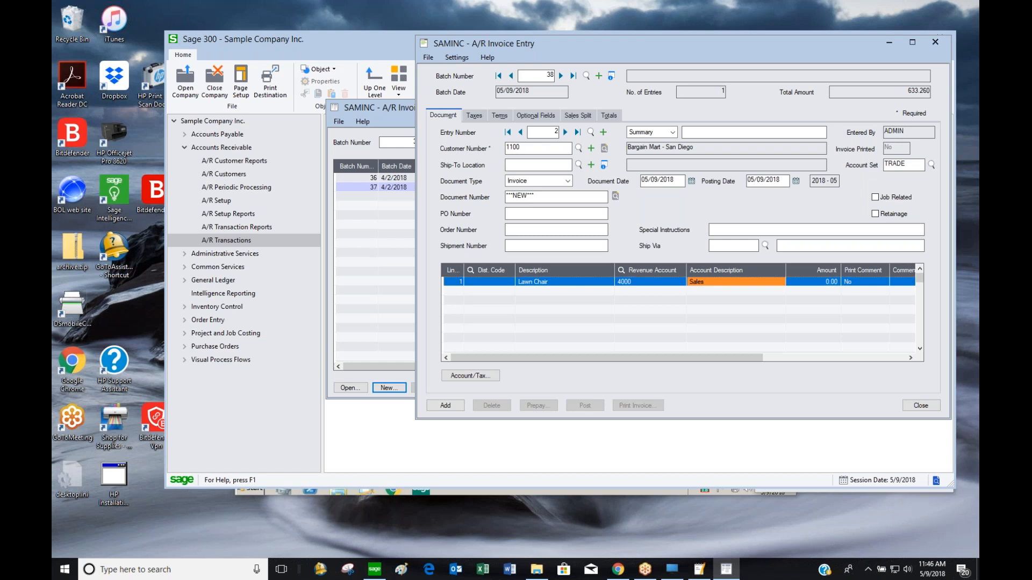
type("30")
key("Insert")
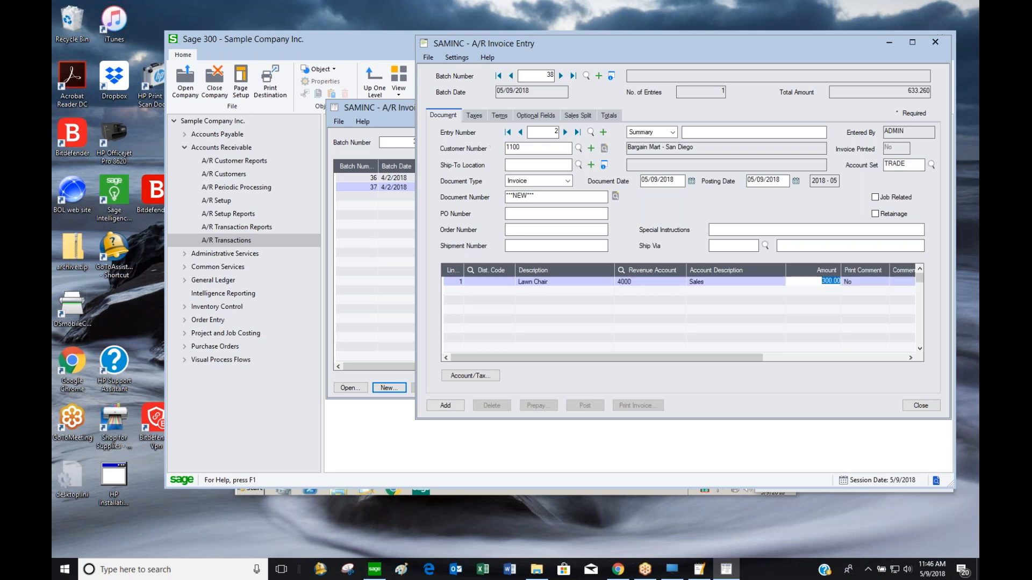
Add detail line 2: Patio Table, revenue account 4000, 1,500.00
key("Tab")
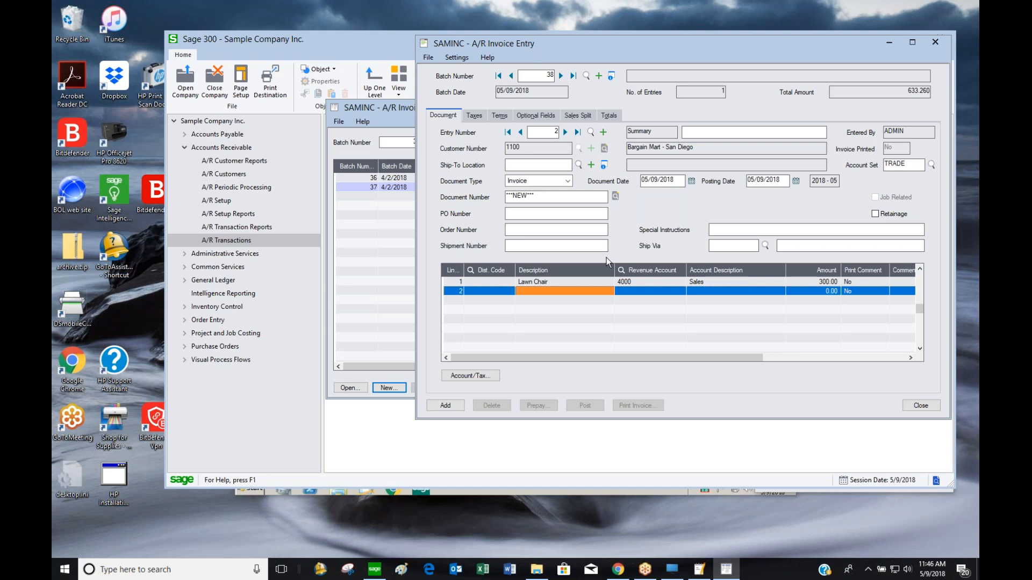
type("Patio")
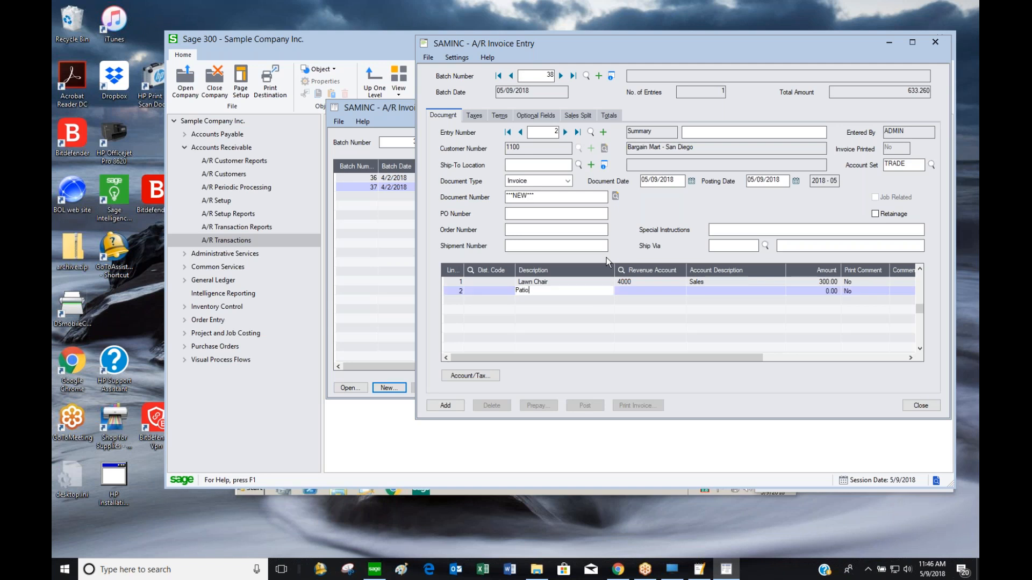
type(" Table")
type("4000")
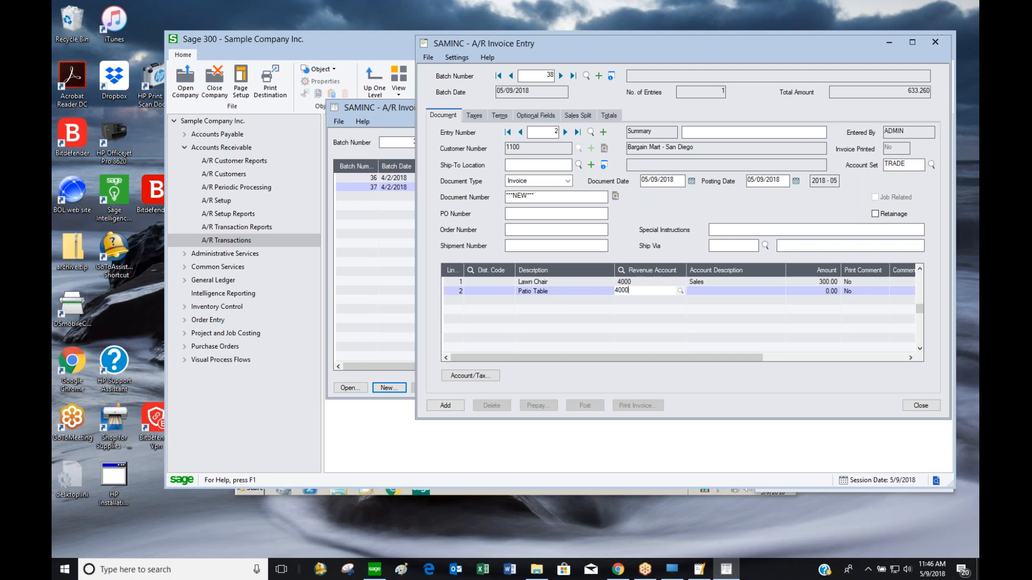
key("Tab")
key("Tab")
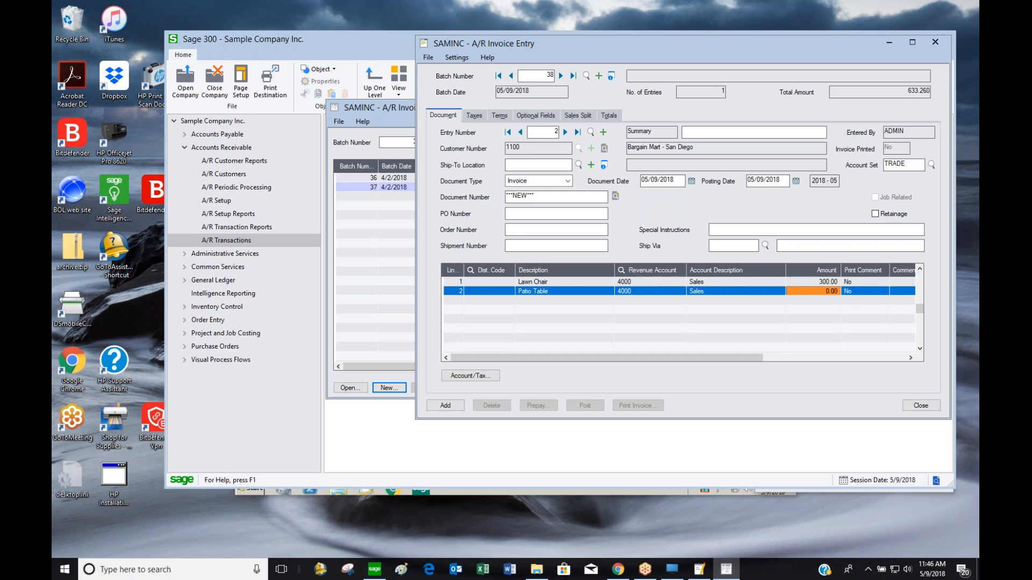
type("1500")
key("Return")
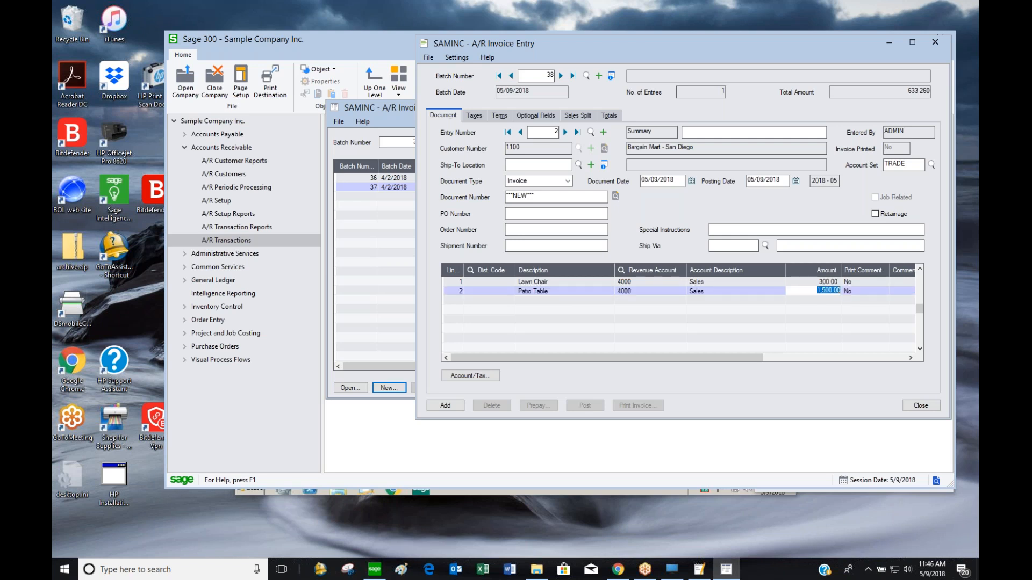
Replace the duplicate document number with 23231 and add the invoice to the batch
left_click(446, 406)
left_click(634, 162)
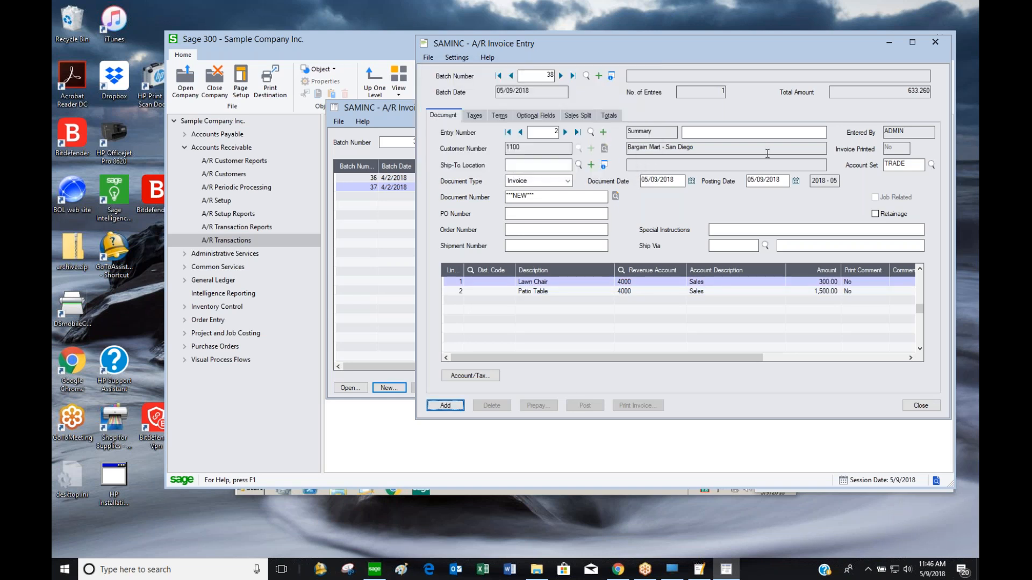
left_click(559, 194)
left_click_drag(559, 191, 443, 206)
type("23231")
left_click(455, 405)
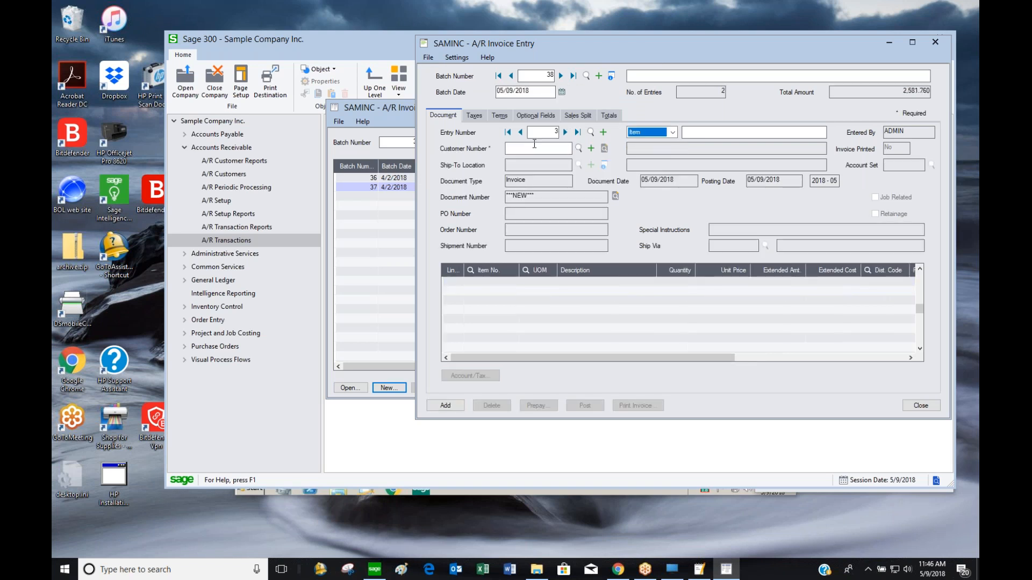
Print invoice 10566 from entry 1 to preview, review it, and close the preview
left_click(508, 132)
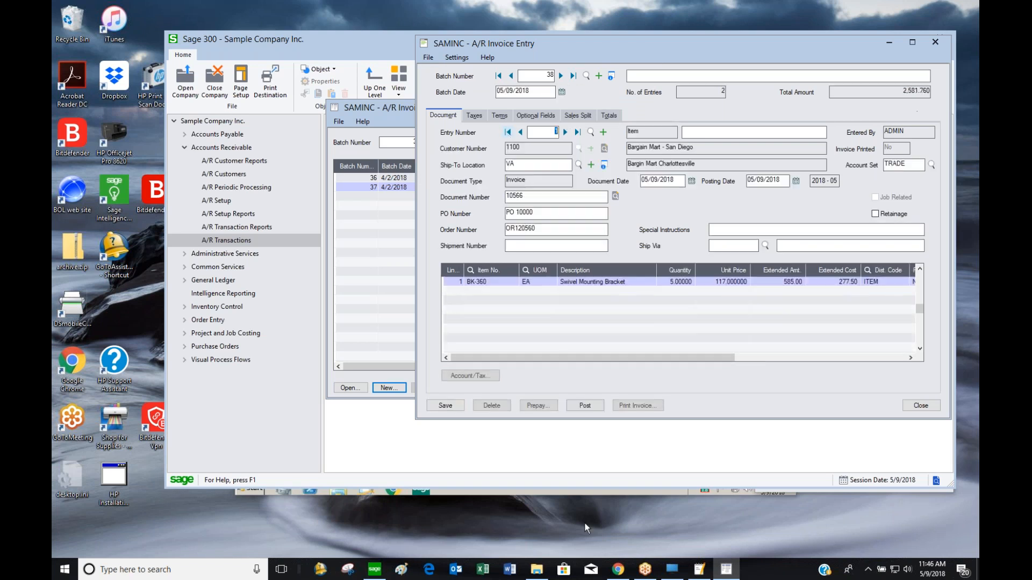
left_click(653, 406)
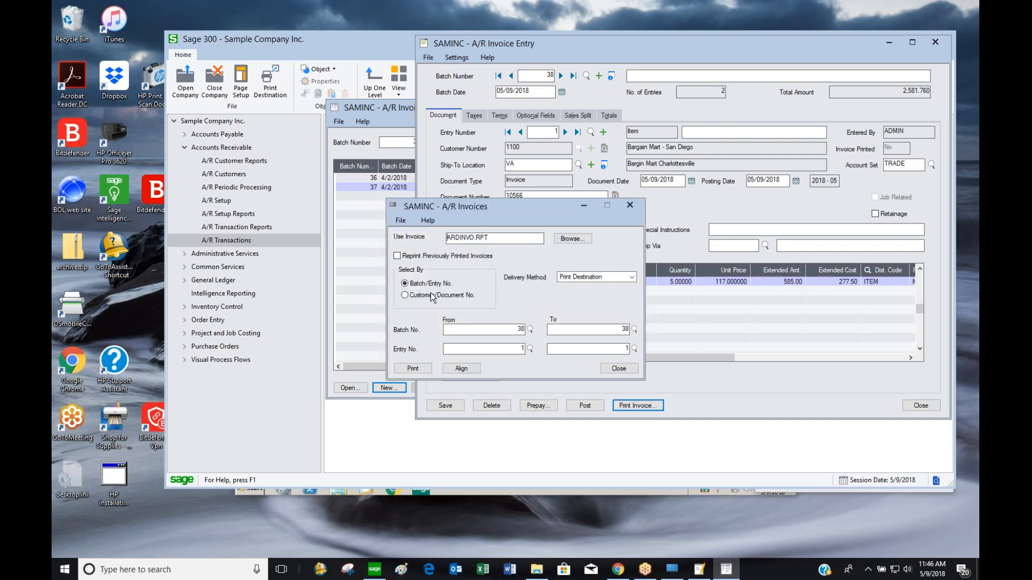
left_click(413, 370)
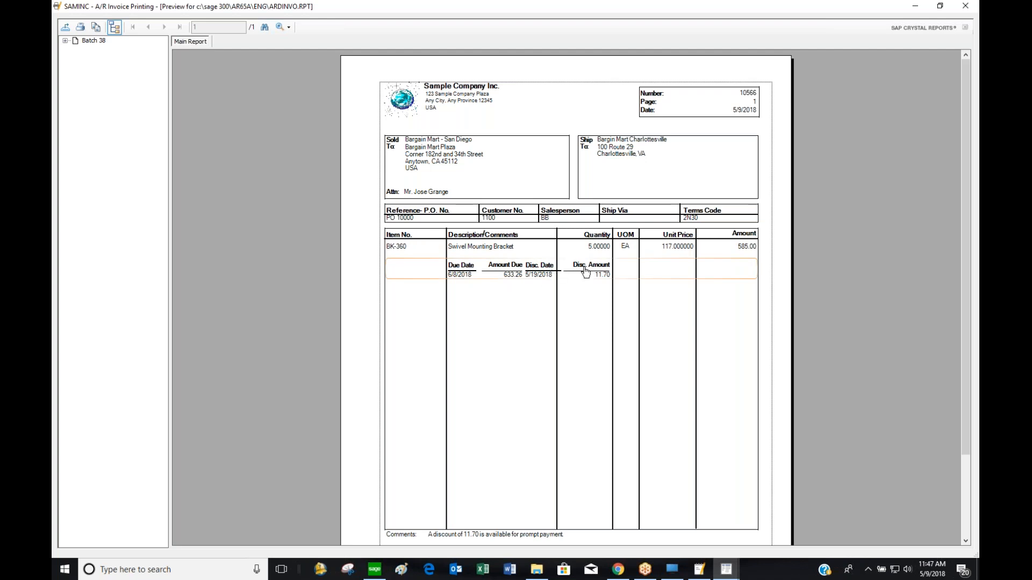
scroll(729, 301, "down", 3)
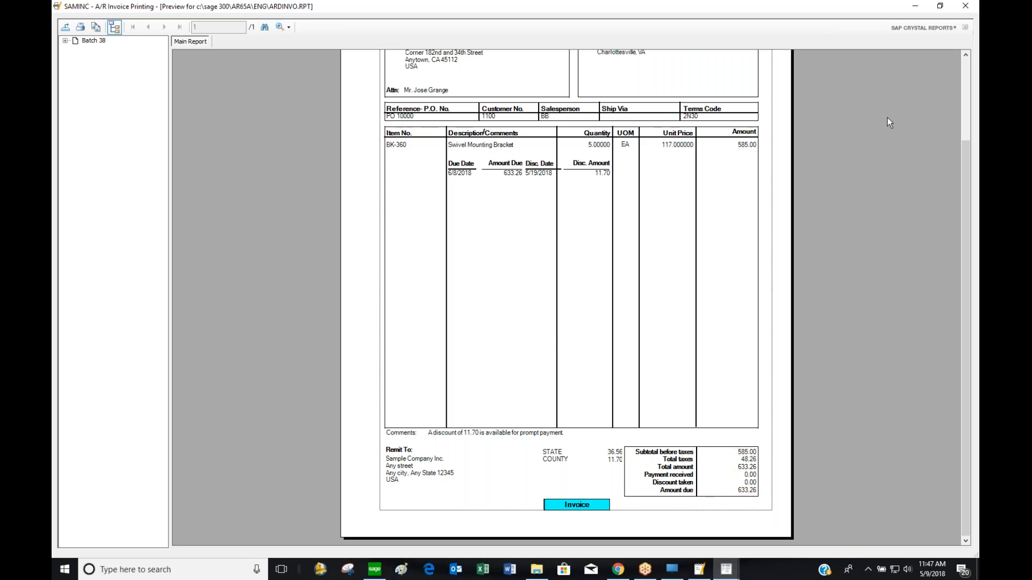
left_click(962, 68)
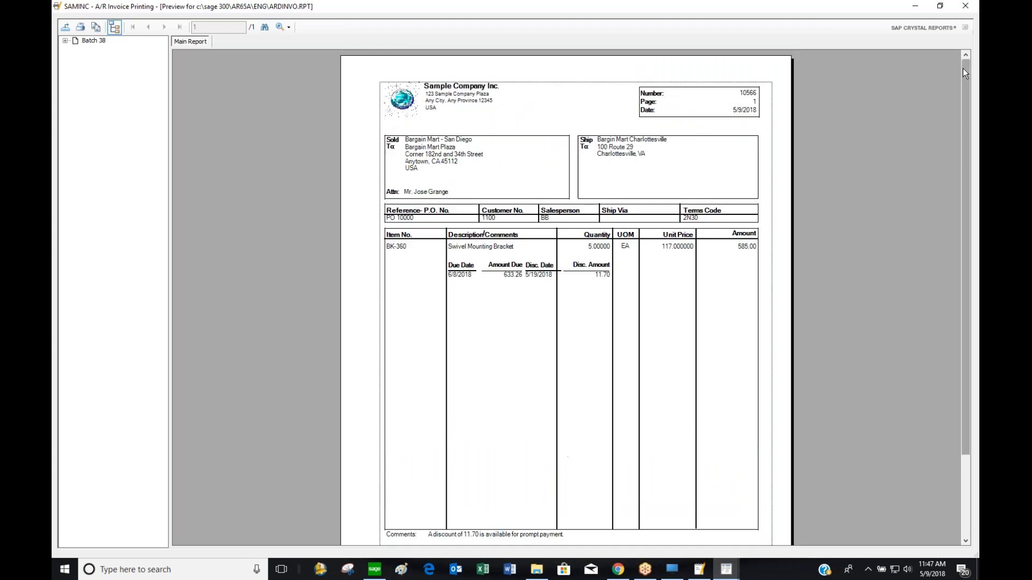
left_click(965, 7)
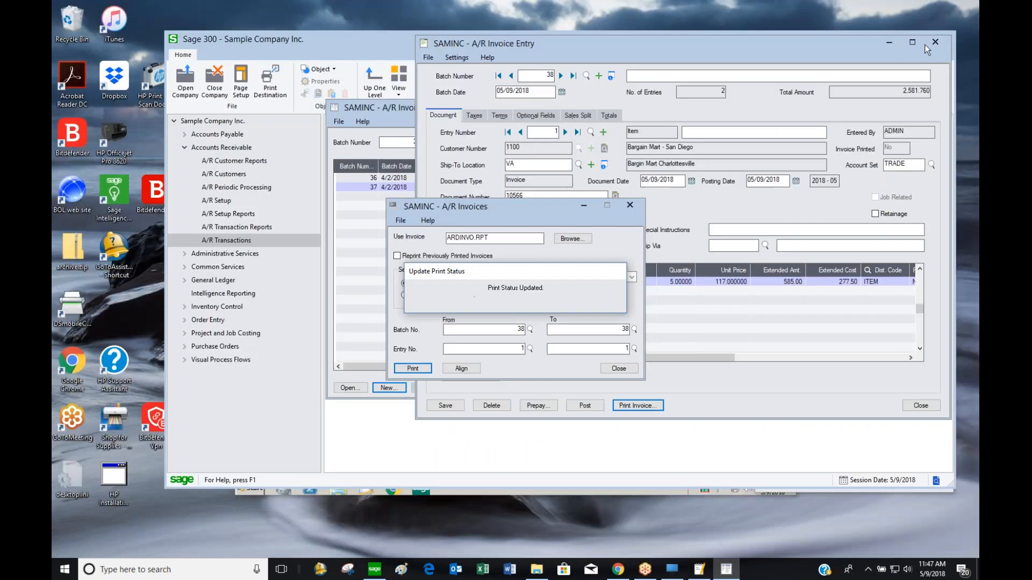
Print entry 2's invoice 23231 to preview, then close the preview and print options
left_click(618, 369)
left_click(564, 132)
left_click(637, 405)
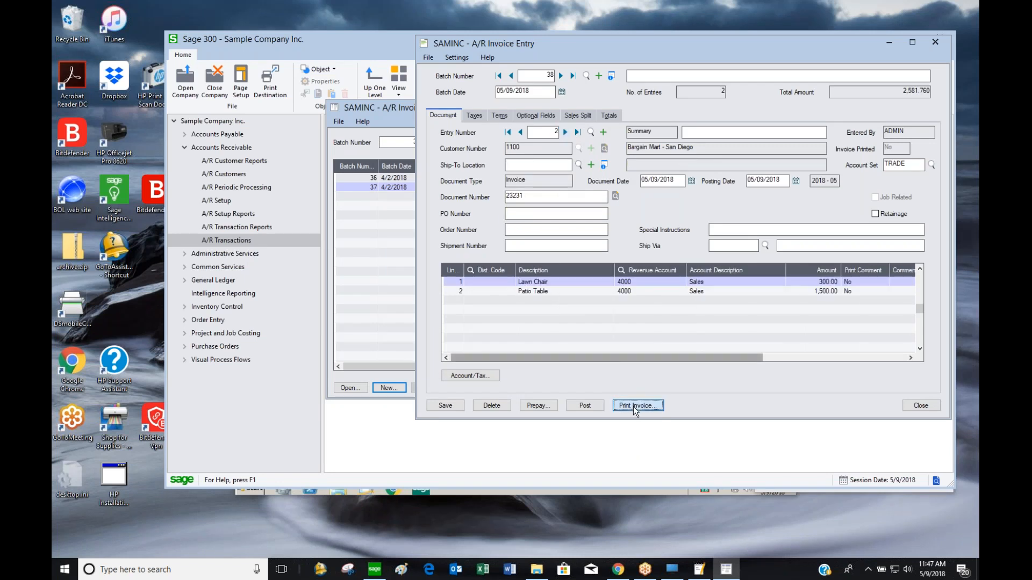
left_click(424, 367)
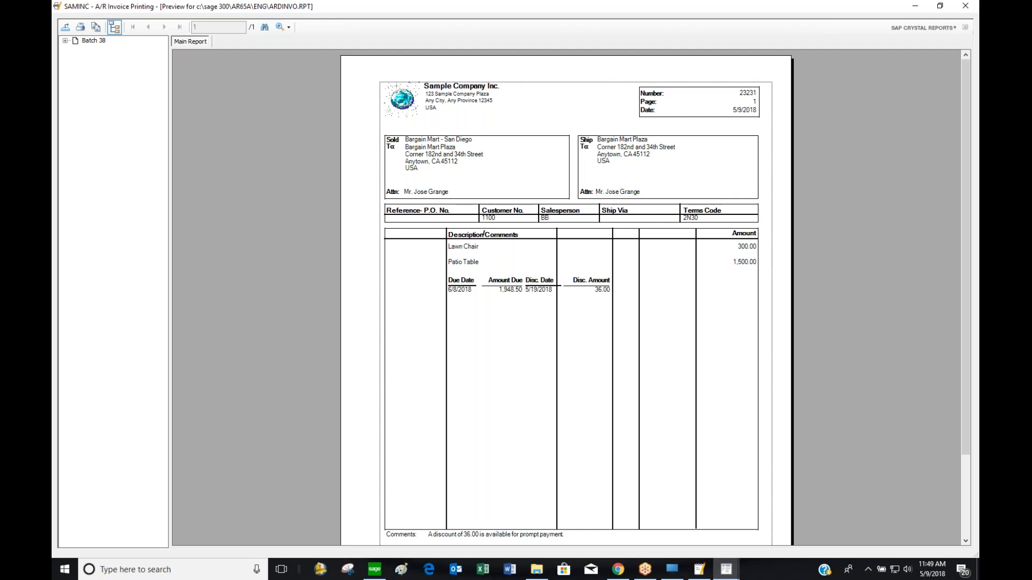
left_click(972, 10)
left_click(619, 370)
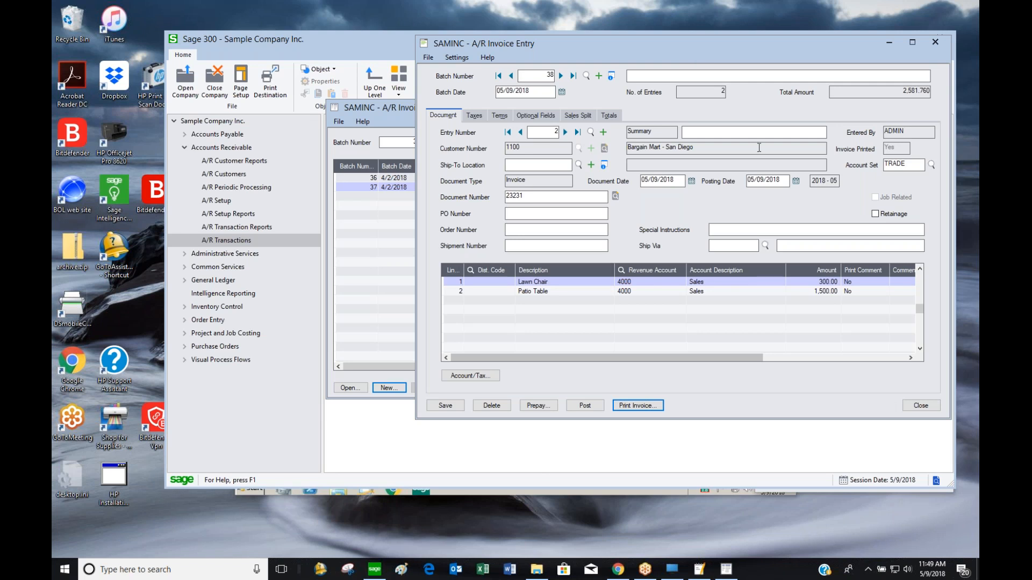
Return to the batch's first invoice, then close A/R Invoice Entry
left_click(523, 132)
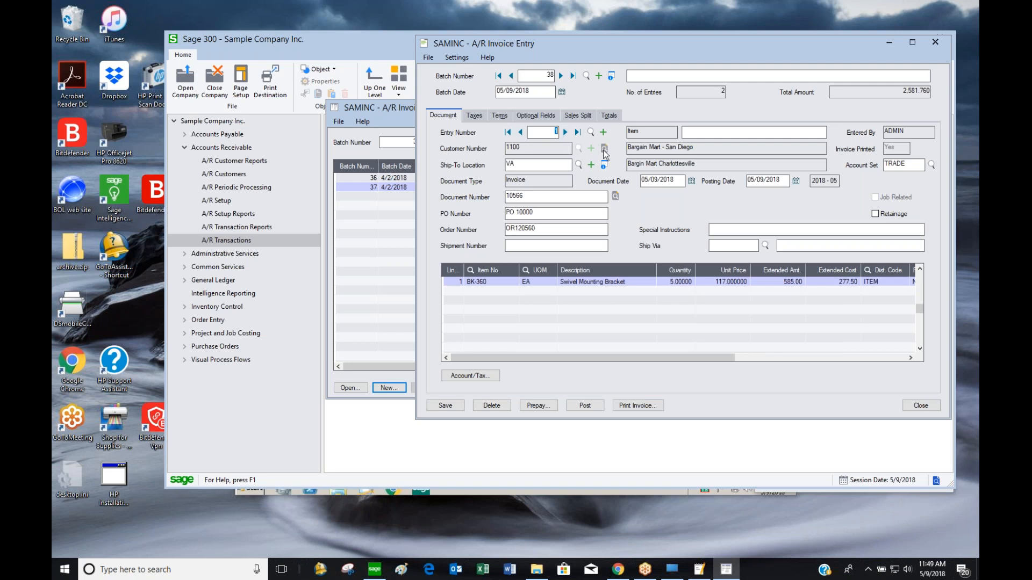
left_click(934, 42)
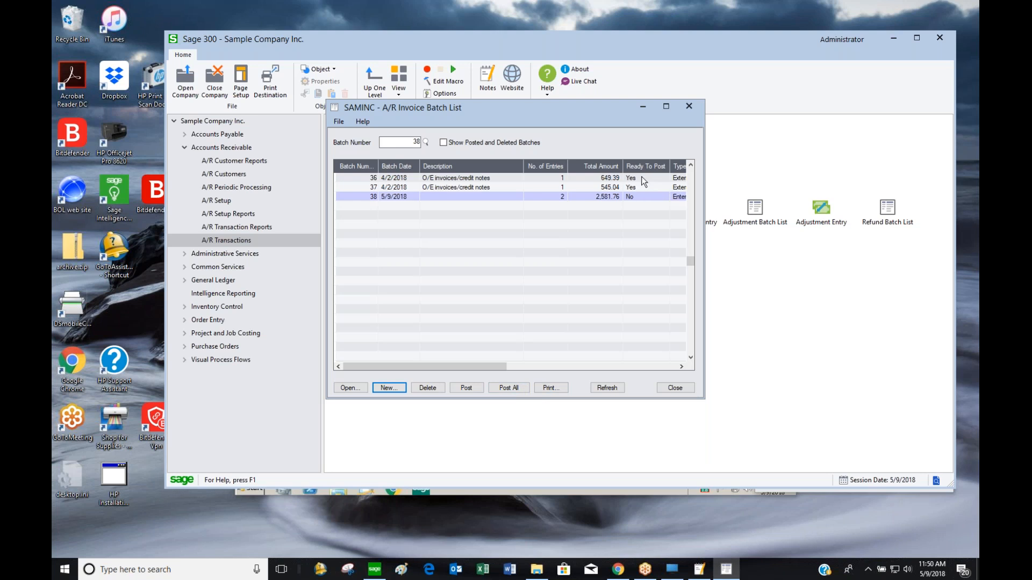
Open invoice batch 38 and post it, confirming despite it not being ready
left_click(462, 195)
left_click(704, 244)
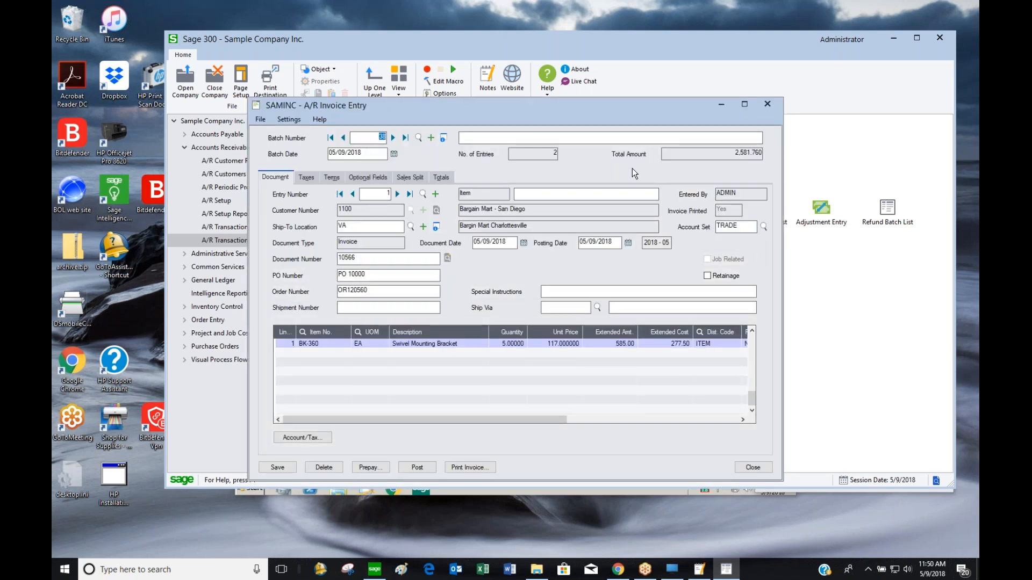
left_click(429, 467)
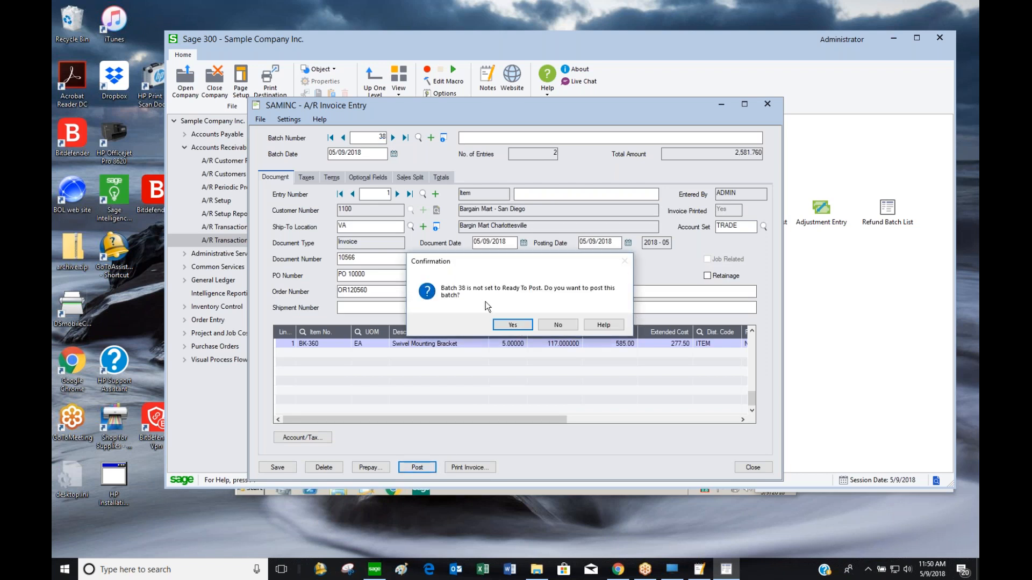
left_click(511, 324)
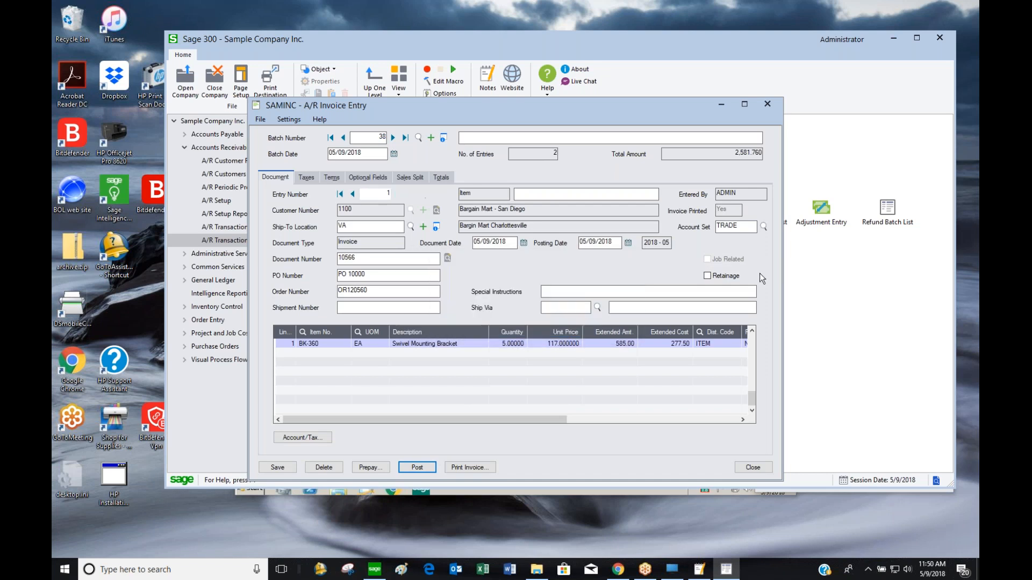
key("Return")
Verify batch 38's status reads Posted in the Invoice Batch List, then open the Receipt Batch List
left_click_drag(636, 98, 703, 54)
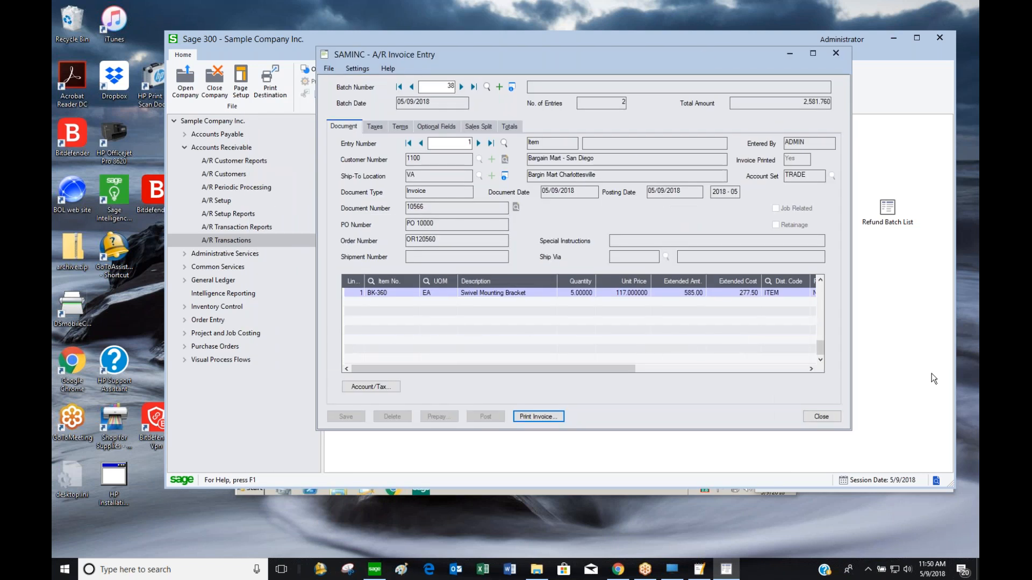
left_click(819, 417)
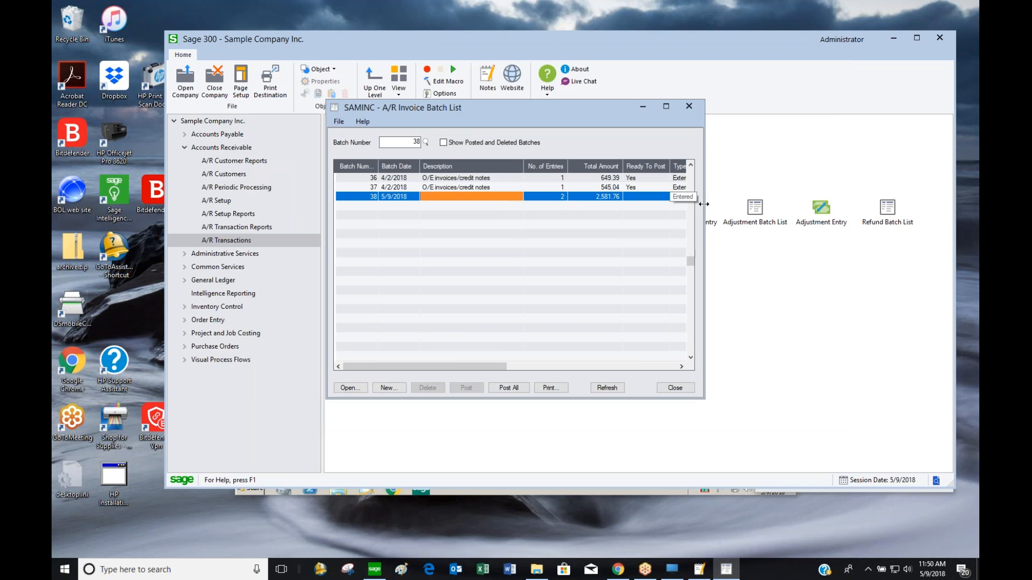
left_click_drag(703, 205, 894, 195)
left_click(747, 198)
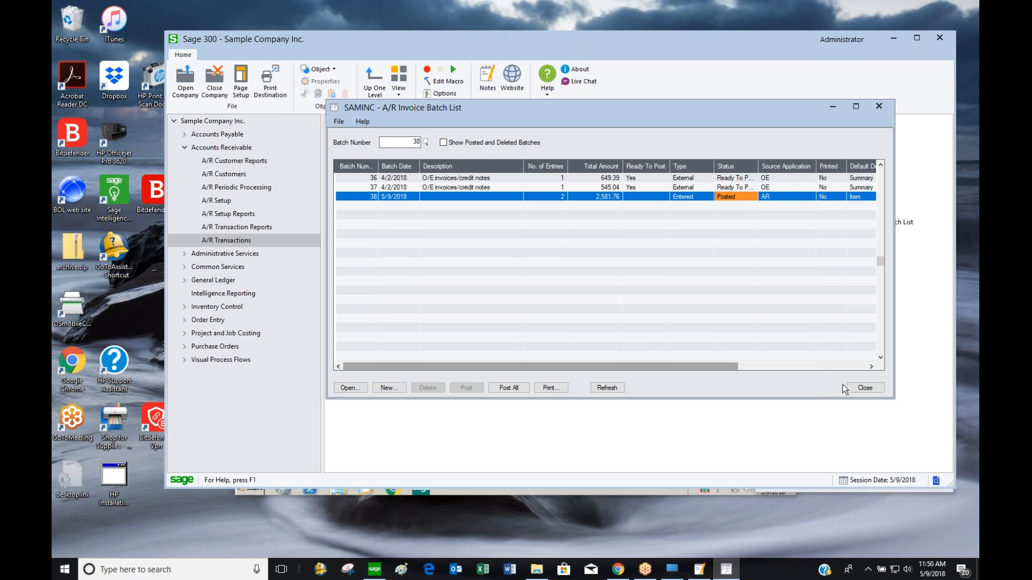
left_click(865, 388)
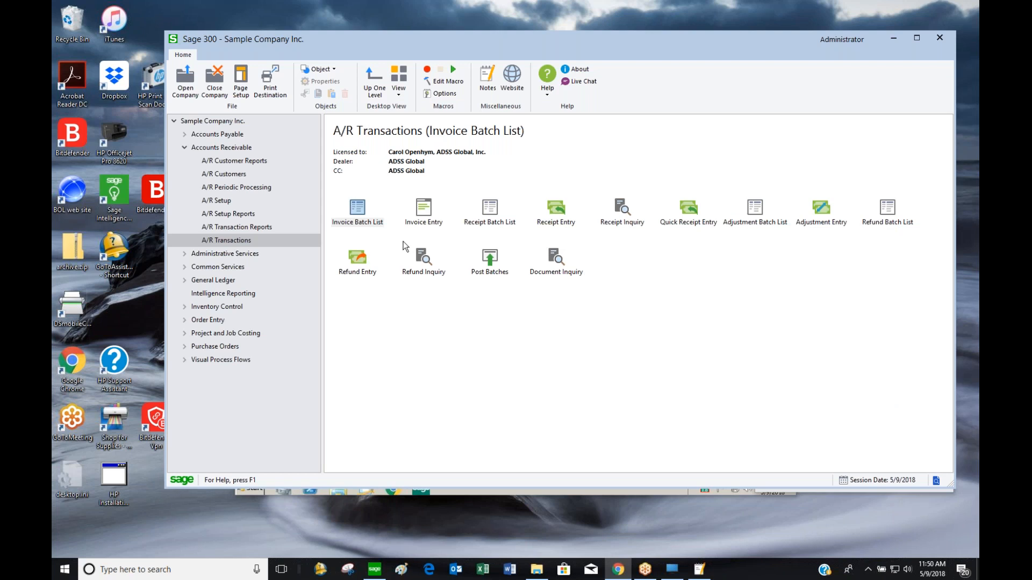
double_click(487, 214)
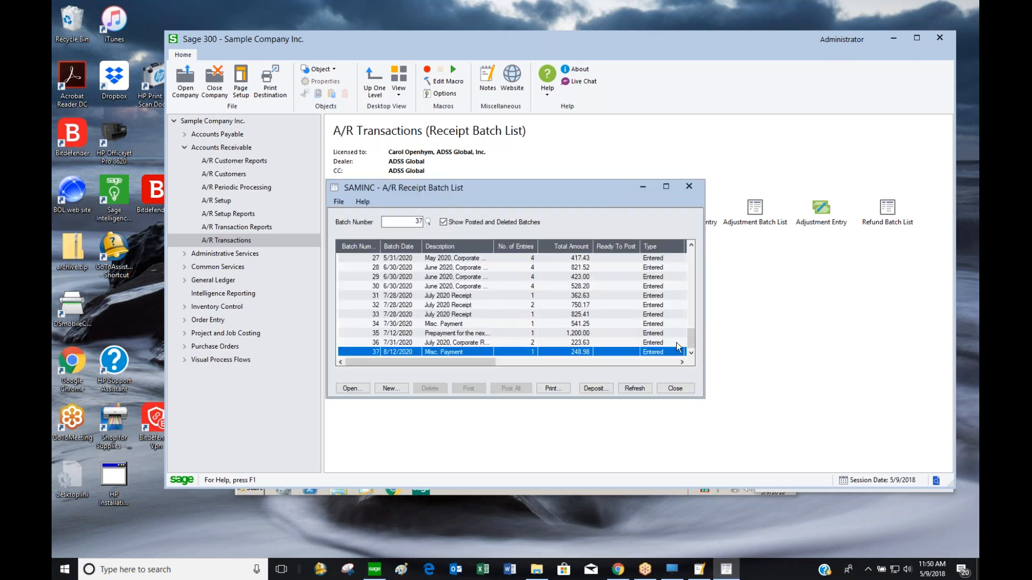
Start a new receipt batch for customer 1100 and load its open invoices 10566 and 23231
left_click(390, 388)
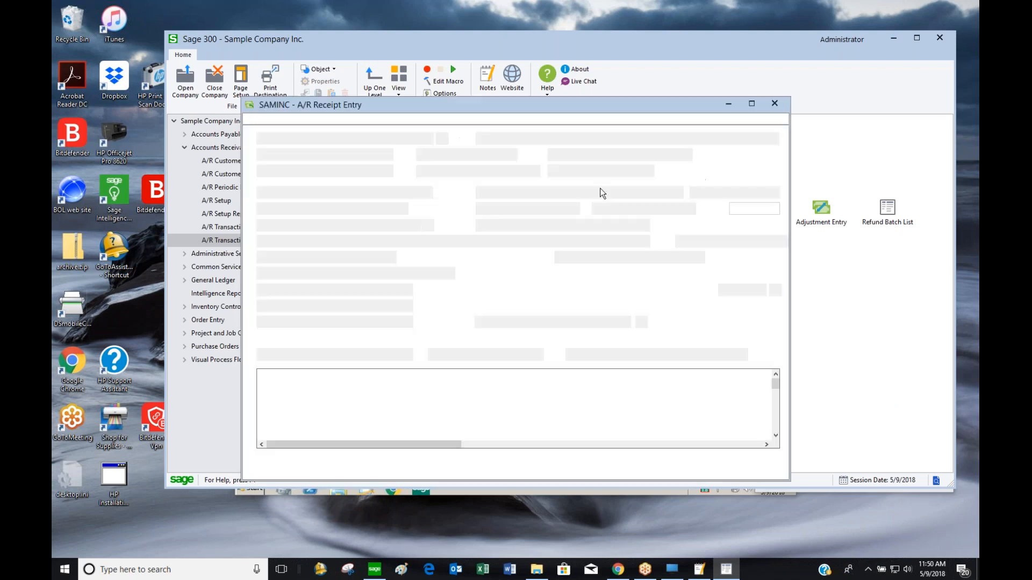
left_click_drag(633, 101, 738, 54)
left_click(484, 174)
type("1100")
key("Tab")
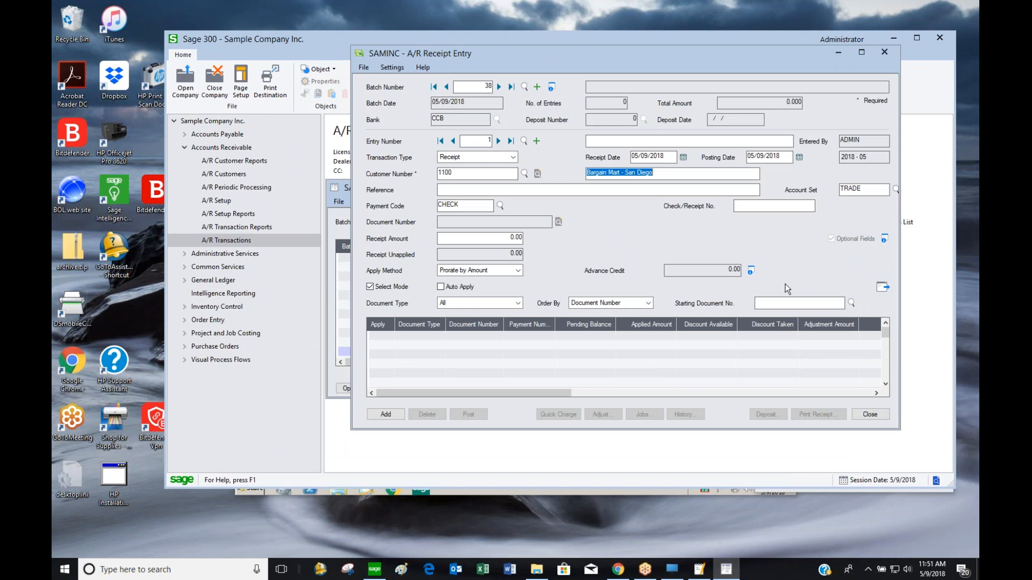
left_click(883, 289)
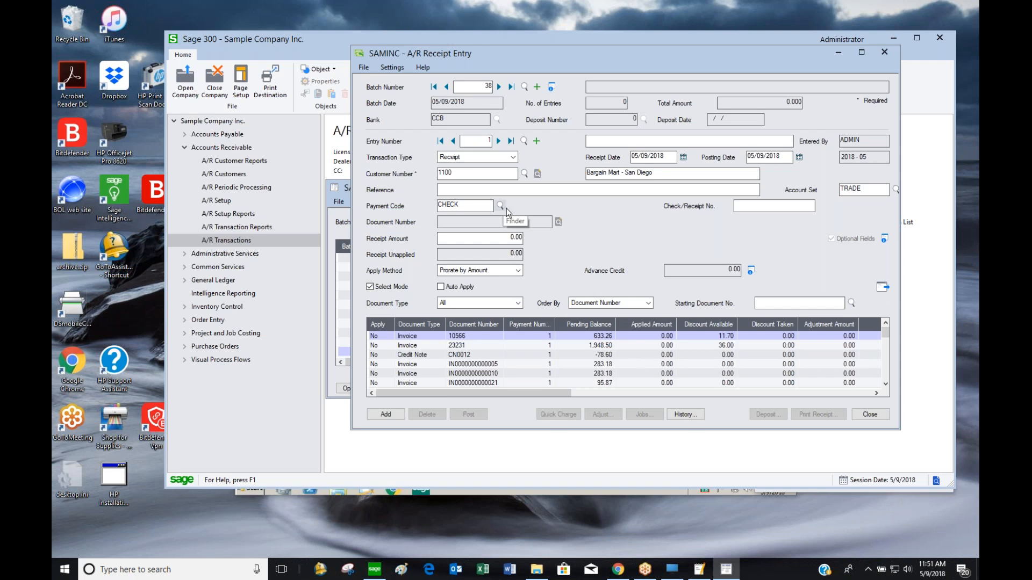
Enter check 123456 for 1,948.50 and apply it to invoice 23231
left_click(770, 205)
type("123456")
key("Tab")
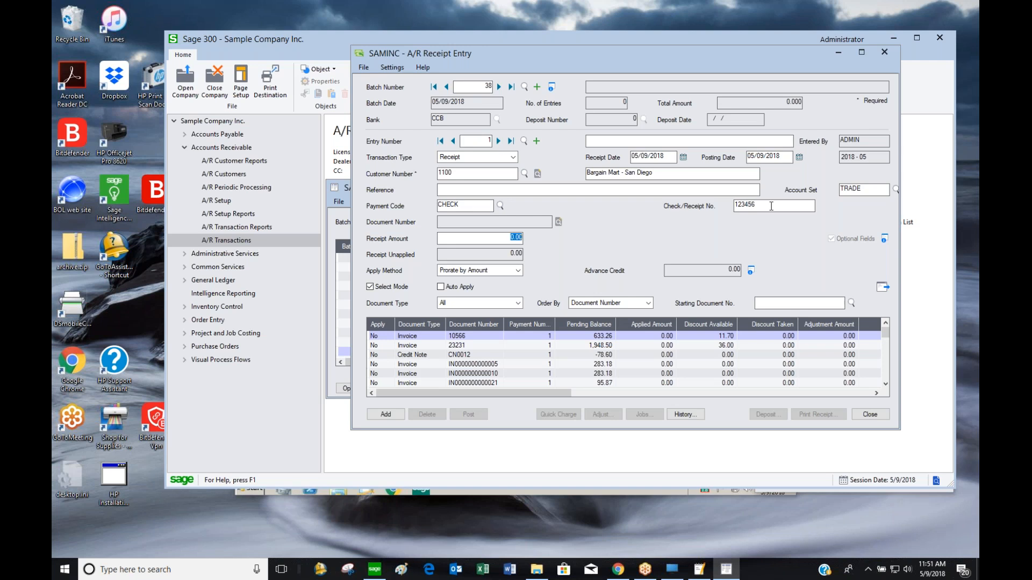
type("1,948.5")
key("Tab")
double_click(383, 347)
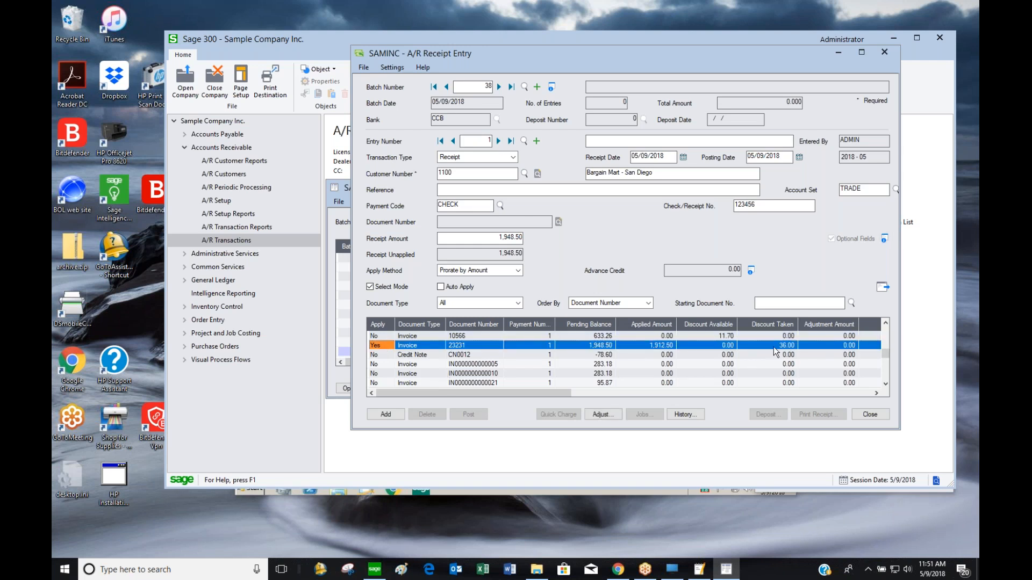
double_click(385, 346)
key("space")
key("space")
key("space")
key("space")
key("space")
double_click(488, 237)
type("2,000")
key("Tab")
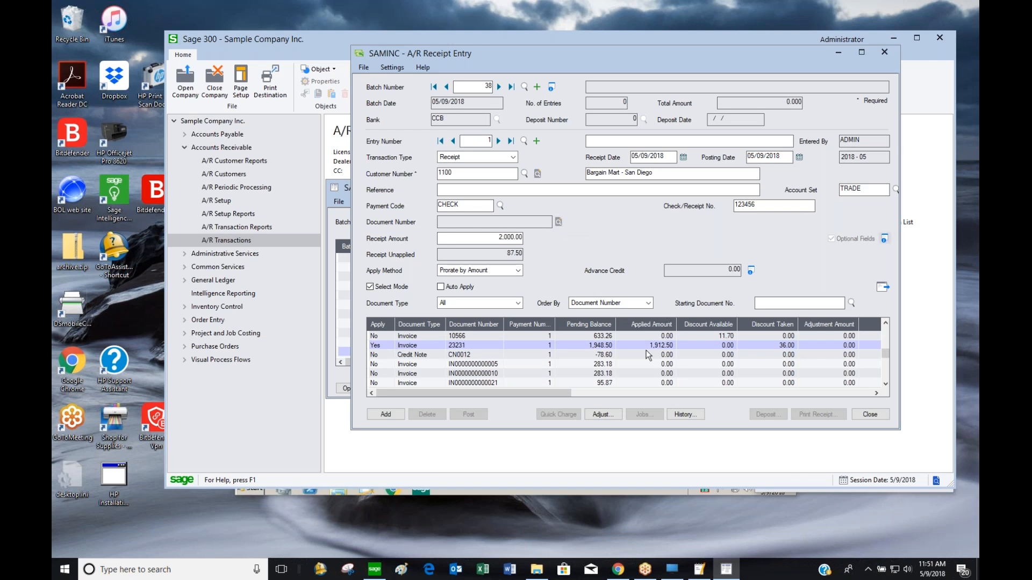
double_click(377, 382)
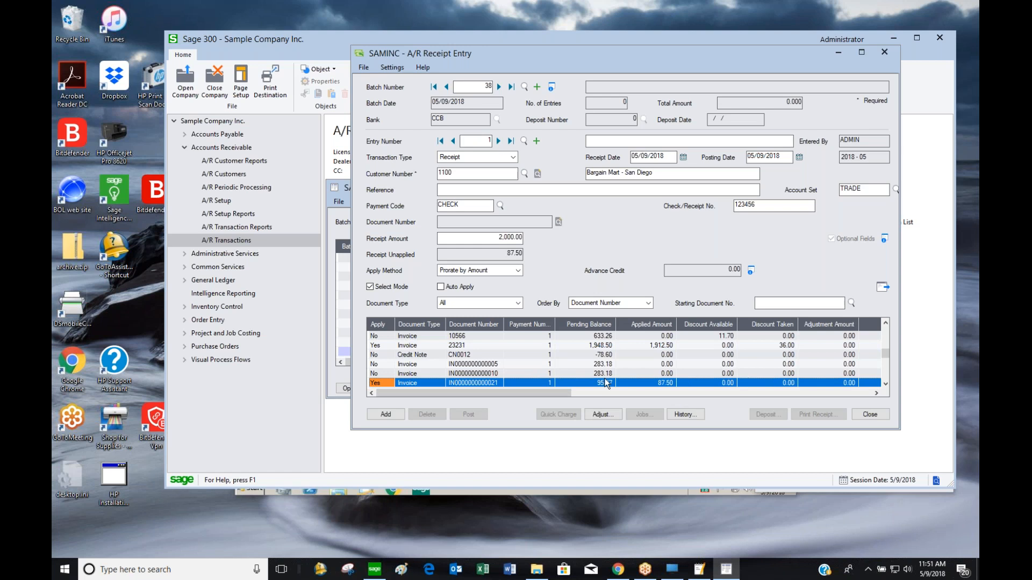
left_click(645, 383)
left_click(722, 382)
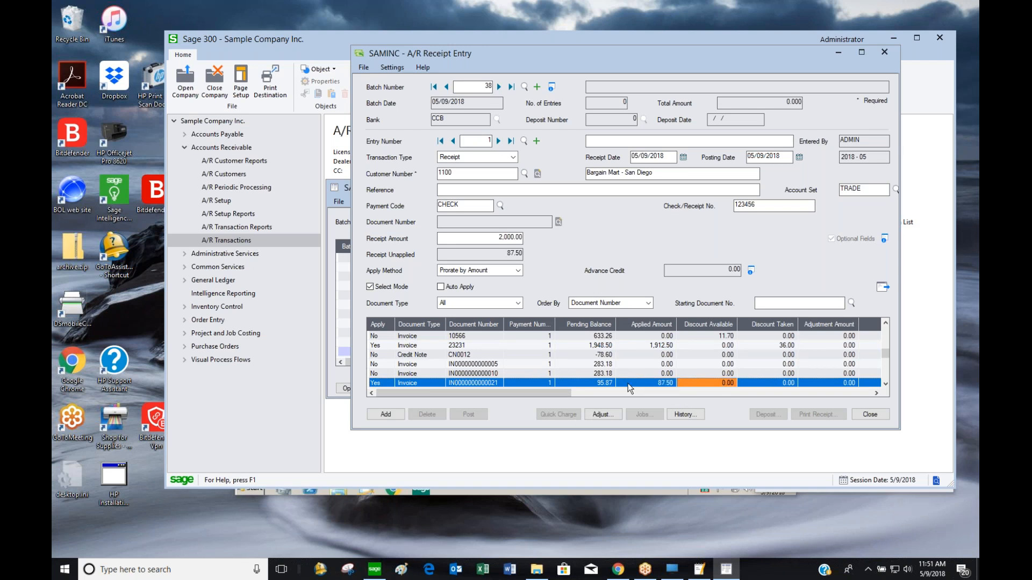
key("Tab")
key("Tab")
key("Tab")
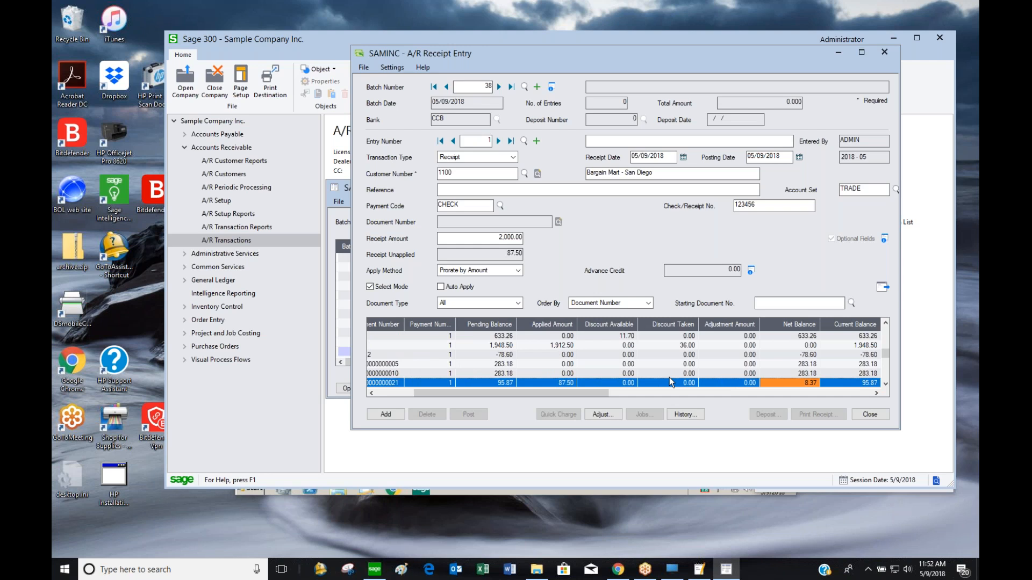
key("shift+Tab")
key("shift+Tab")
key("shift+Tab")
key("shift+Tab")
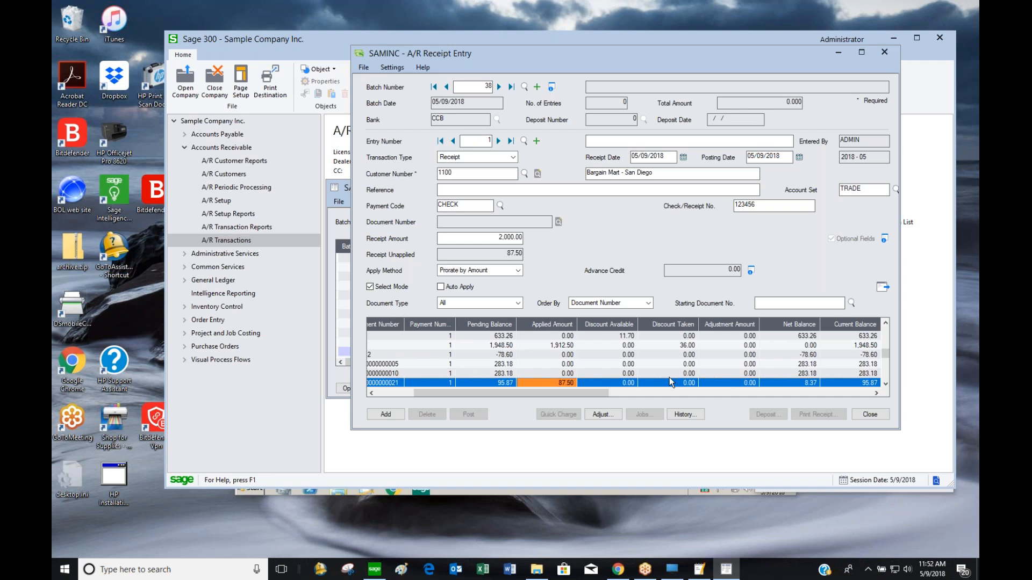
key("Tab")
key("shift+Tab")
key("shift+Tab")
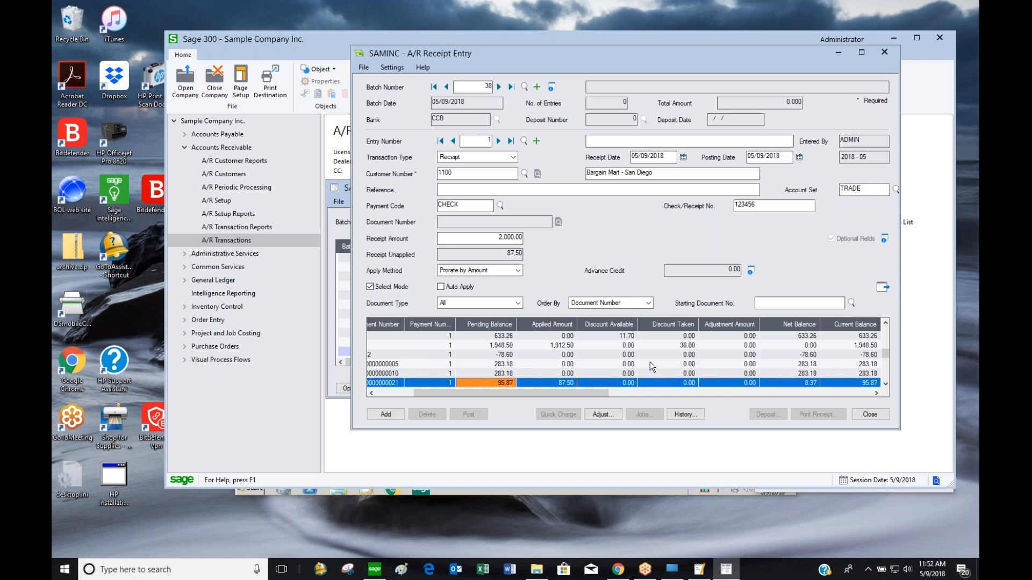
left_click(602, 414)
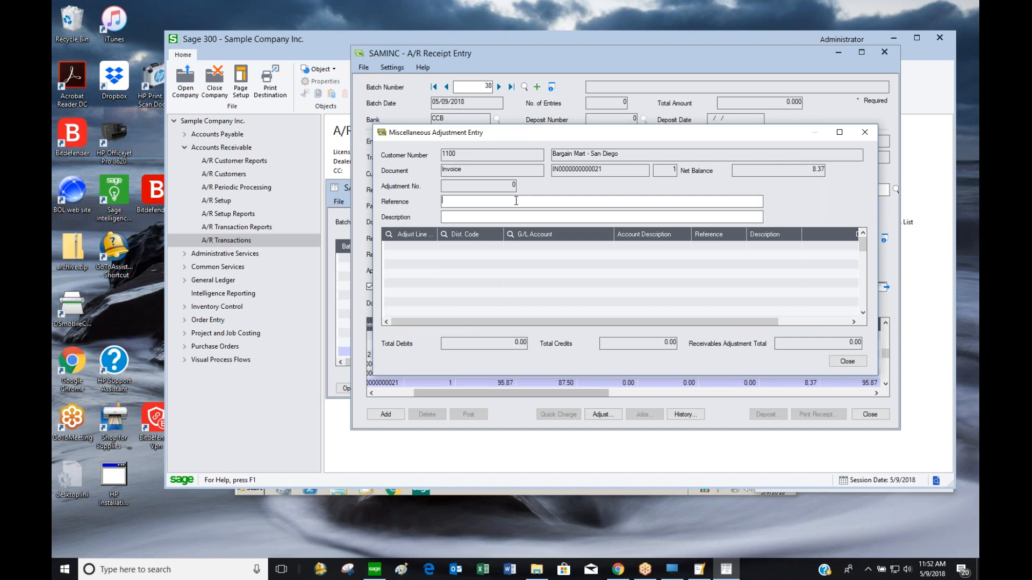
Write off the 8.37 remainder to G/L 4000 Sales with reference 'write off'
type("write off ....")
key("Tab")
left_click(560, 248)
type("4000")
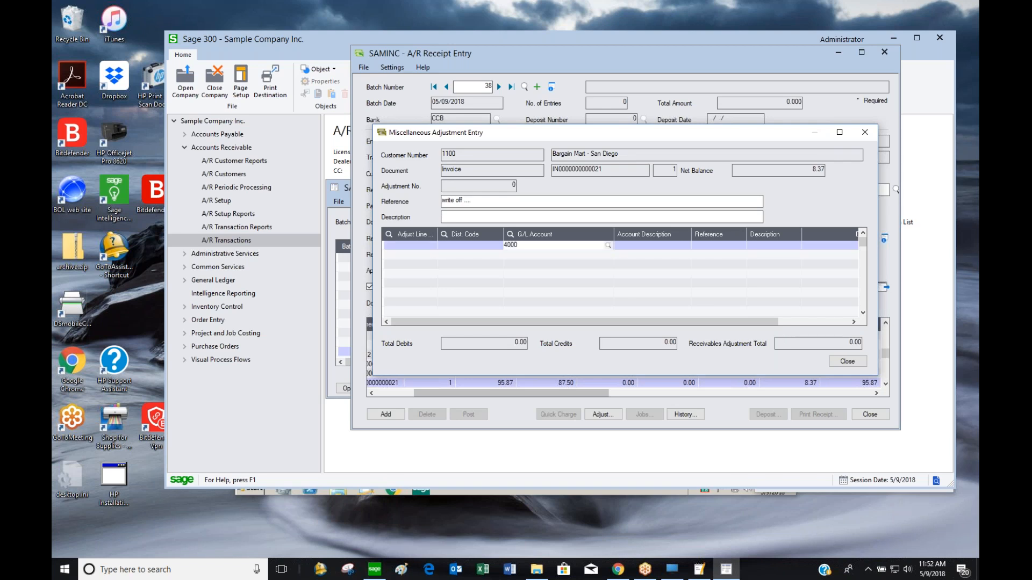
key("Tab")
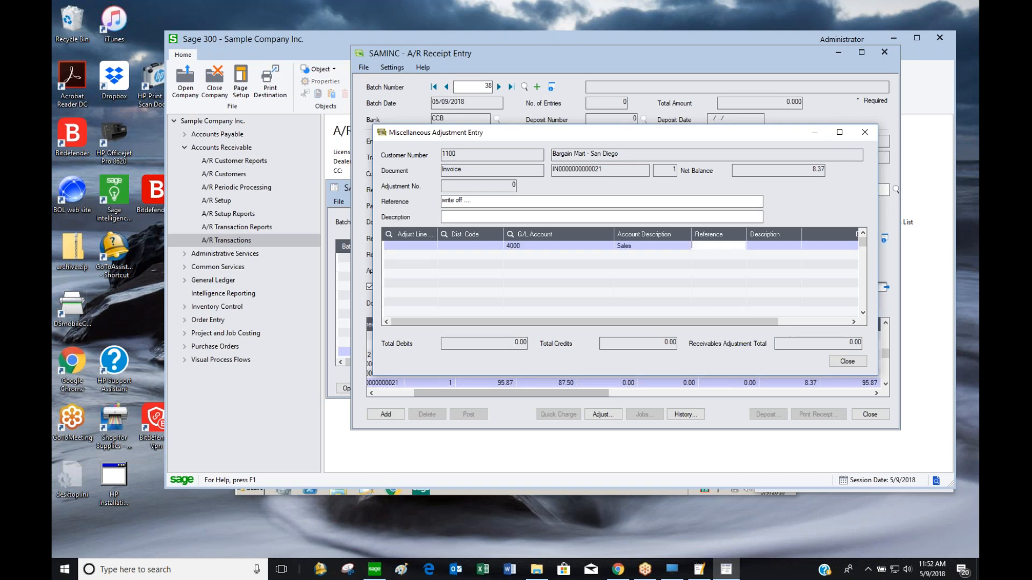
left_click_drag(569, 133, 559, 79)
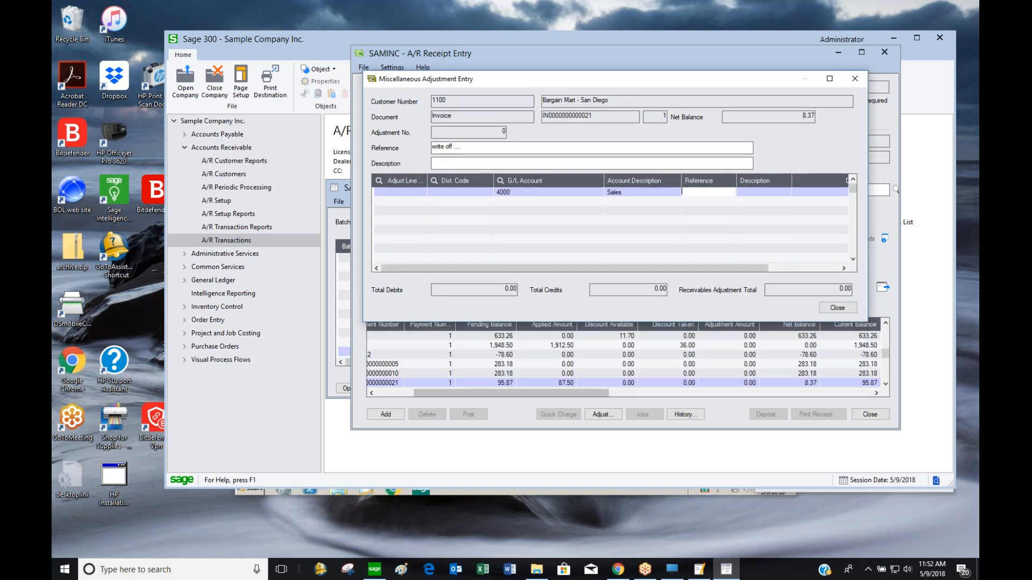
key("Tab")
key("Tab")
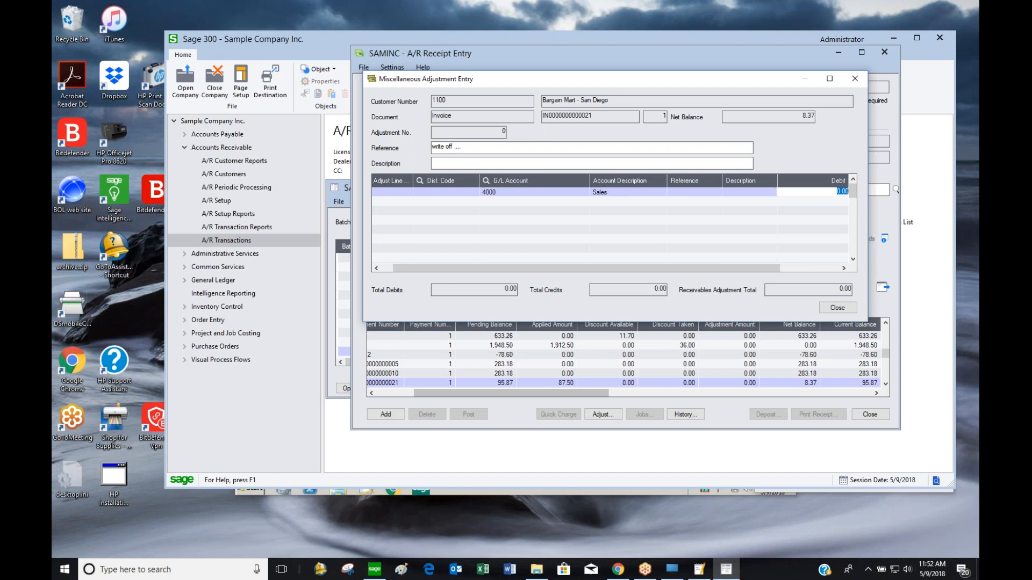
type("8.37")
key("Tab")
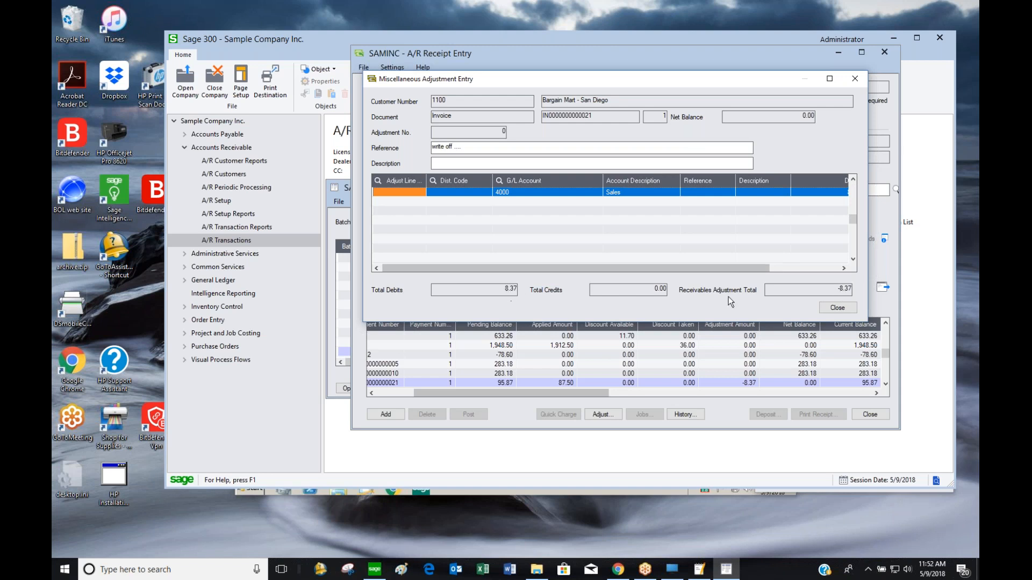
left_click(836, 308)
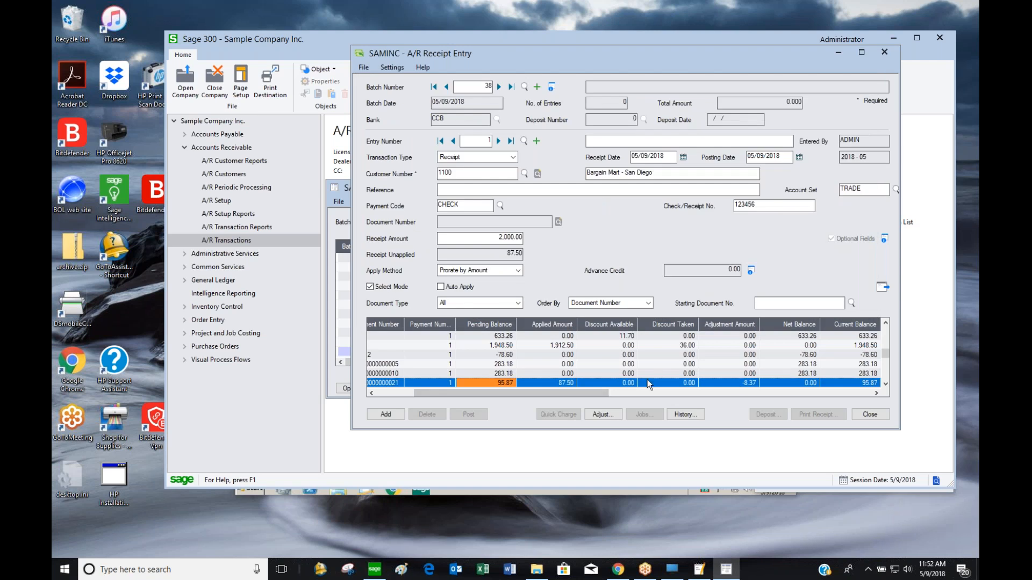
left_click(619, 366)
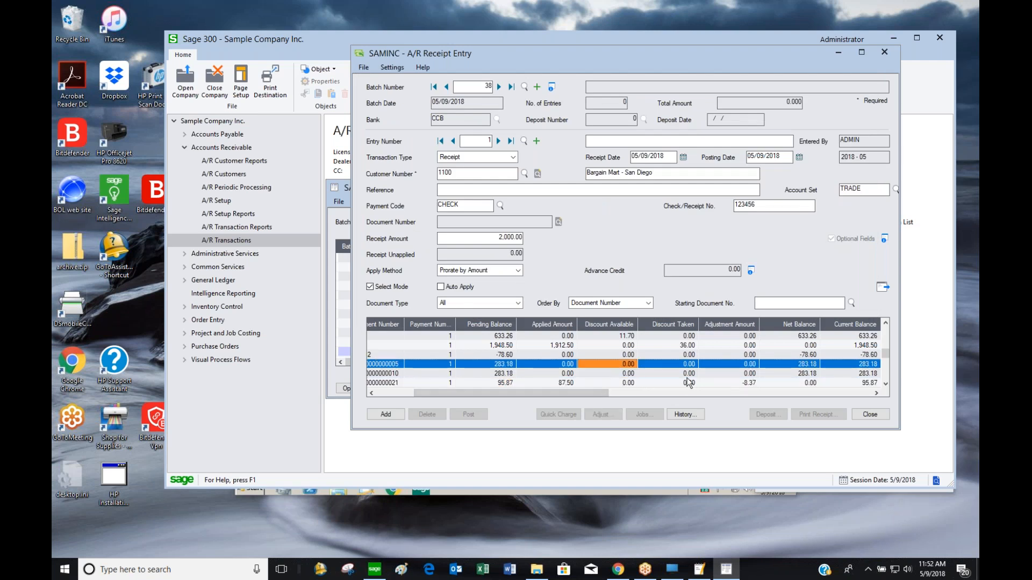
left_click(658, 381)
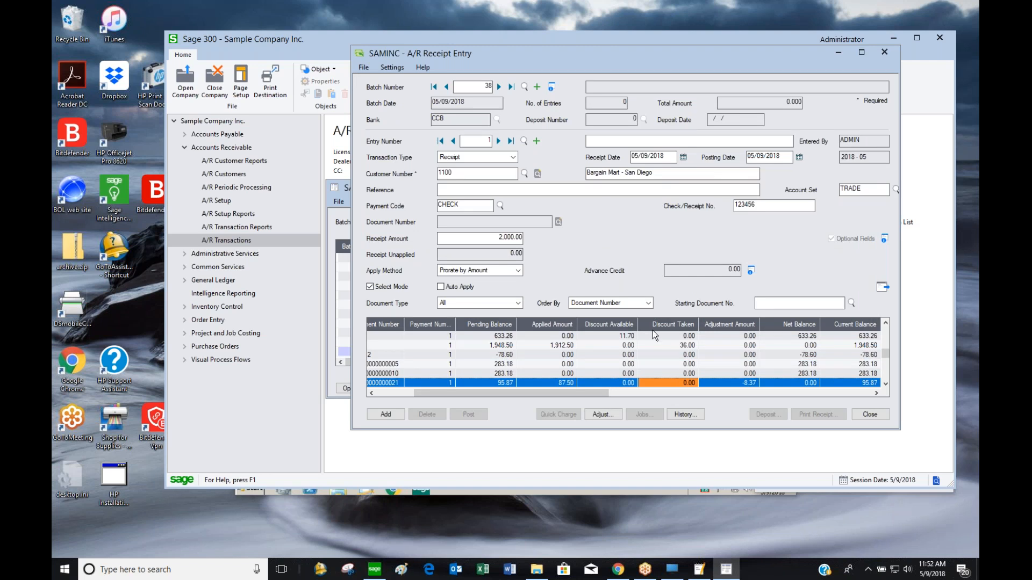
Save the 2,000.00 receipt and start a prepayment entry for customer 1100
left_click(391, 416)
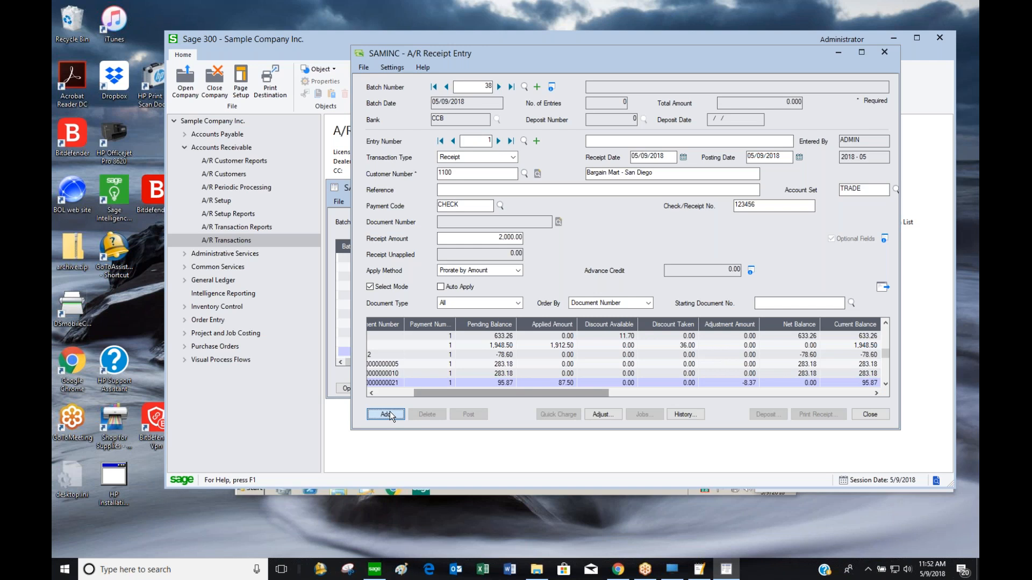
left_click(511, 160)
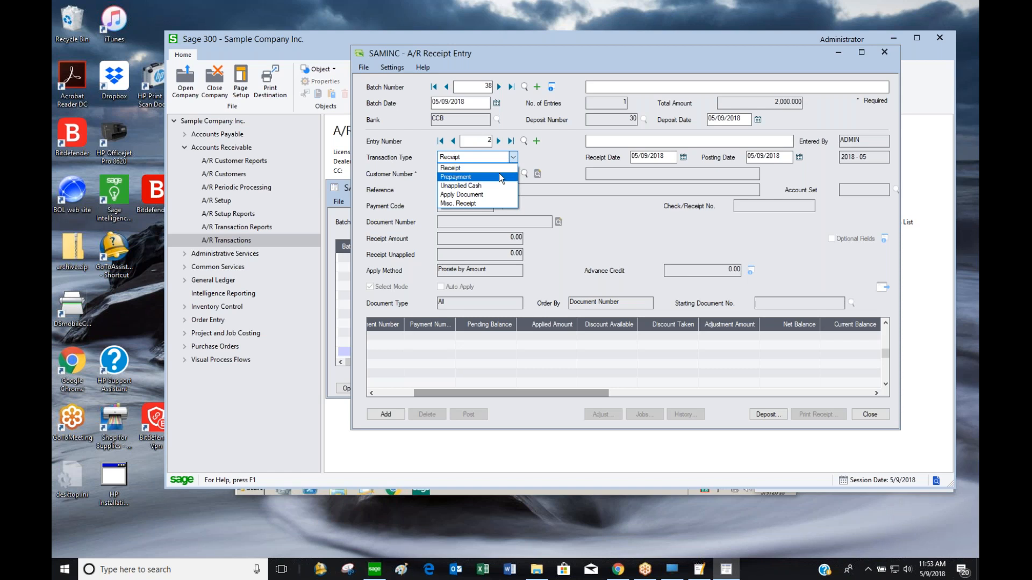
left_click(501, 177)
type("1000")
key("BackSpace")
key("BackSpace")
key("BackSpace")
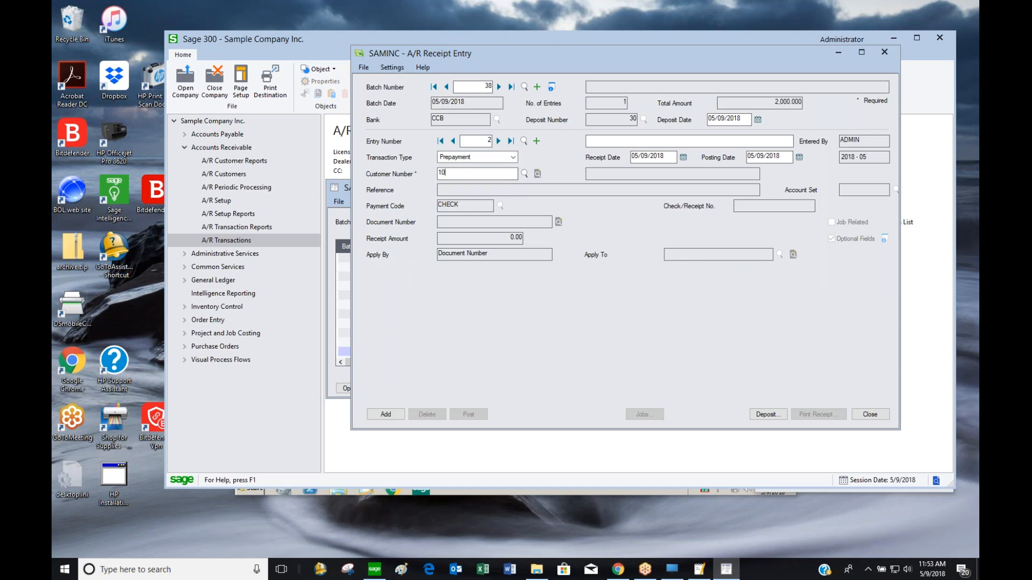
type("100")
key("Tab")
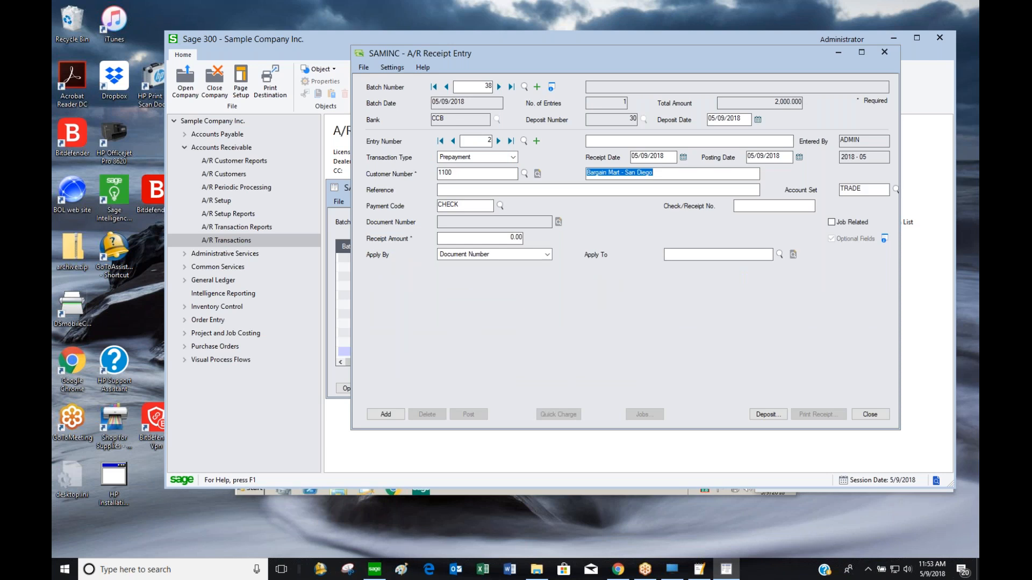
Enter check 456987 for 250.00 and add the prepayment as entry 2
left_click(774, 206)
type("456987")
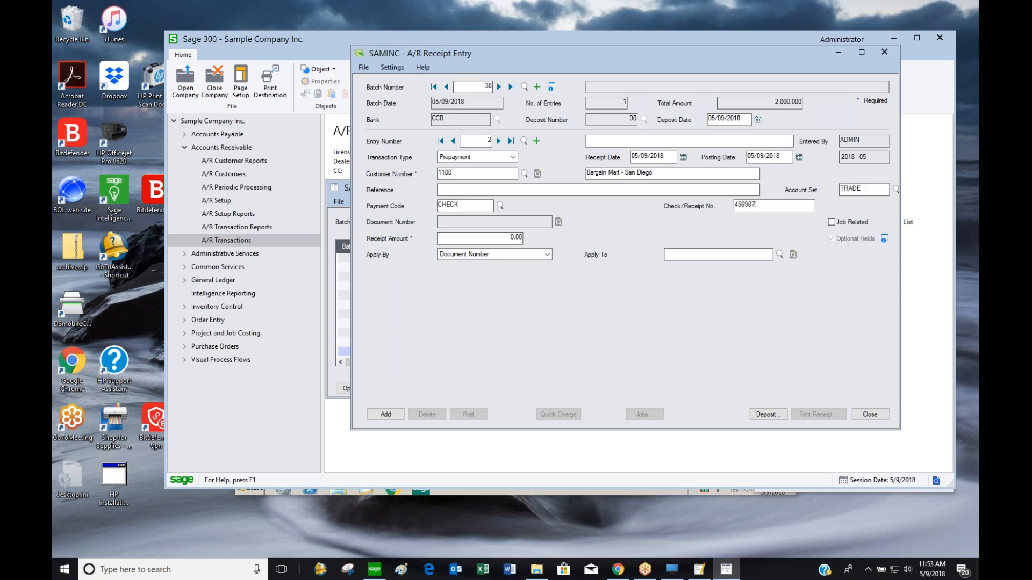
key("Tab")
left_click(500, 239)
type("250")
key("Tab")
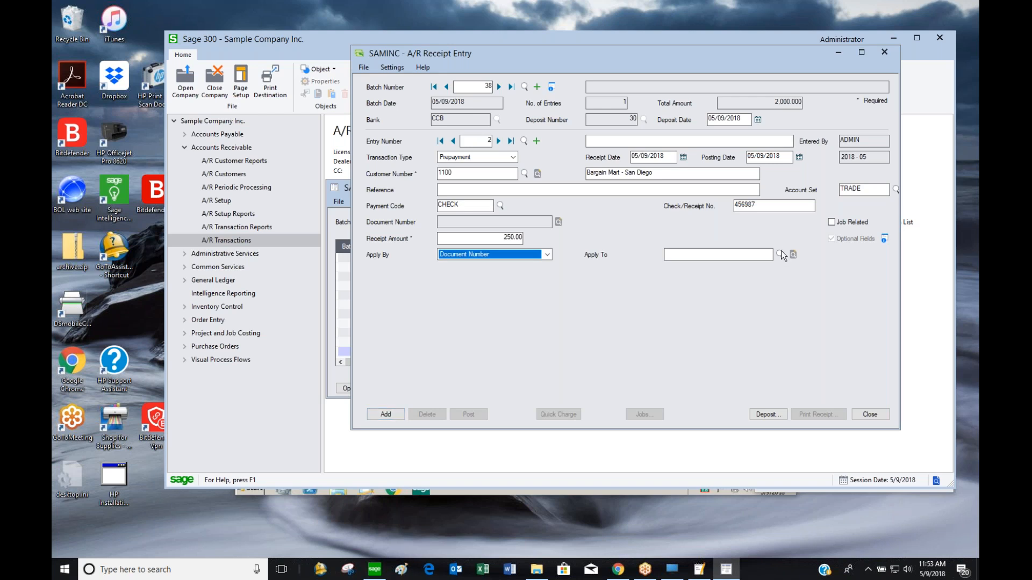
left_click(386, 414)
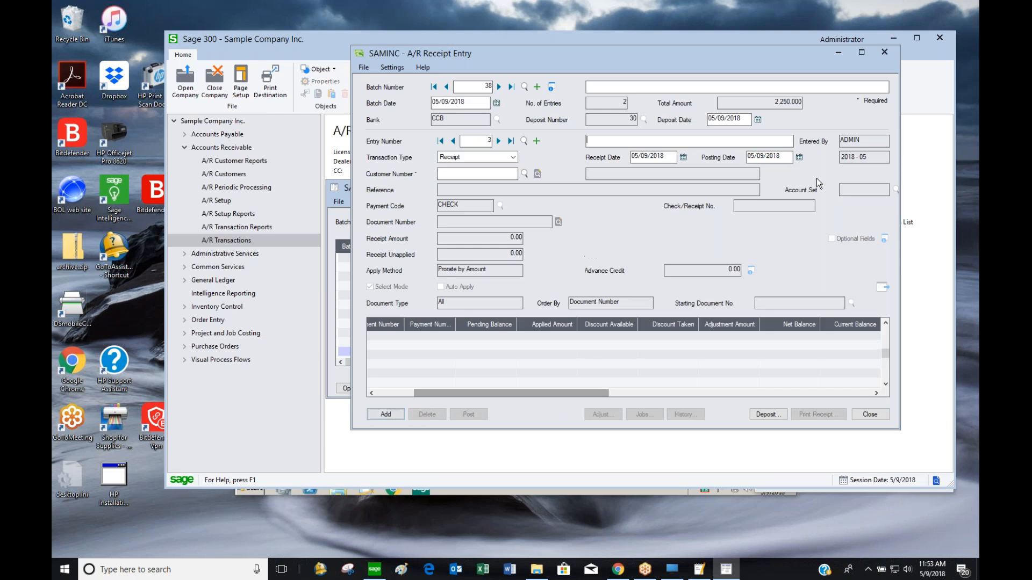
Create a new Misc. Receipt entry from Verizon, reference Refund, for 100.00
left_click(453, 141)
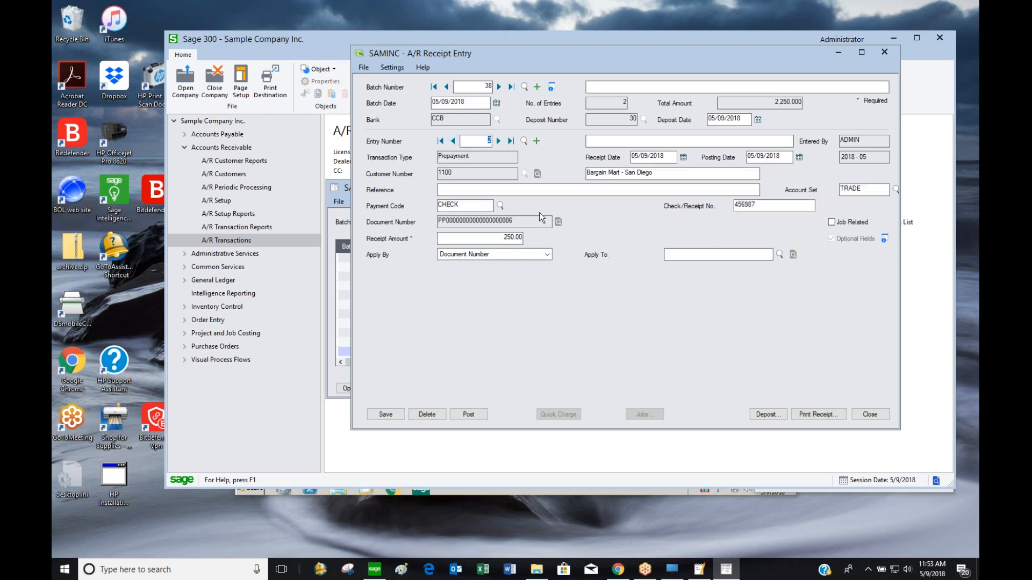
left_click(499, 141)
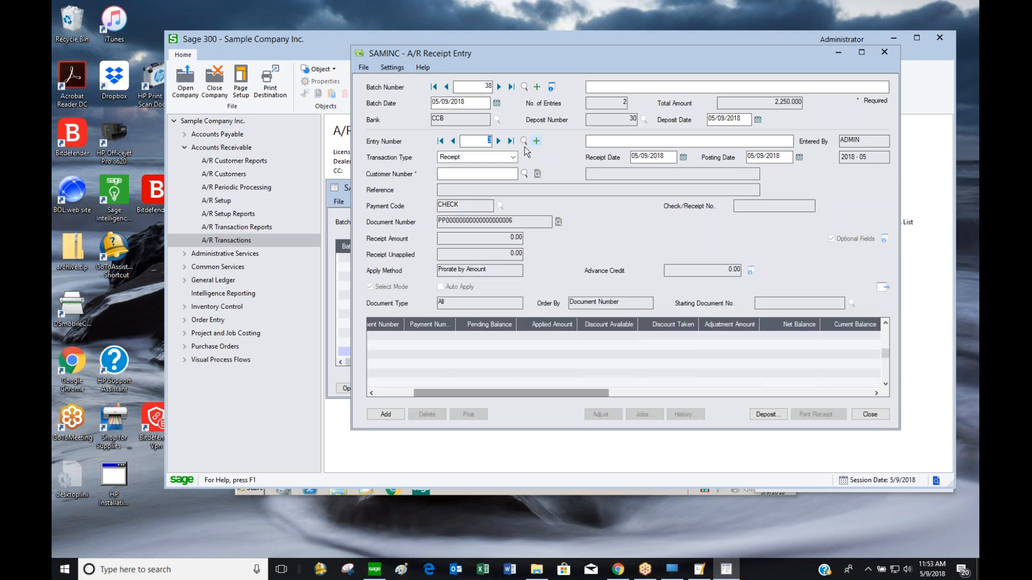
left_click(512, 156)
left_click(484, 204)
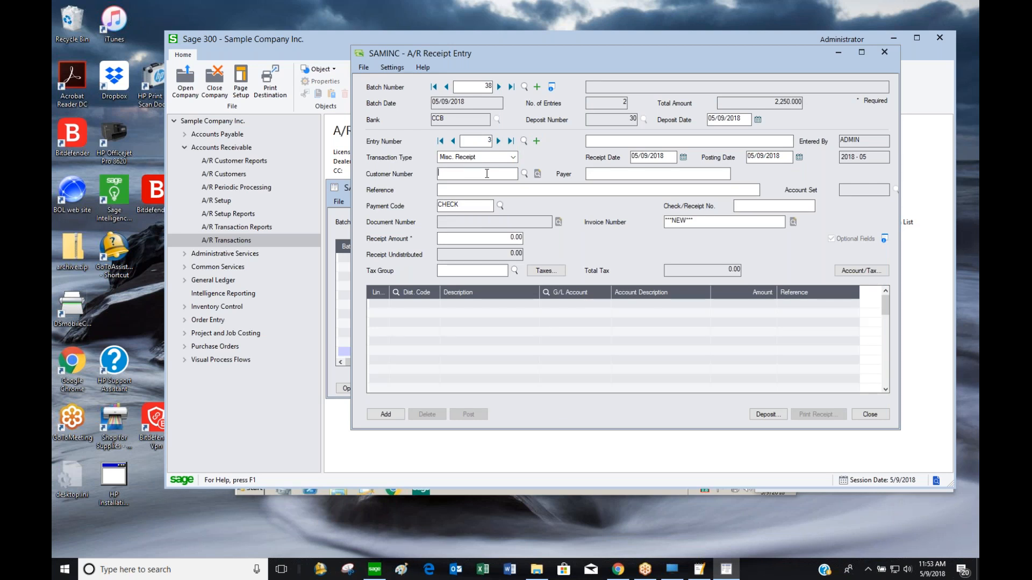
type("Verizon")
type("Ref")
type("und")
key("Tab")
key("Tab")
key("Tab")
key("Tab")
type("100")
key("Tab")
Distribute the 100.00 to G/L account 6000 and save the entry
left_click(582, 303)
left_click(584, 293)
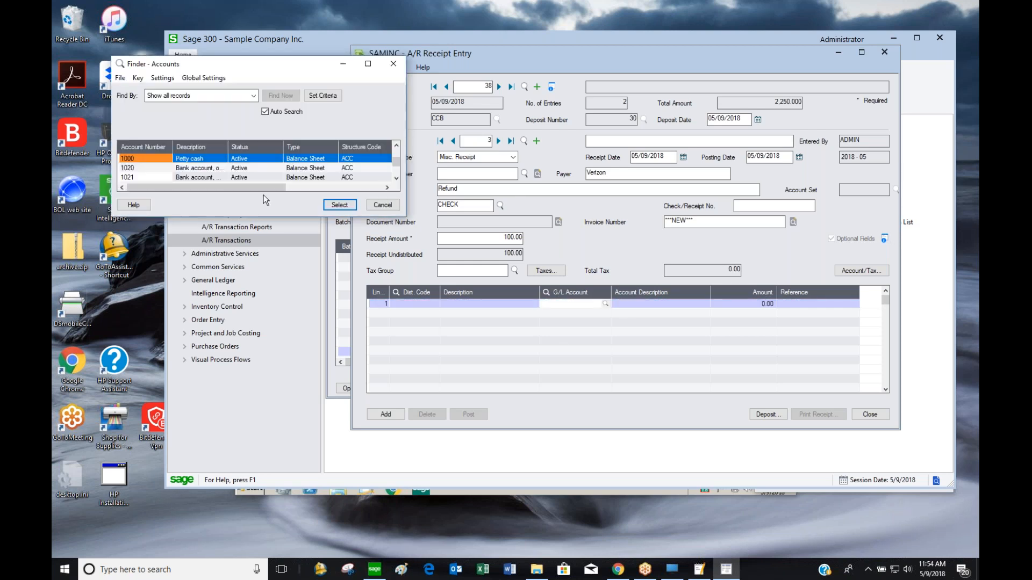
key("Escape")
type("6000")
key("Tab")
type("100")
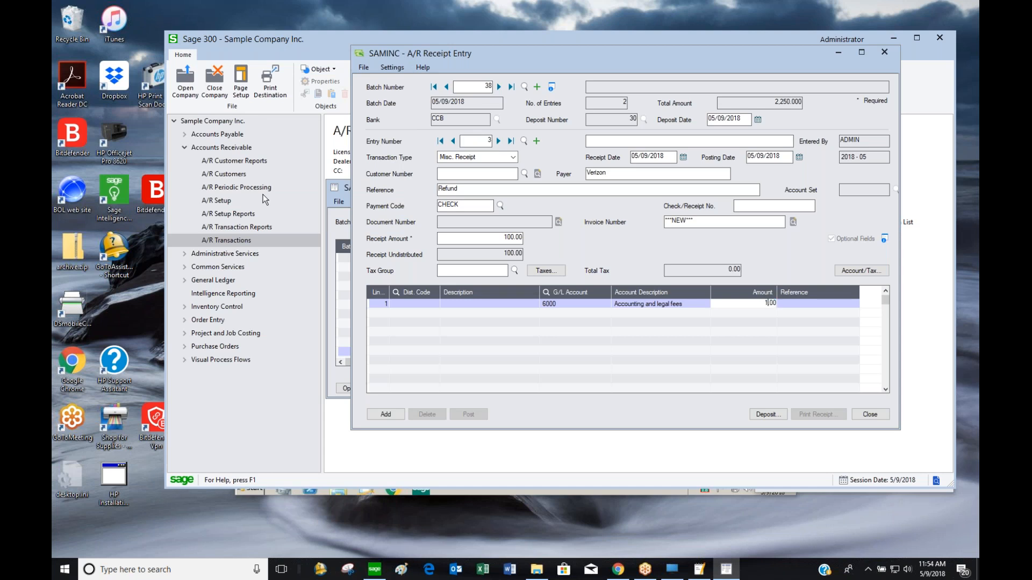
left_click(385, 414)
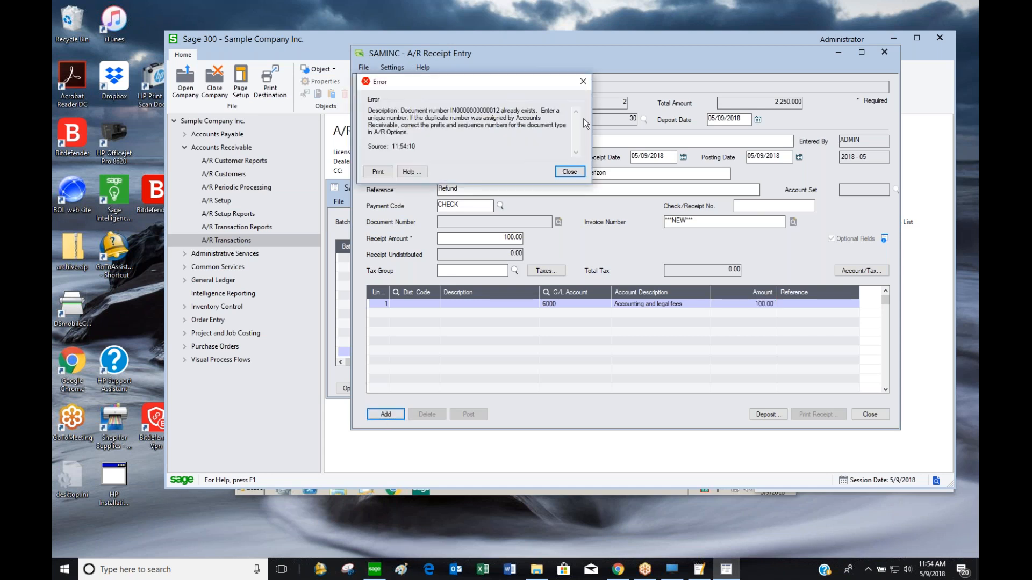
left_click(570, 172)
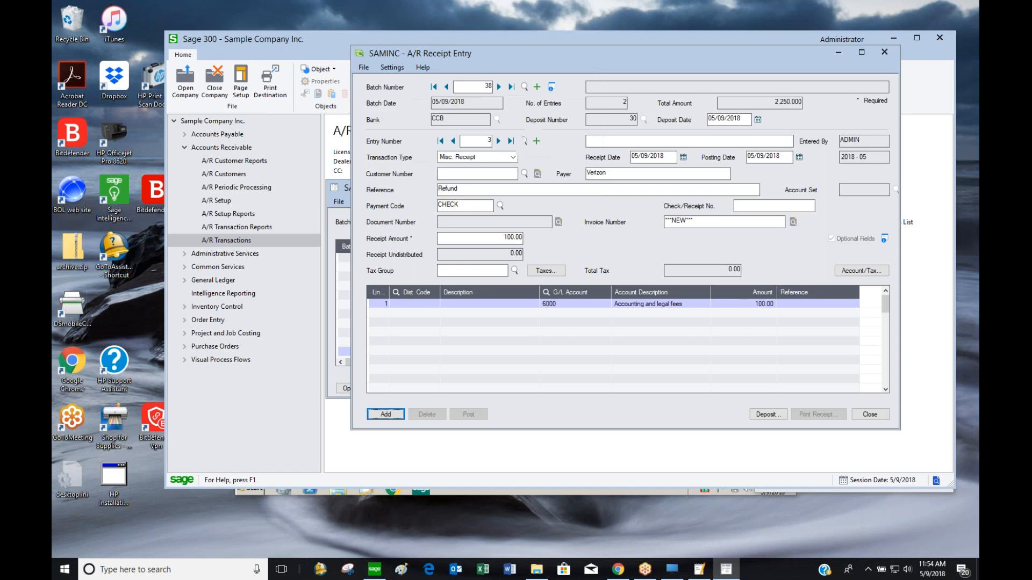
left_click(720, 222)
type("6554654654")
left_click(385, 414)
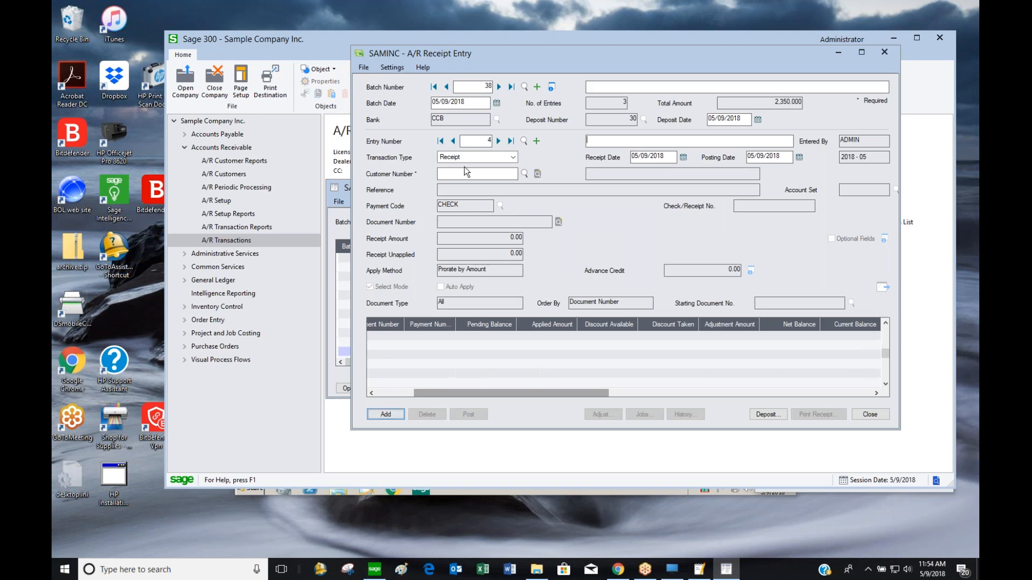
left_click(453, 142)
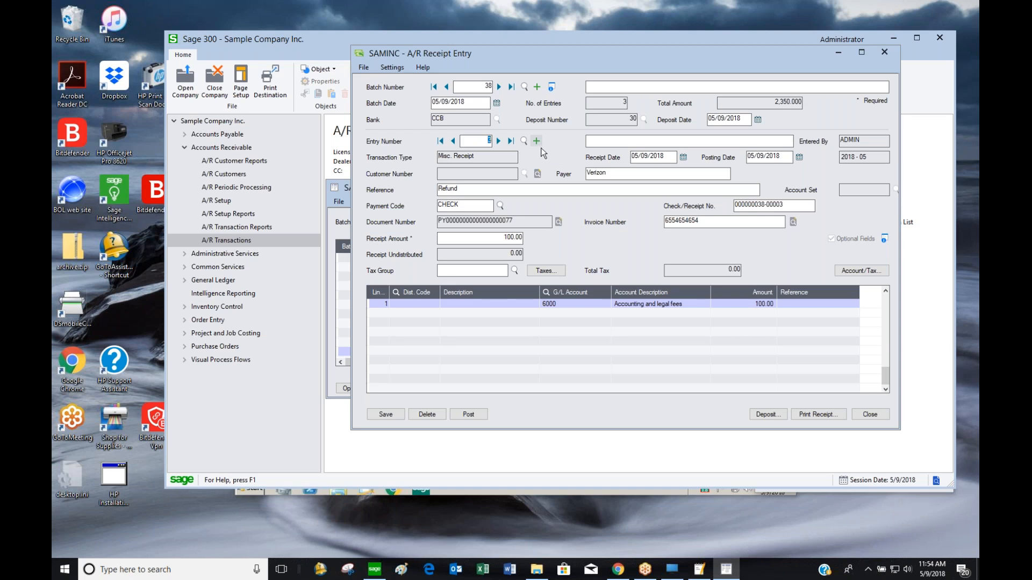
Post receipt batch 38 (three entries, 2,350.00)
left_click(469, 414)
left_click(510, 325)
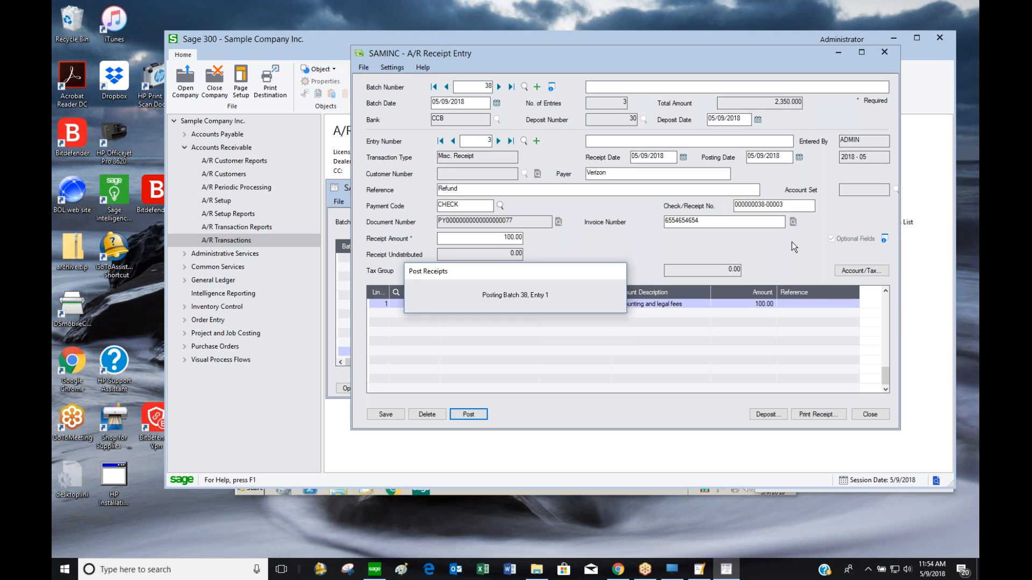
left_click(578, 173)
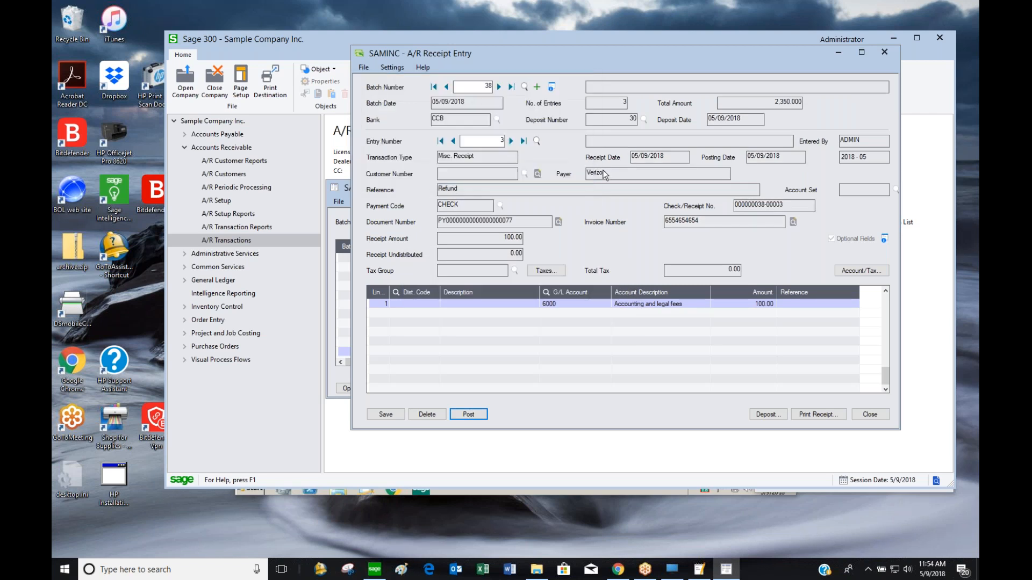
Start new receipt batch 39 with an Apply Document entry for customer 1100
left_click(536, 86)
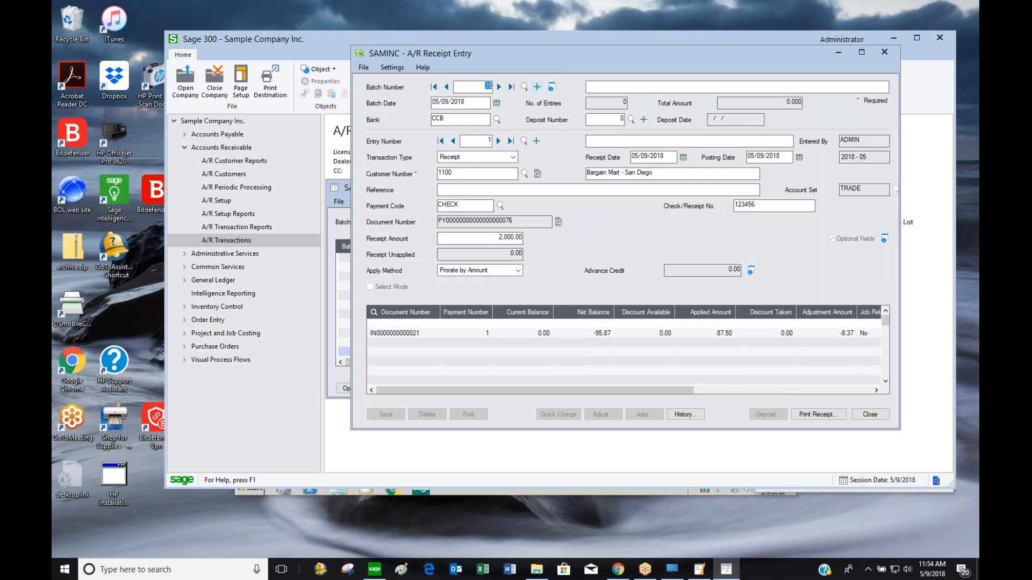
type("1000")
key("BackSpace")
key("BackSpace")
key("BackSpace")
type("1000")
key("BackSpace")
key("Tab")
left_click(468, 159)
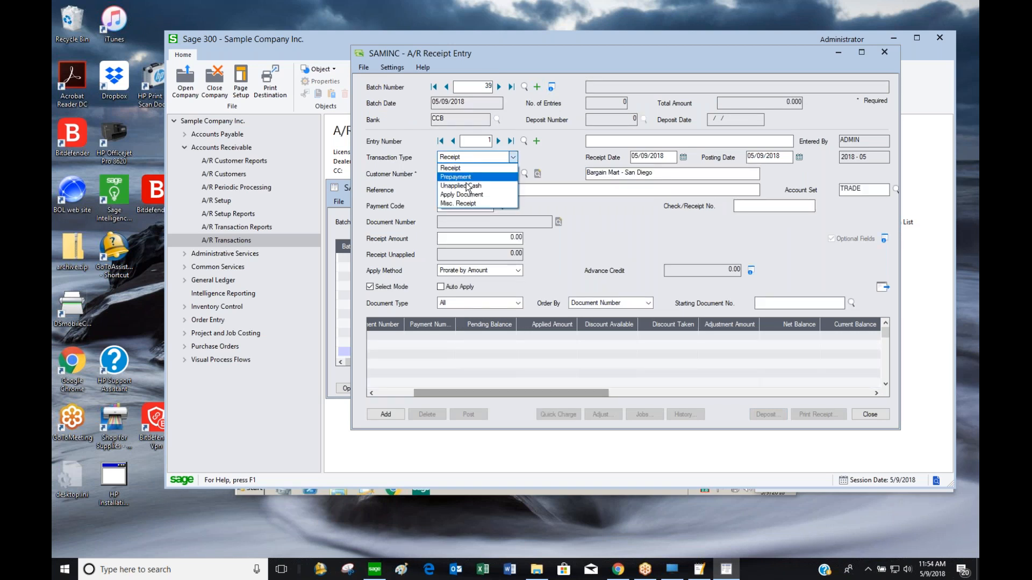
left_click(465, 195)
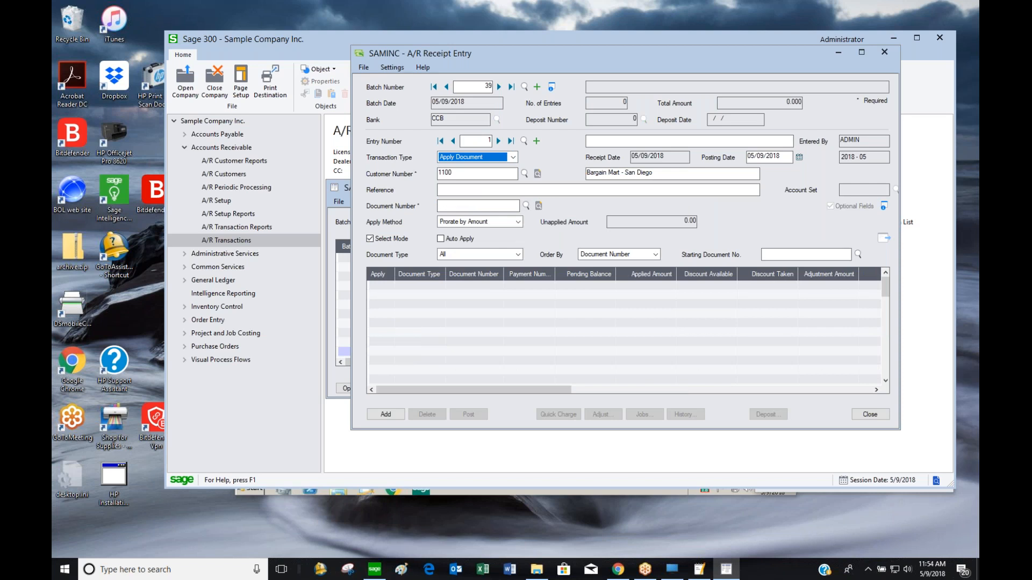
left_click(526, 206)
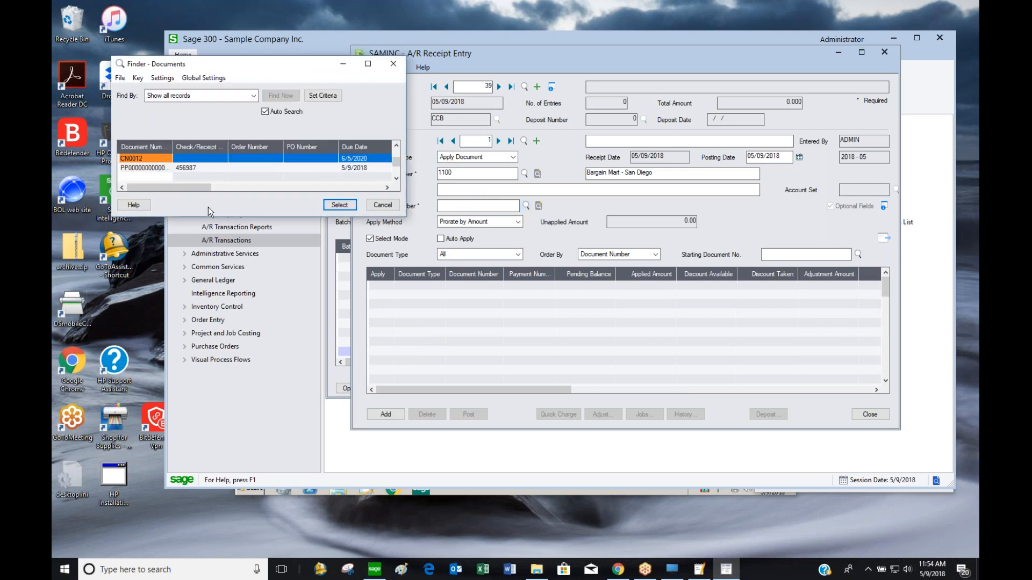
left_click(225, 168)
left_click(349, 188)
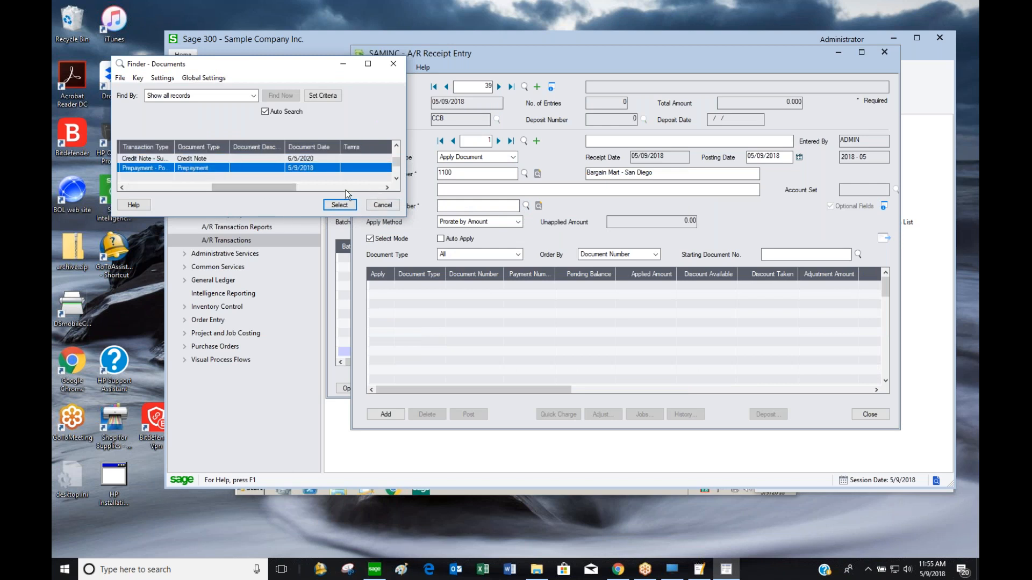
left_click(352, 188)
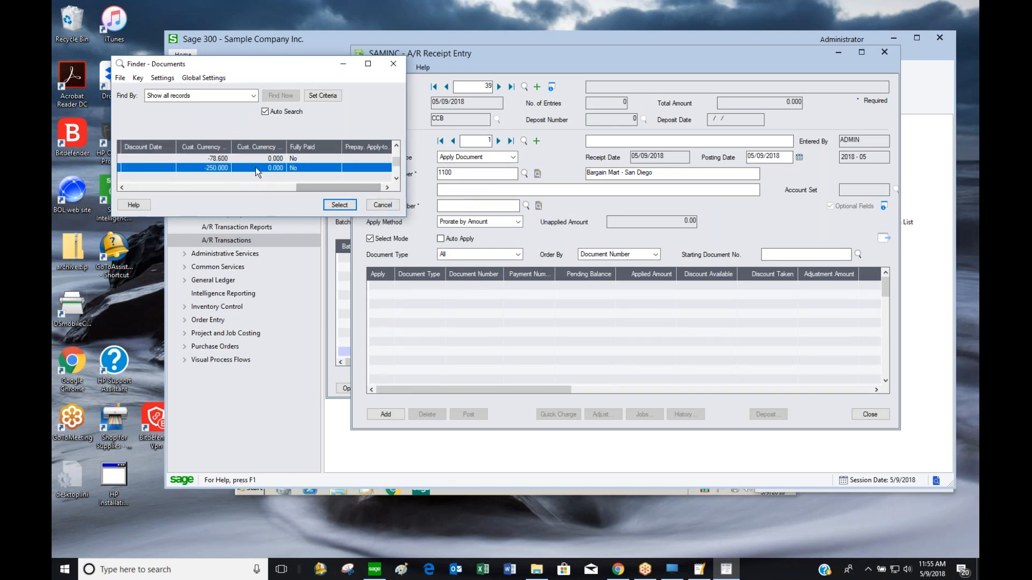
left_click(339, 205)
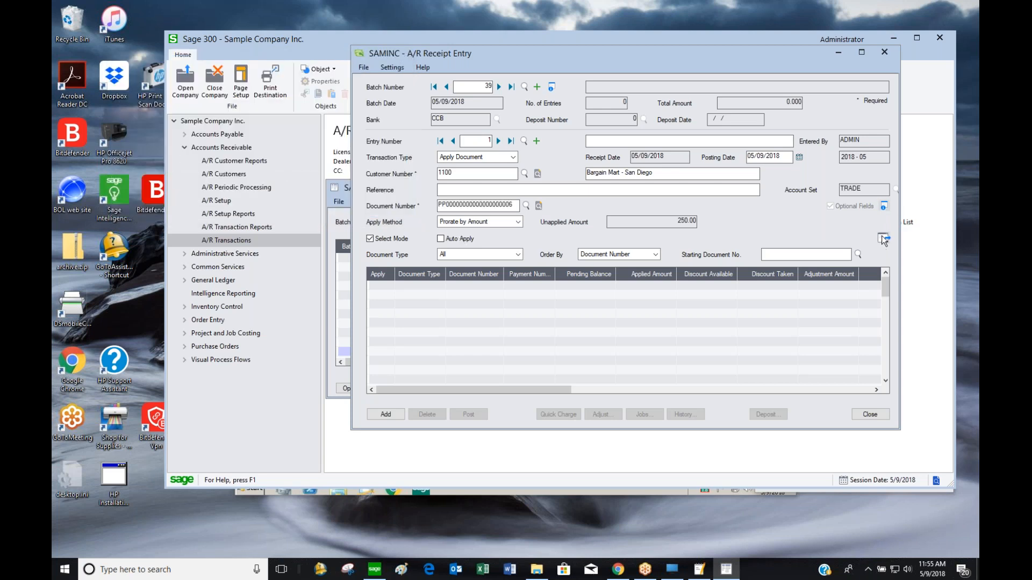
left_click(882, 239)
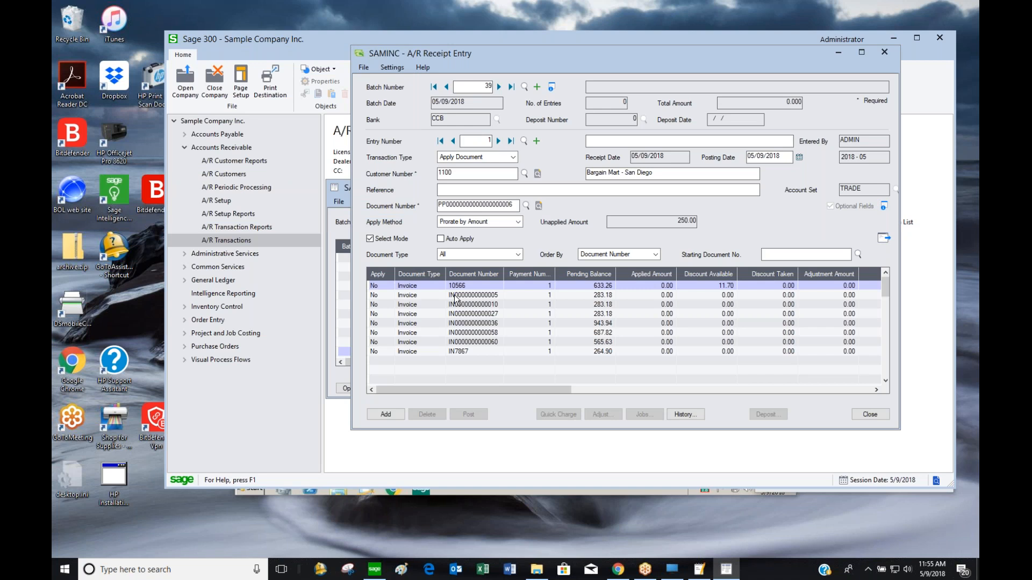
left_click(388, 297)
double_click(388, 299)
left_click(612, 286)
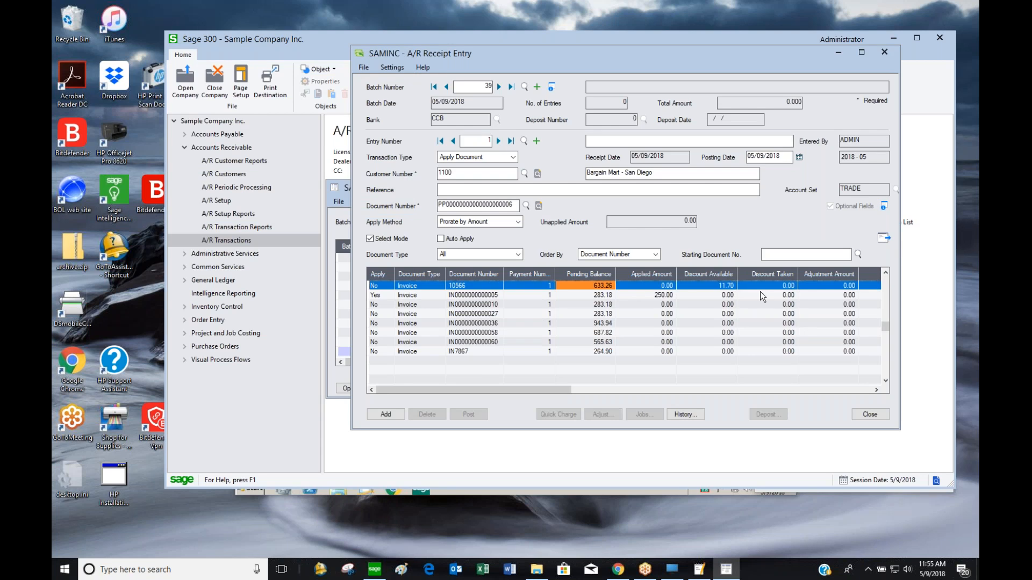
left_click(394, 413)
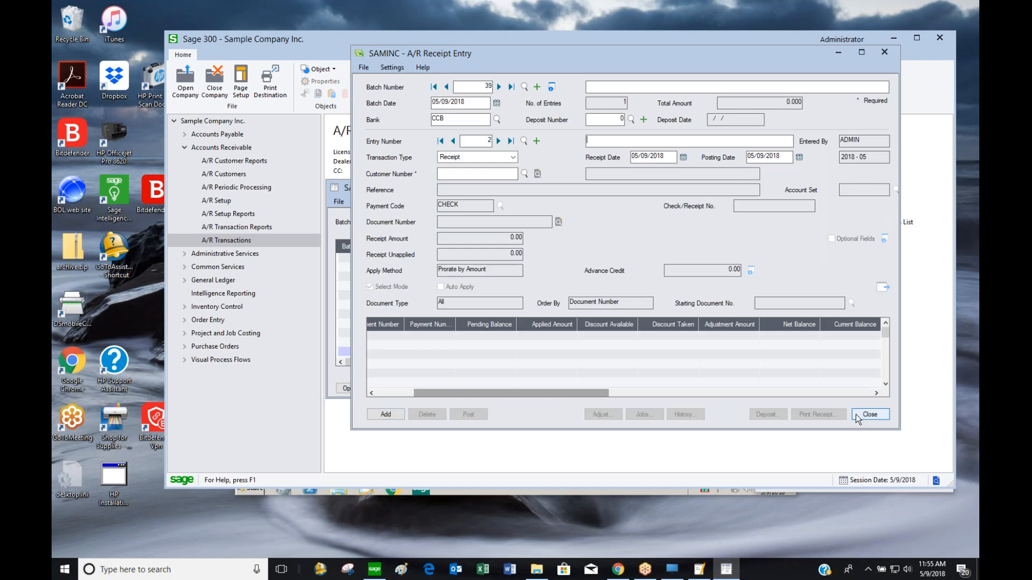
left_click(453, 141)
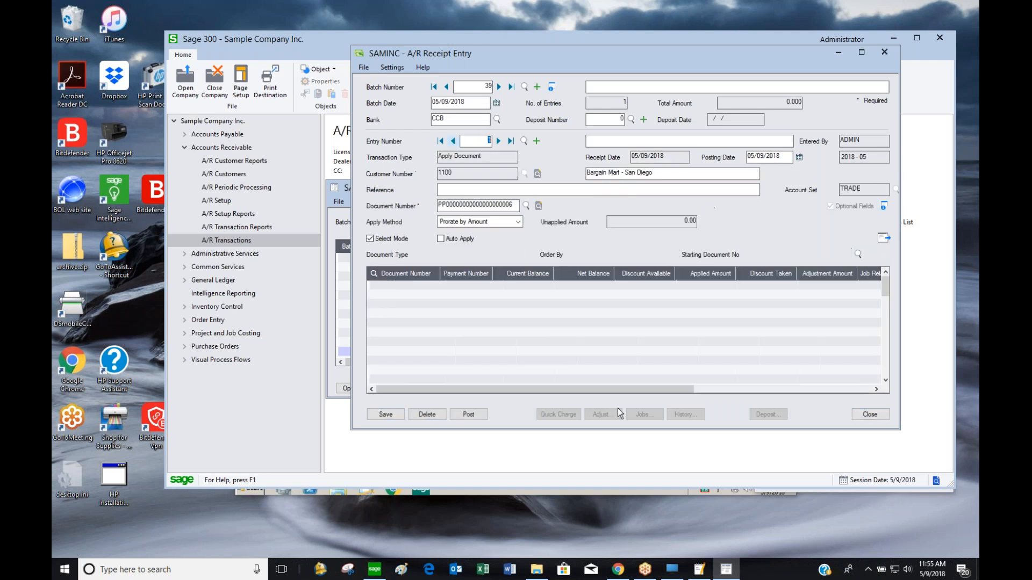
left_click(469, 414)
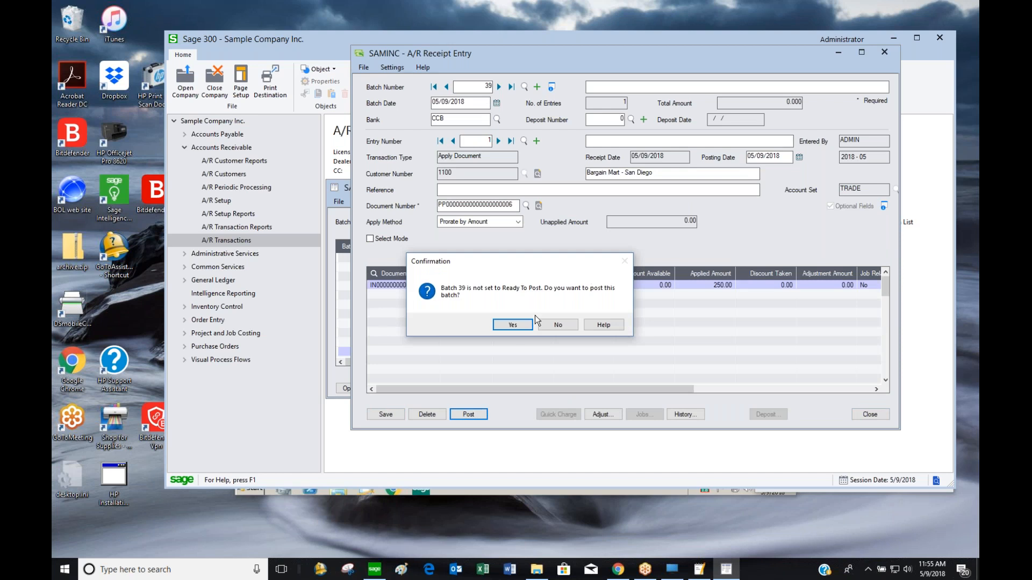
left_click(512, 325)
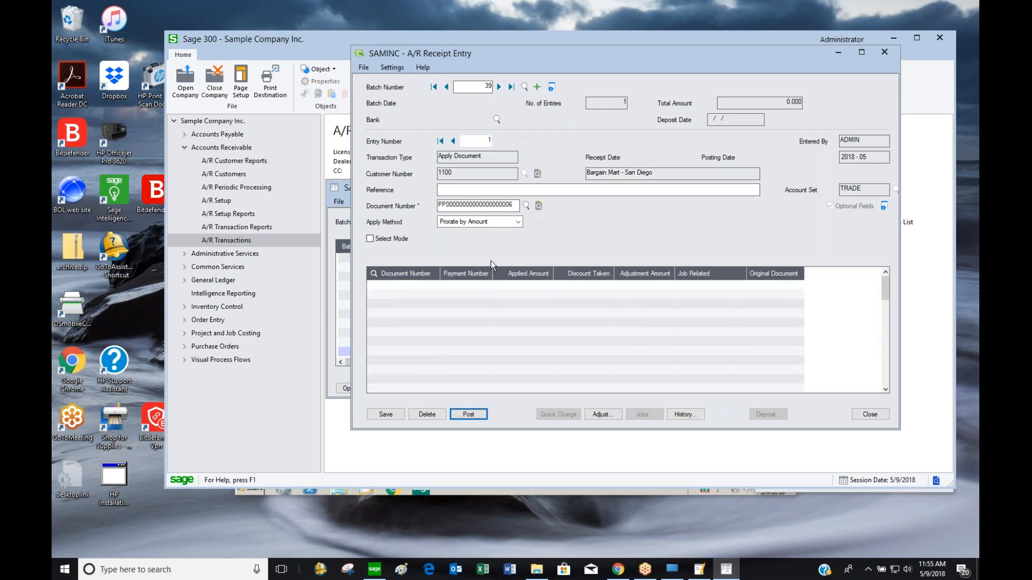
left_click(569, 176)
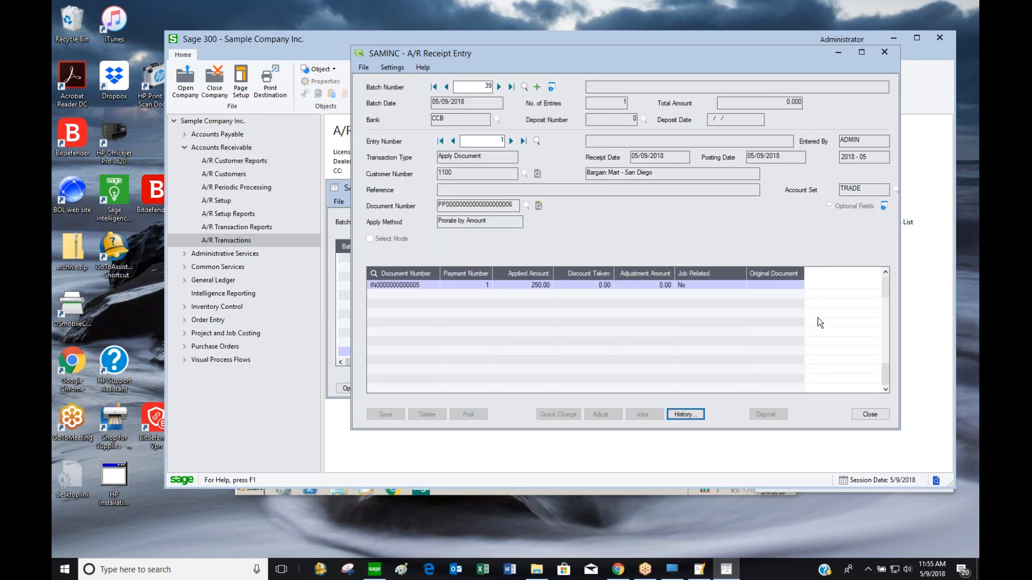
Close the receipt windows and start a new batch from the A/R Invoice Batch List
left_click(877, 415)
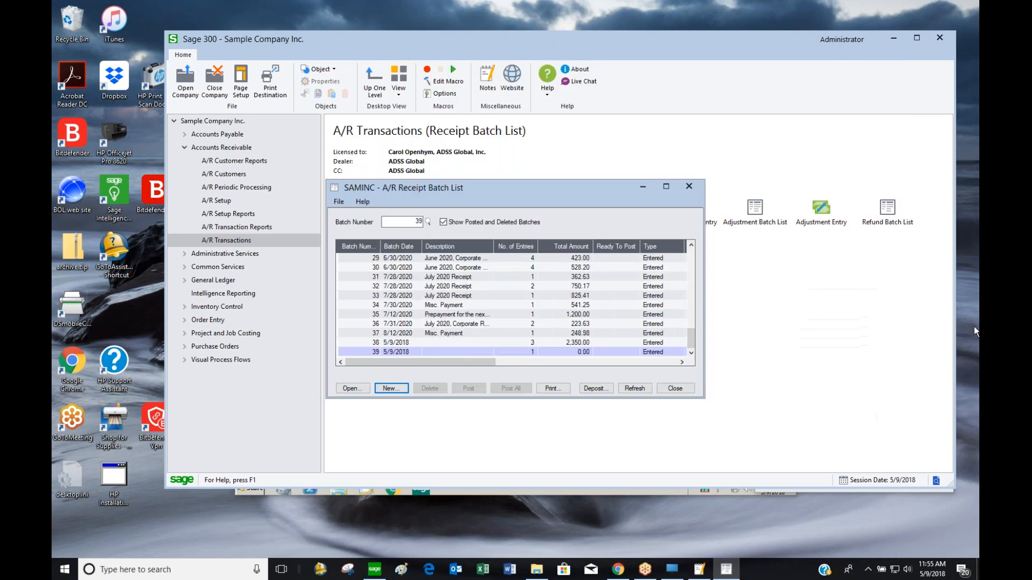
left_click(674, 388)
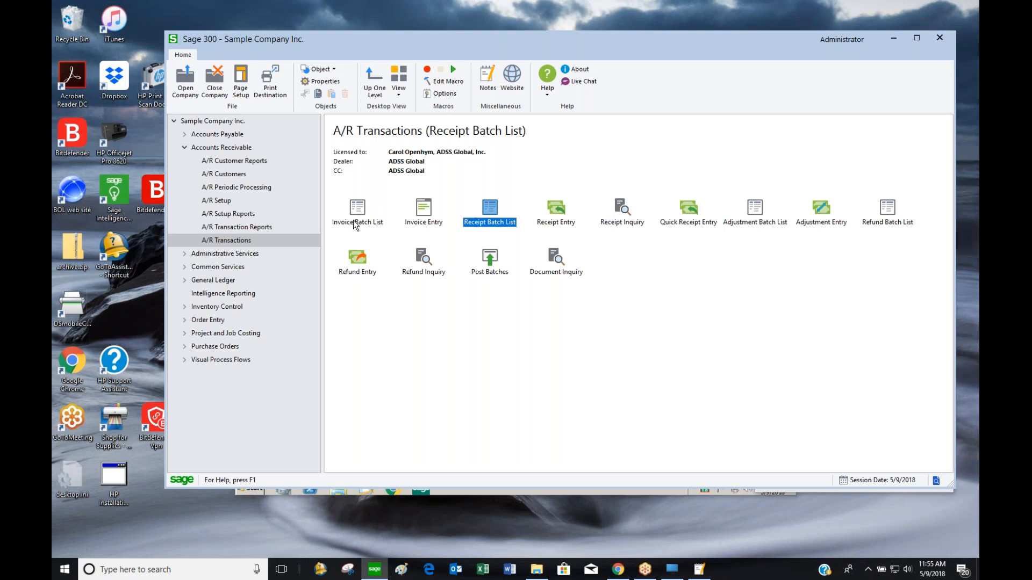
double_click(353, 227)
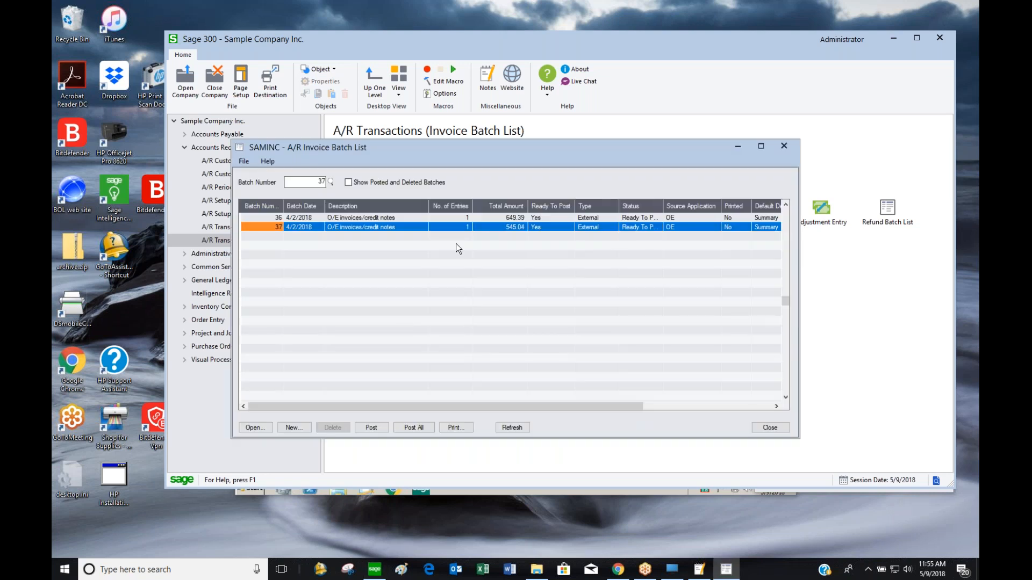
left_click(293, 427)
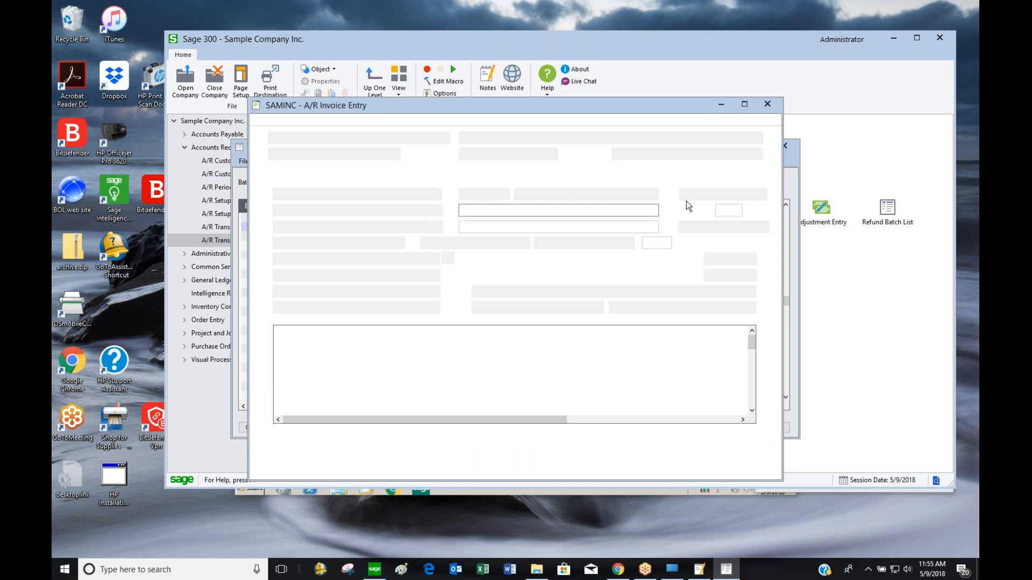
Describe the batch as 'credit note demo' and enter a Credit Note for customer 1100
left_click(475, 136)
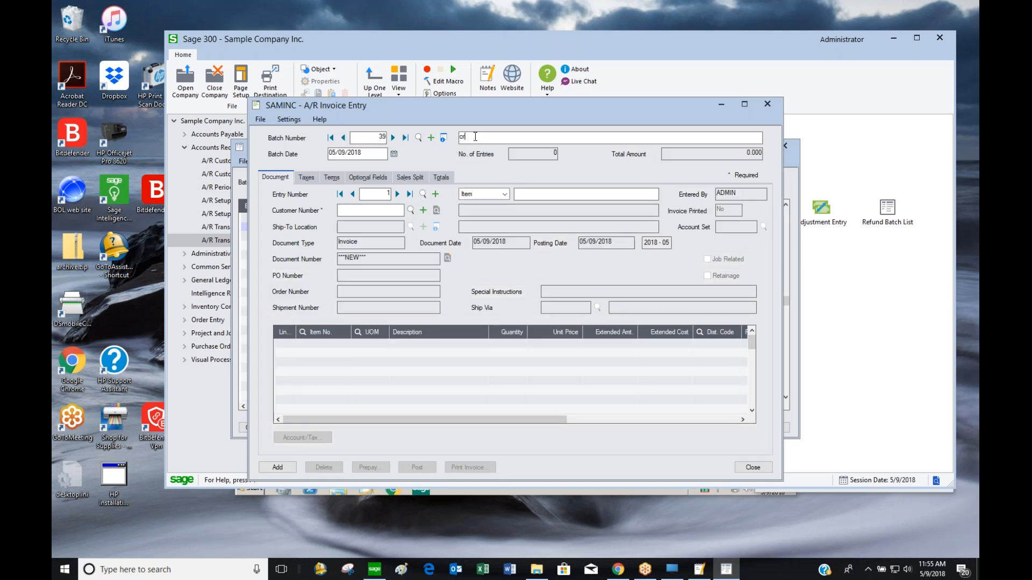
type("credit note demo")
key("Tab")
key("Tab")
type("1100")
key("Tab")
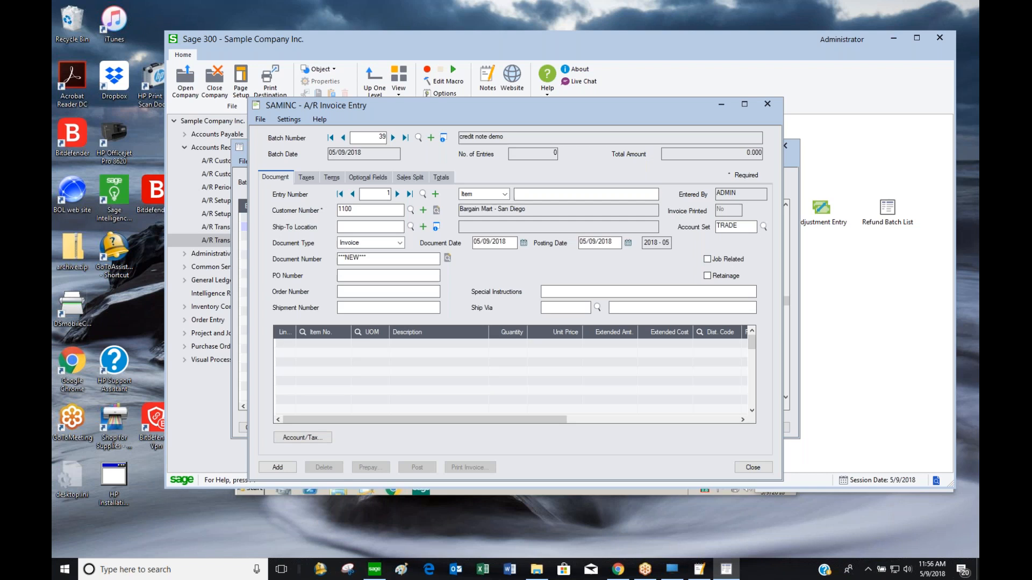
left_click(385, 243)
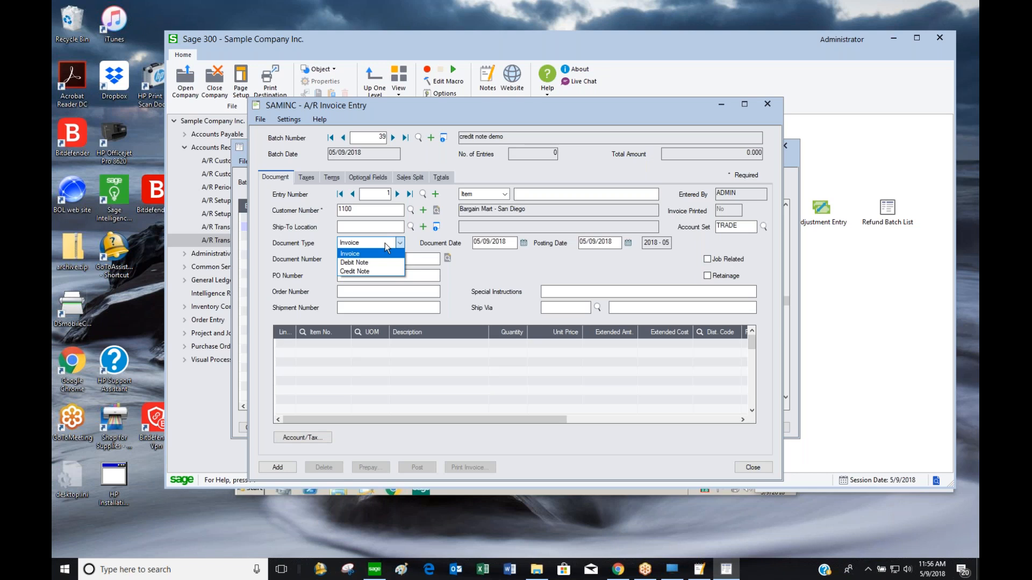
left_click(377, 272)
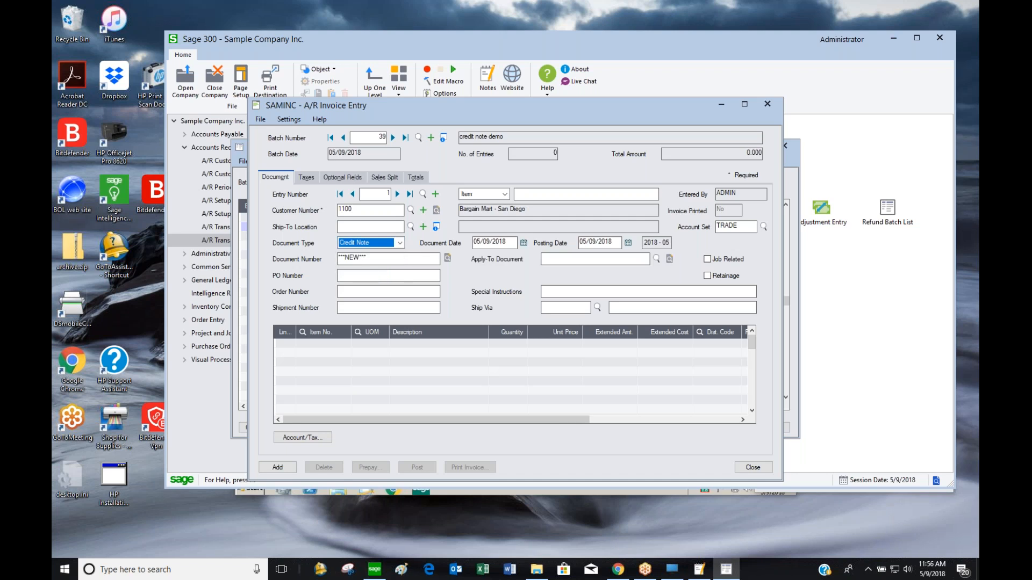
left_click(659, 260)
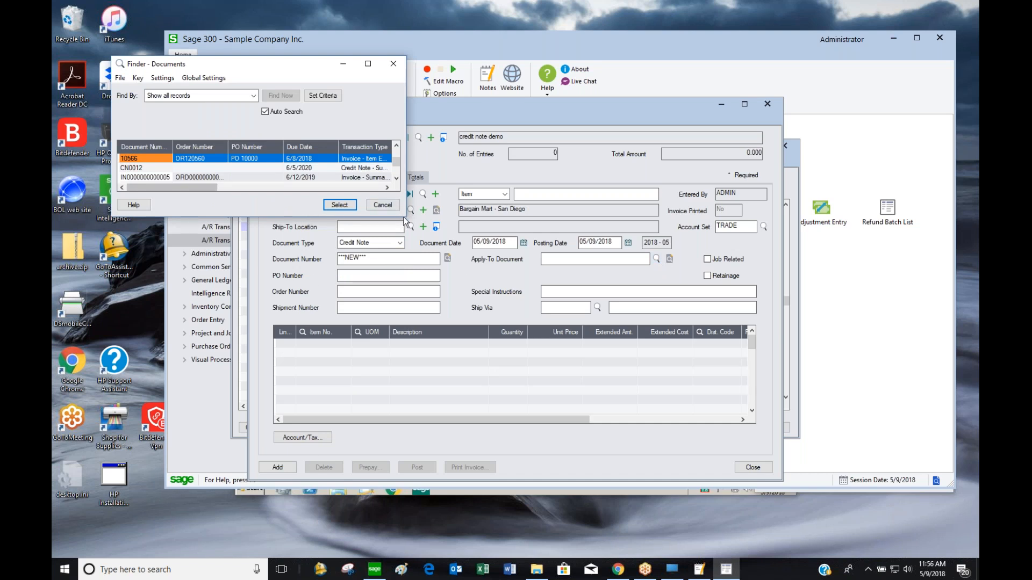
left_click(396, 179)
left_click(396, 179)
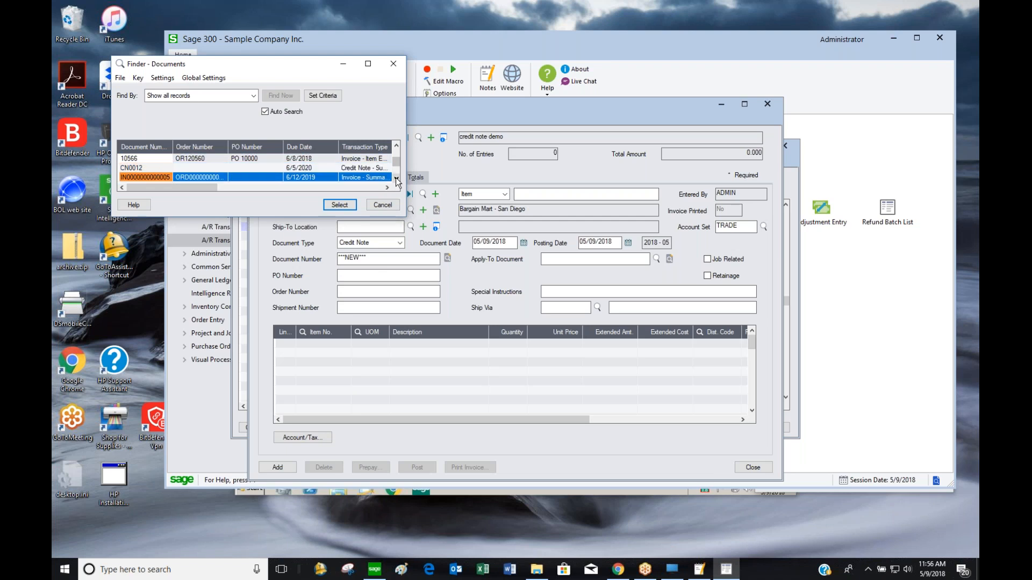
left_click(322, 187)
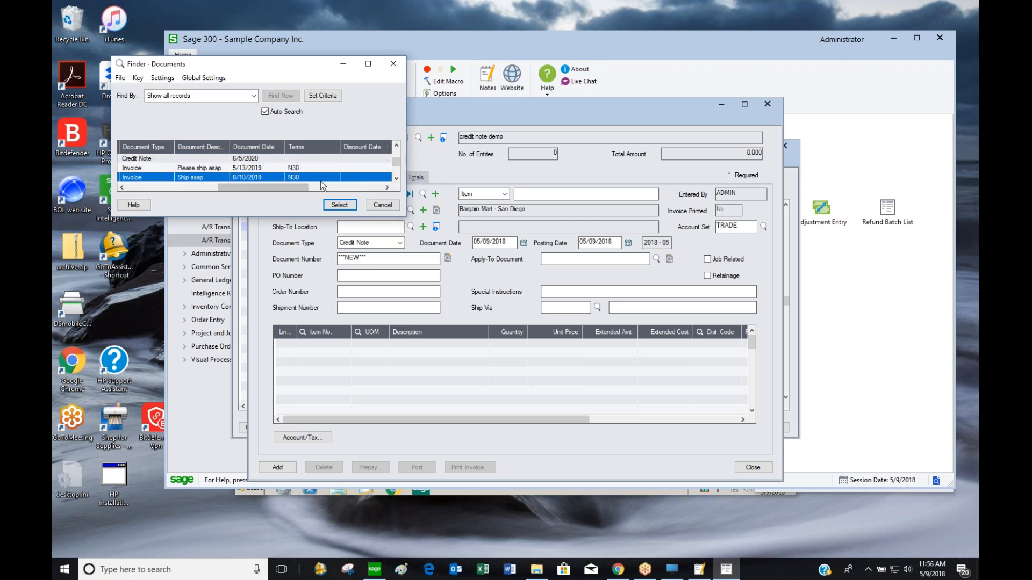
double_click(249, 176)
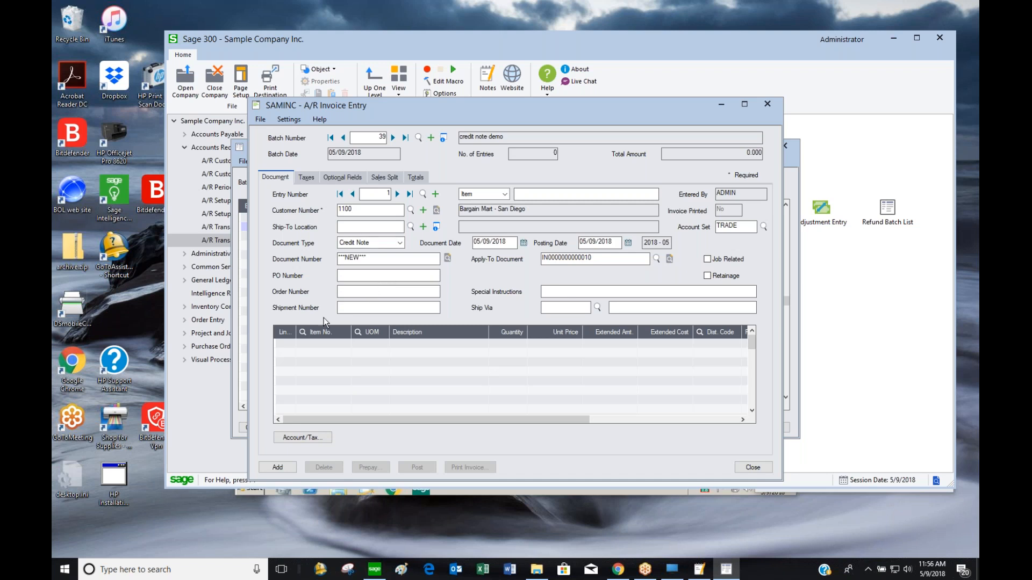
left_click(309, 344)
left_click(320, 332)
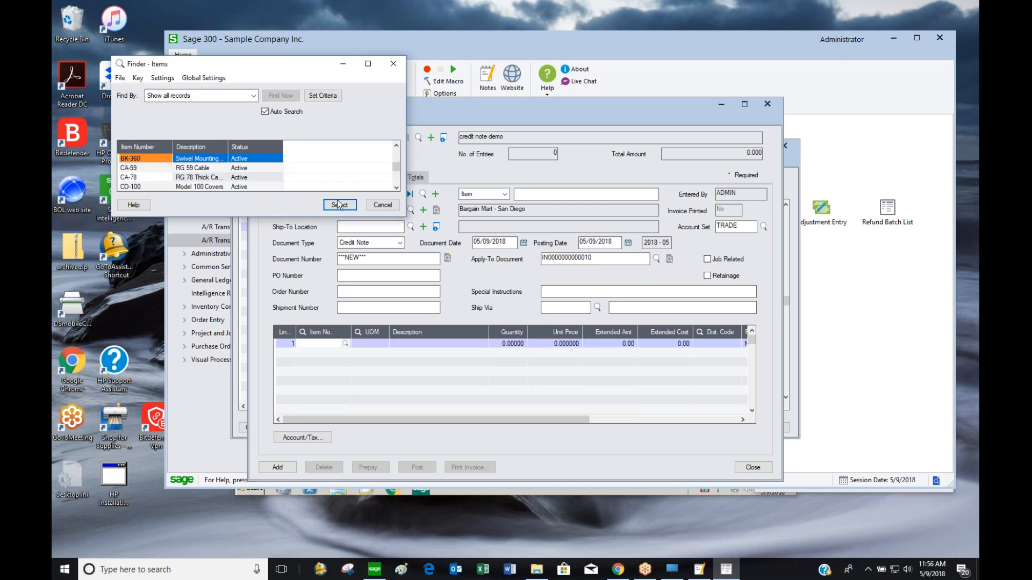
double_click(163, 171)
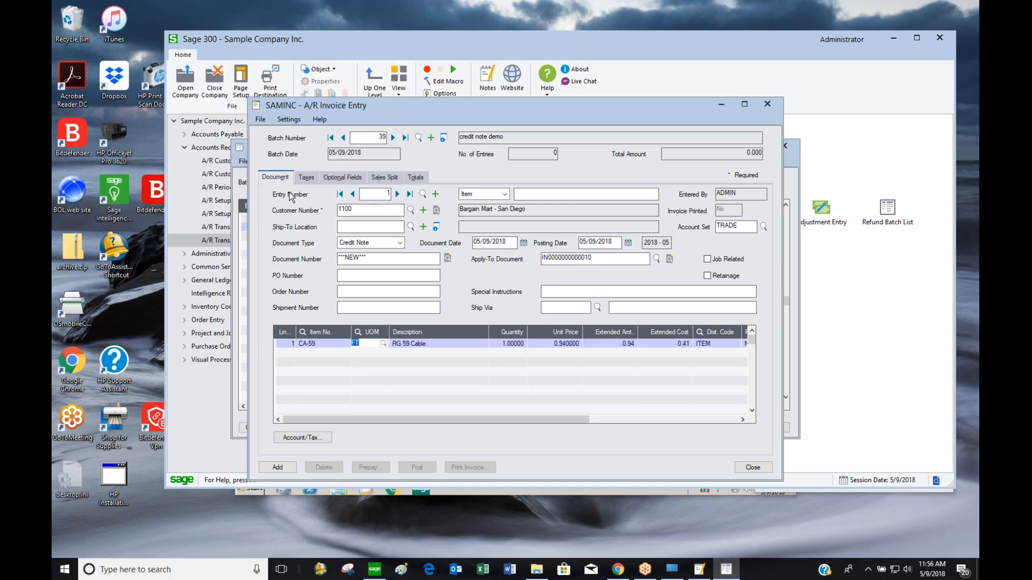
key("Tab")
key("Tab")
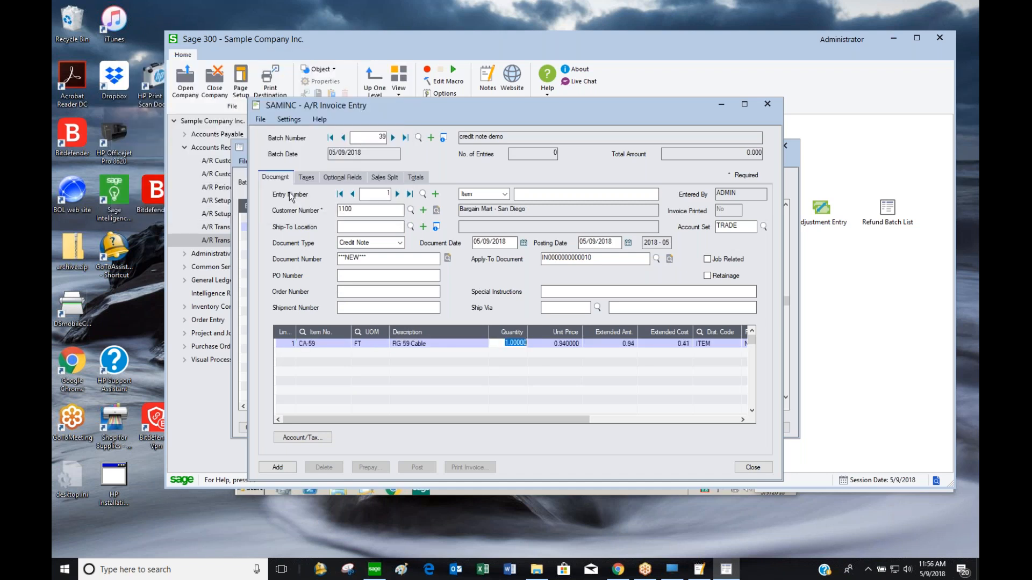
type("10")
key("Tab")
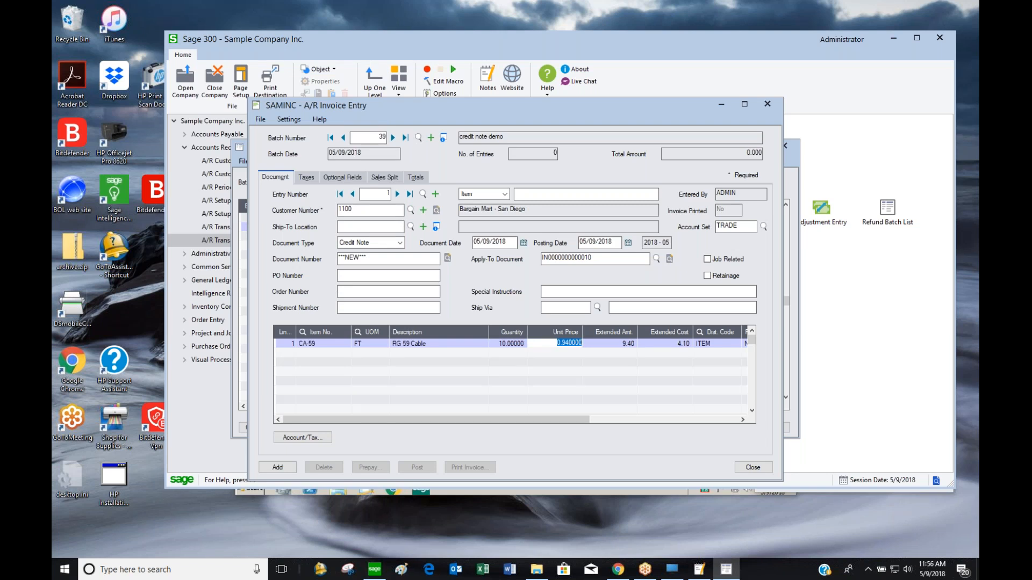
left_click(263, 466)
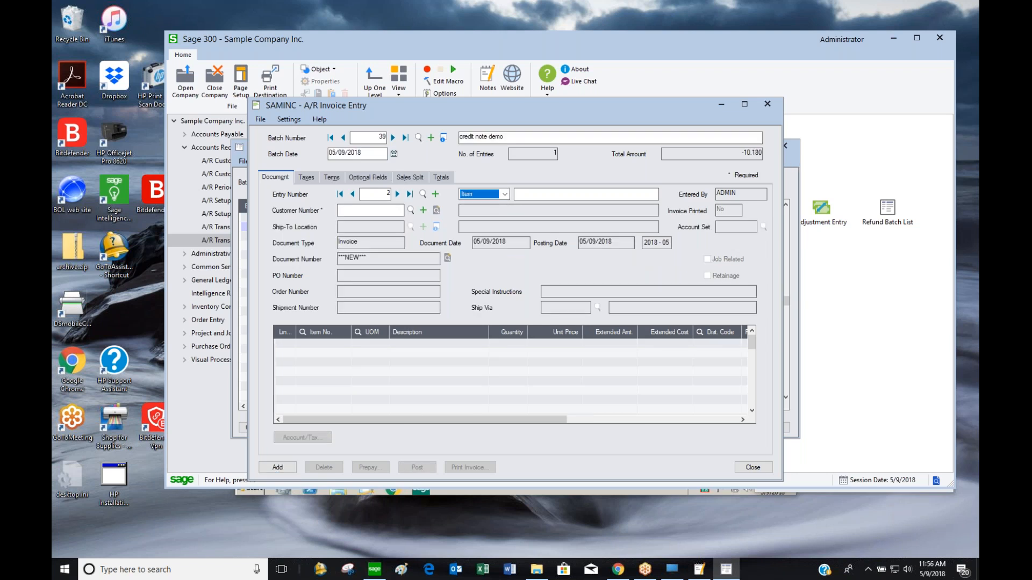
left_click(352, 194)
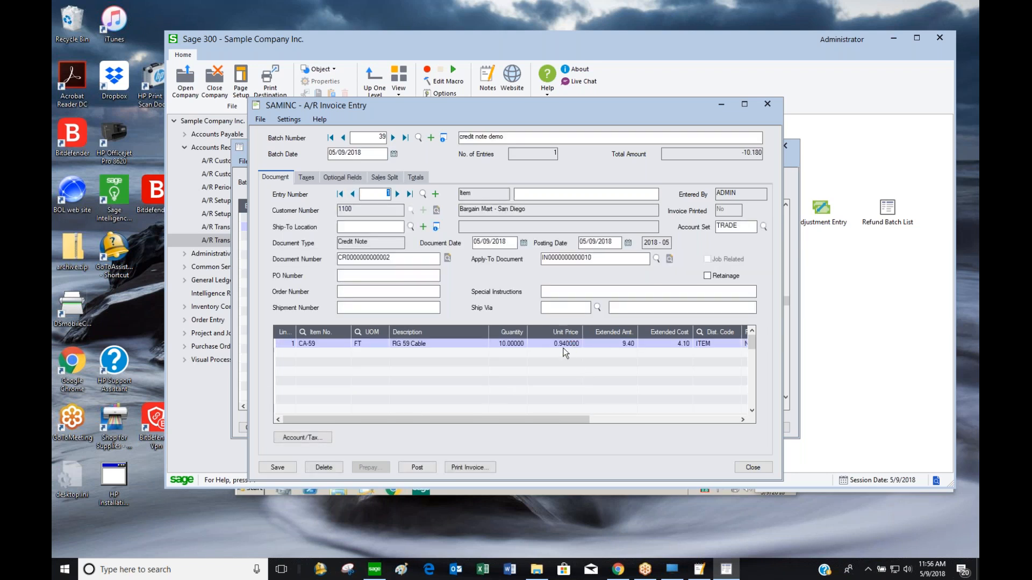
Open the Apply-To Document finder and enlarge it to show invoice 10566, CN0012 and all columns
left_click(589, 259)
left_click(656, 259)
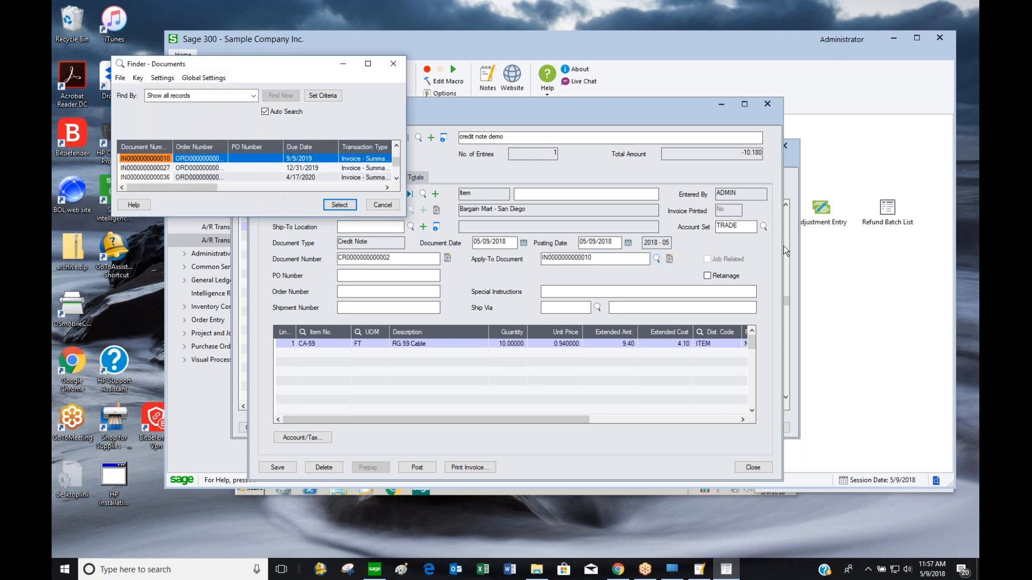
left_click_drag(405, 218, 801, 217)
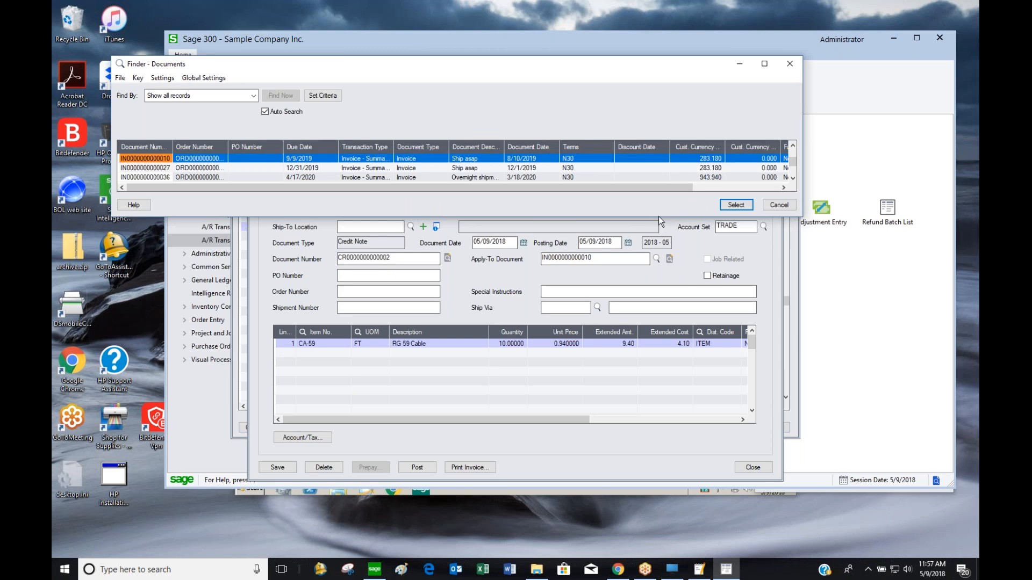
left_click_drag(658, 217, 659, 417)
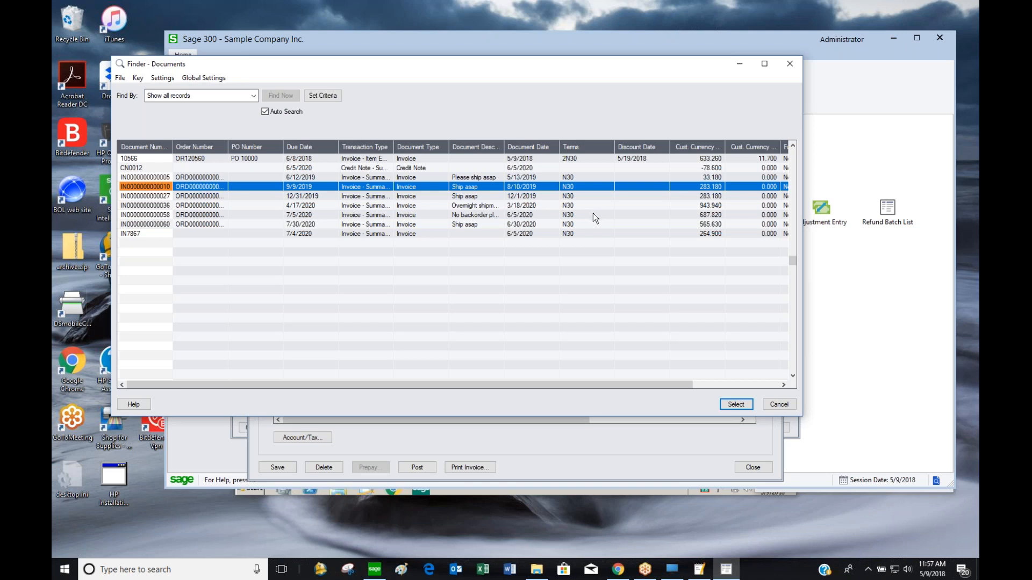
left_click(732, 404)
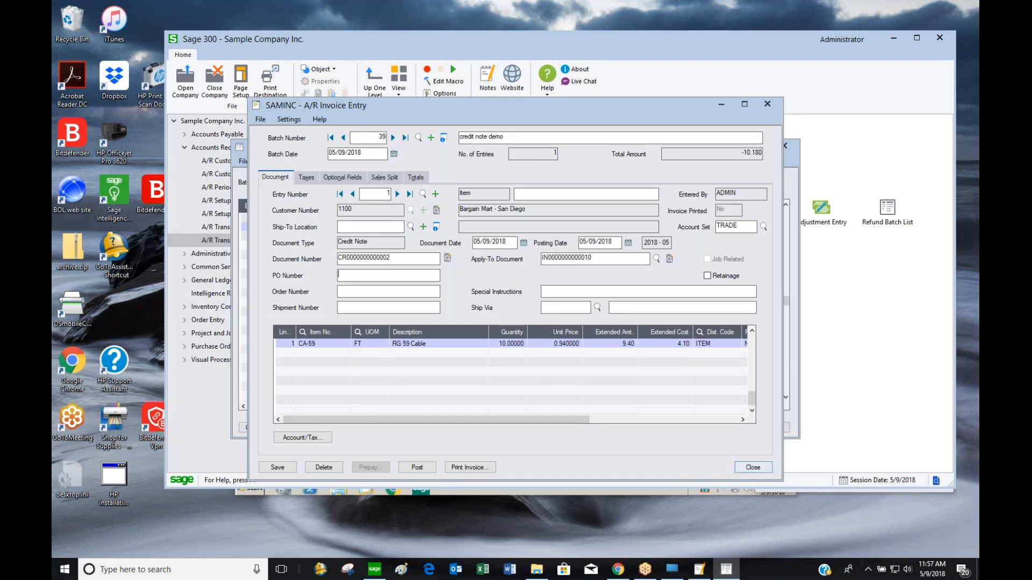
left_click(412, 469)
left_click(524, 323)
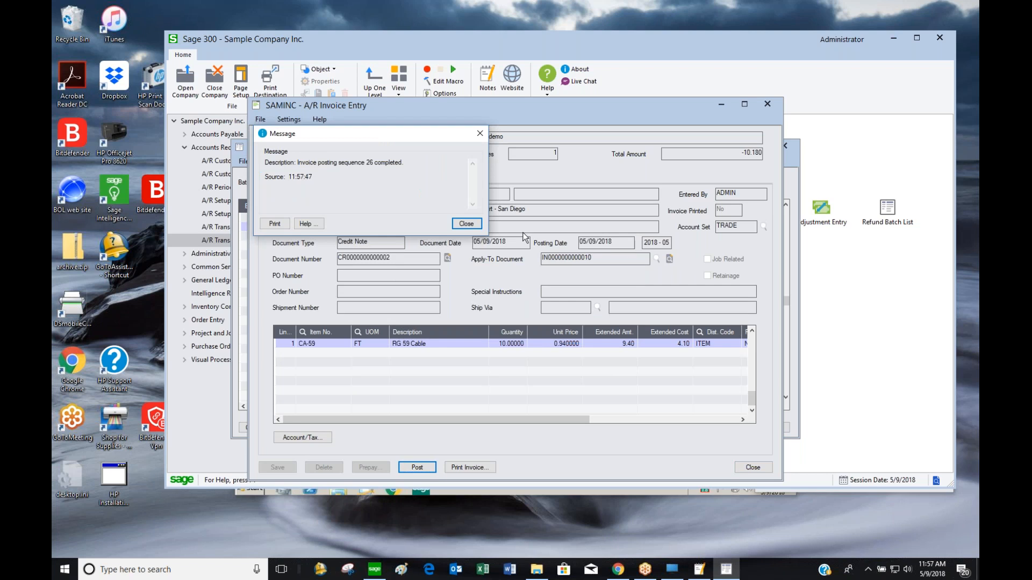
left_click(460, 227)
left_click(747, 468)
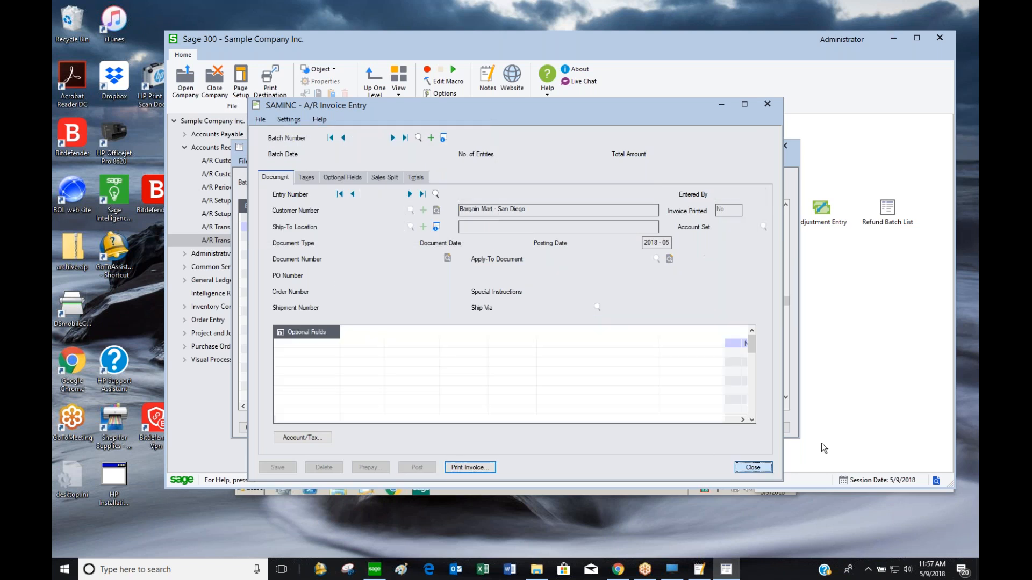
left_click(774, 428)
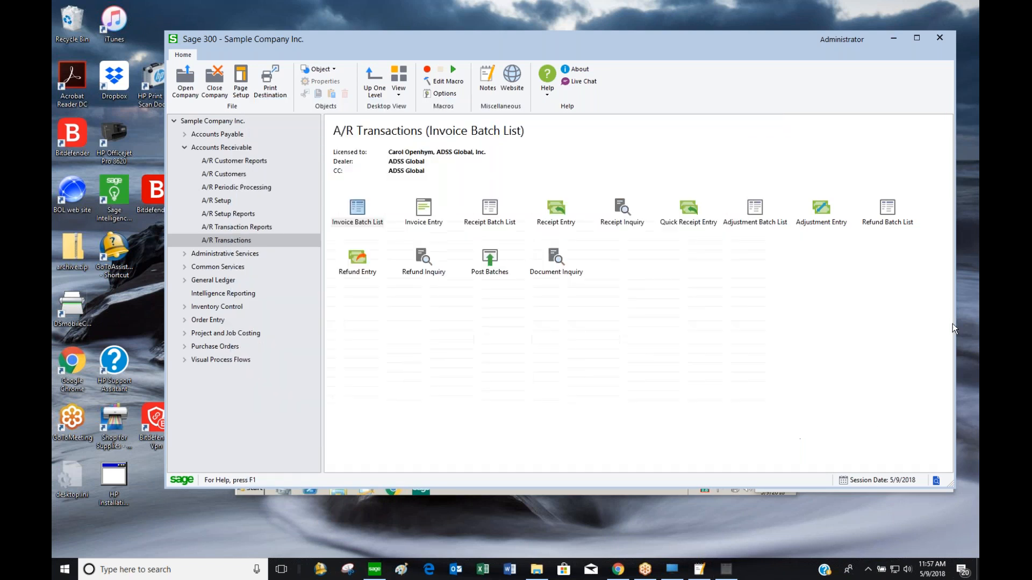
Open a maximized Receipt Inquiry with the customer range set from 1100 to 1100
left_click(625, 217)
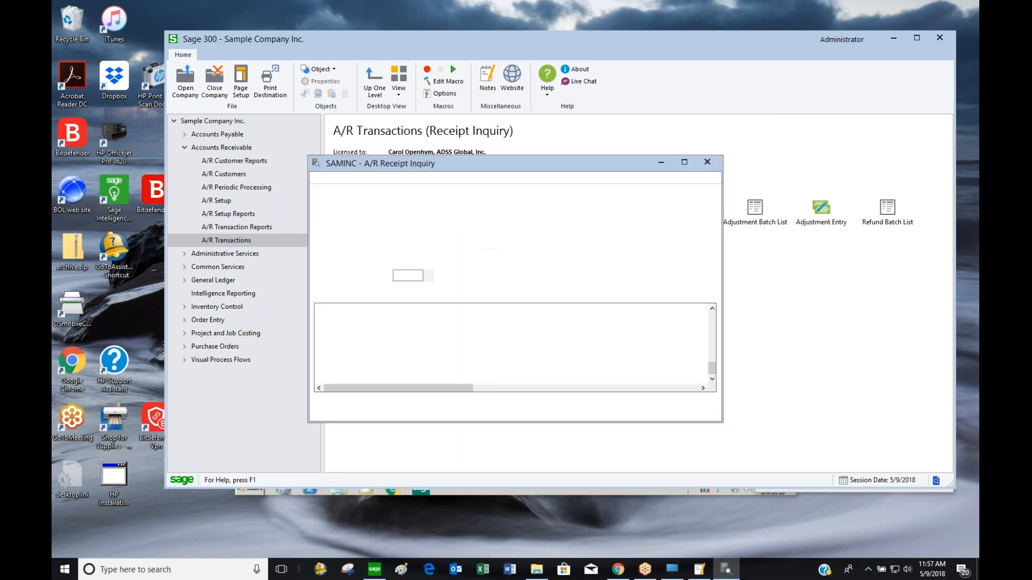
left_click(684, 162)
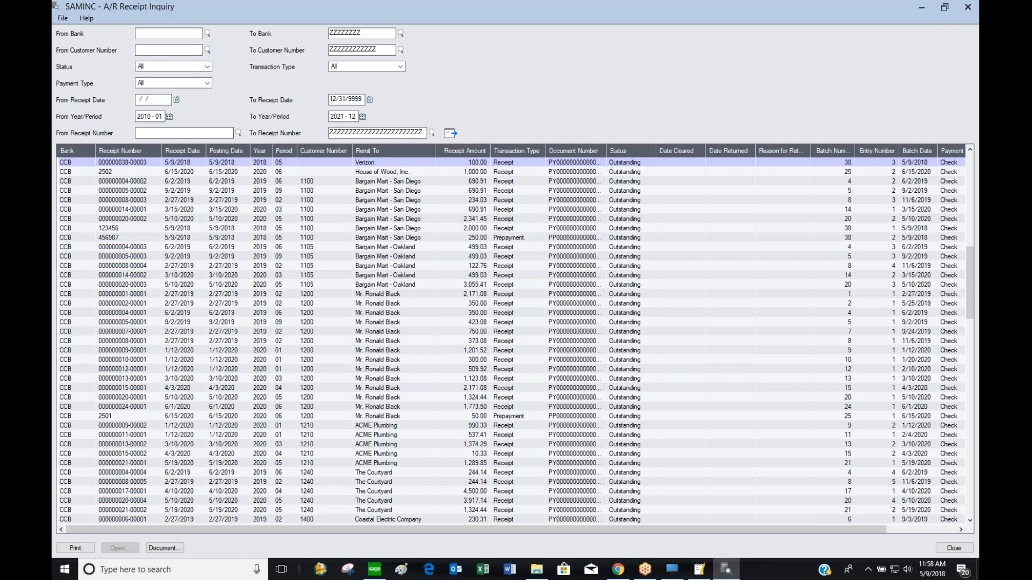
left_click(207, 50)
left_click(185, 160)
double_click(184, 159)
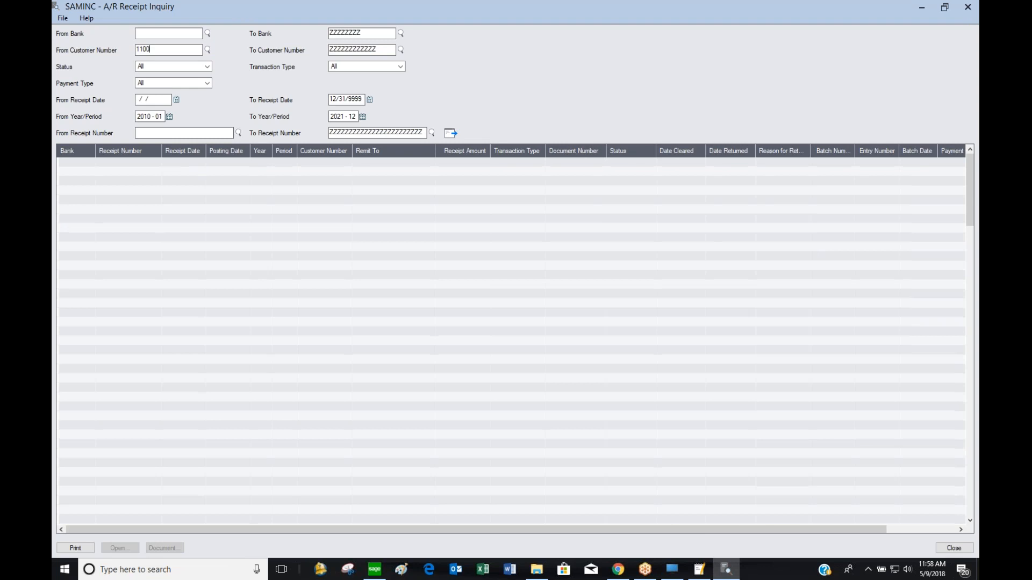
double_click(390, 49)
type("1100")
key("Tab")
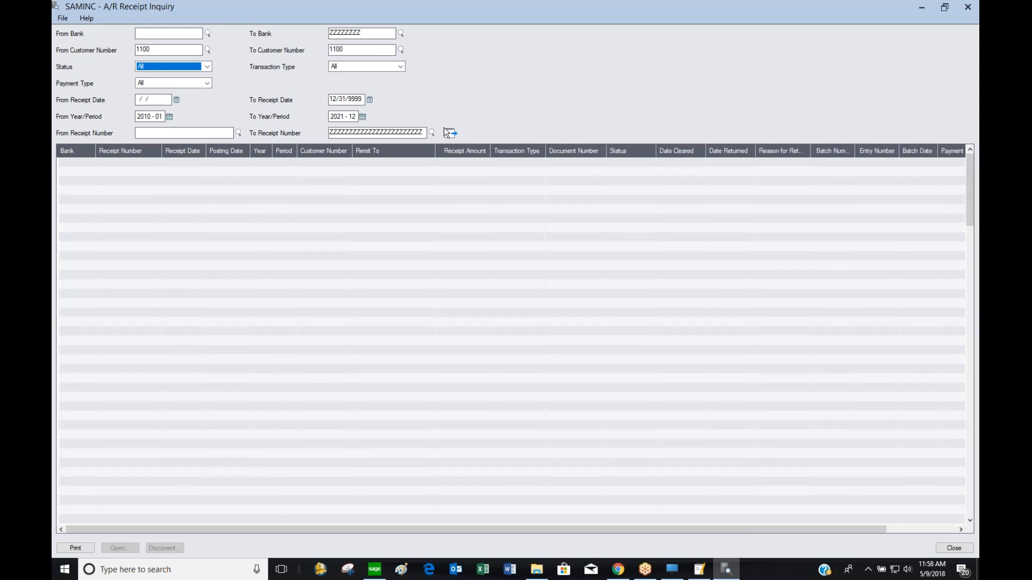
List customer 1100's receipts and request the source document for receipt 456987
left_click(453, 132)
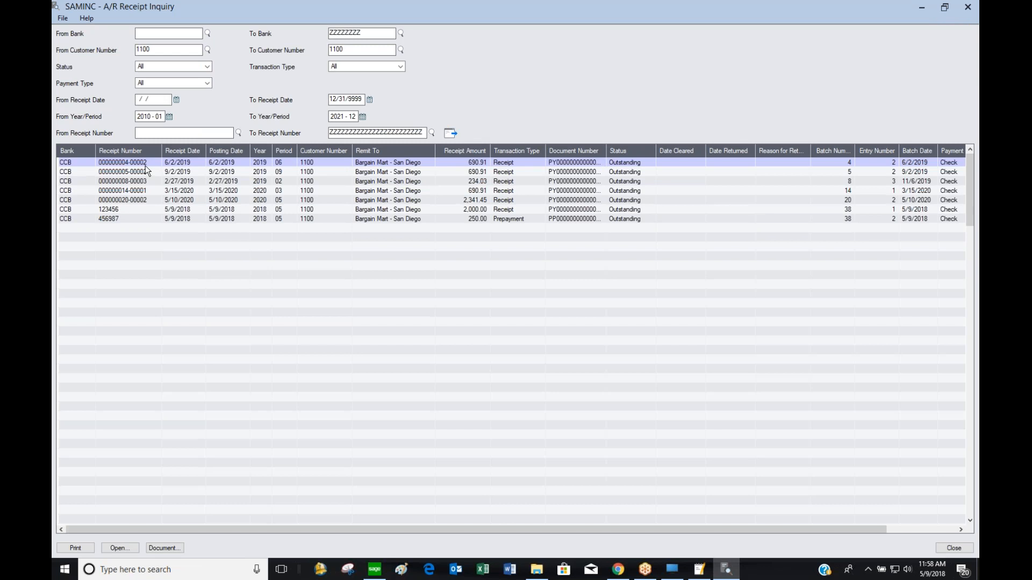
left_click(127, 211)
left_click(128, 219)
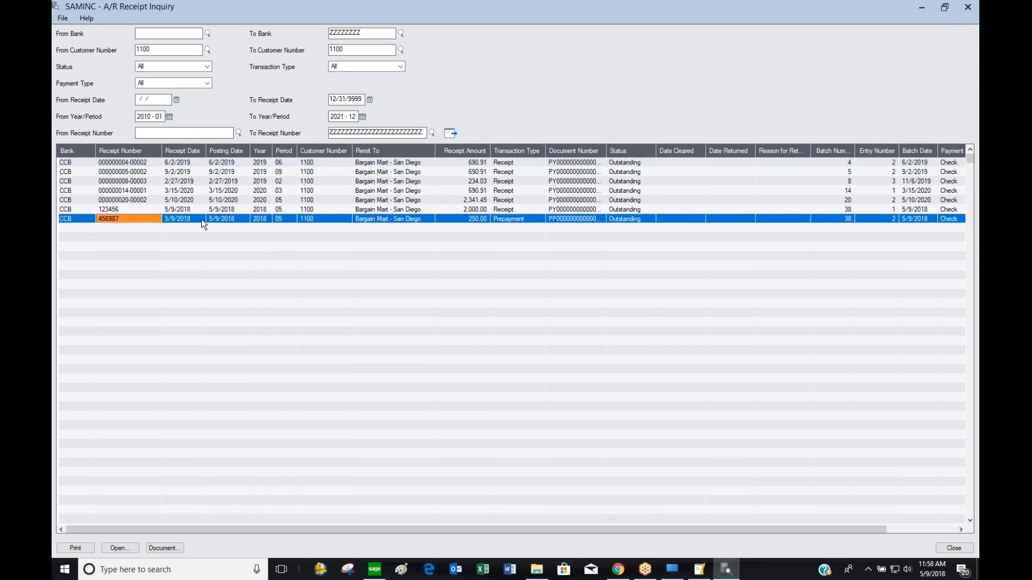
left_click(171, 548)
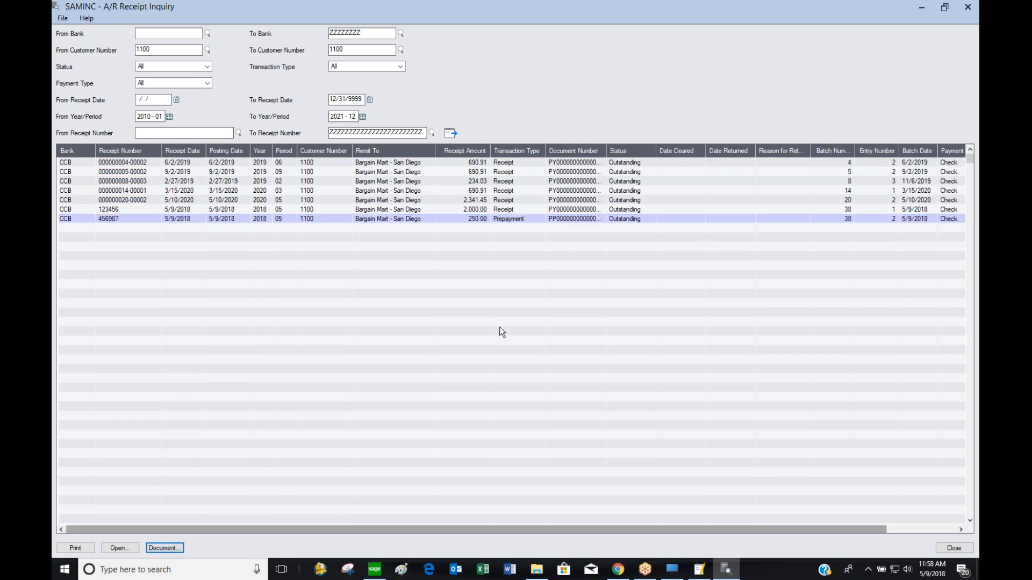
left_click(169, 549)
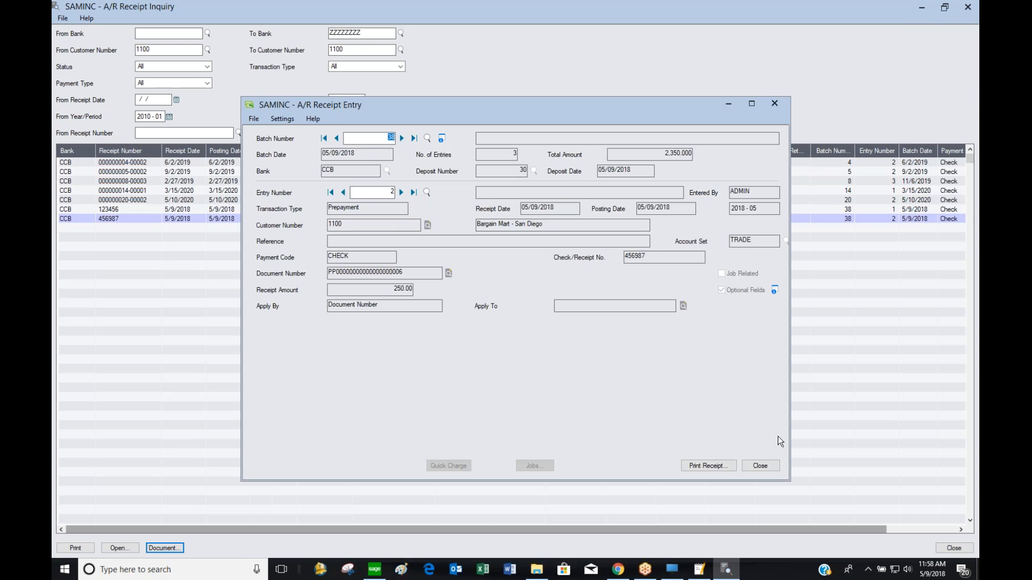
left_click(774, 469)
left_click(314, 209)
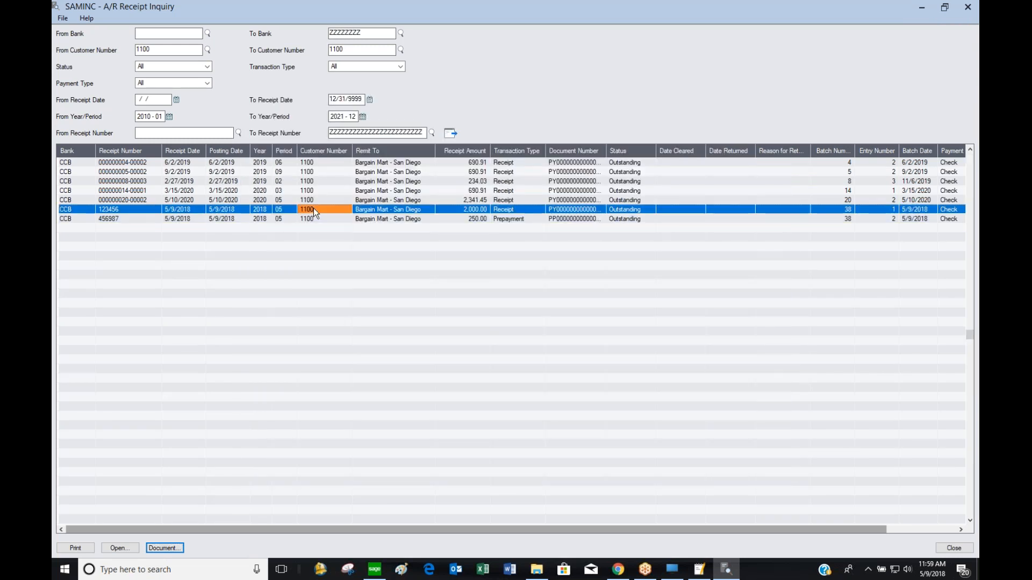
left_click(156, 548)
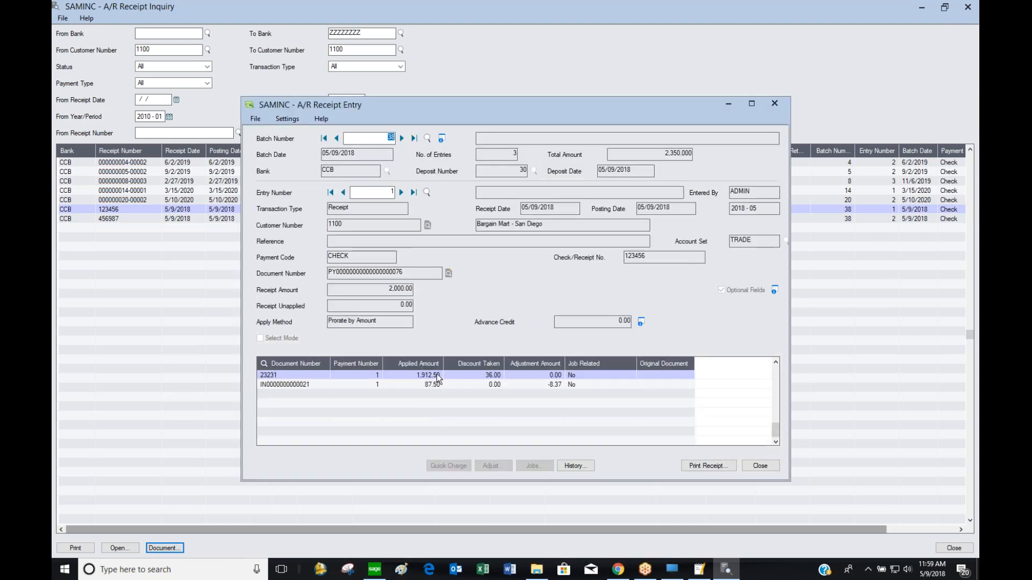
left_click(559, 385)
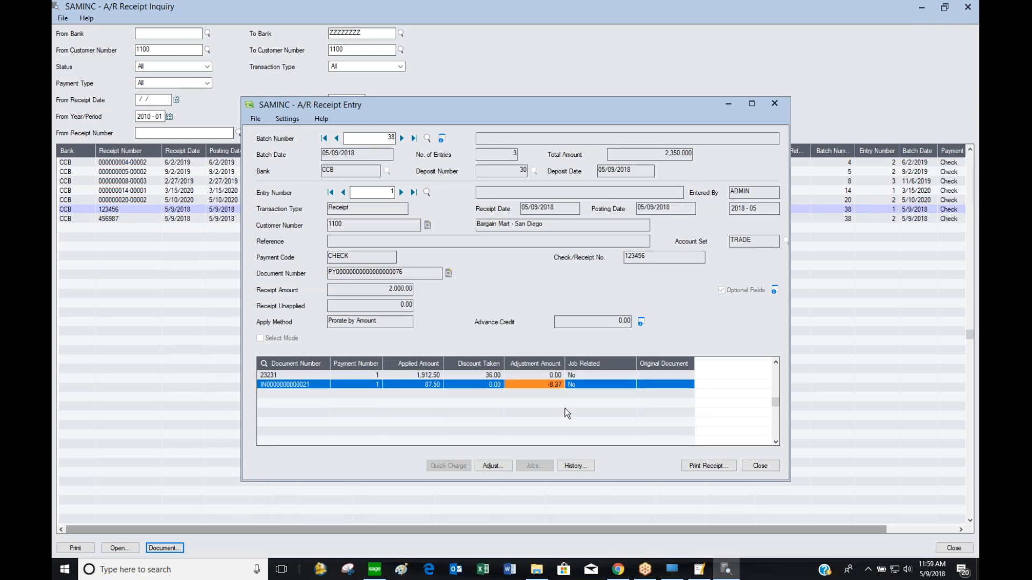
left_click(760, 466)
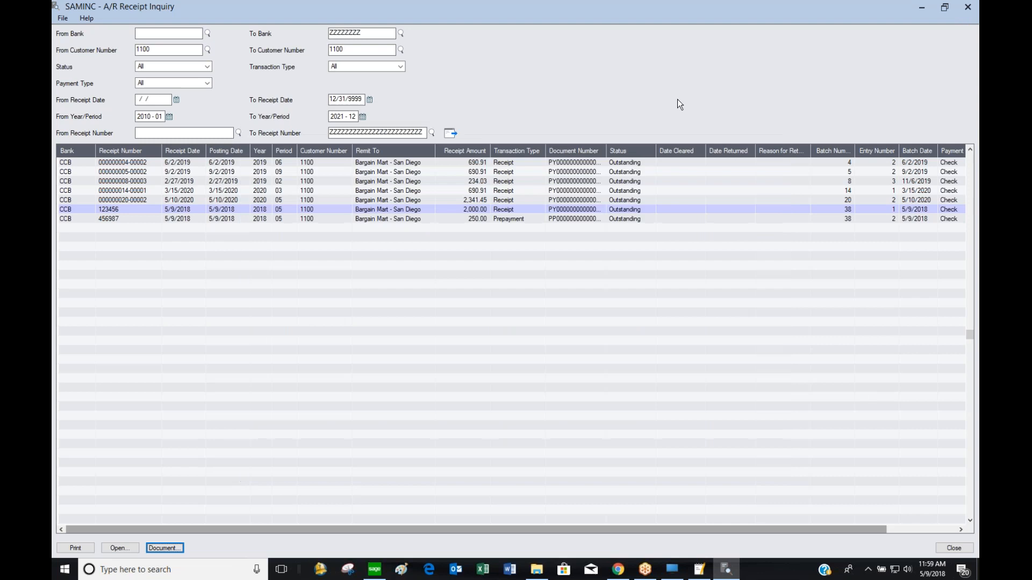
left_click(967, 8)
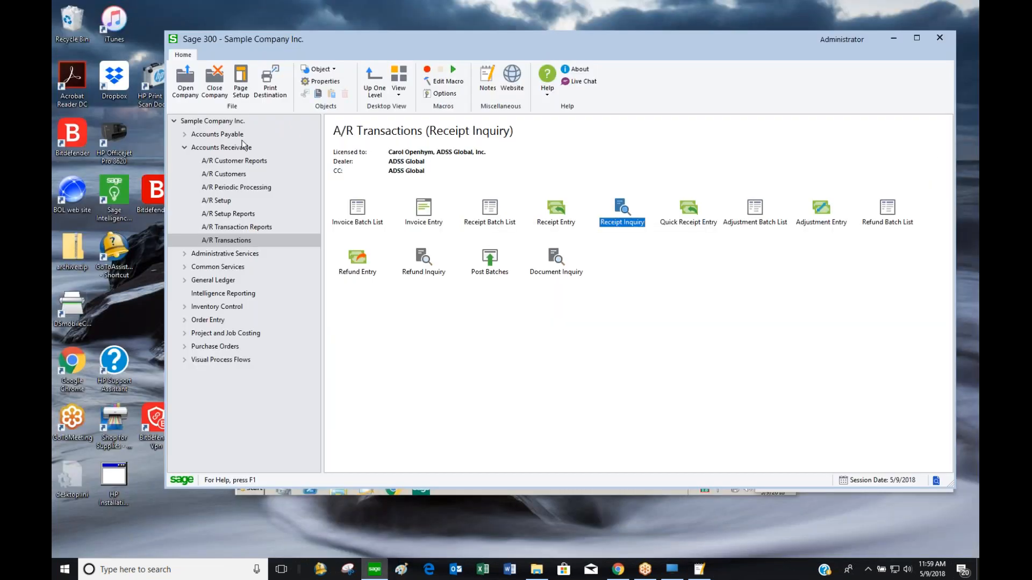
Glance at A/P Transactions, then open A/R Quick Receipt Entry
left_click(236, 134)
double_click(358, 221)
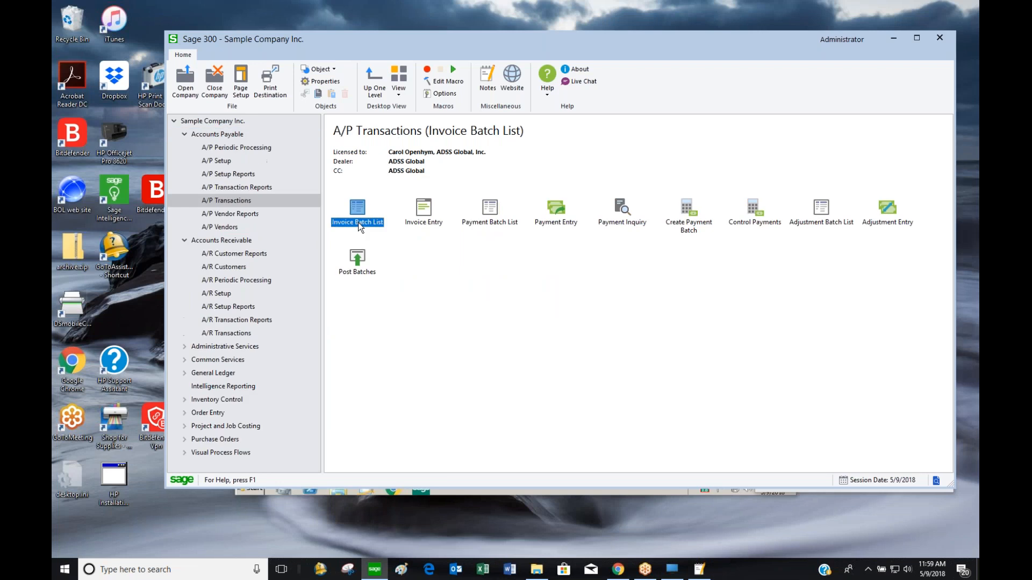
left_click(633, 222)
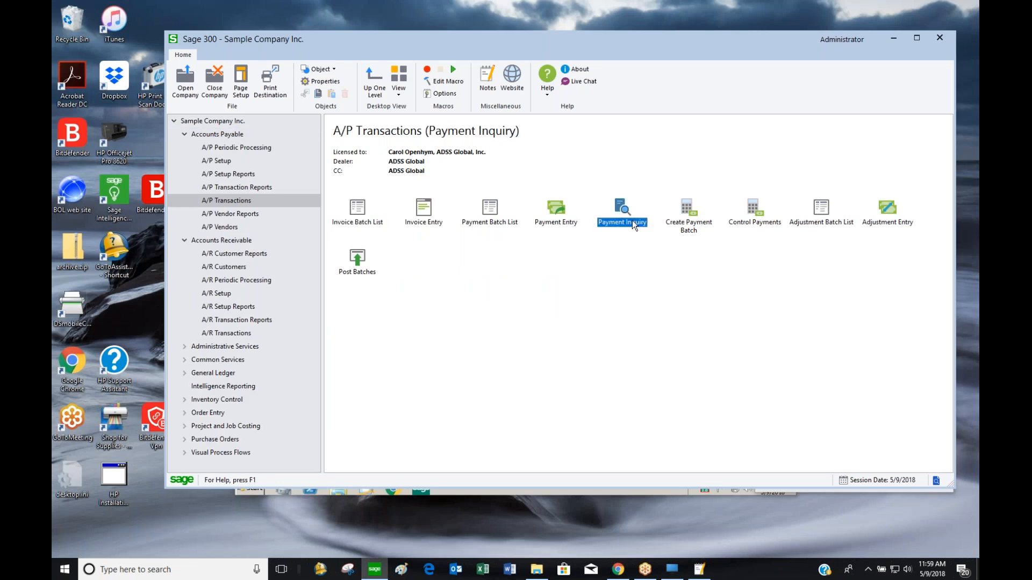
left_click(238, 241)
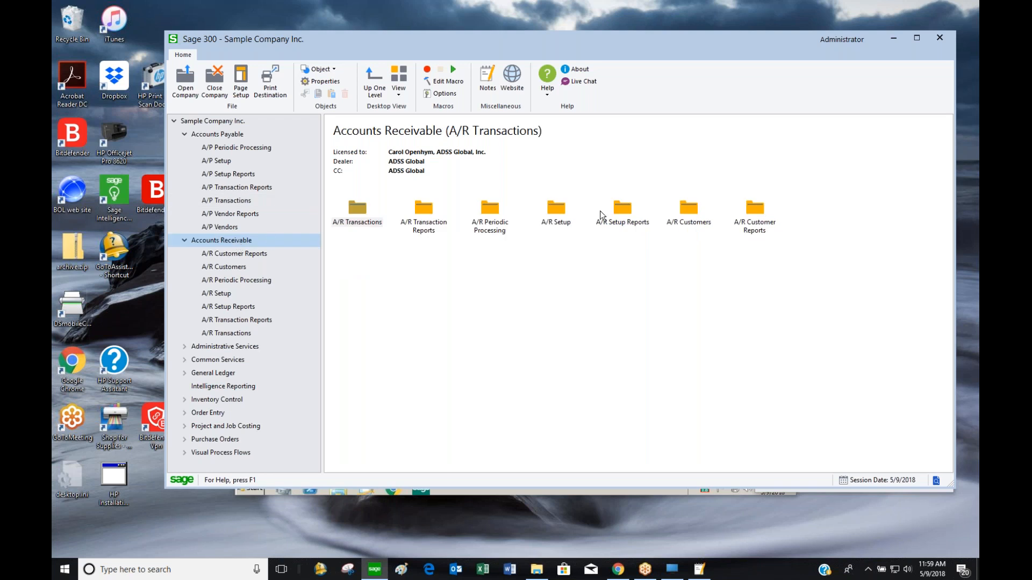
double_click(363, 221)
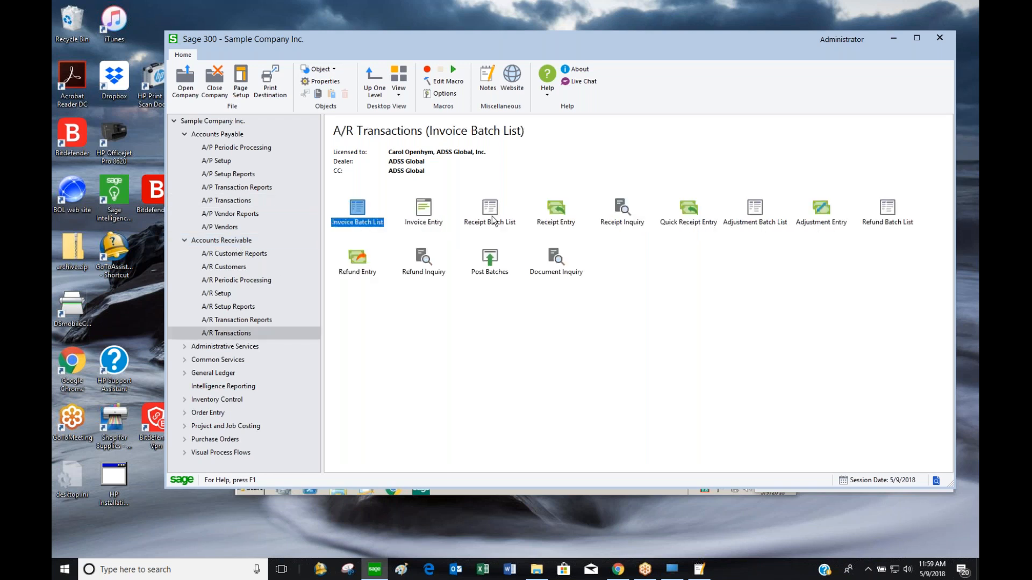
double_click(694, 224)
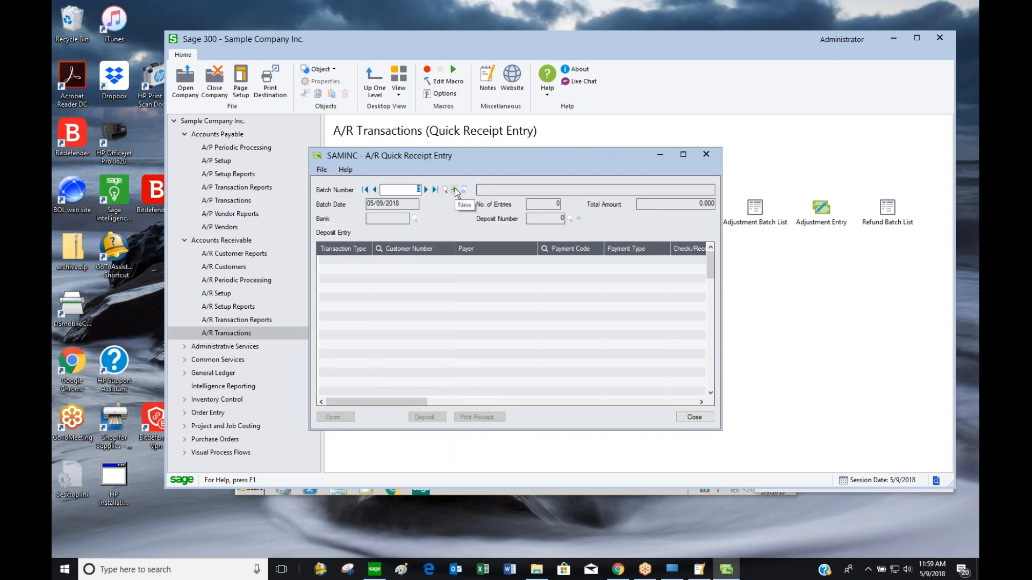
Create receipt batch 'deposit 5/9/18' with a line for customer 1100, check 123456
left_click(456, 189)
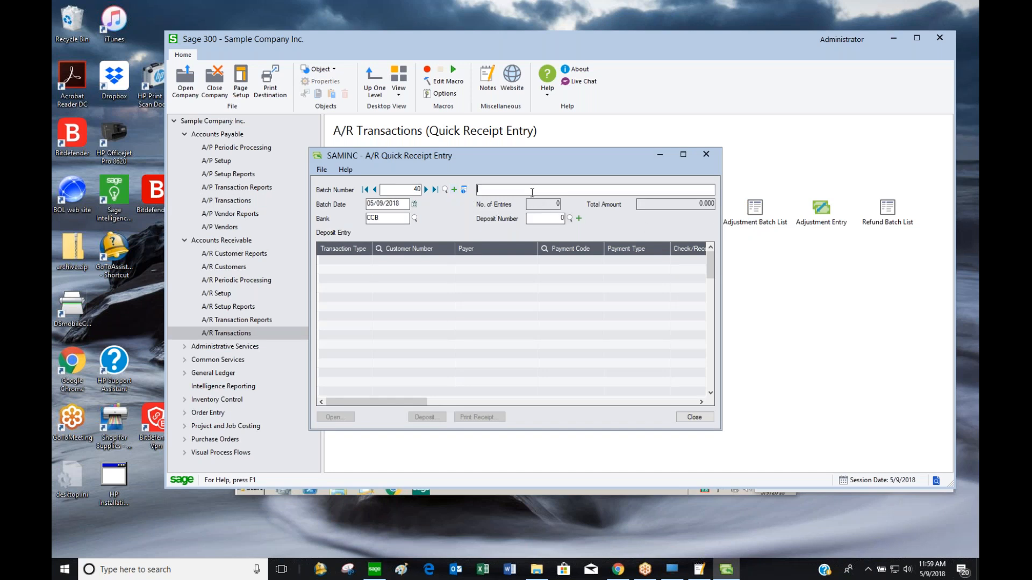
type("deposit 5/9/18")
key("Tab")
left_click(343, 255)
left_click(386, 257)
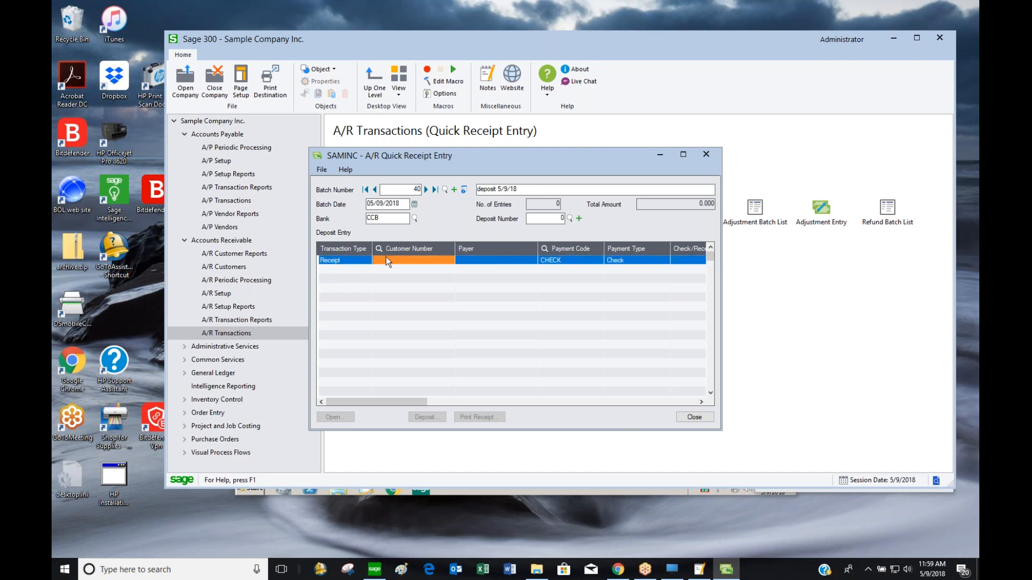
type("1100")
key("Tab")
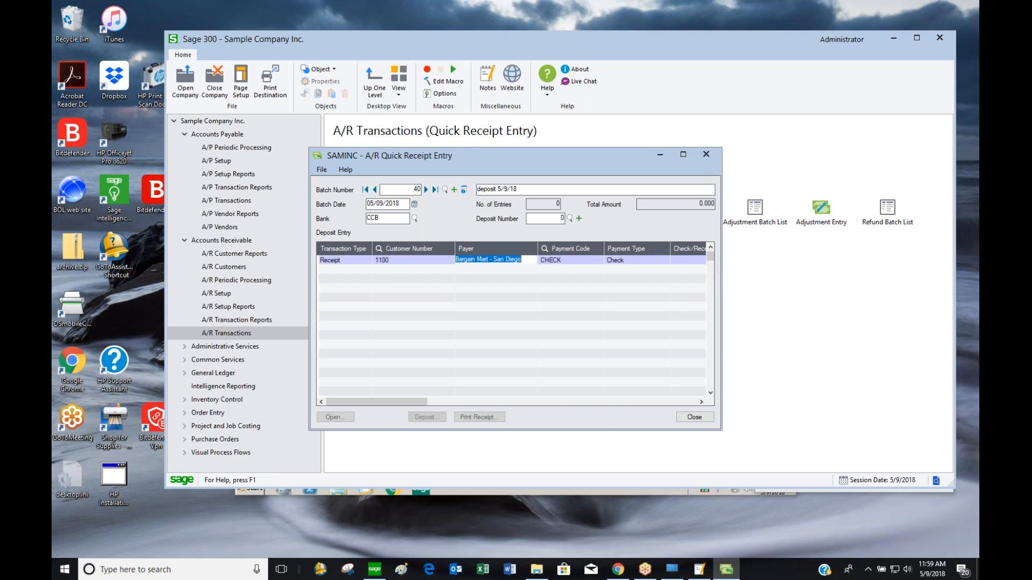
key("Tab")
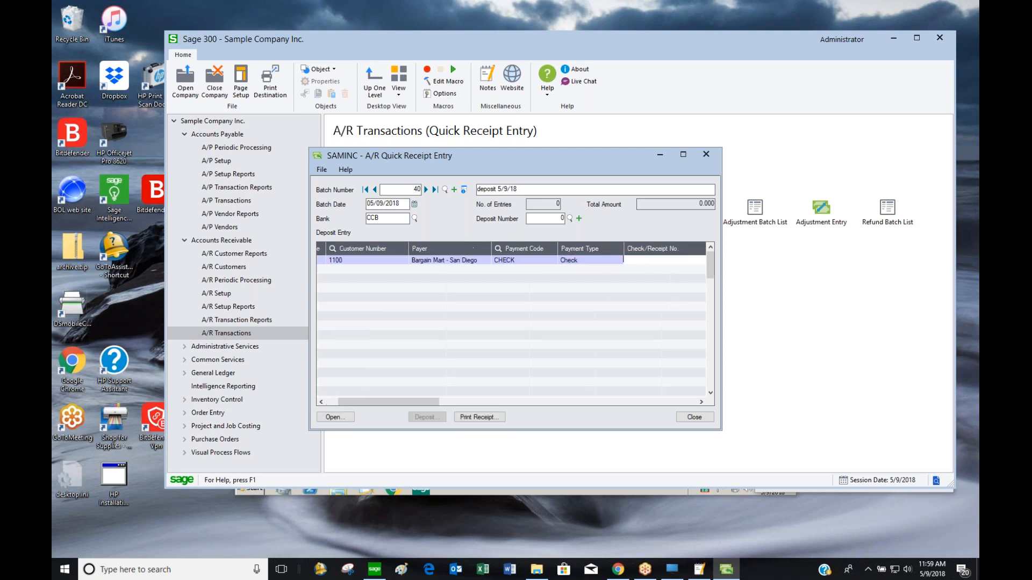
type("123456")
key("Tab")
key("Tab")
key("Tab")
key("Tab")
key("Tab")
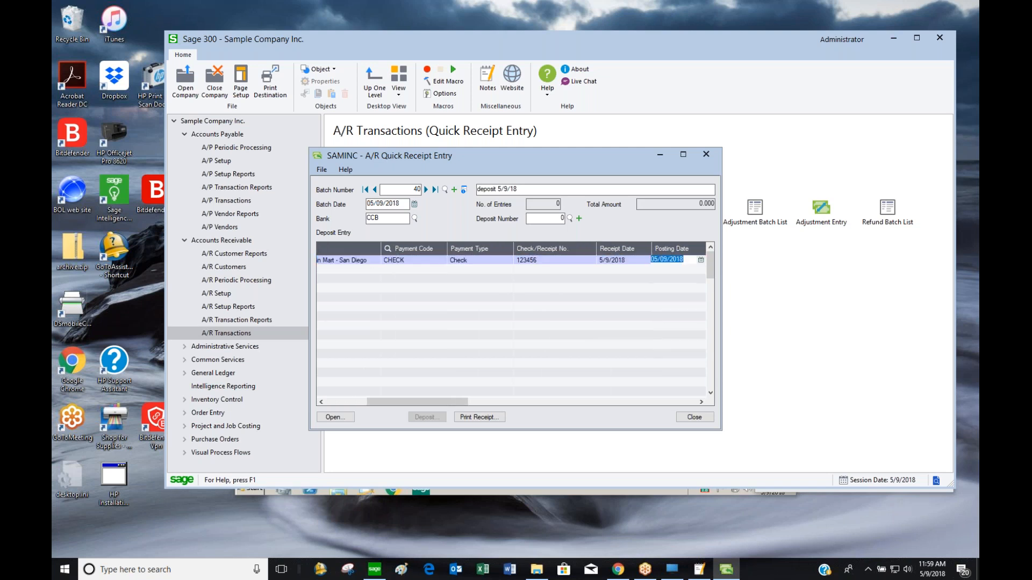
key("Tab")
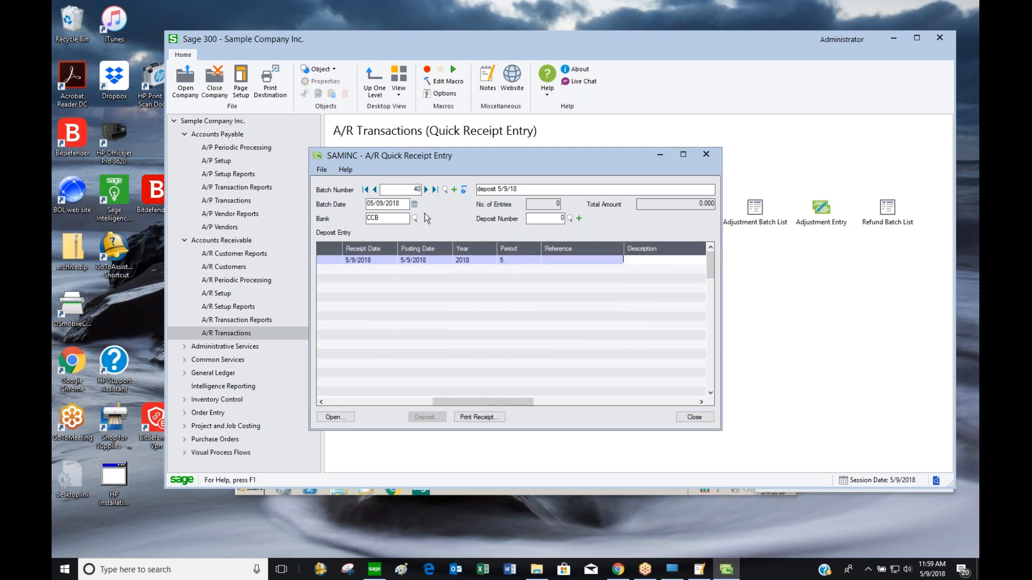
Give the receipt description 'asdf' and amount 100.00, then close Quick Receipt Entry
left_click(683, 156)
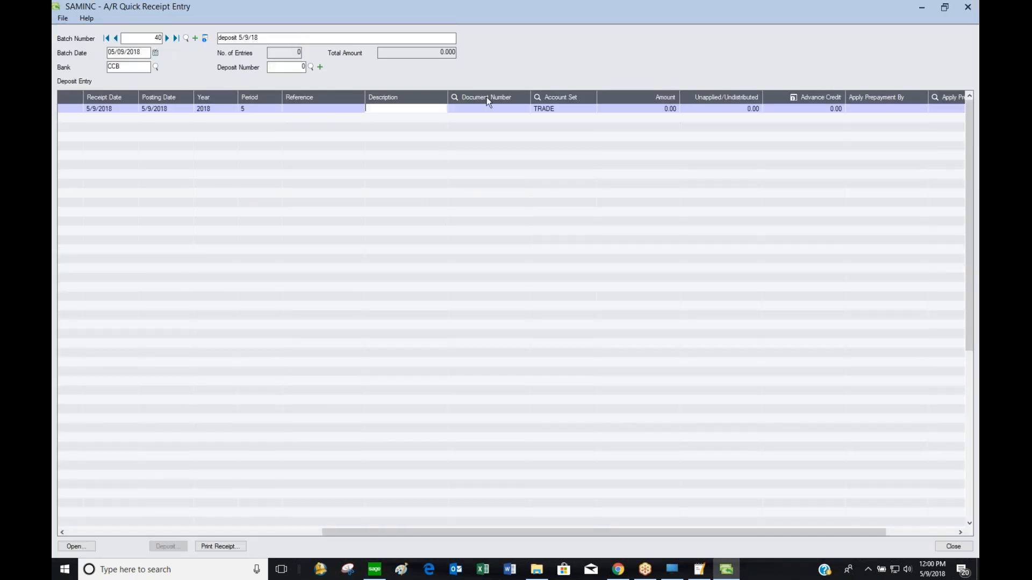
left_click(509, 107)
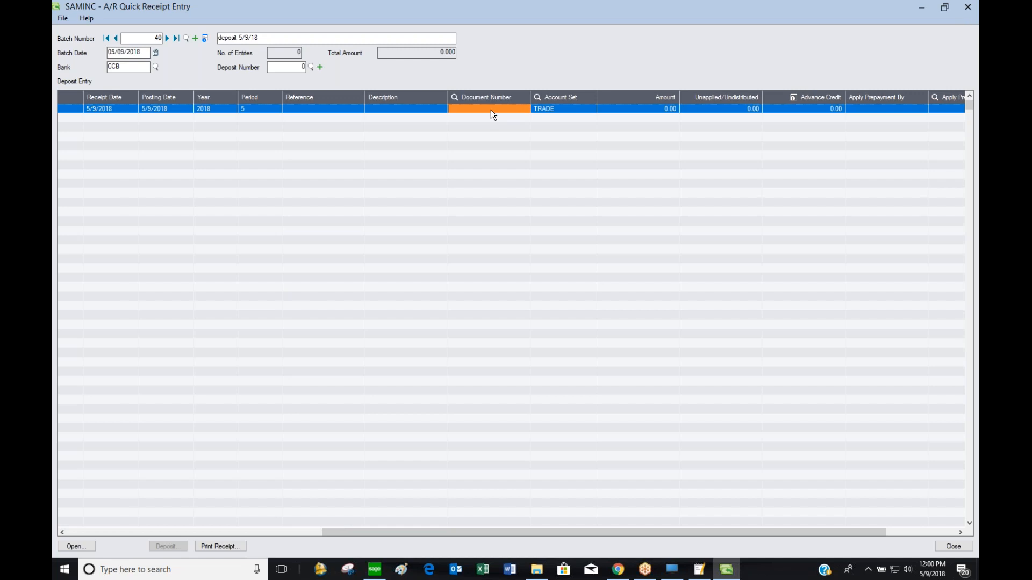
left_click(313, 110)
left_click(381, 108)
type("asdf")
key("Tab")
left_click(666, 109)
left_click(666, 109)
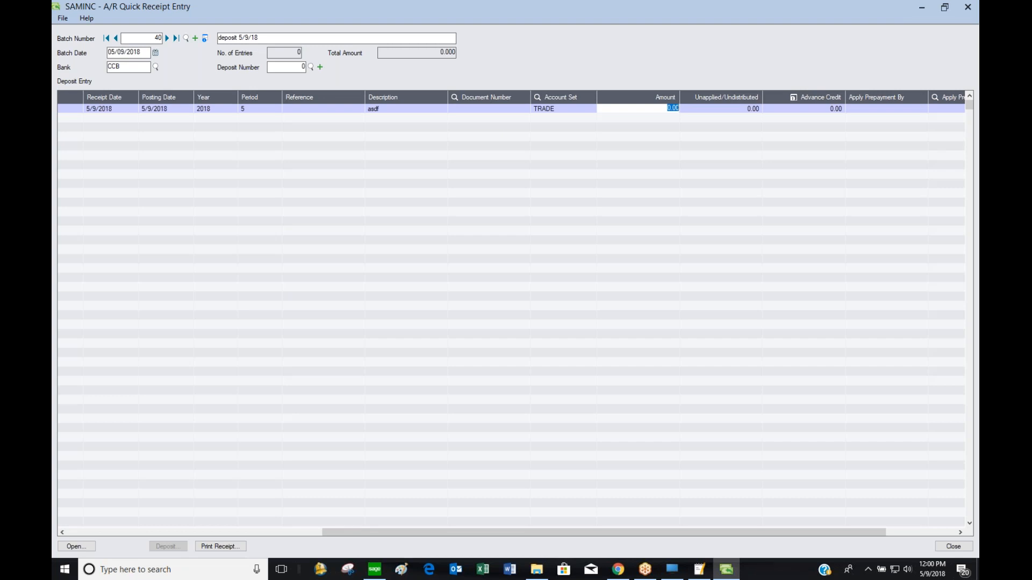
type("100")
left_click(506, 109)
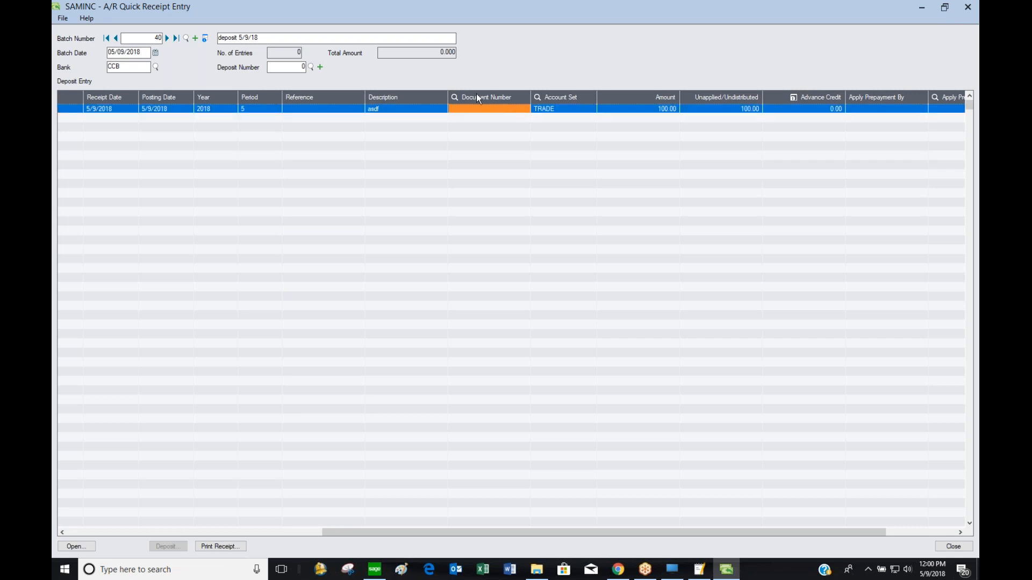
left_click(969, 7)
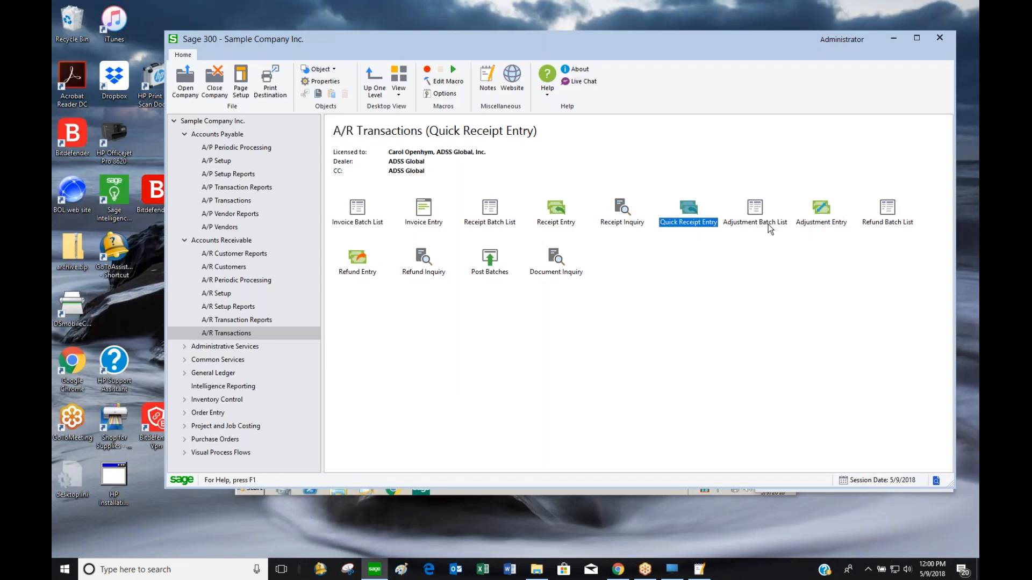
Open the Adjustment Batch List and Adjustment Entry windows and arrange them on screen
double_click(781, 222)
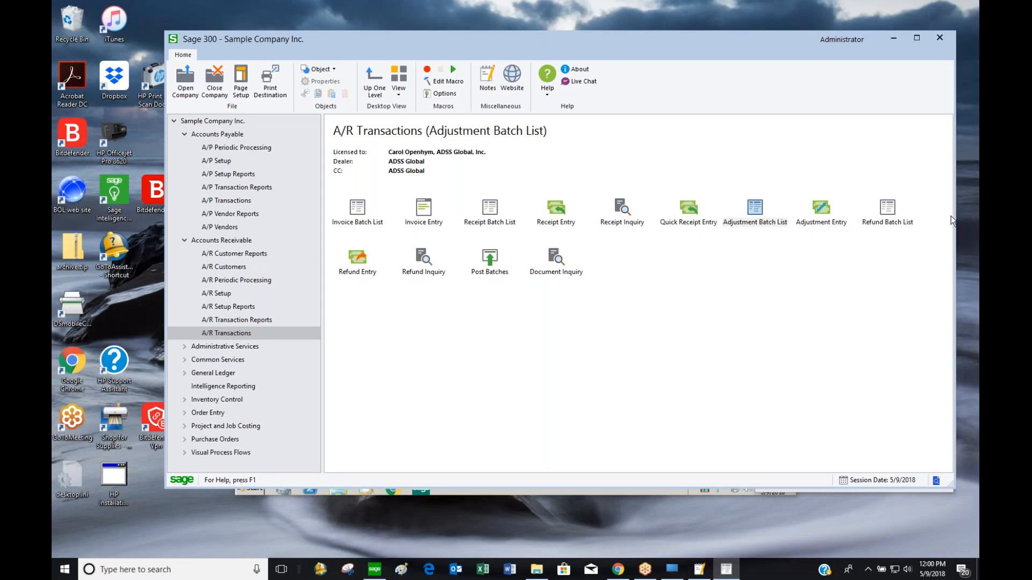
left_click_drag(508, 185, 607, 125)
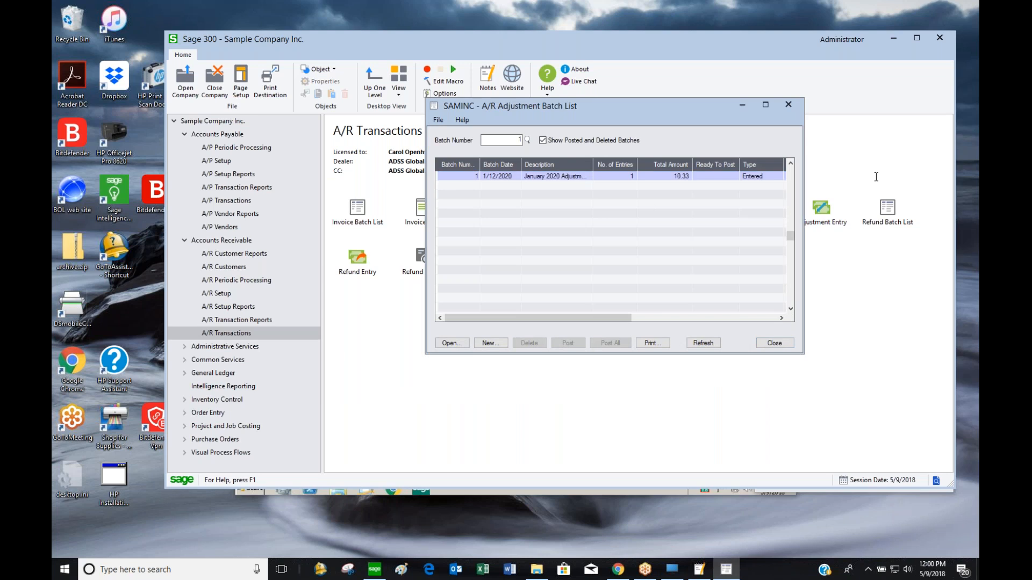
left_click_drag(664, 120, 794, 76)
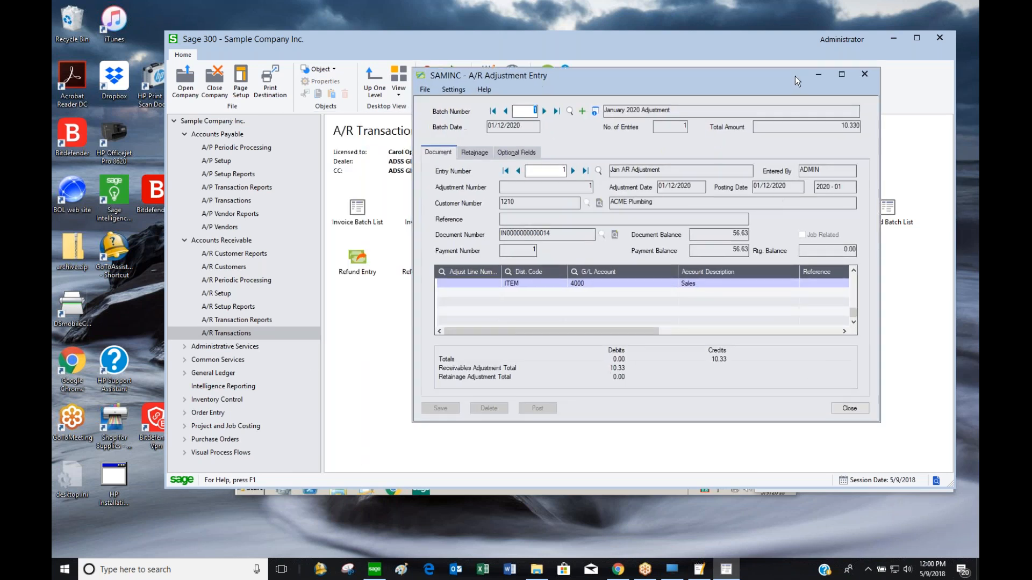
left_click(571, 169)
left_click(583, 112)
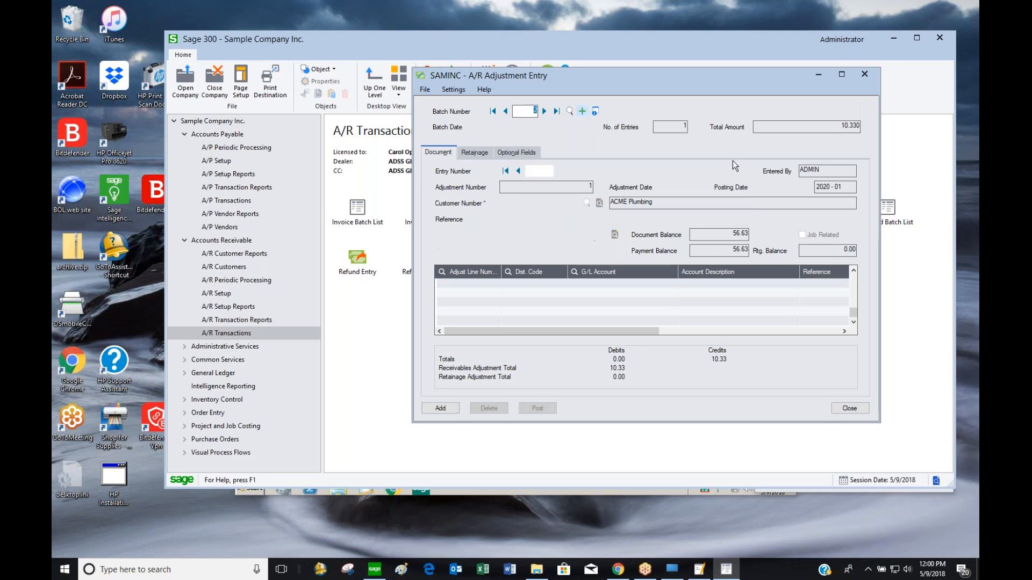
type("1100")
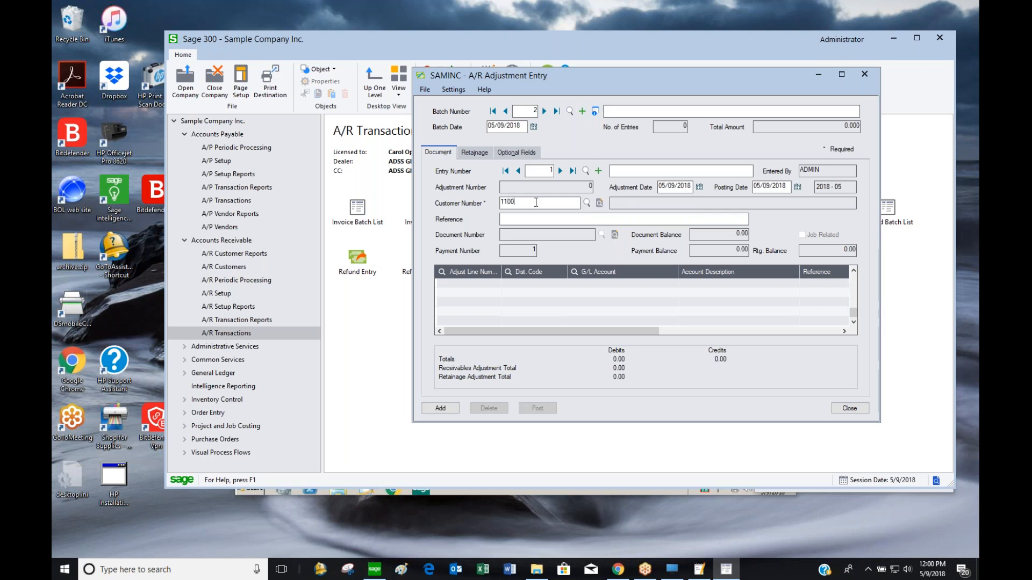
key("Tab")
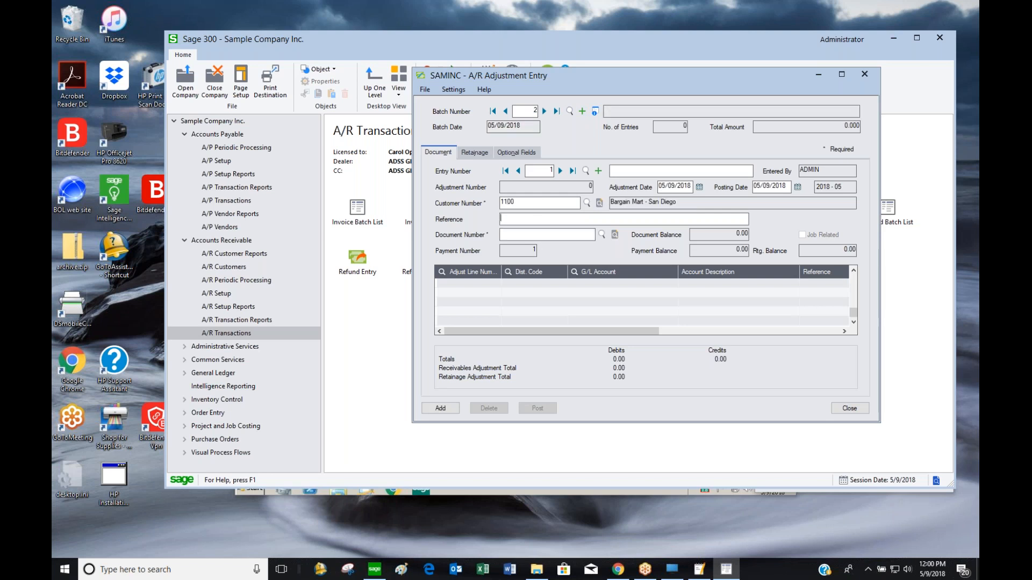
left_click(537, 233)
left_click(603, 235)
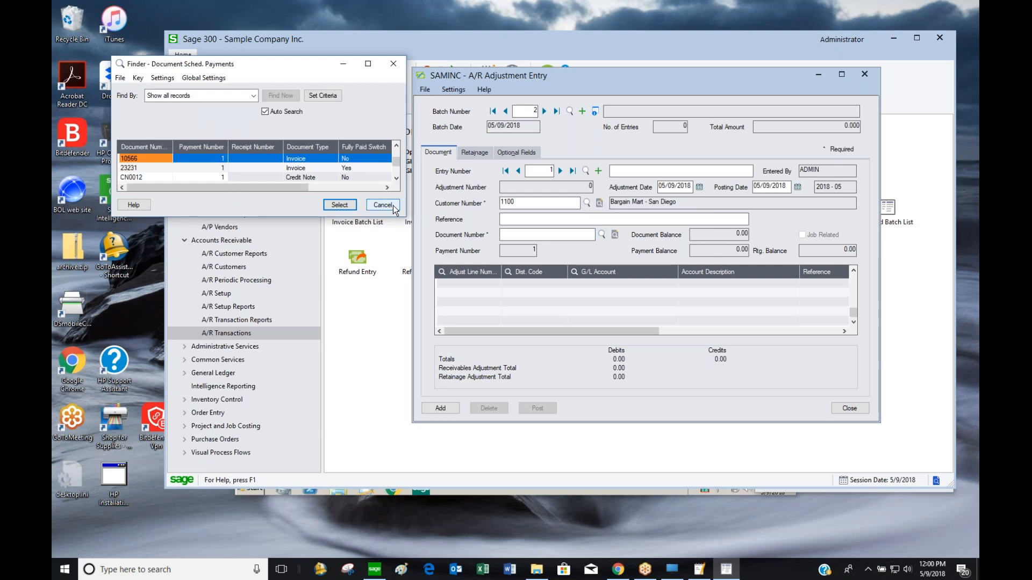
left_click(369, 62)
double_click(380, 175)
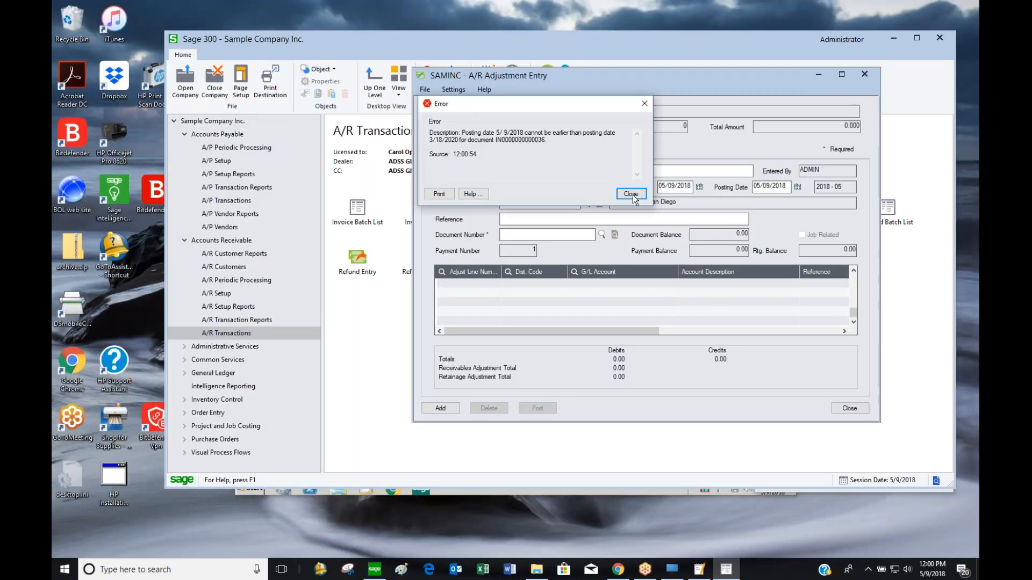
left_click(631, 194)
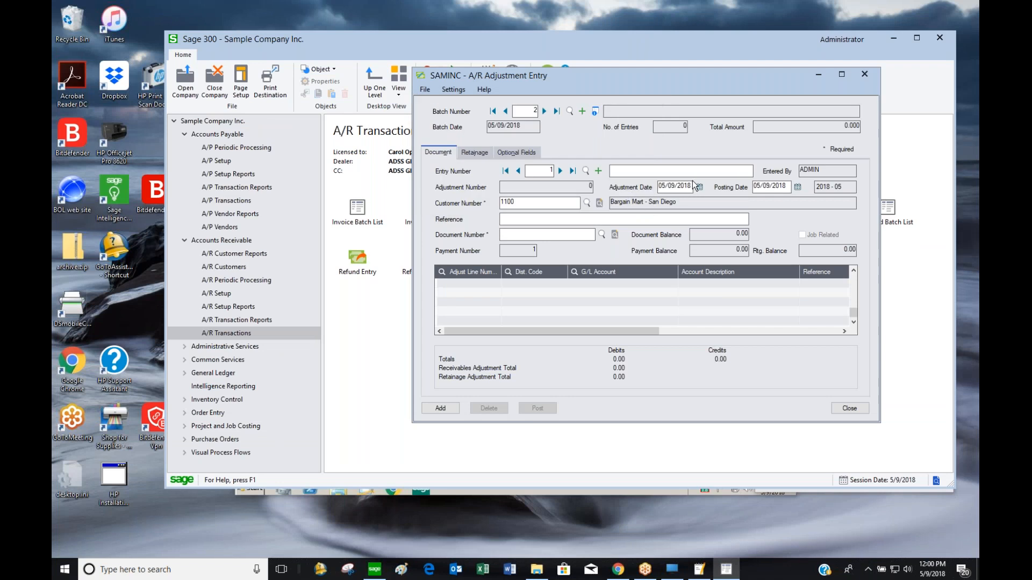
left_click_drag(692, 186, 612, 189)
type("123120")
key("Tab")
key("Return")
left_click(566, 236)
left_click(605, 236)
double_click(337, 135)
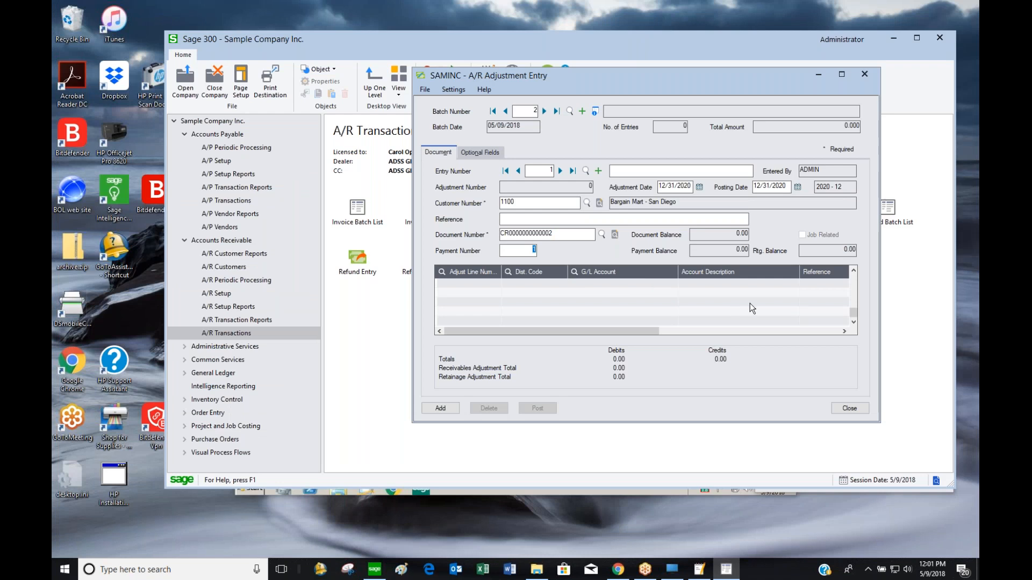
Add a G/L 4000 distribution with a 15.00 debit and save the adjustment
left_click(637, 283)
type("4000")
key("Tab")
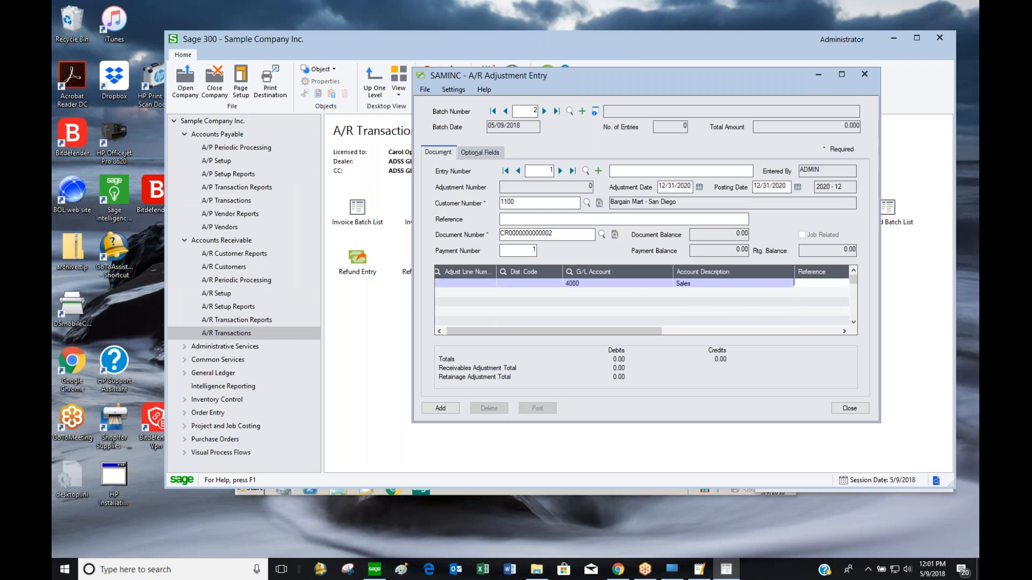
key("Tab")
key("Tab")
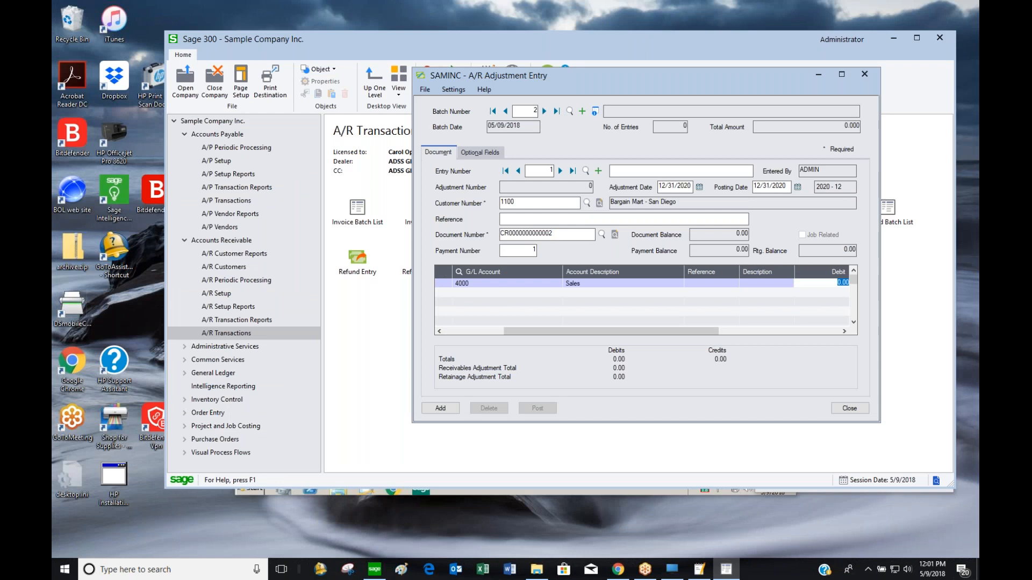
type("15")
key("Return")
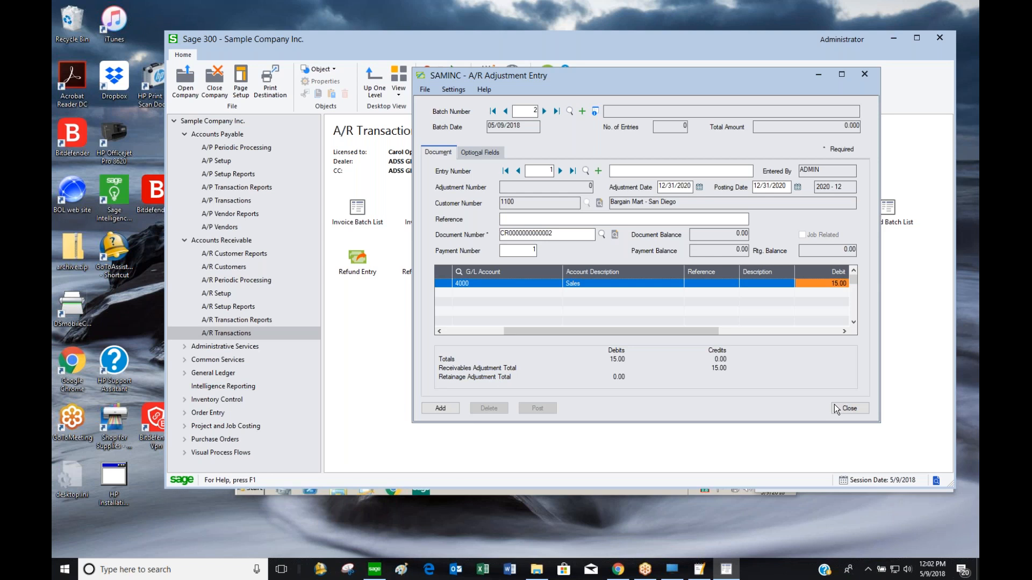
left_click(437, 405)
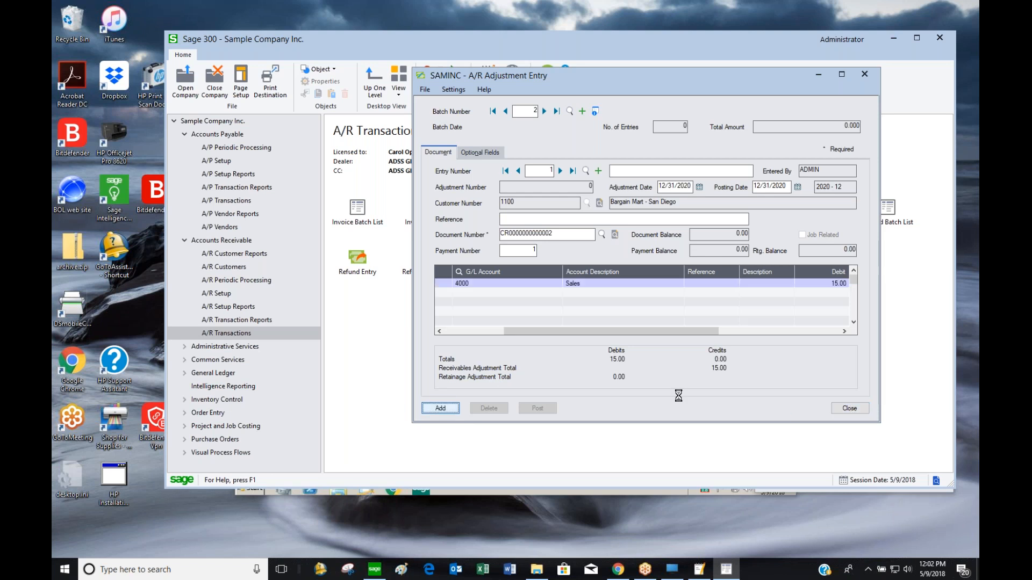
Post adjustment batch 2 and close the adjustment entry and batch list windows
left_click(519, 171)
left_click(537, 407)
left_click(510, 325)
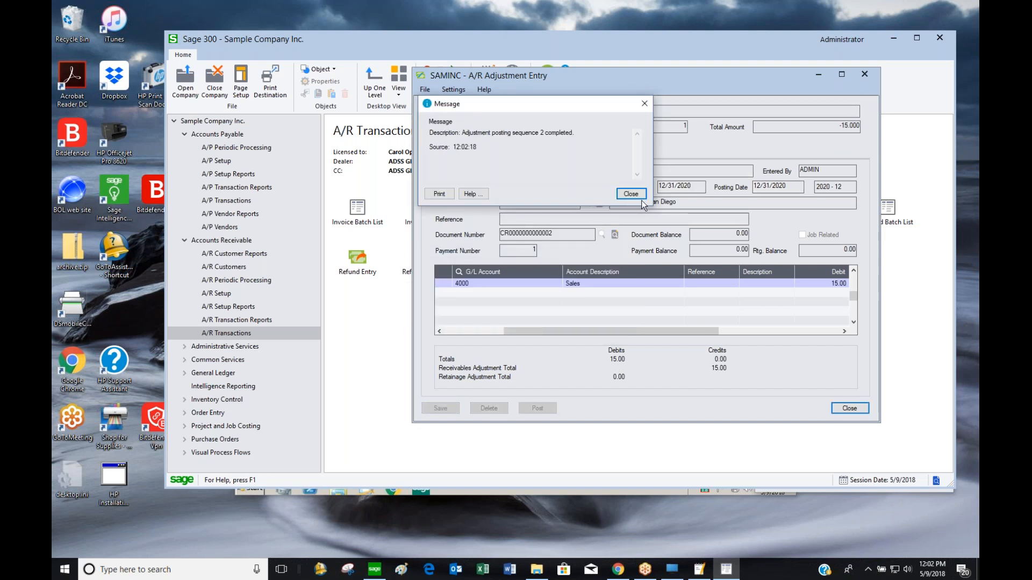
left_click(639, 194)
left_click(849, 408)
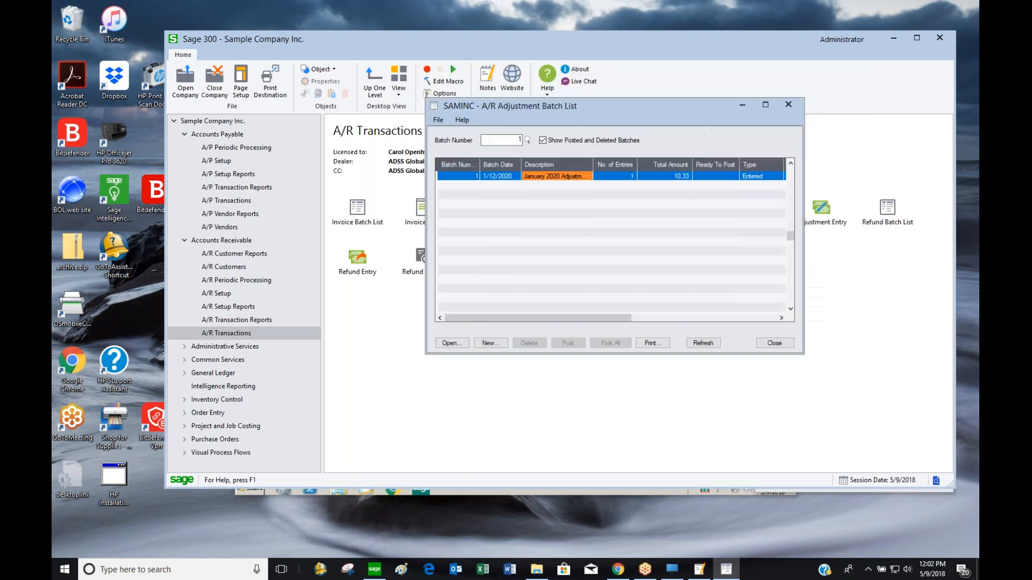
left_click(777, 341)
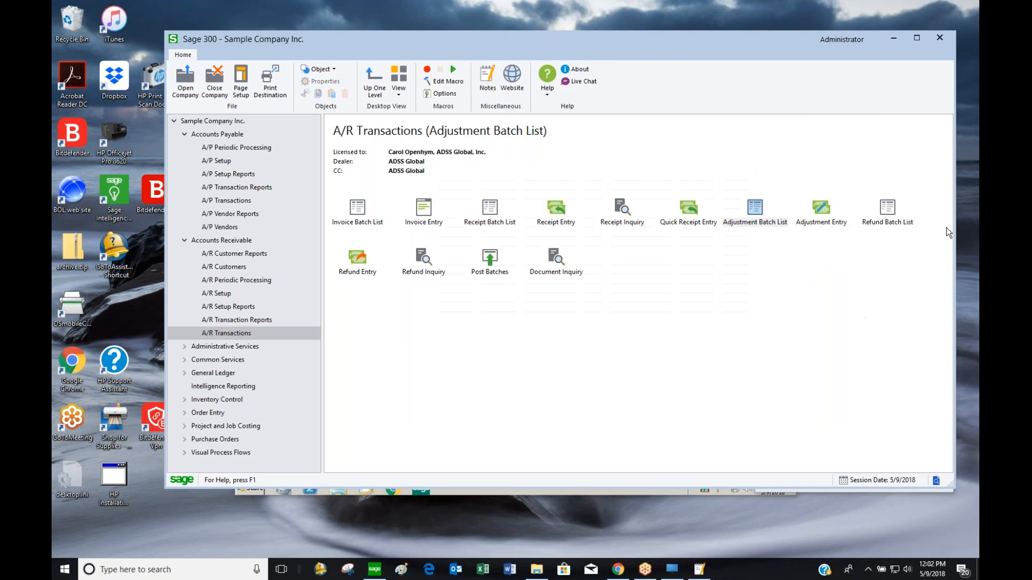
Create refund batch 3 with customer 1100 and bring up its Check Payment details, bank CCB
double_click(892, 217)
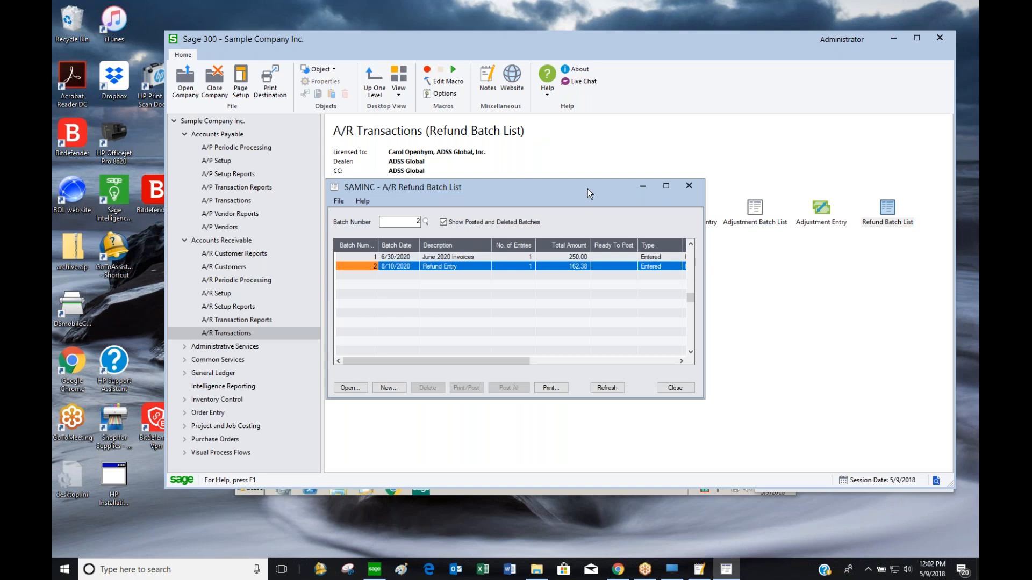
left_click_drag(588, 188, 743, 173)
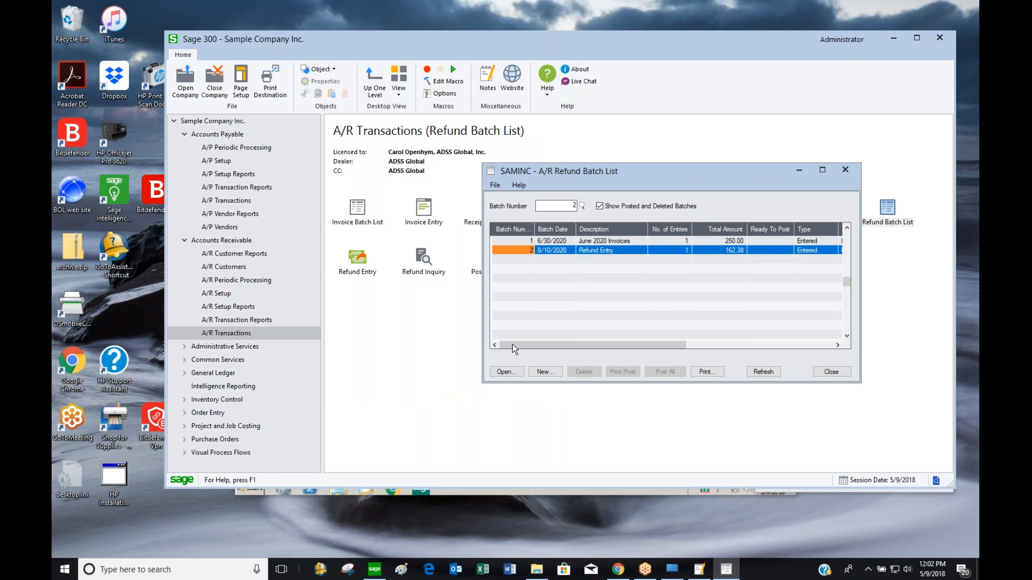
left_click(544, 372)
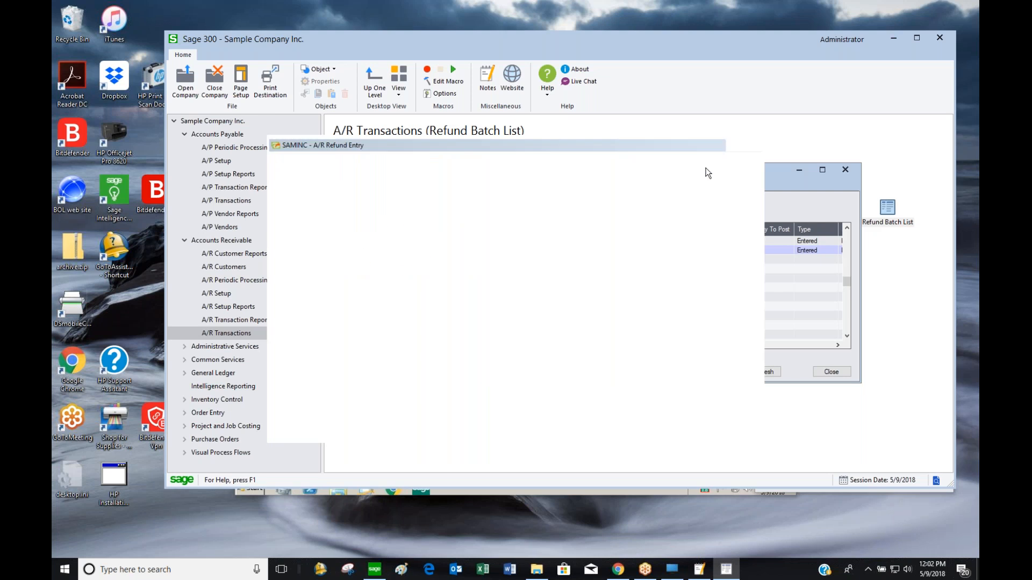
left_click_drag(639, 144, 785, 75)
left_click(546, 183)
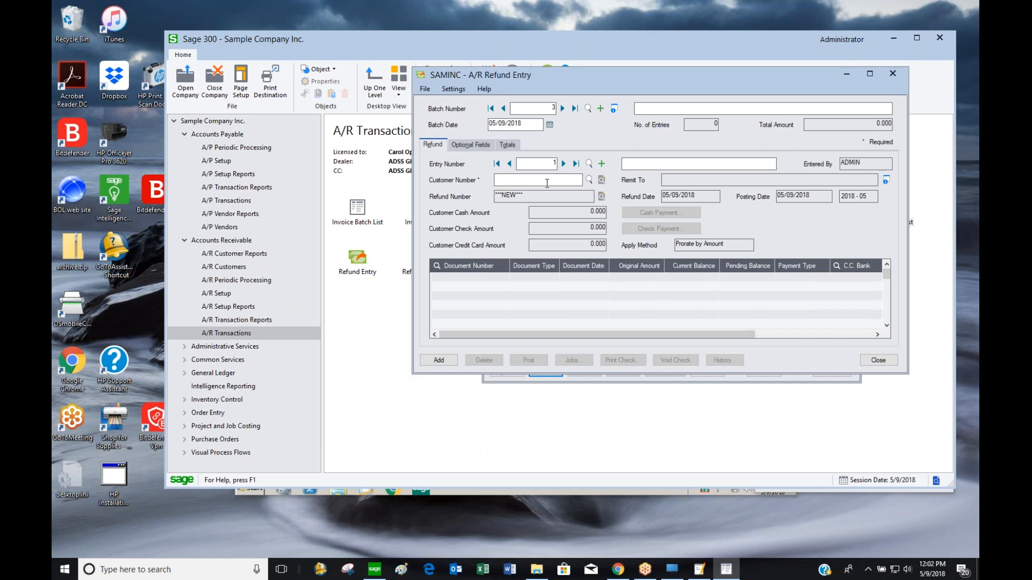
type("1100")
left_click(670, 183)
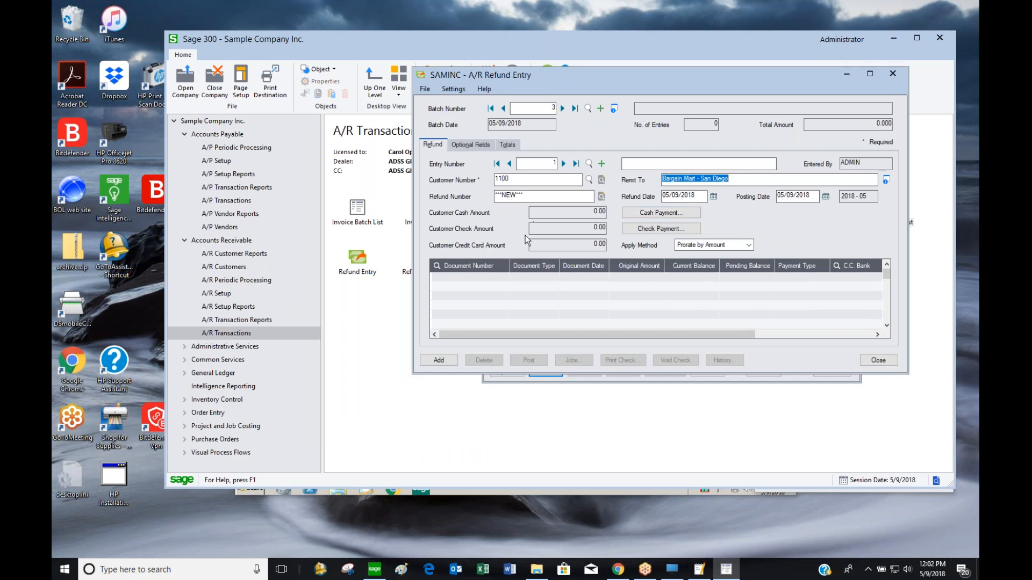
left_click(686, 232)
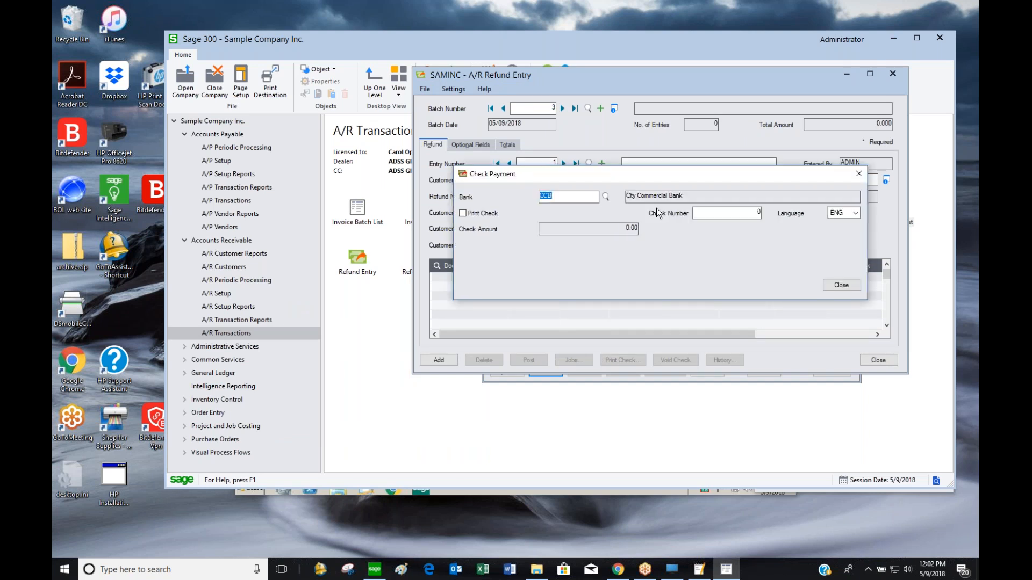
Mark the refund check to be printed and close the Check Payment details
left_click(494, 214)
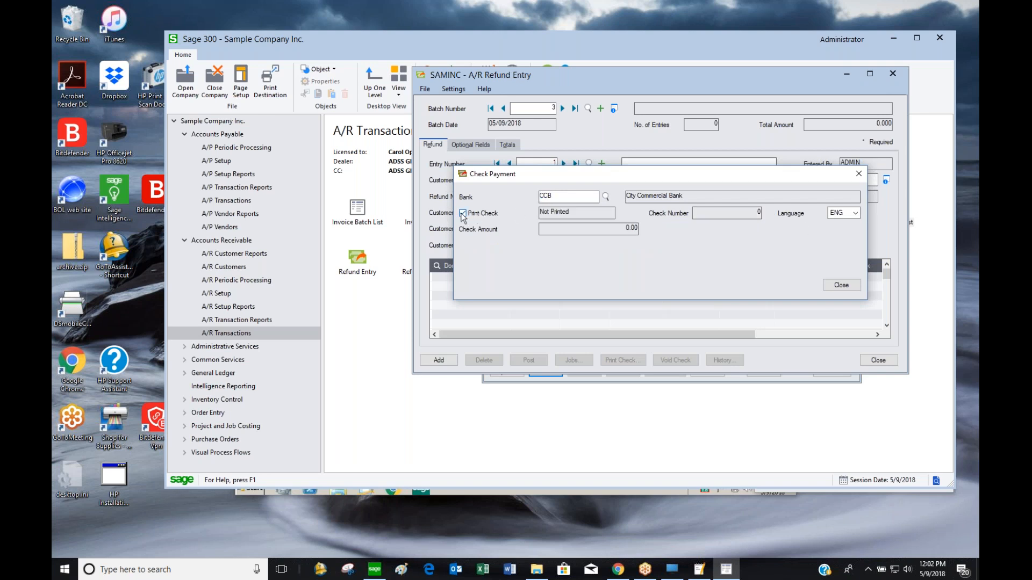
left_click(840, 285)
left_click(535, 280)
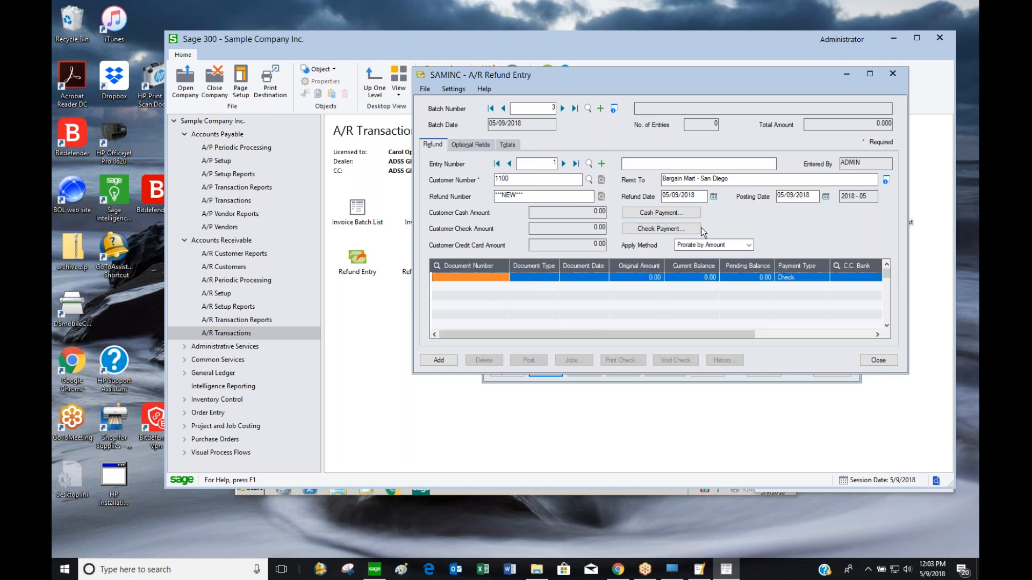
Try refunding credit note CN0012, dismiss its 6/5/2020 posting-date error, and select the Refund Date
left_click(460, 265)
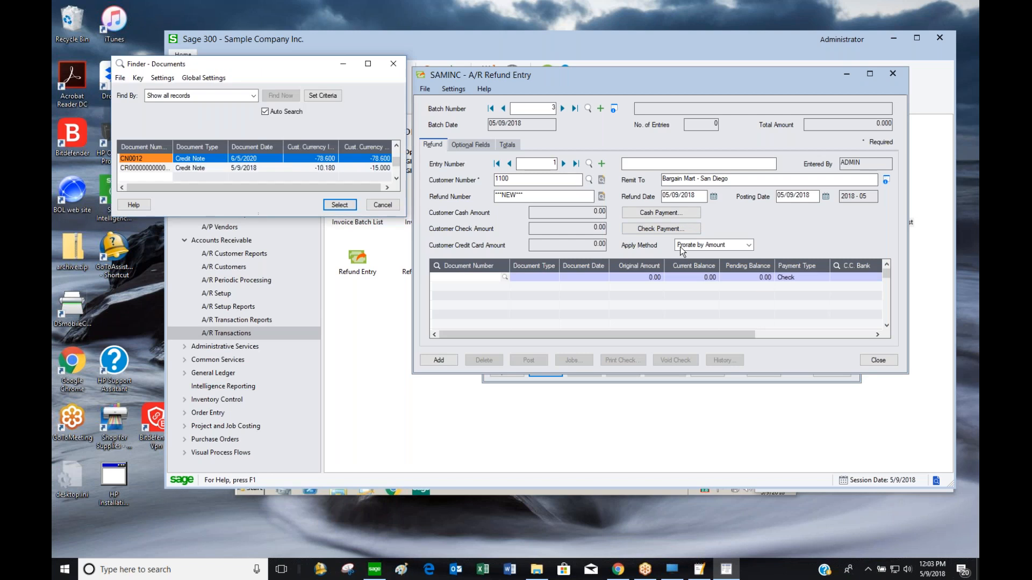
left_click_drag(298, 214, 300, 501)
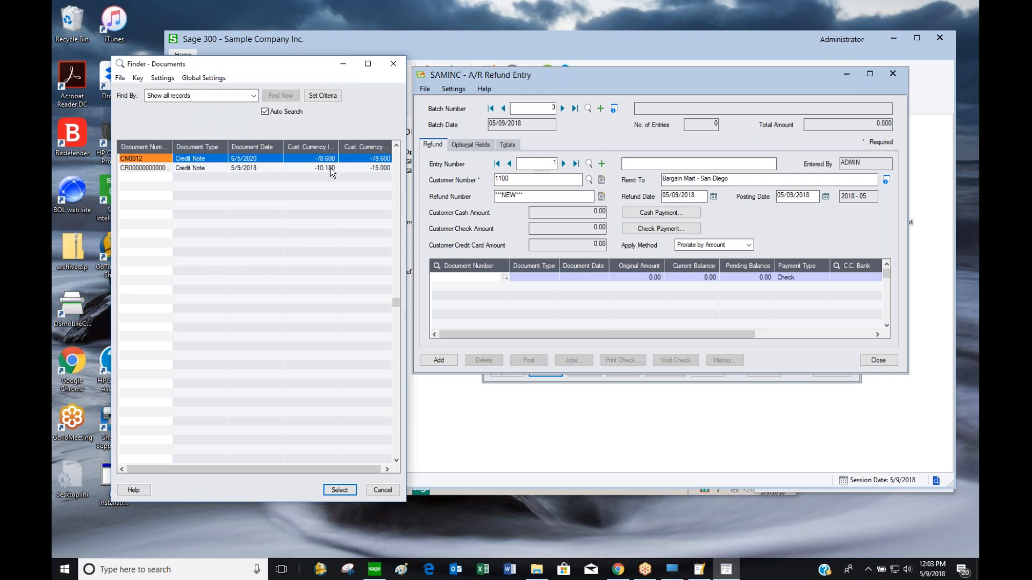
double_click(311, 160)
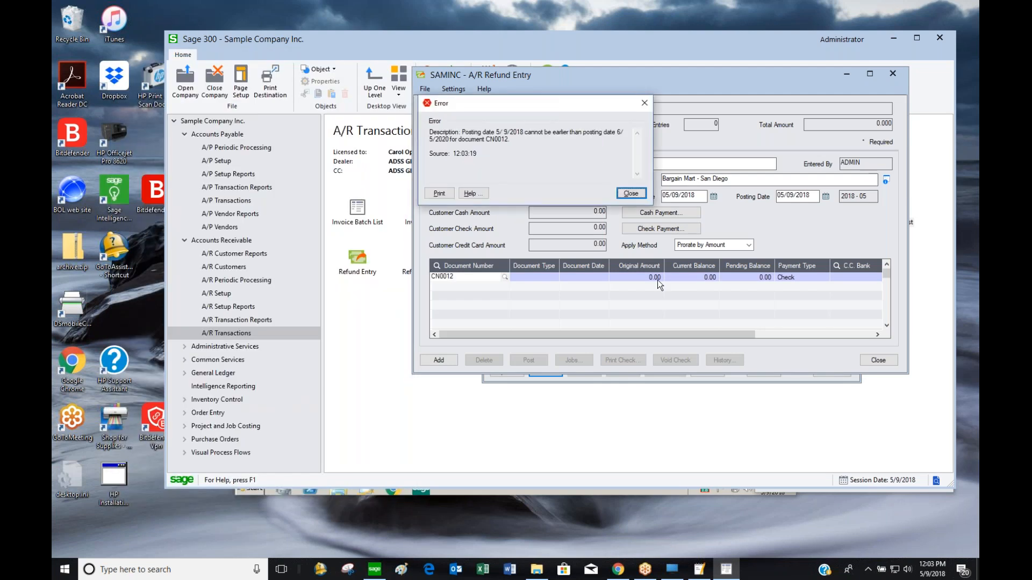
key("Return")
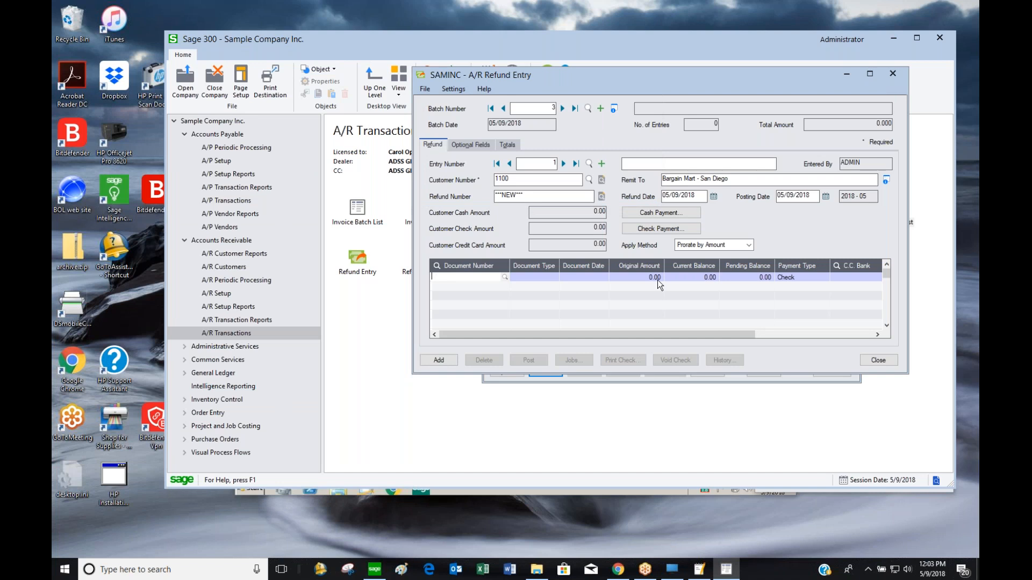
left_click(704, 195)
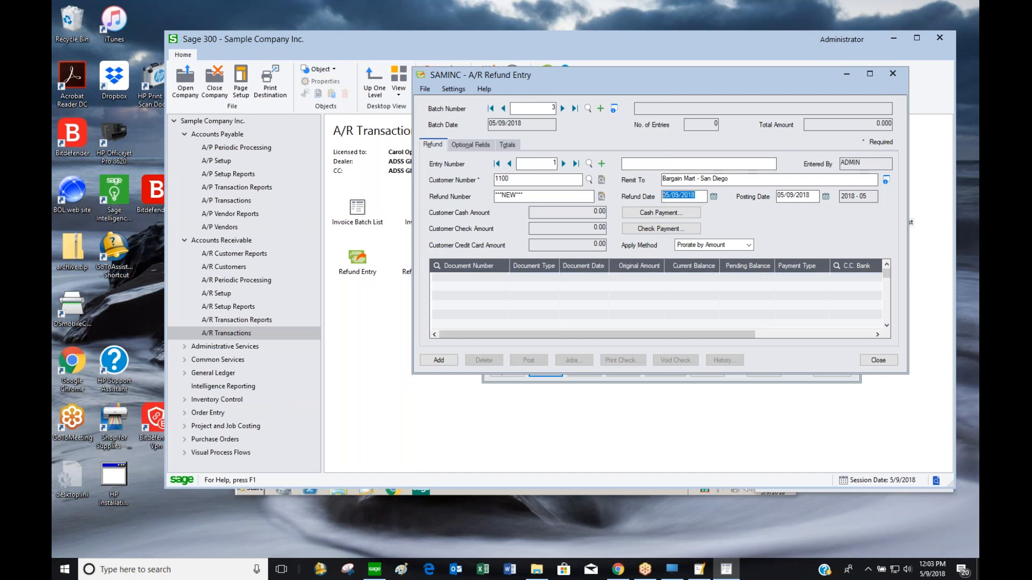
Set the refund date to 06/30/2020 and add a CN0012 document line, clearing the zero-amount errors
type("06302020")
left_click(488, 277)
key("F5")
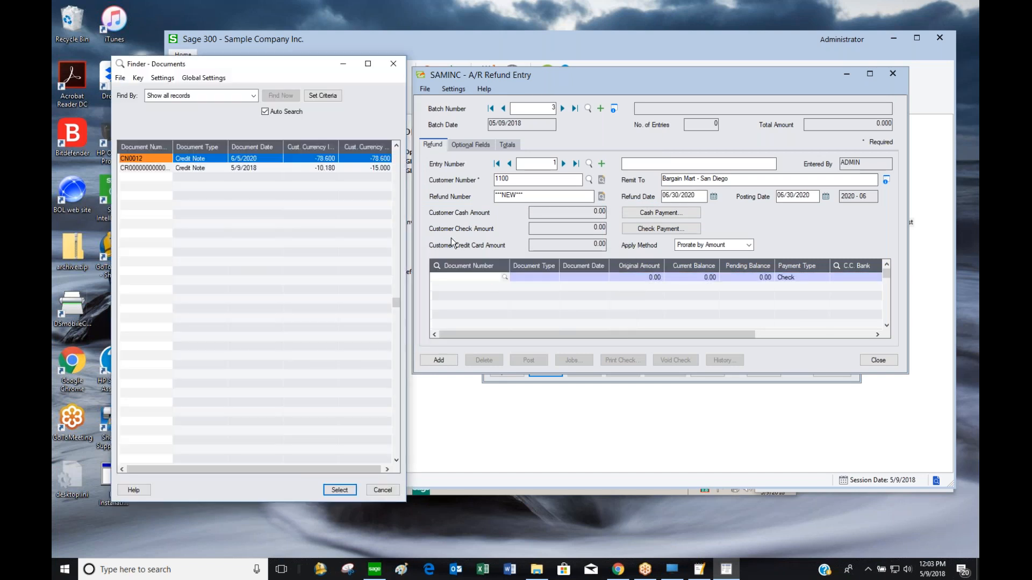
double_click(163, 157)
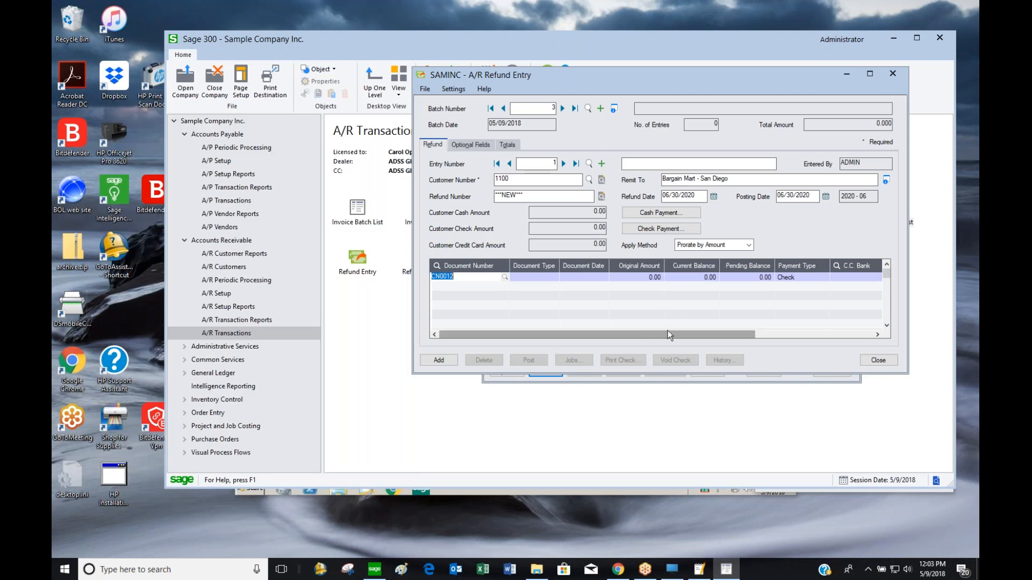
left_click(695, 193)
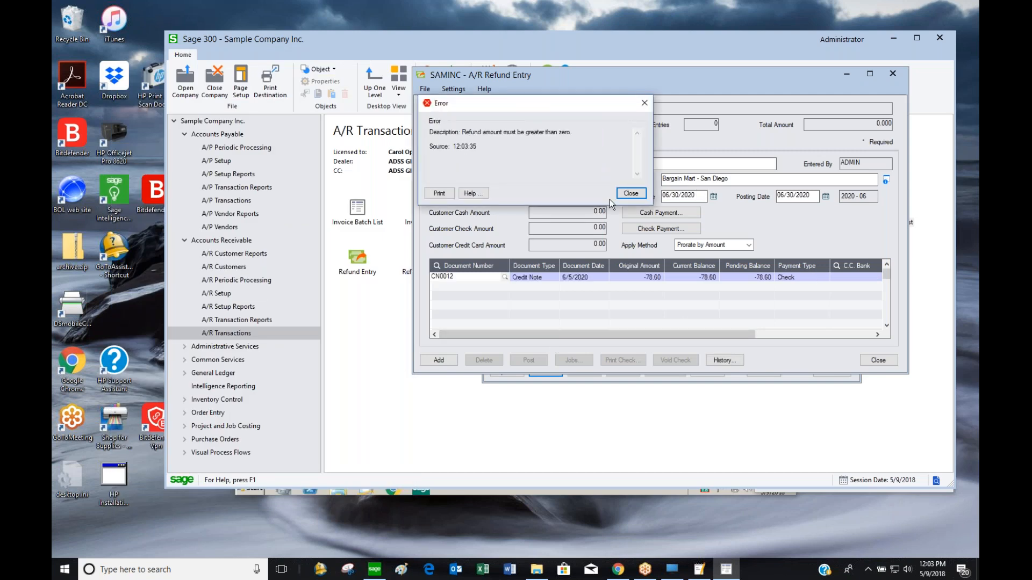
left_click(629, 194)
left_click(636, 196)
left_click(700, 196)
left_click(633, 196)
Enter a 78.60 payment amount on the CN0012 line and maximize the refund window
key("Tab")
key("Tab")
key("Tab")
key("Tab")
key("Tab")
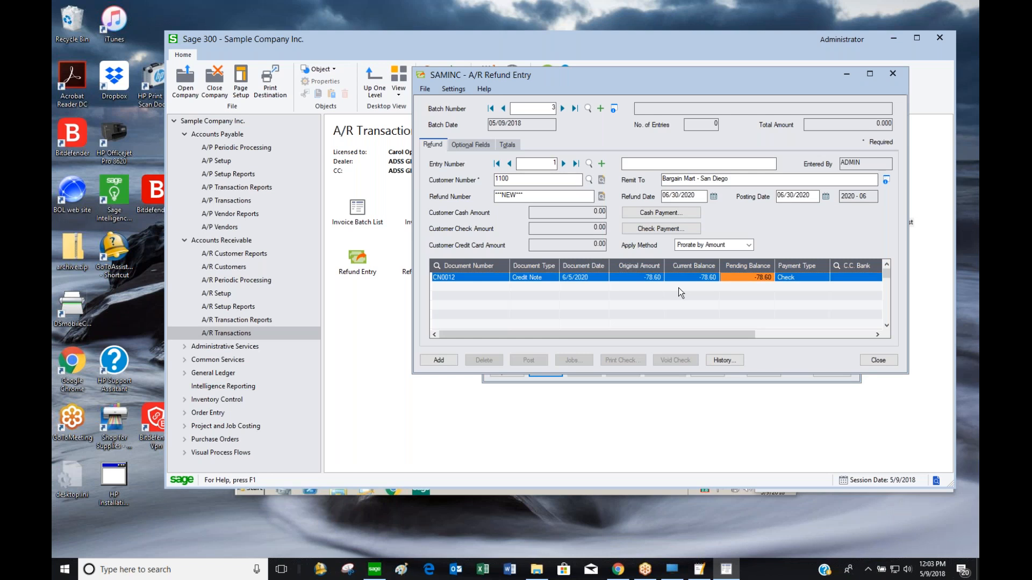
key("Tab")
key("Tab")
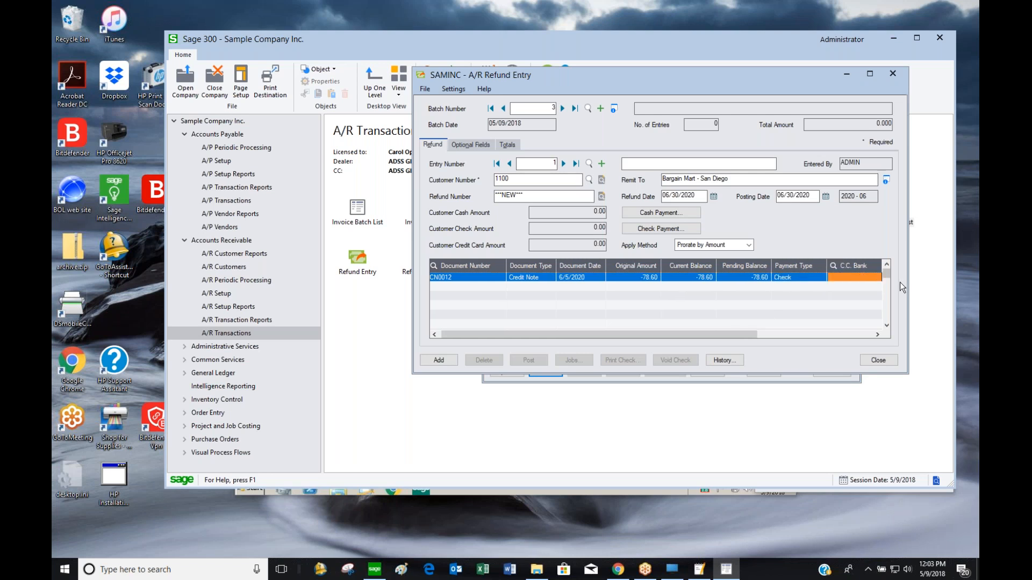
key("Tab")
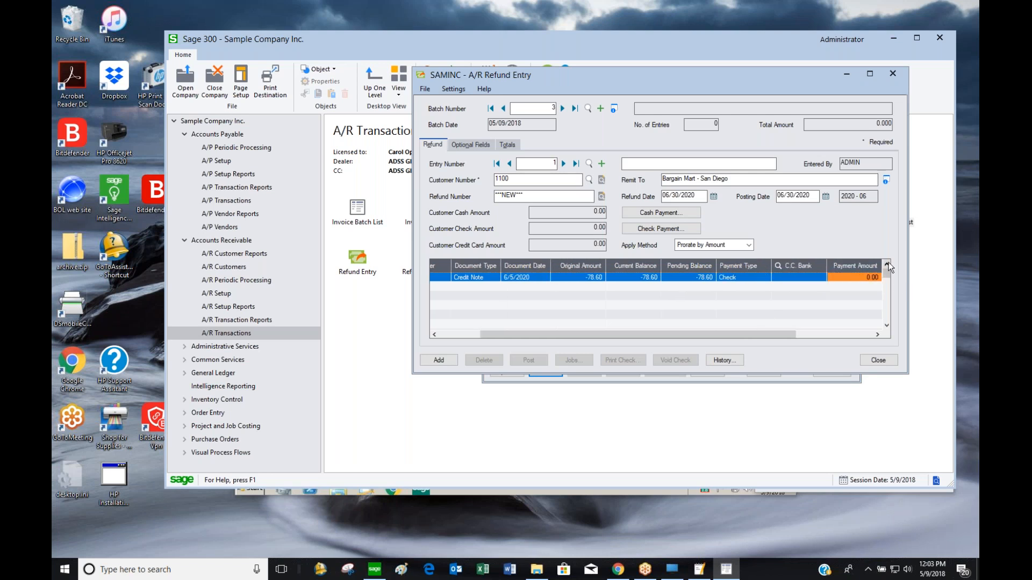
type("78.60")
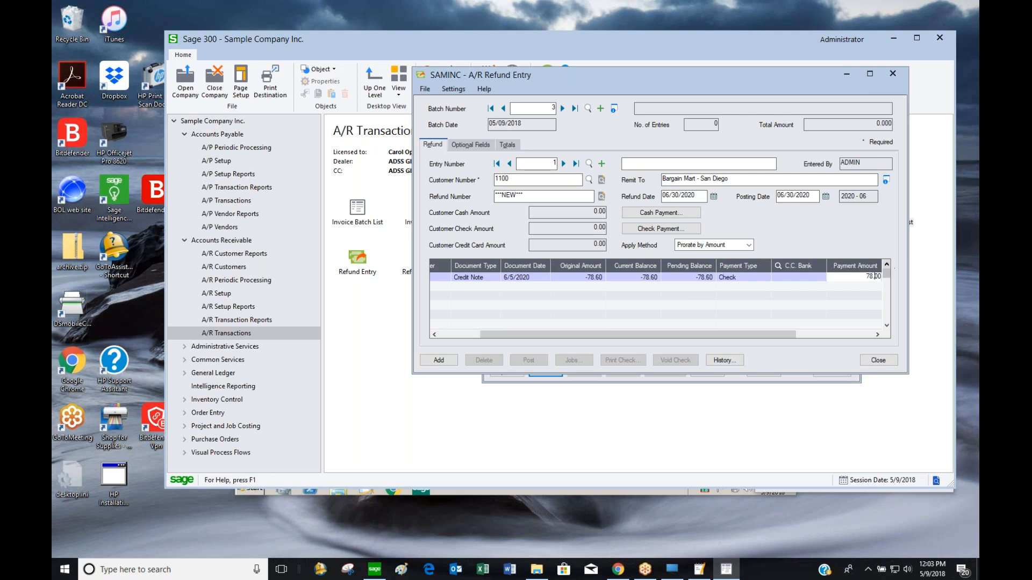
key("Tab")
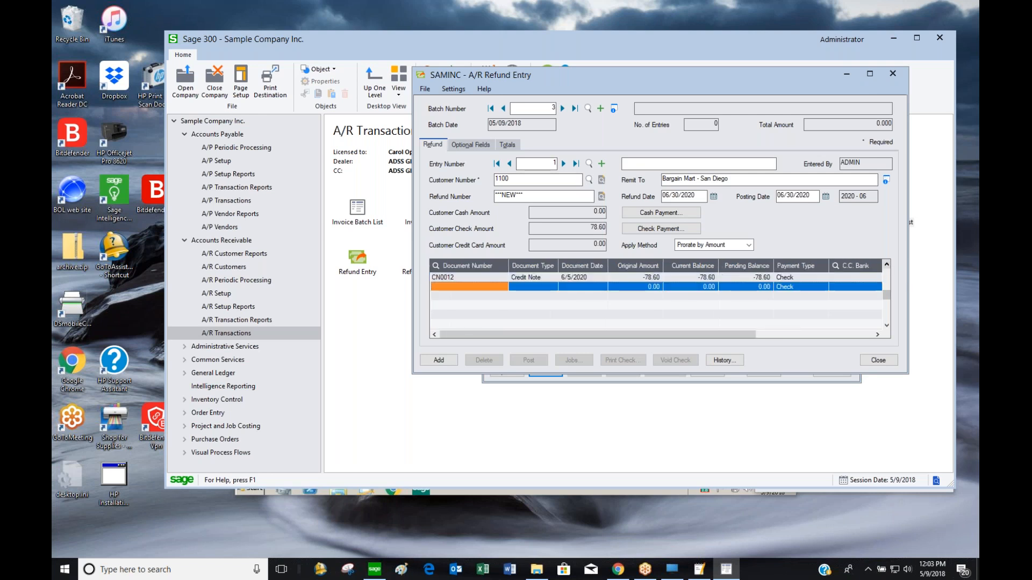
left_click(875, 73)
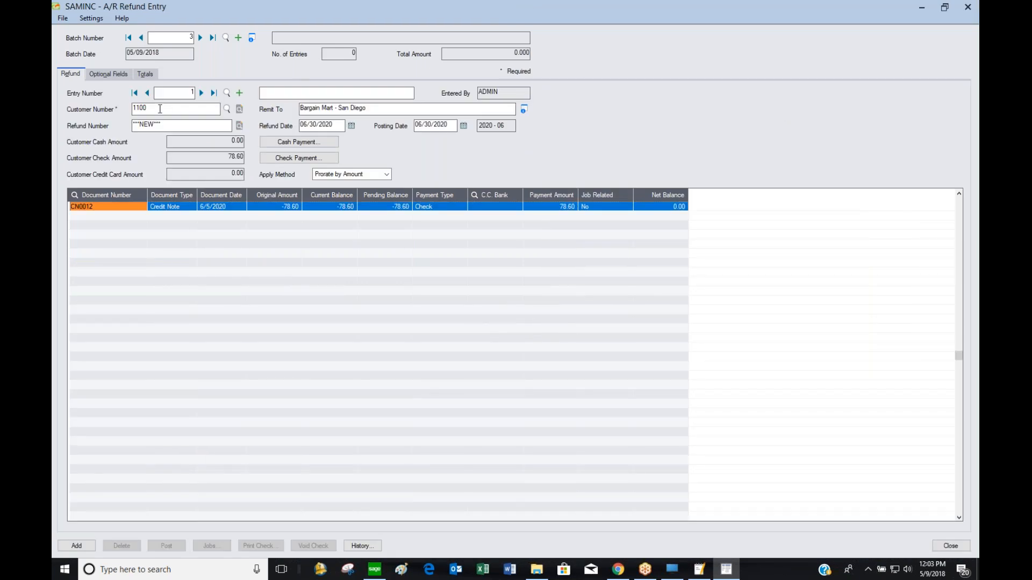
Toggle Print Check off and back on in the Check Payment details
left_click(313, 159)
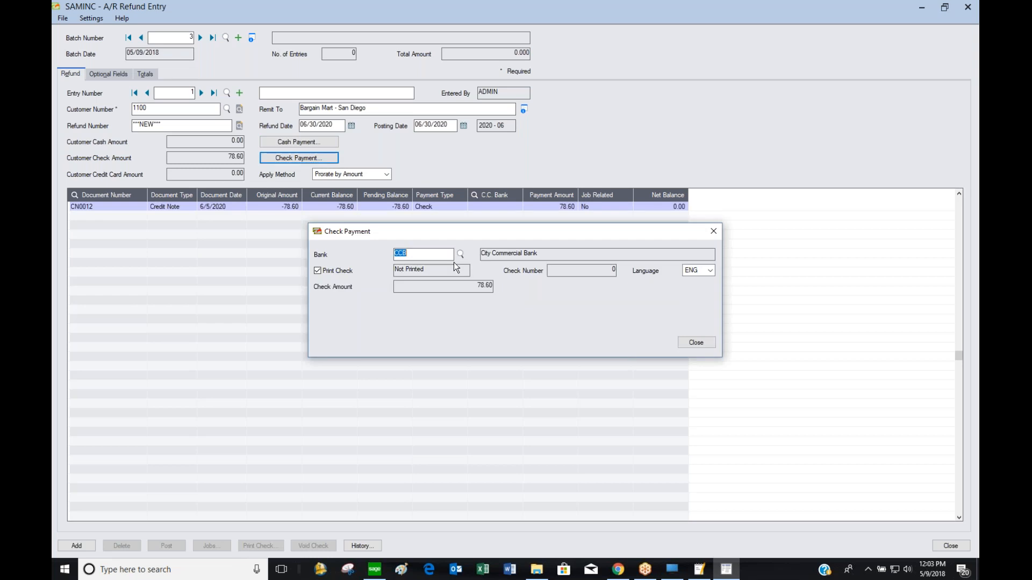
left_click(326, 270)
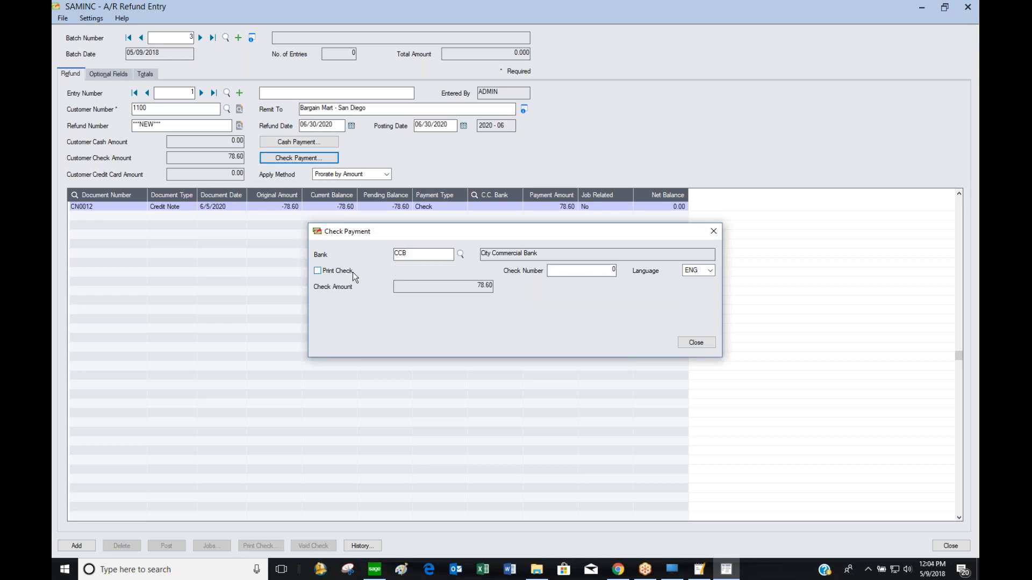
left_click(317, 271)
left_click(694, 343)
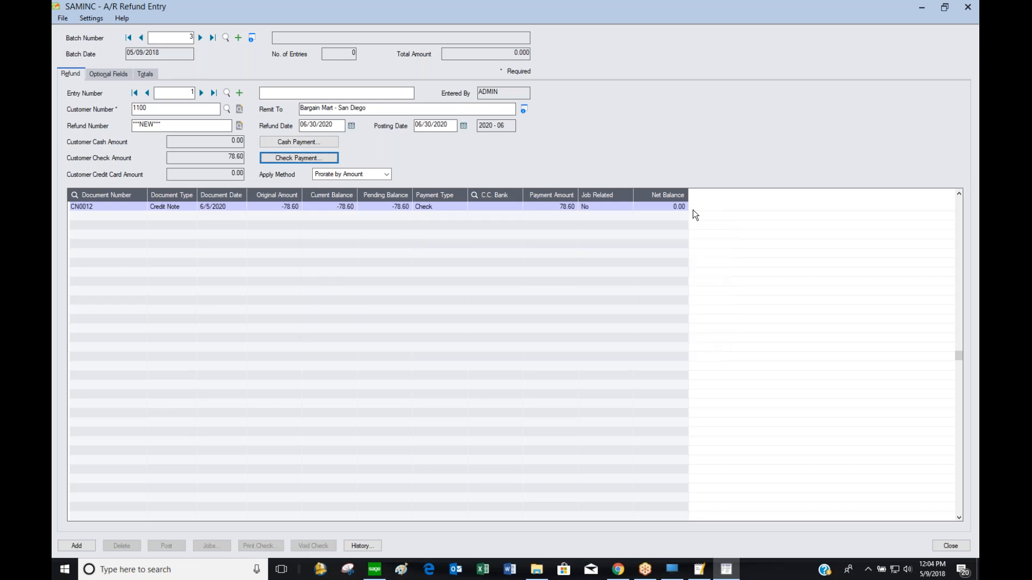
Reconfirm CN0012 with the 78.60 payment, add the refund to batch 3, and close Refund Entry
left_click(75, 195)
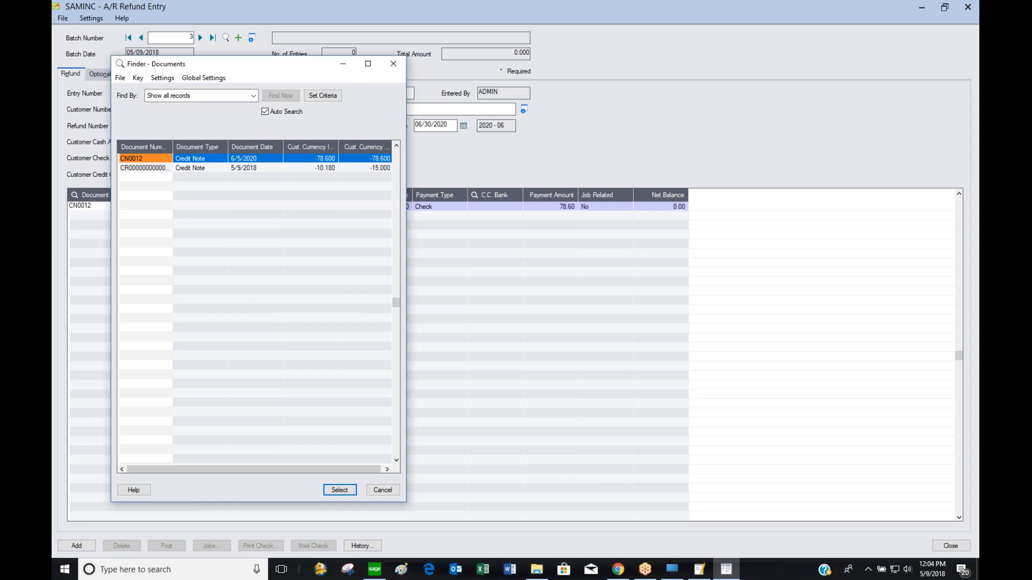
double_click(159, 157)
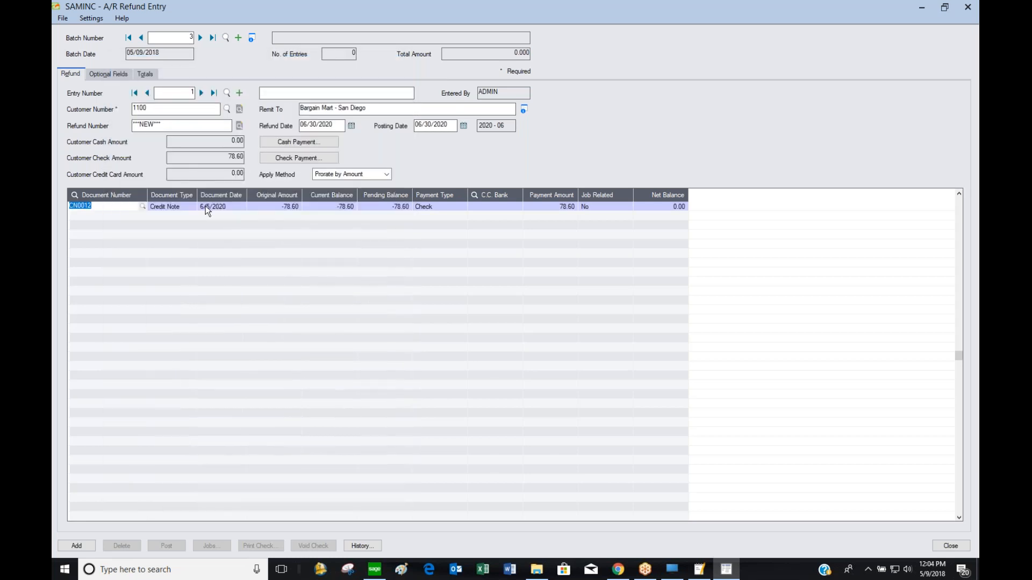
left_click(565, 206)
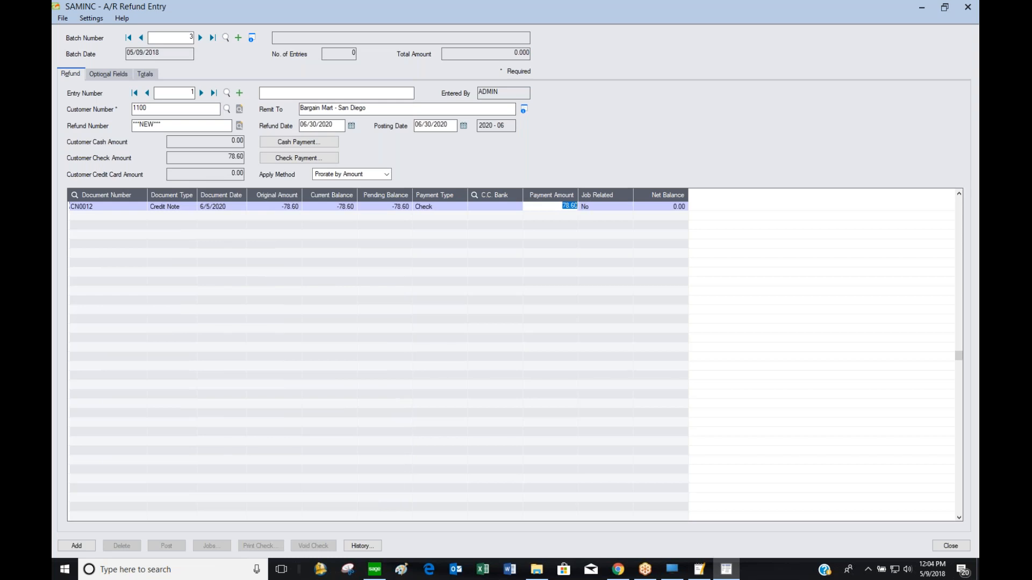
left_click(89, 547)
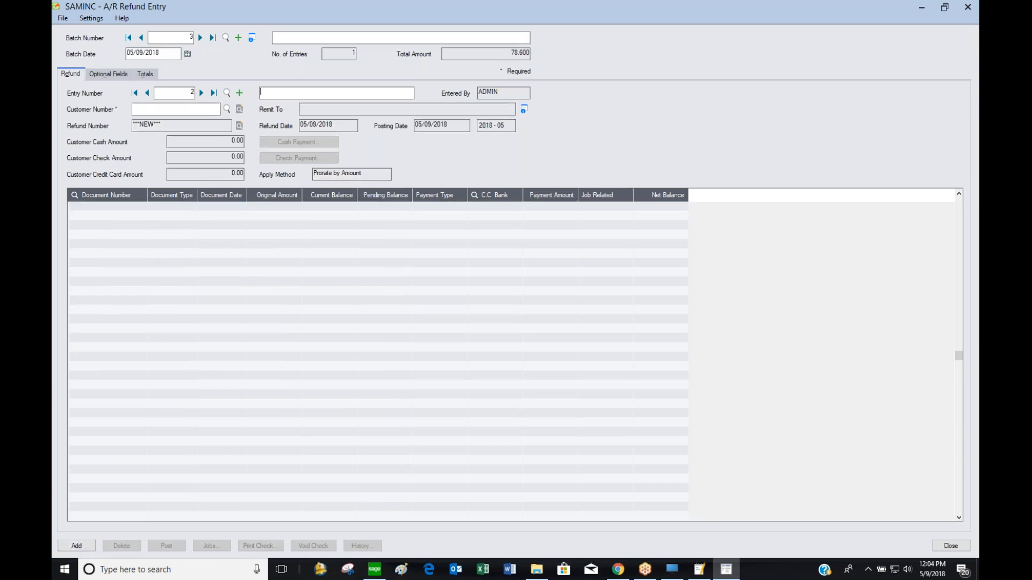
left_click(967, 7)
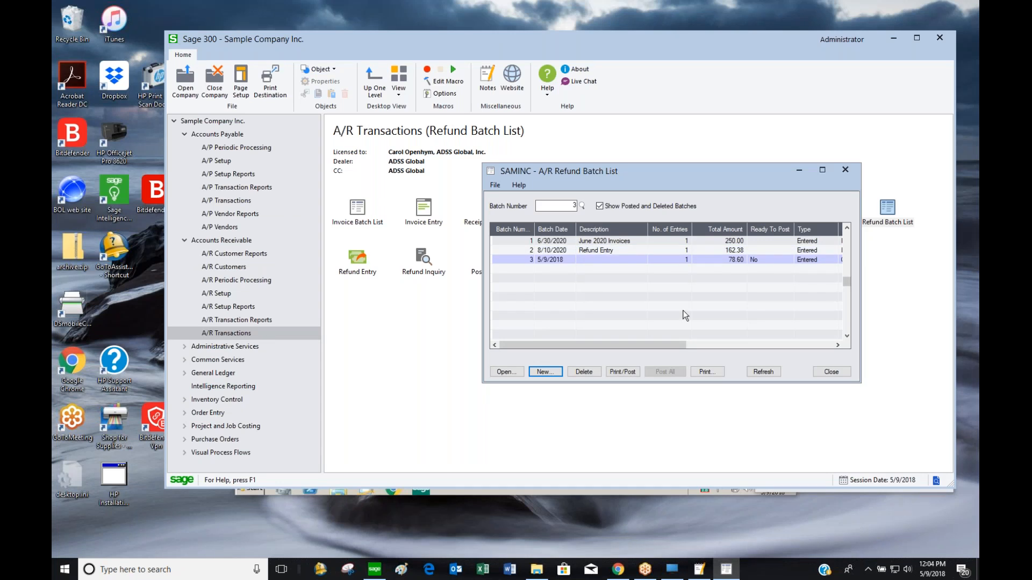
Print refund check 30000 for customer 1100 on the ARCK check stock
left_click(618, 373)
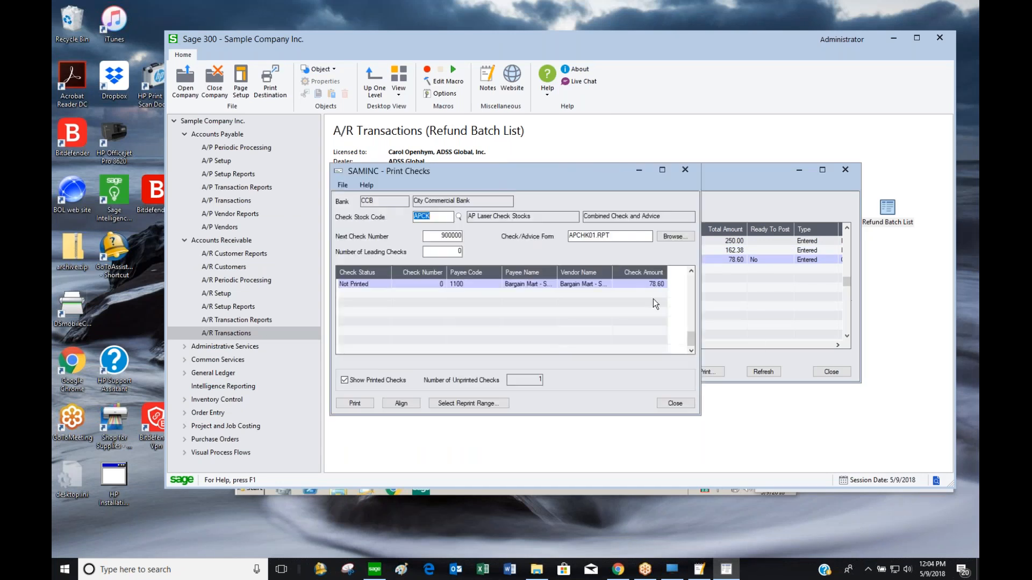
left_click_drag(512, 175, 662, 117)
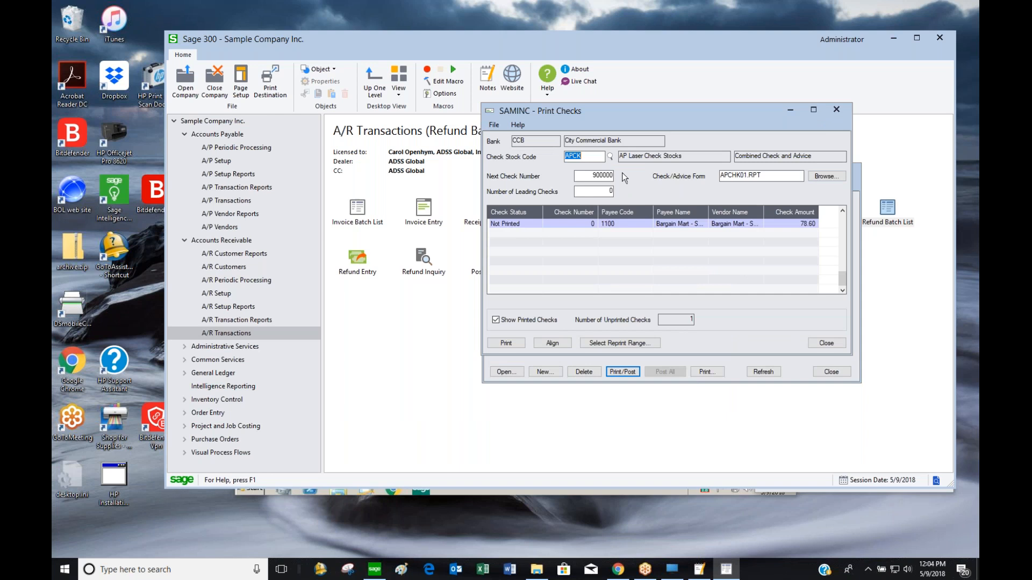
left_click(610, 156)
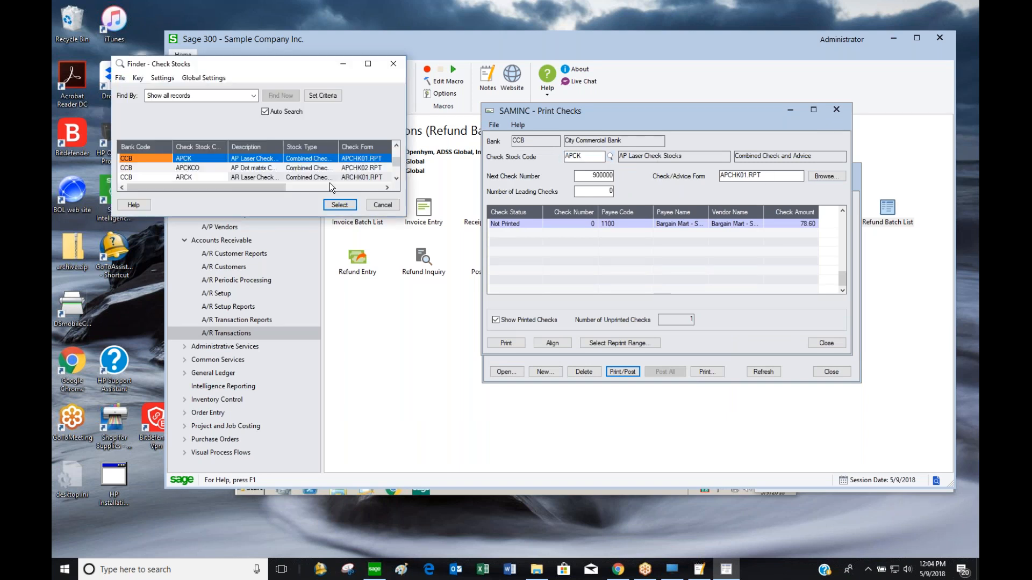
left_click(206, 177)
double_click(206, 176)
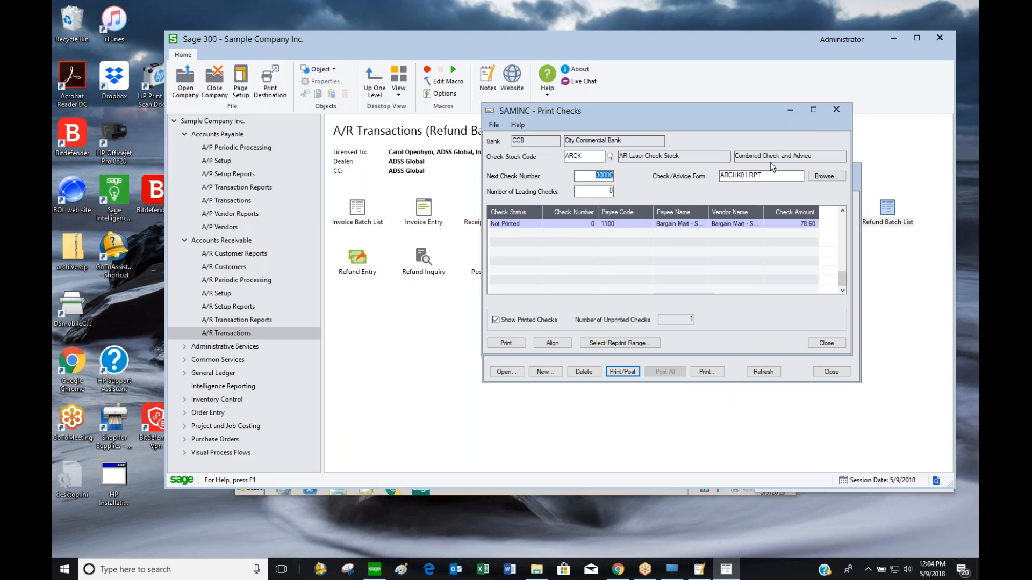
left_click(506, 344)
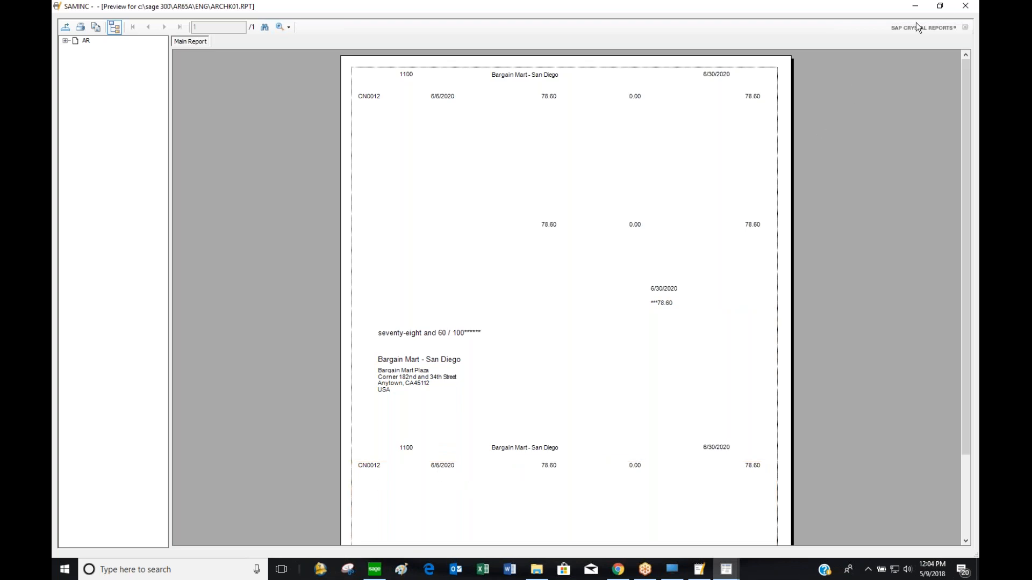
Close the check preview, confirm it printed, cancel the check run and close the refund batch list
left_click(964, 7)
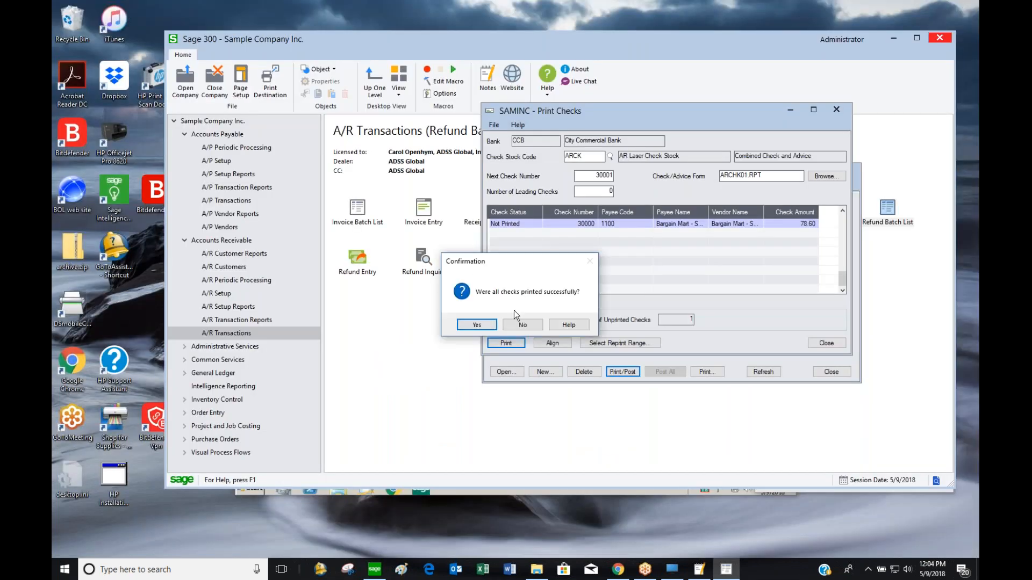
key("Return")
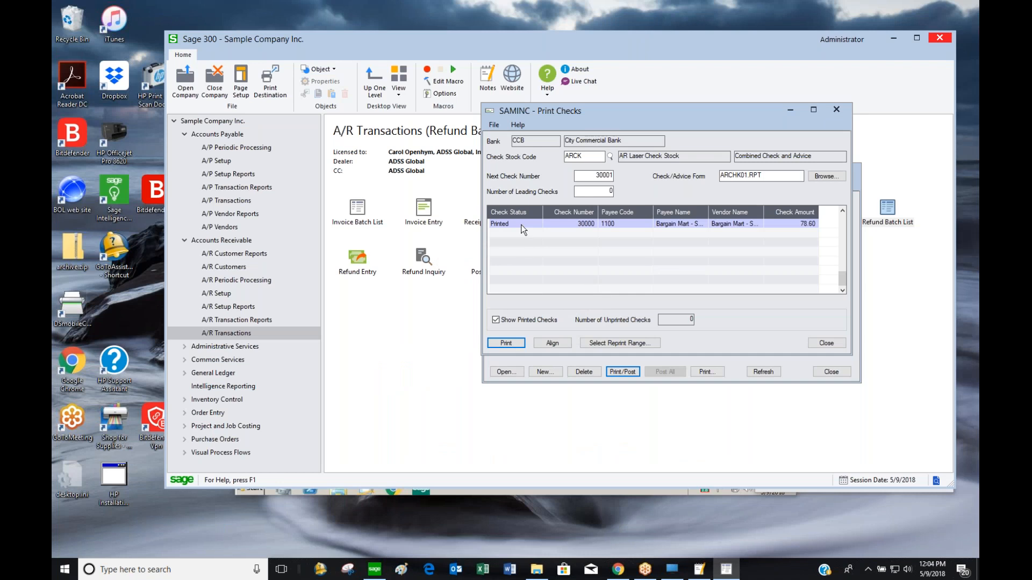
left_click(818, 345)
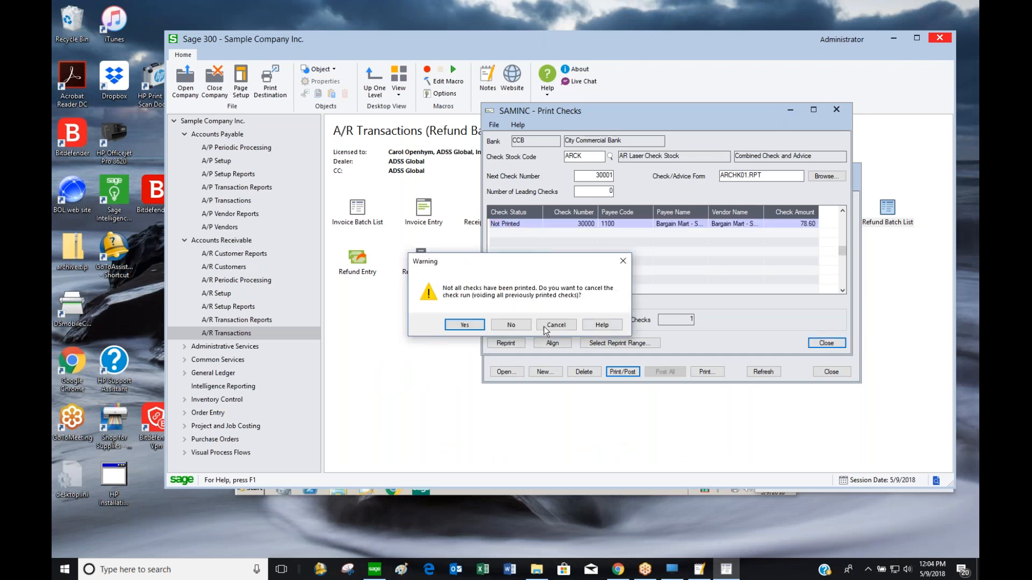
left_click(466, 325)
left_click(837, 371)
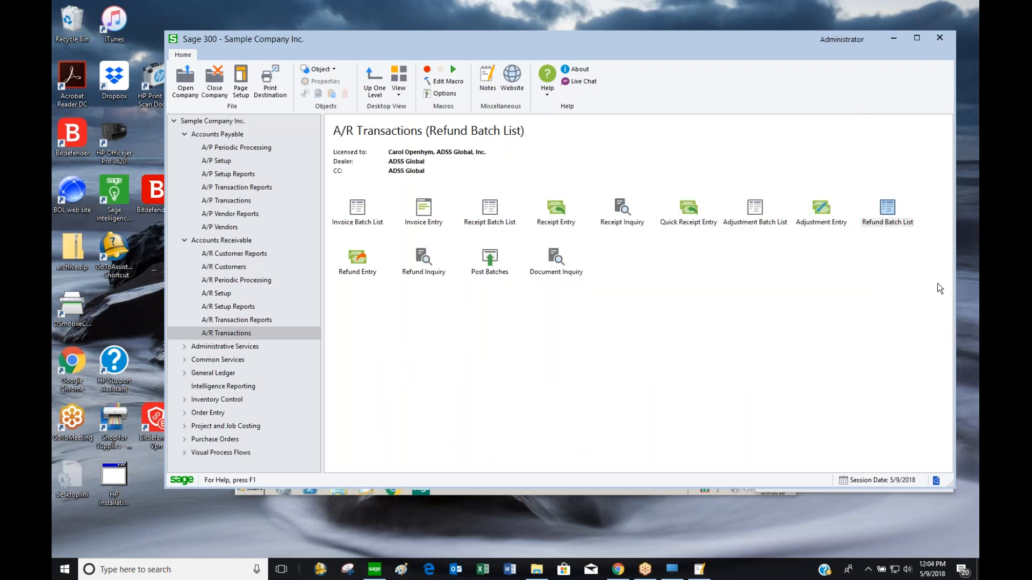
Maximize the A/R Refund Inquiry and review the first refund's bank, check number, G/L account, customer and remit-to
double_click(422, 258)
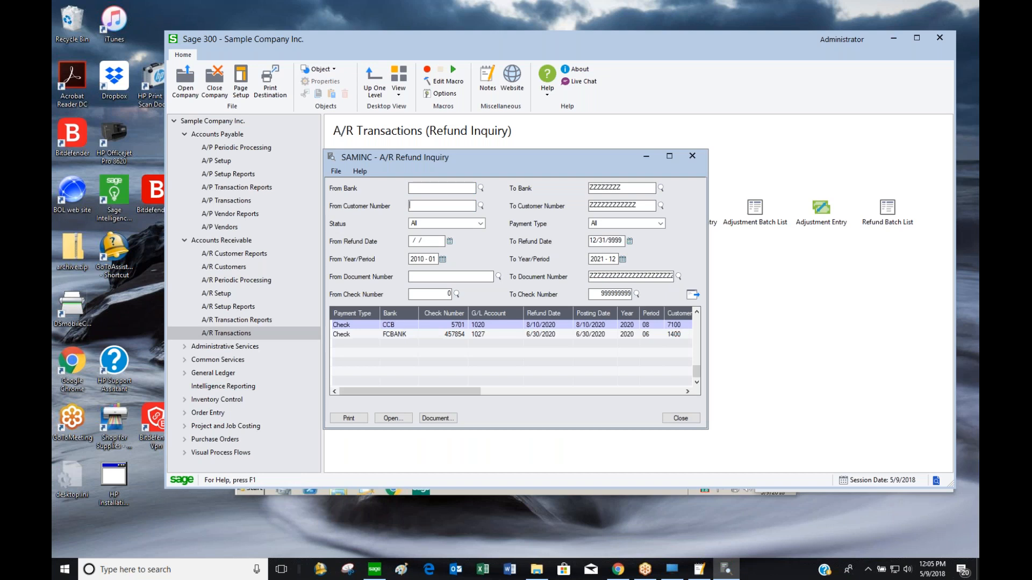
left_click(668, 156)
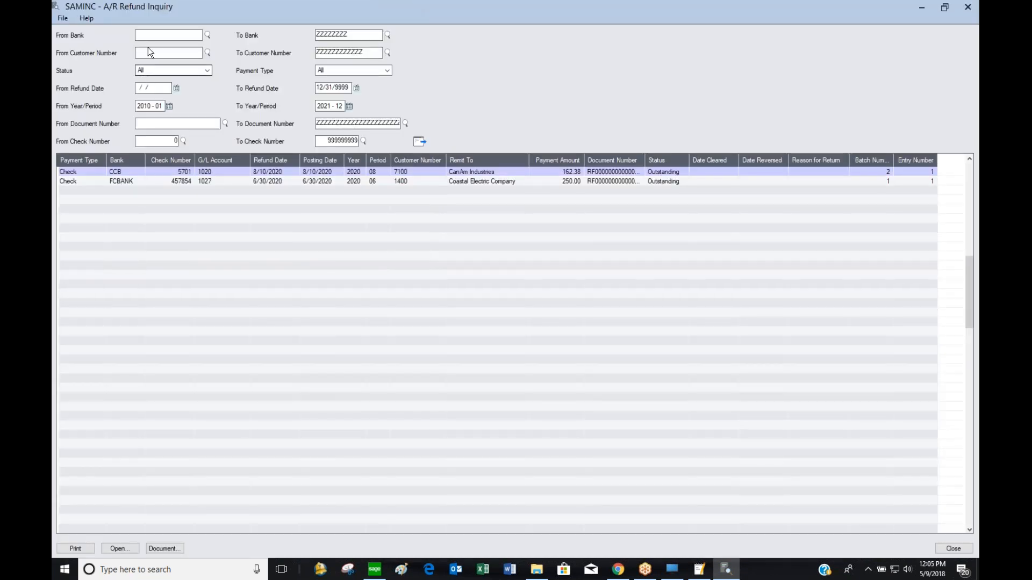
left_click(128, 172)
left_click(185, 173)
left_click(219, 172)
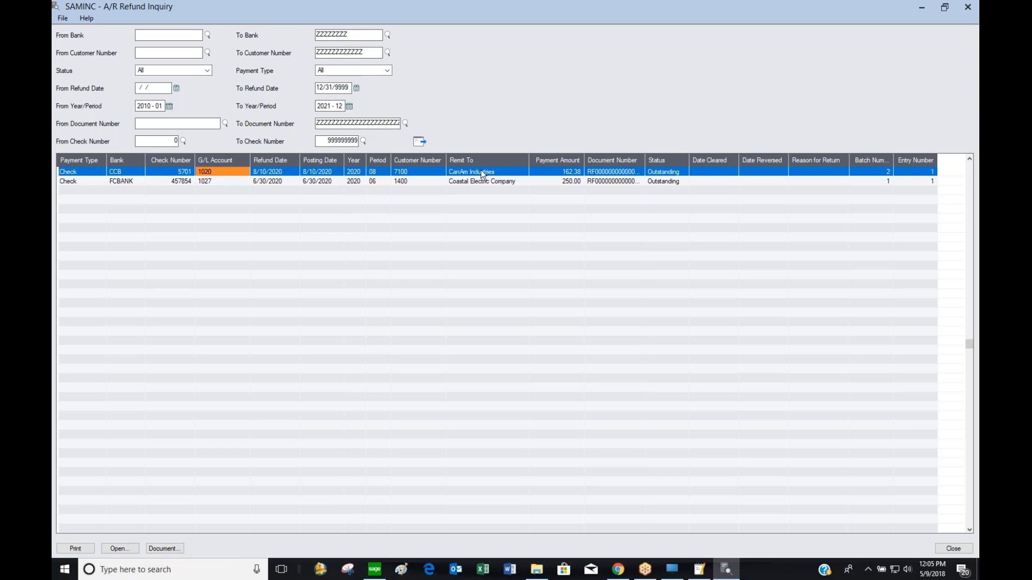
left_click(421, 172)
left_click(483, 172)
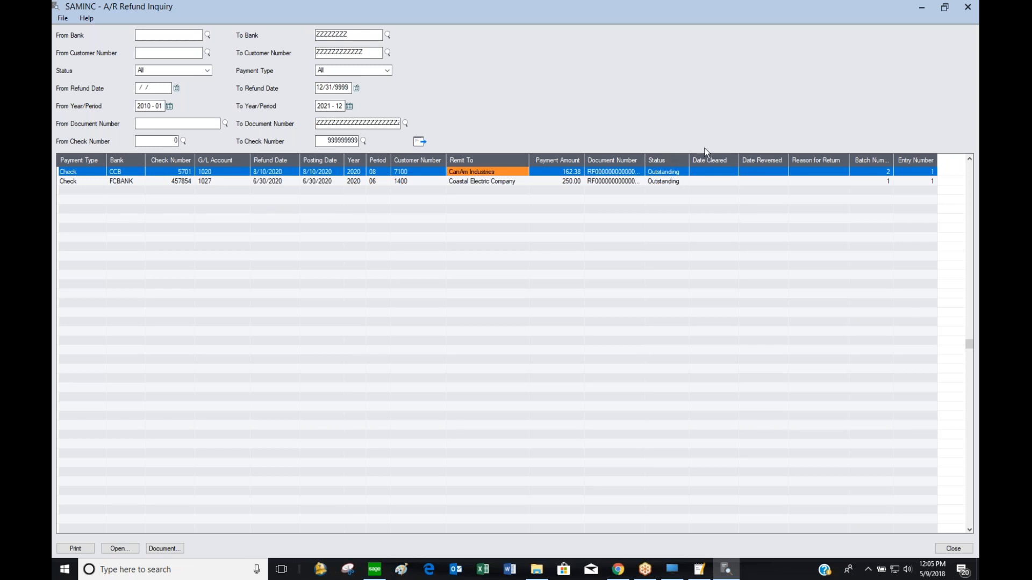
Close the refund inquiry, then close Post Batches without posting after choosing adjustment batches
left_click(968, 7)
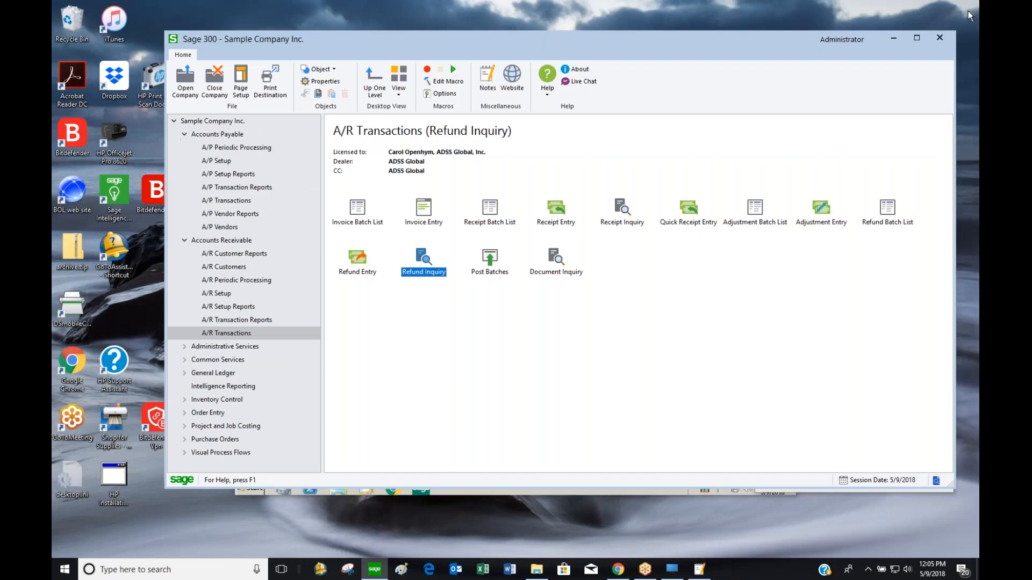
double_click(487, 263)
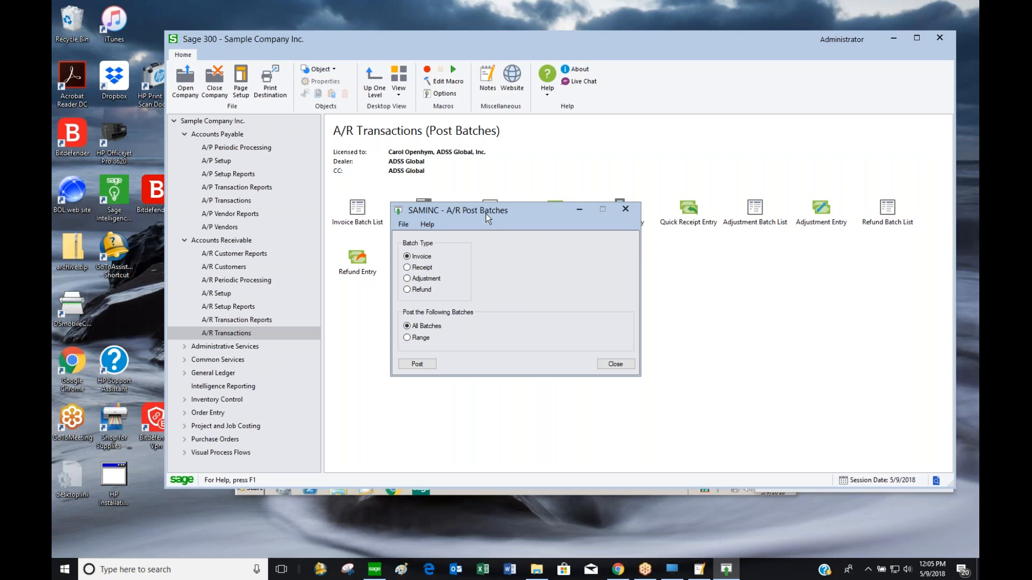
left_click(422, 278)
left_click(607, 364)
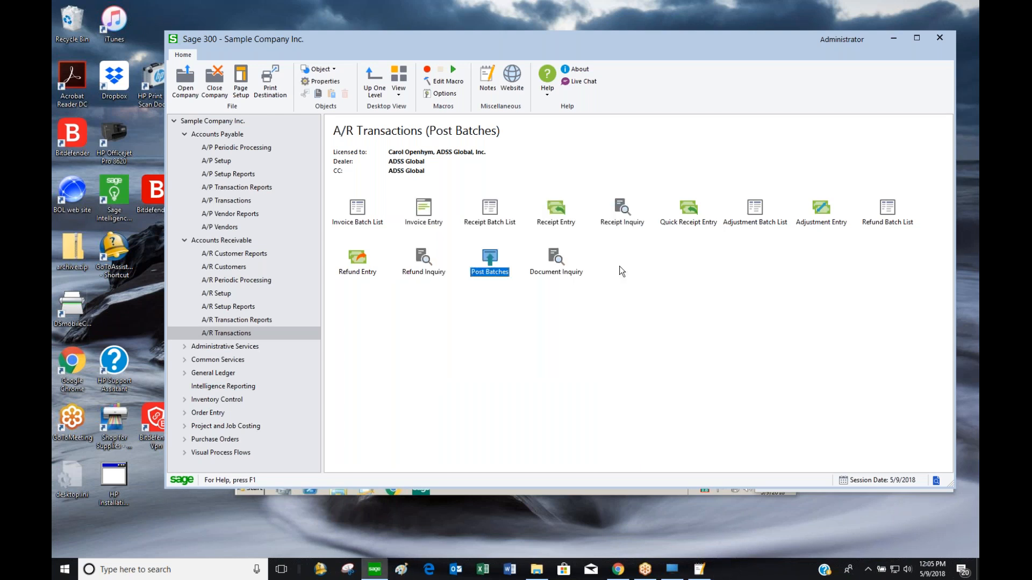
double_click(537, 272)
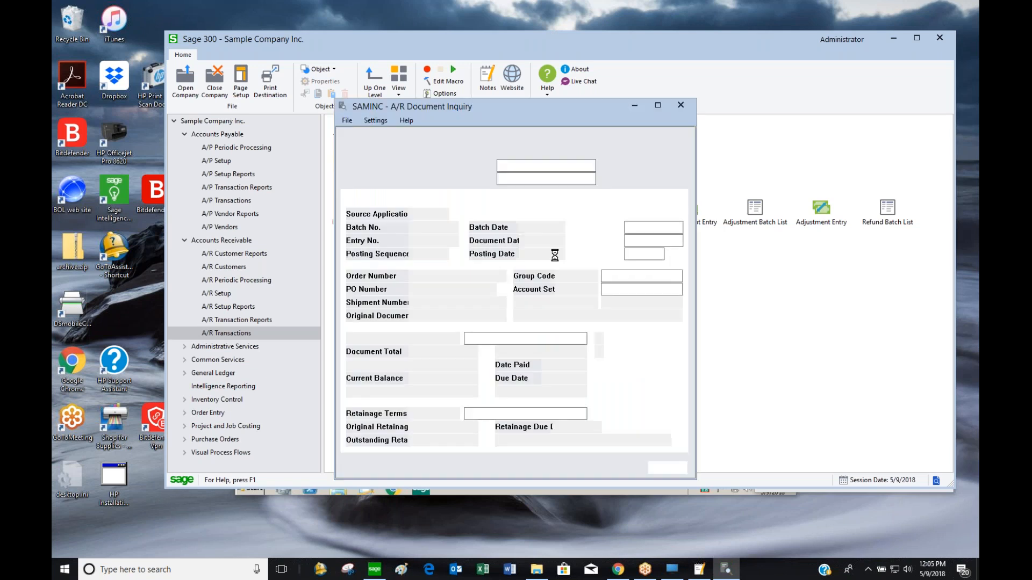
Load invoice 10566 for Bargain Mart - San Diego and review its Ship-To, Taxes, Salespersons and Optional Fields
left_click_drag(573, 105, 630, 79)
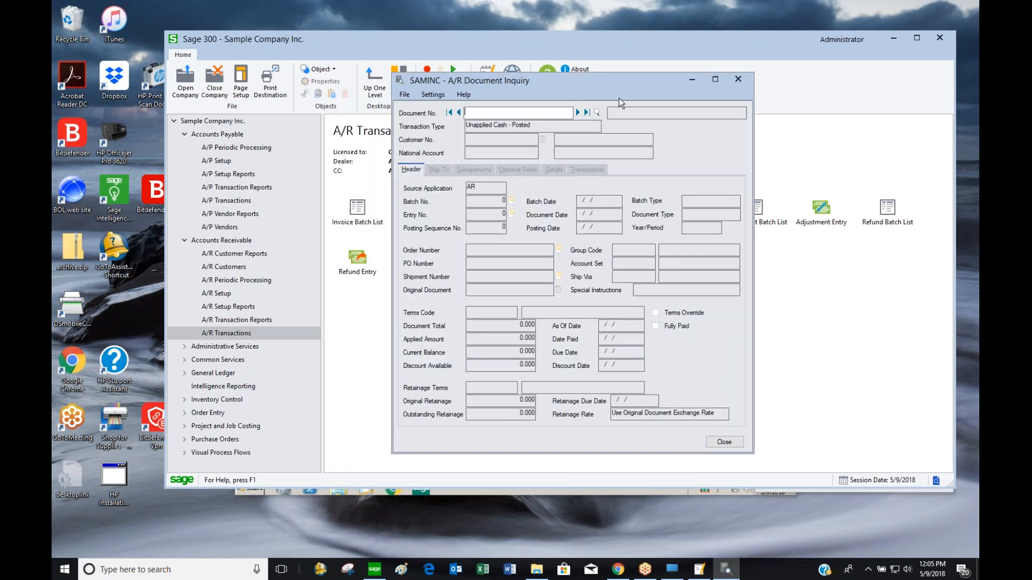
left_click(580, 111)
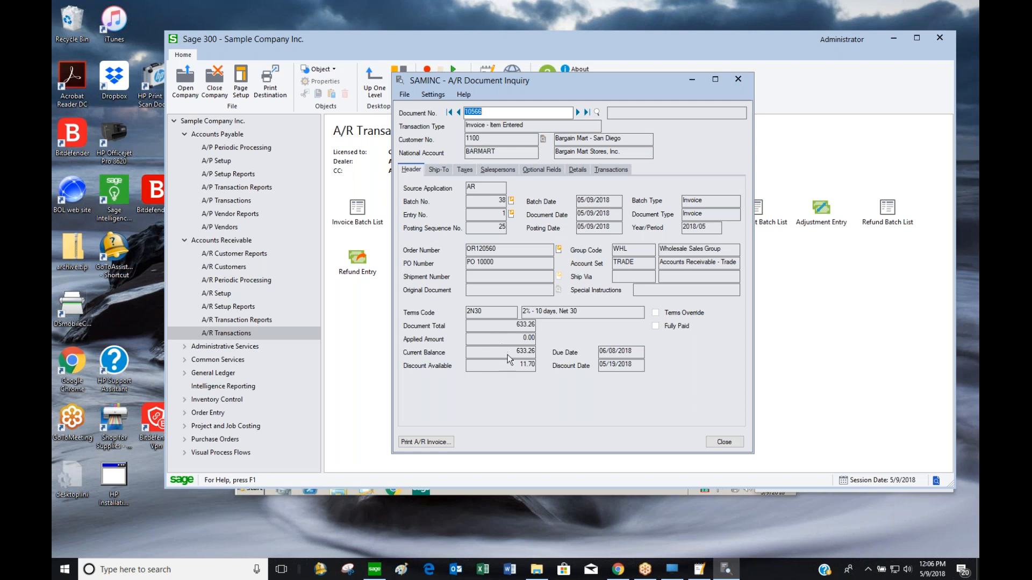
left_click(440, 169)
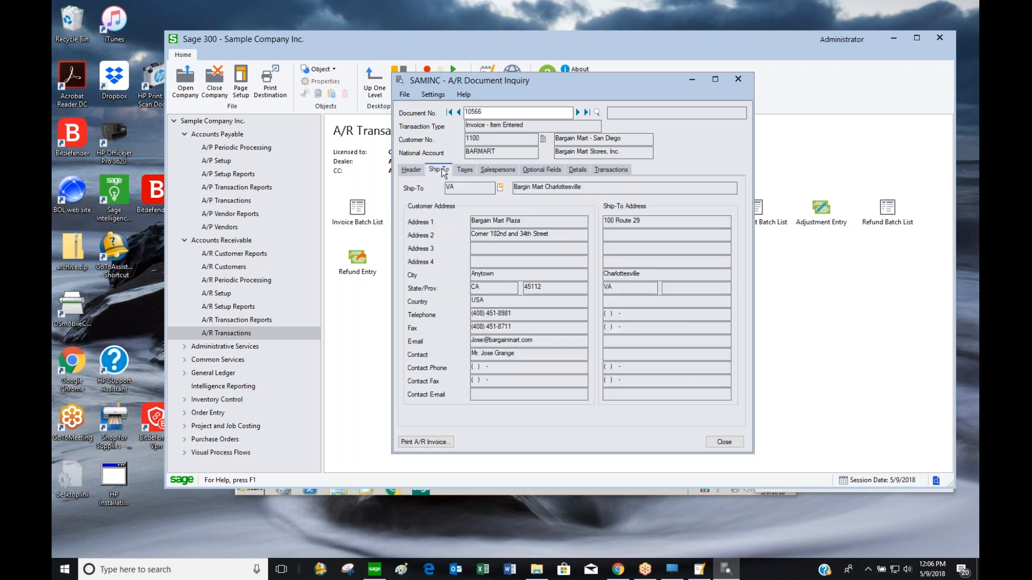
left_click(464, 170)
left_click(508, 169)
left_click(539, 169)
Review the invoice's detail lines, including item BK-360, and its applied transactions
left_click(578, 168)
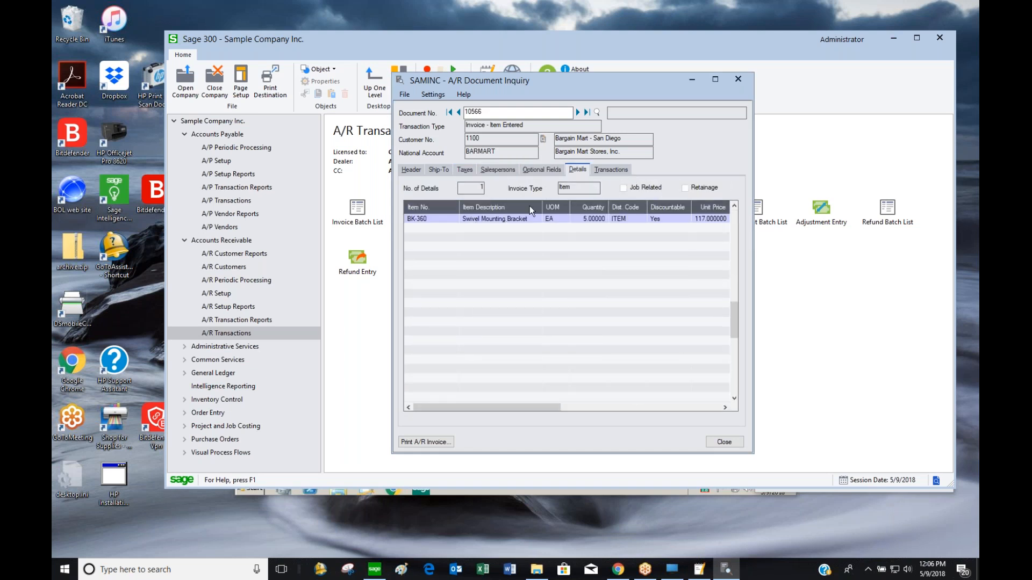
left_click(437, 218)
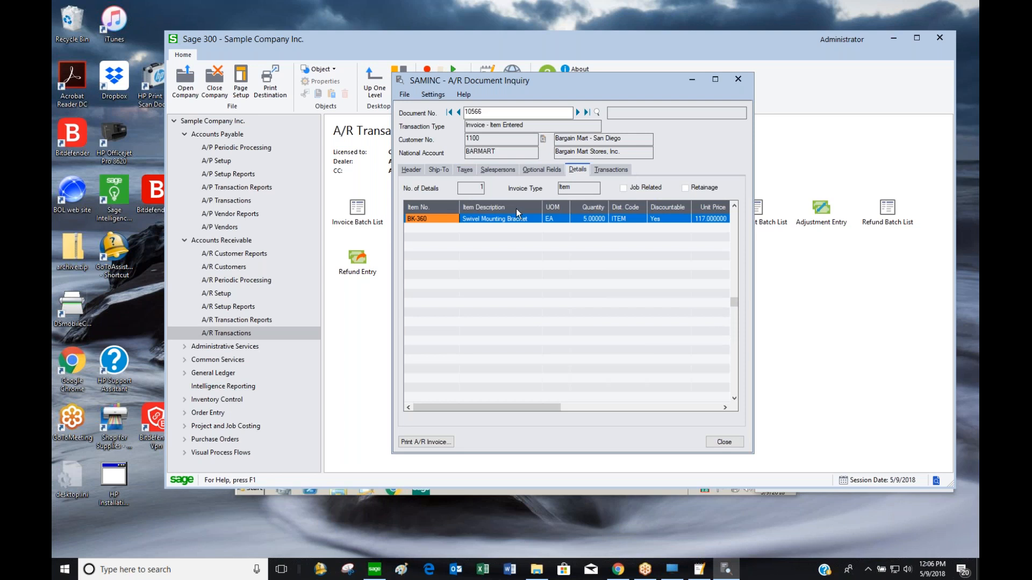
left_click(611, 169)
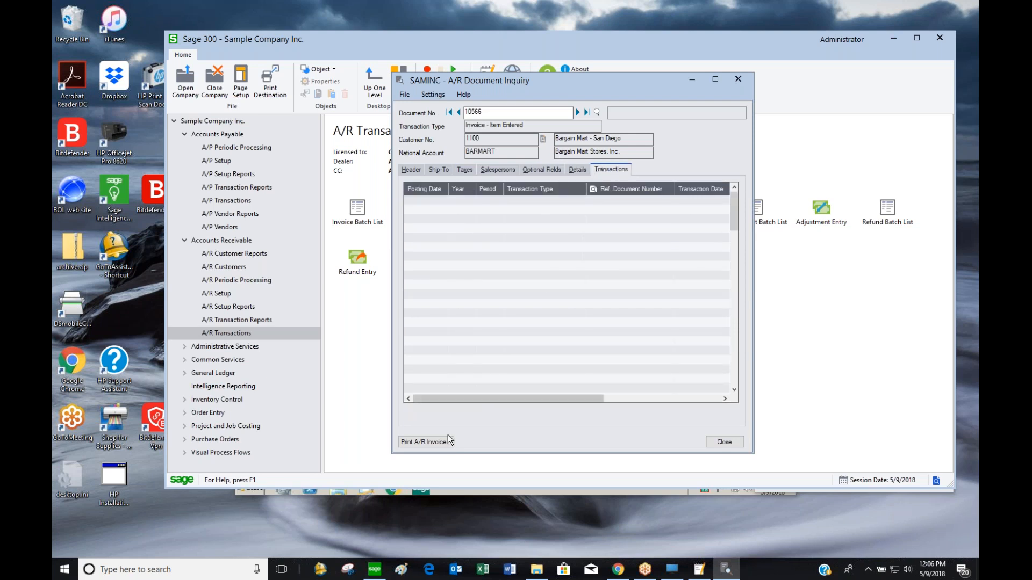
left_click(425, 441)
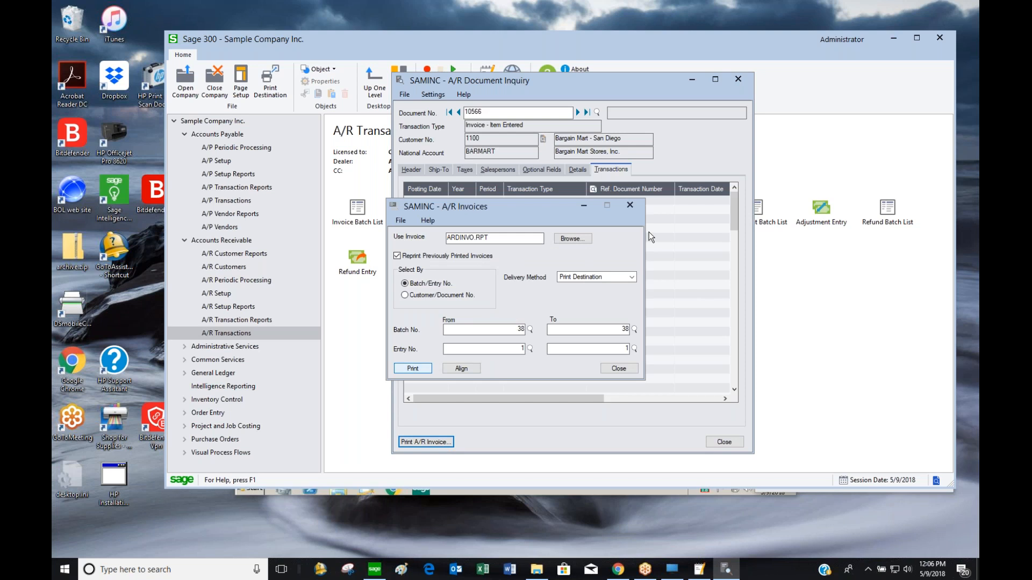
Preview invoice 10566 for 585.00, then close the preview, A/R Invoices dialog and Document Inquiry
key("Return")
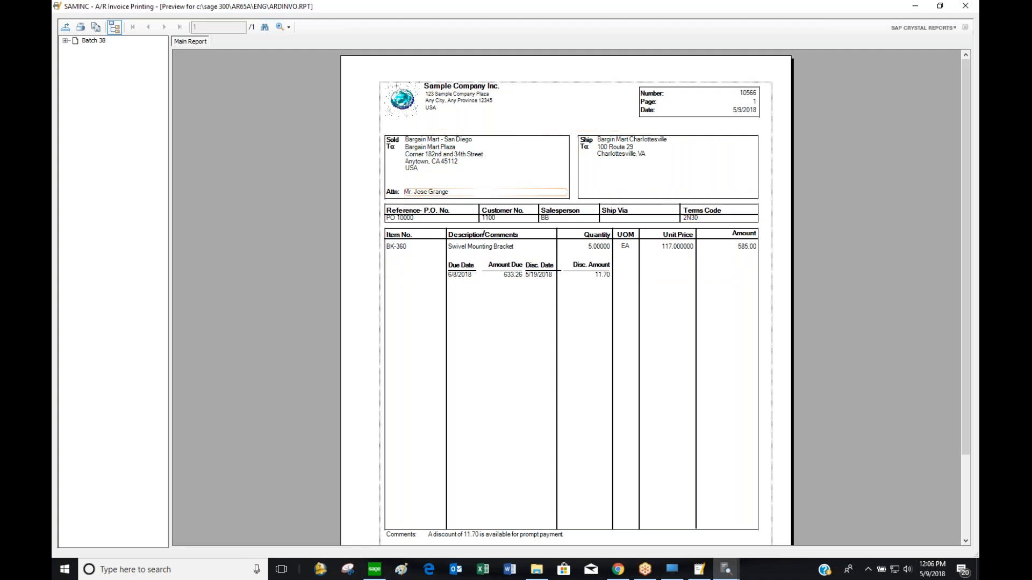
left_click(966, 10)
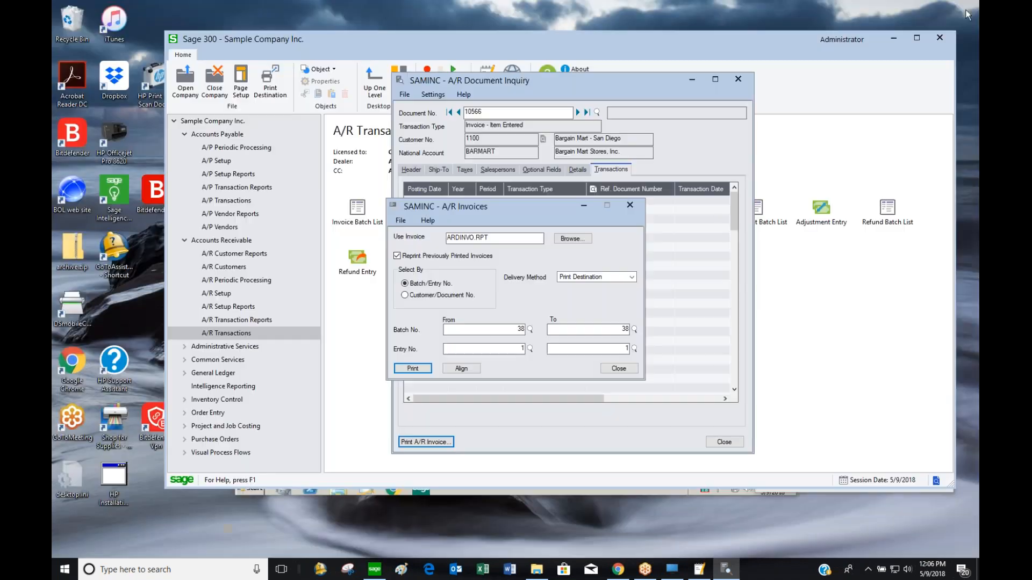
left_click(631, 371)
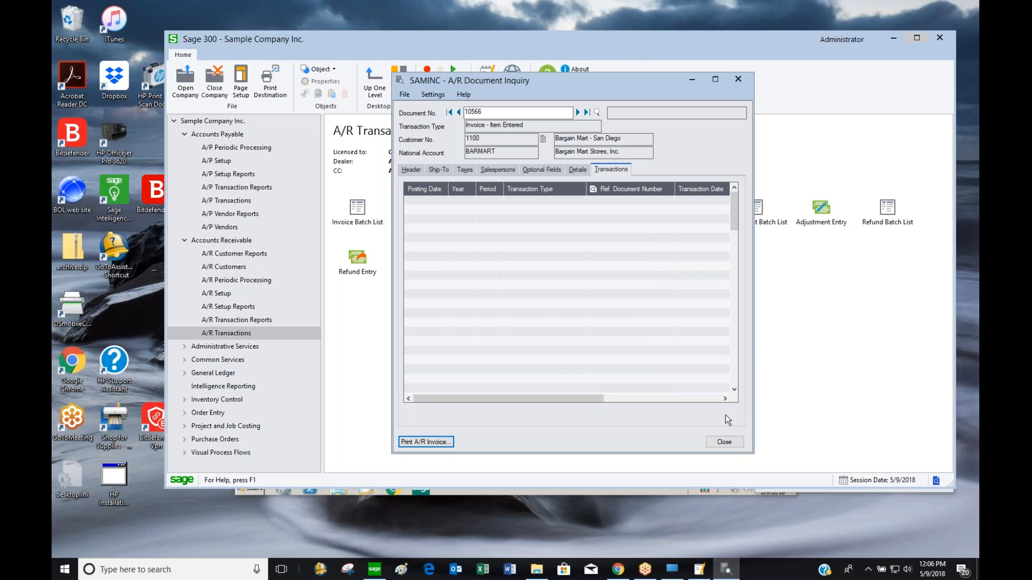
left_click(723, 443)
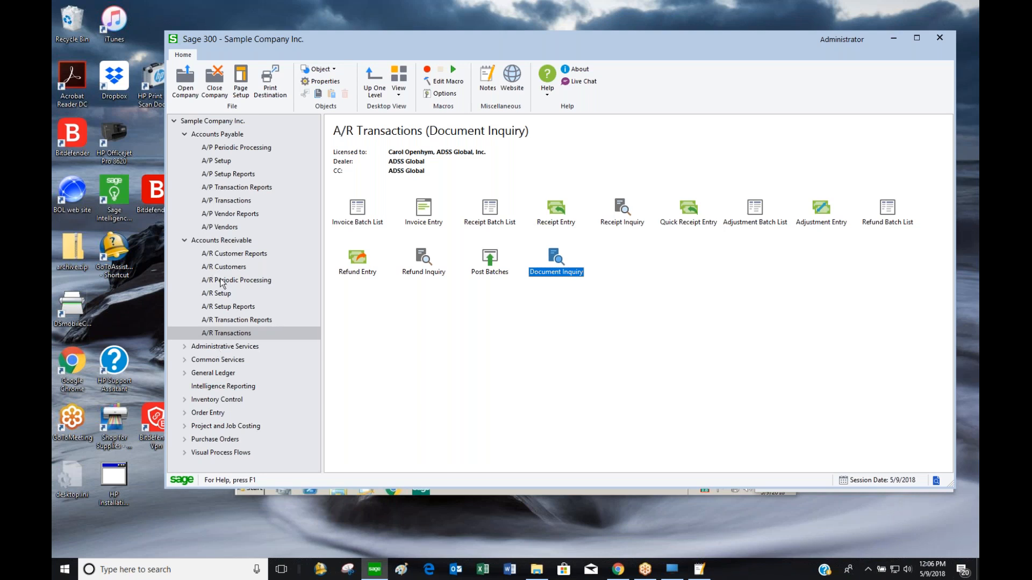
Preview the A/R Terms Report for codes 2N30 through P90, then close it
left_click(224, 311)
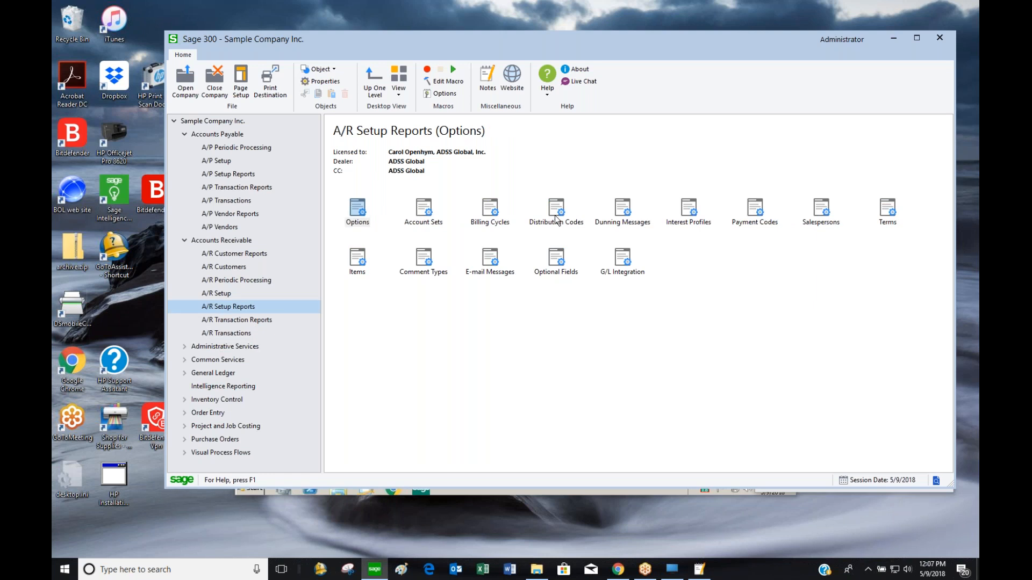
double_click(888, 209)
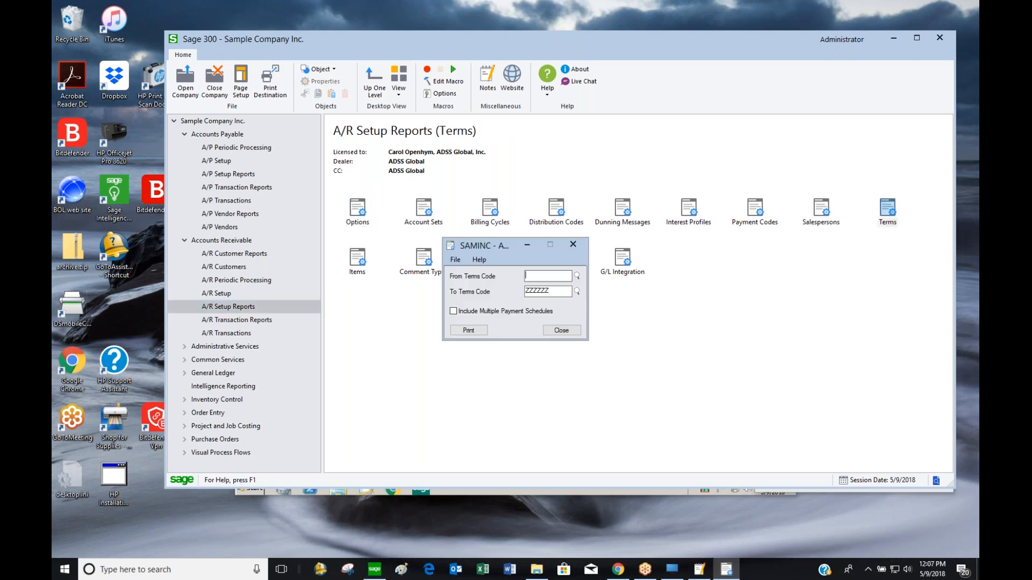
left_click(481, 330)
left_click(453, 331)
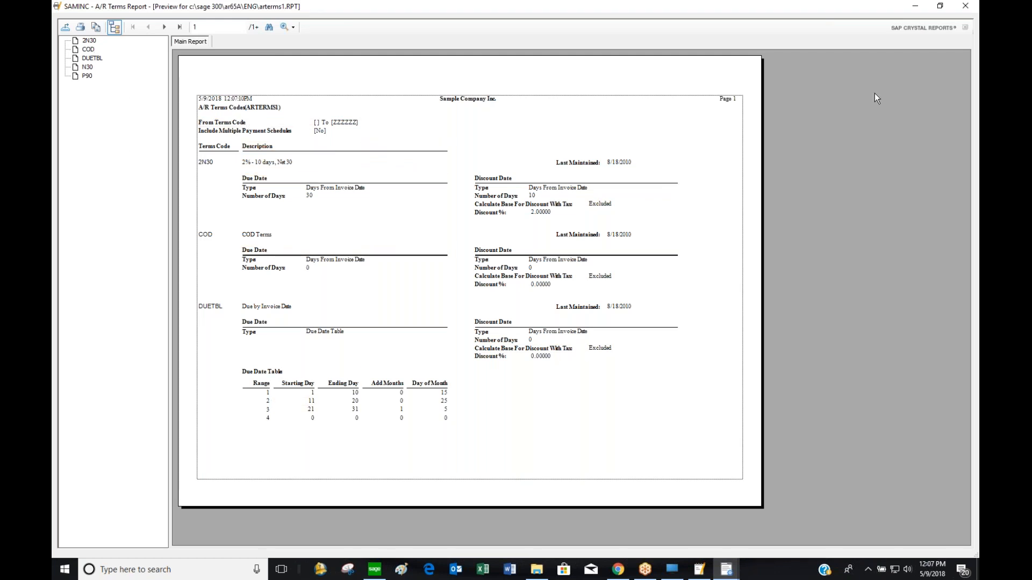
left_click(961, 6)
left_click(562, 330)
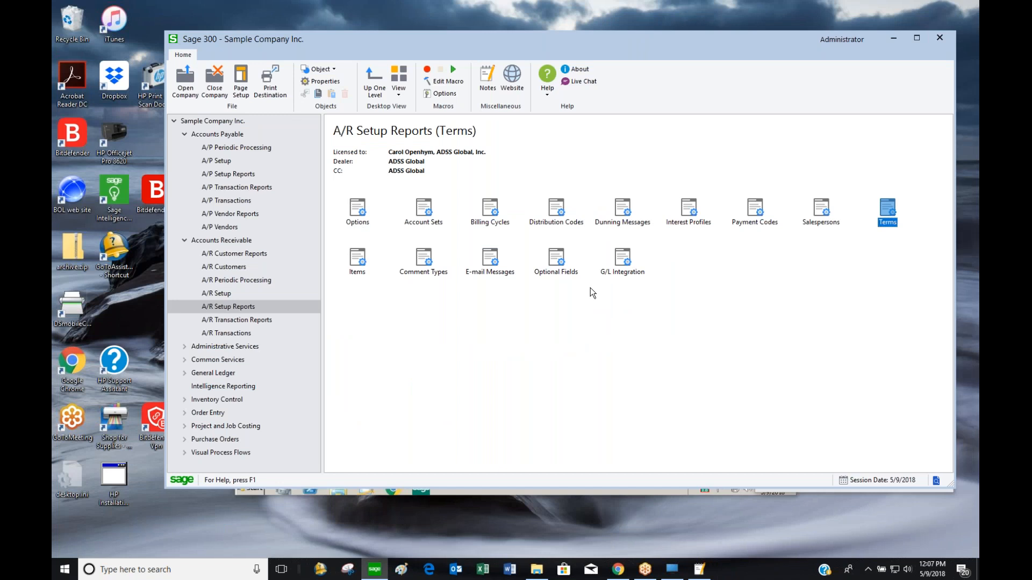
left_click(240, 321)
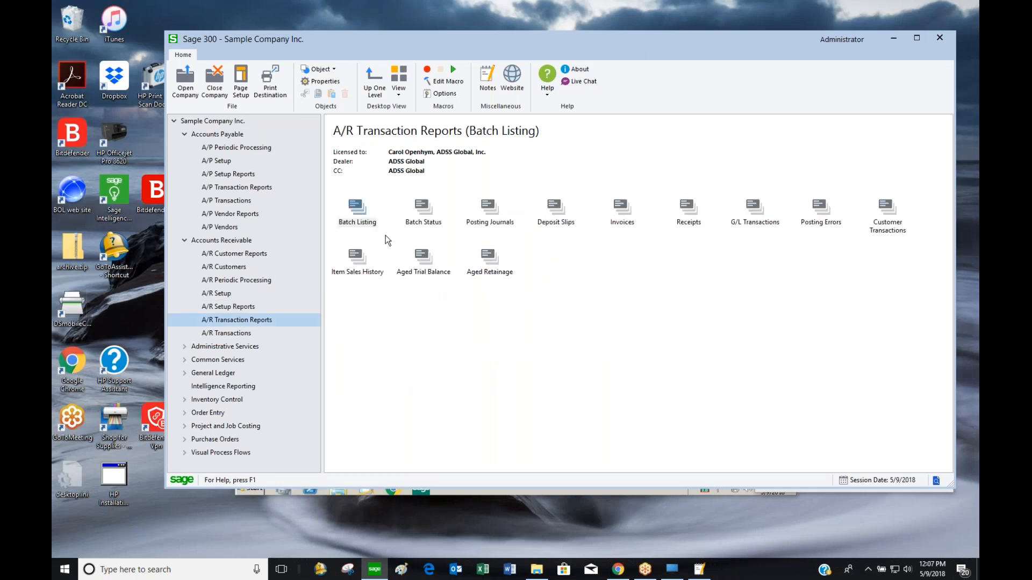
Check the Batch Listing report options, then preview the invoice Batch Status Report
left_click(364, 222)
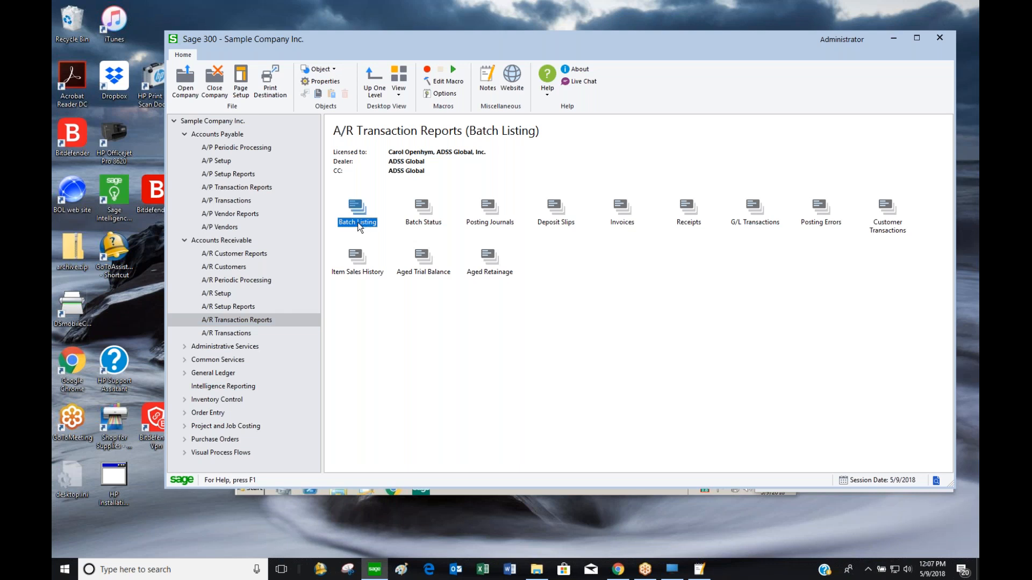
double_click(358, 222)
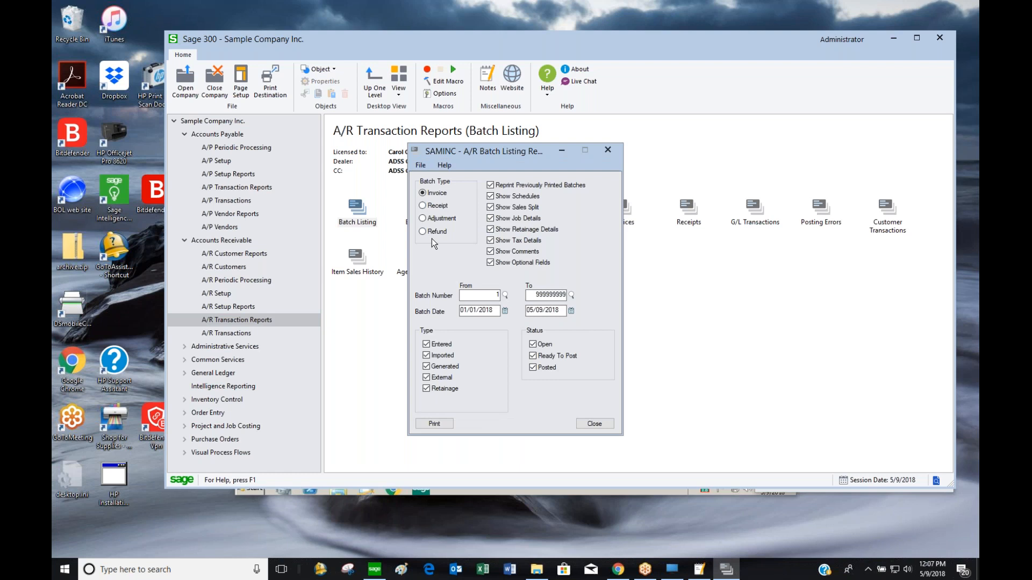
left_click(593, 424)
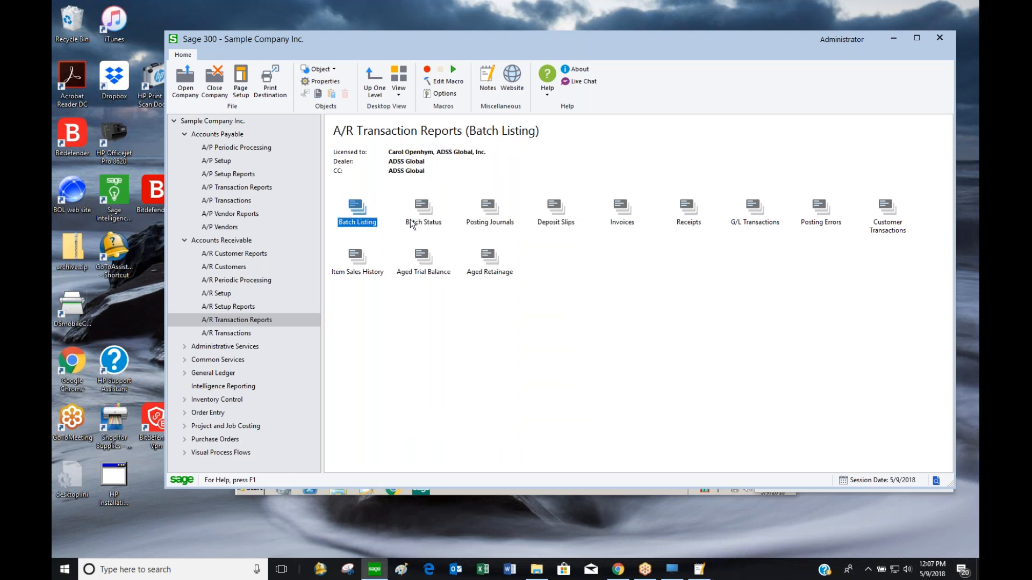
left_click(418, 215)
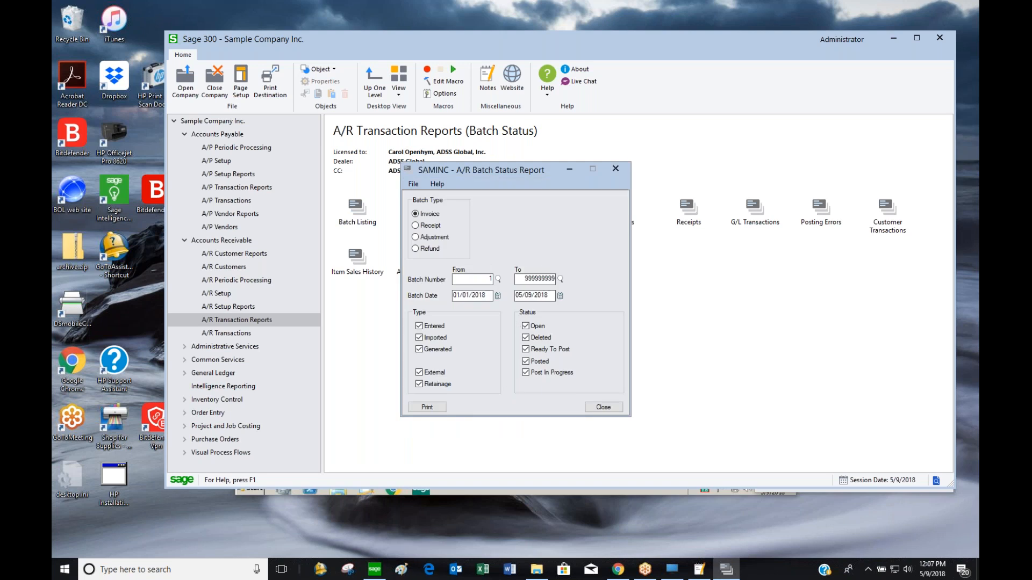
left_click(427, 406)
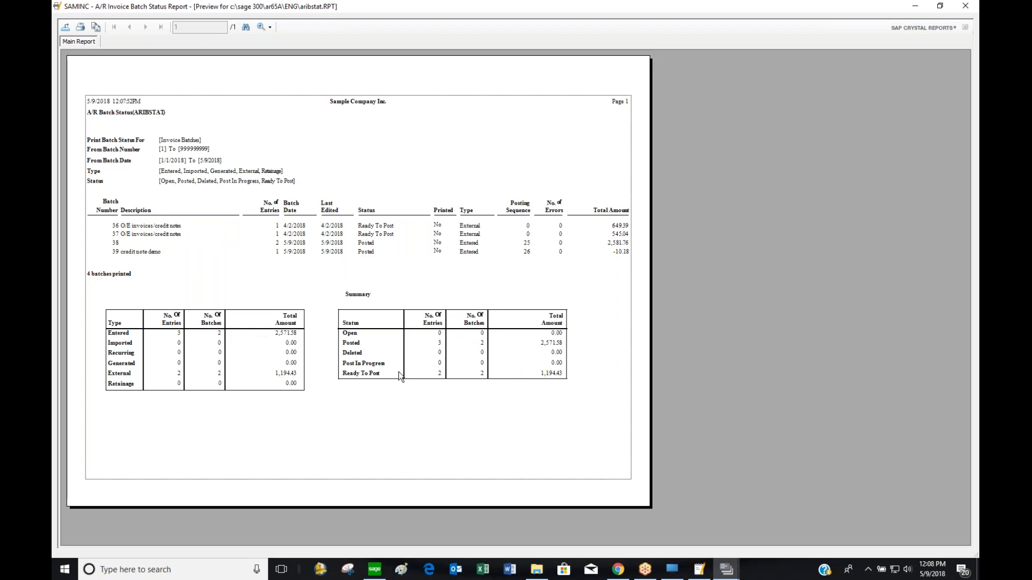
left_click(964, 6)
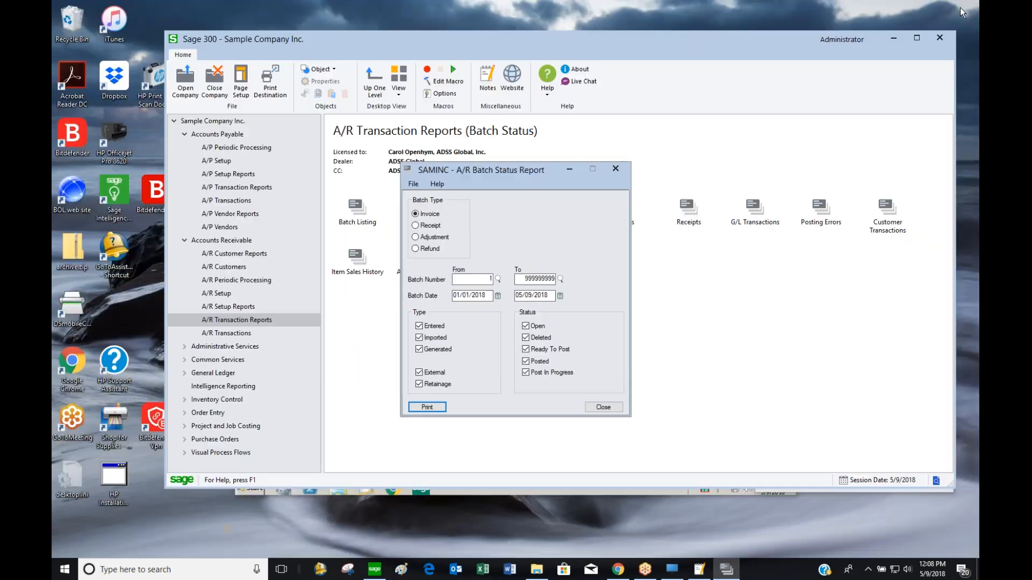
left_click(615, 169)
Try previewing the invoice posting journal from sequence 26, dismiss the 'Memory full' error, and close the form
left_click(509, 221)
double_click(509, 222)
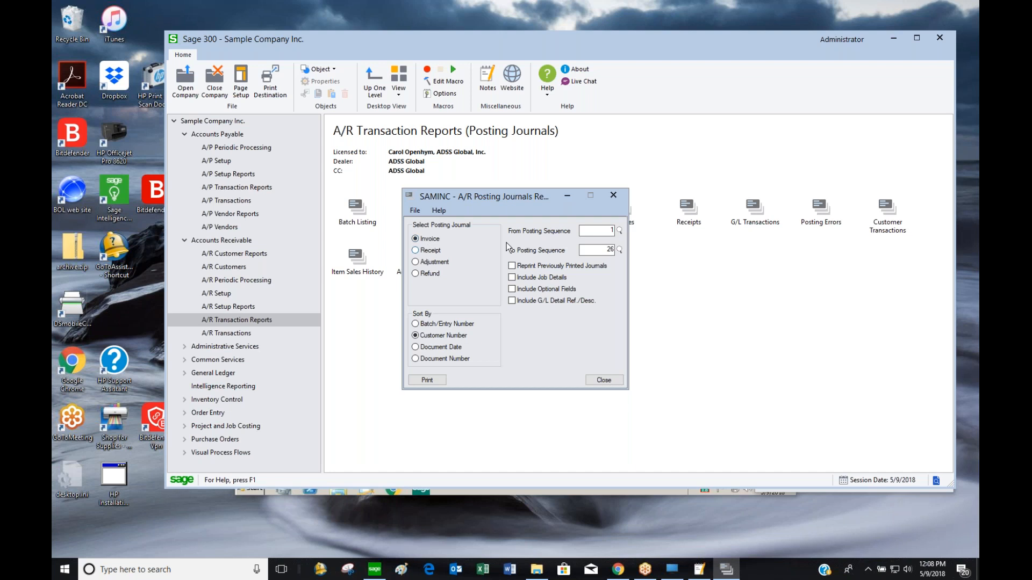
left_click(603, 231)
type("26")
left_click(427, 379)
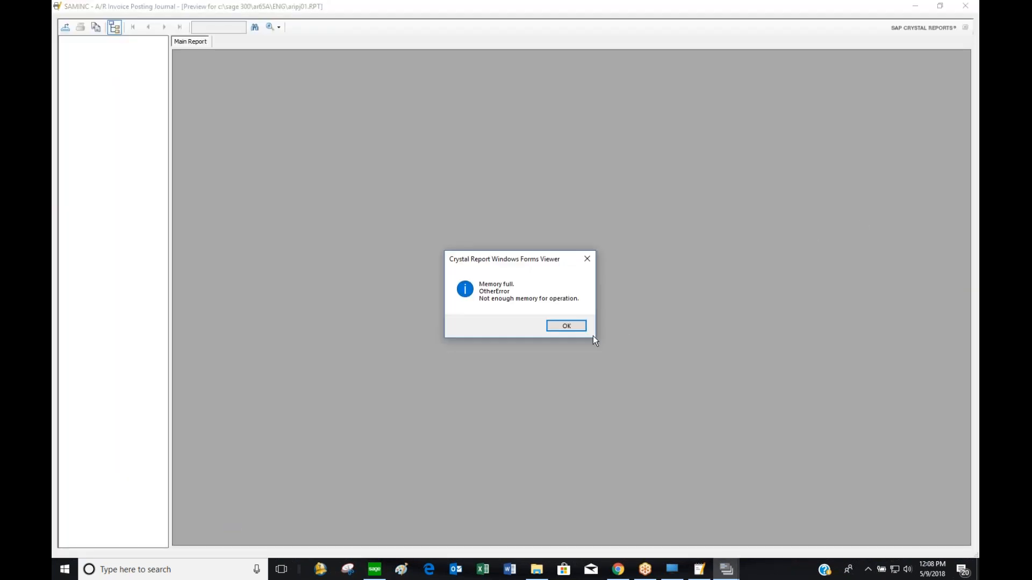
left_click(567, 326)
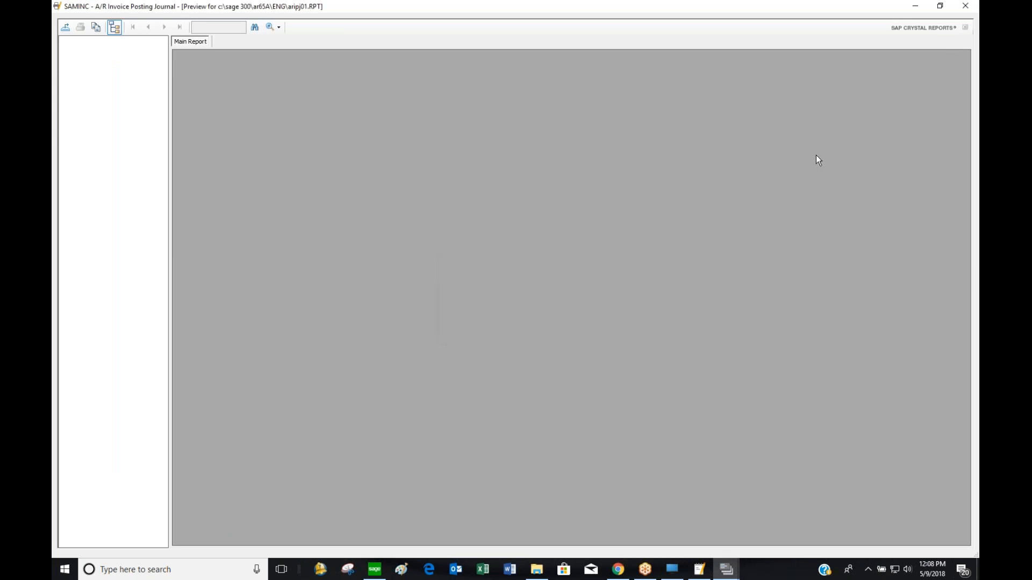
left_click(965, 8)
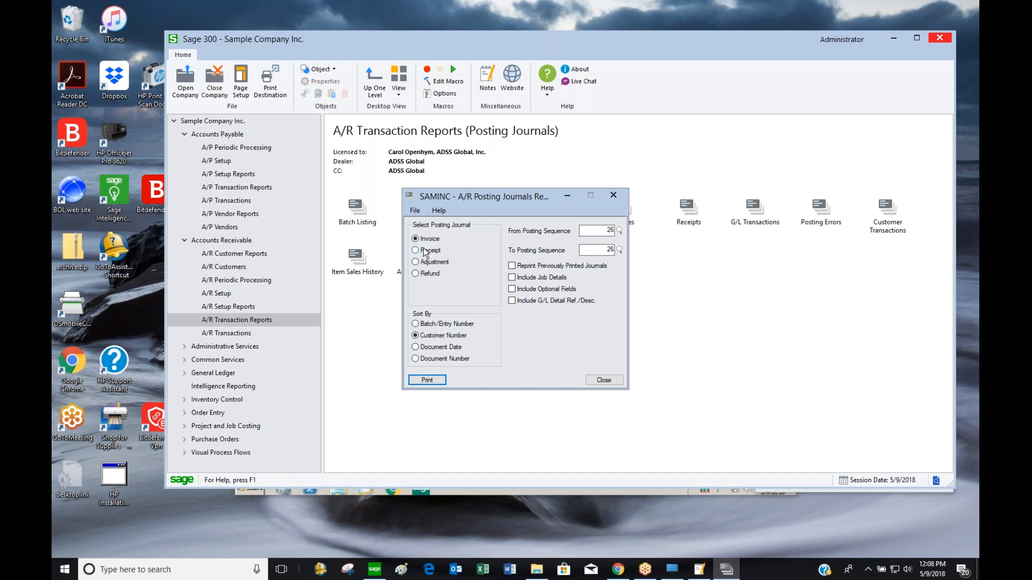
left_click(616, 381)
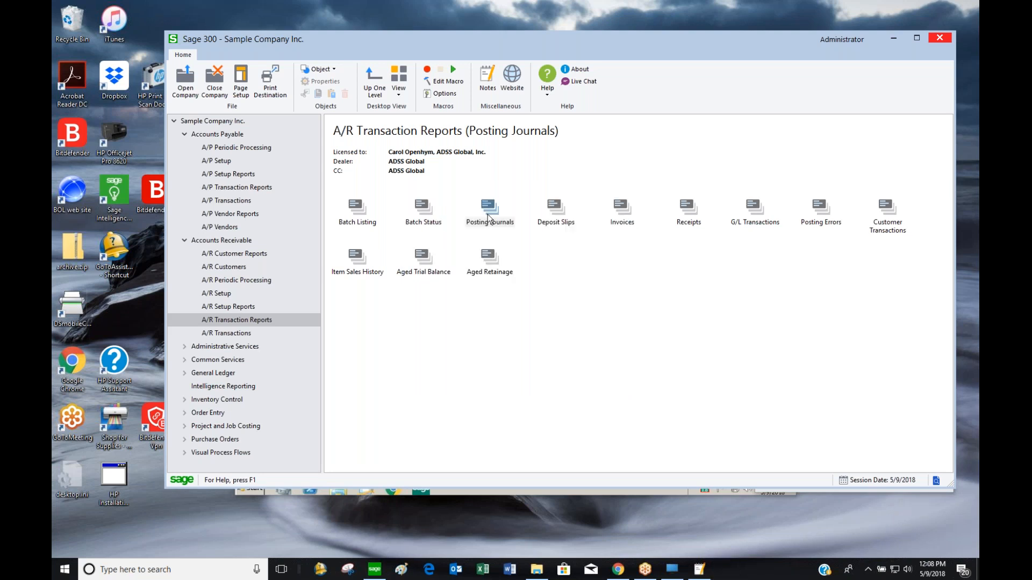
left_click(561, 225)
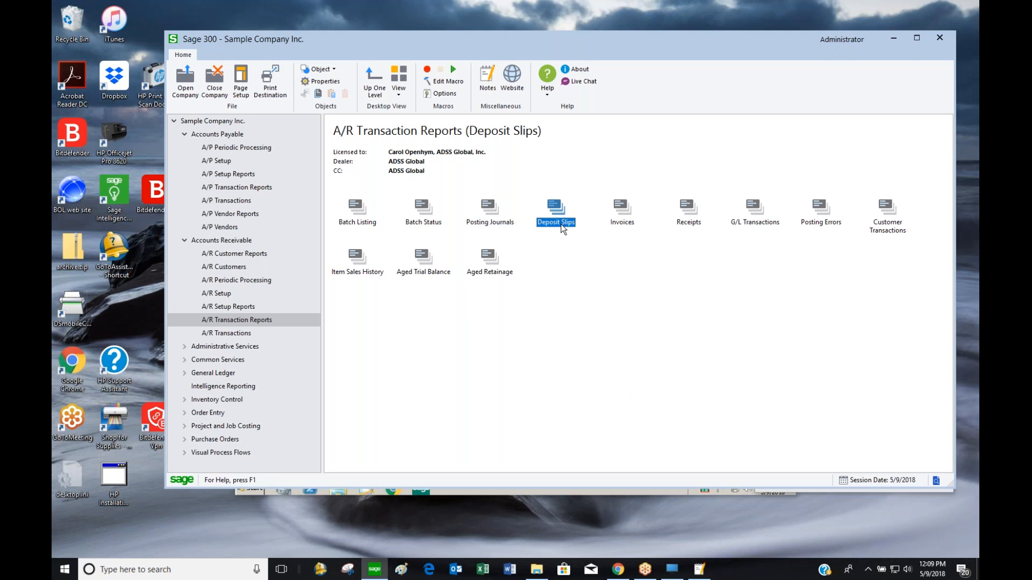
left_click(622, 222)
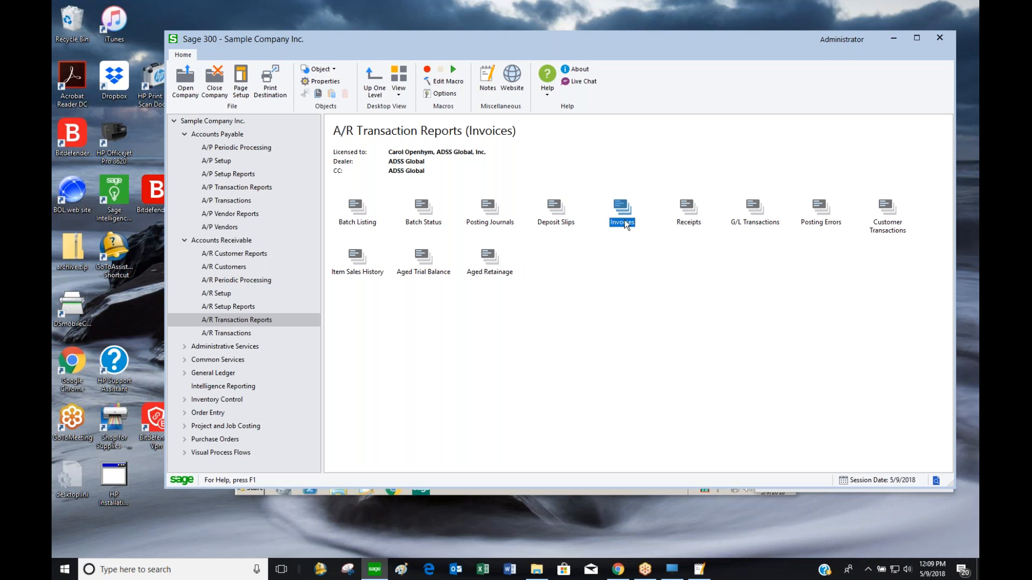
double_click(625, 223)
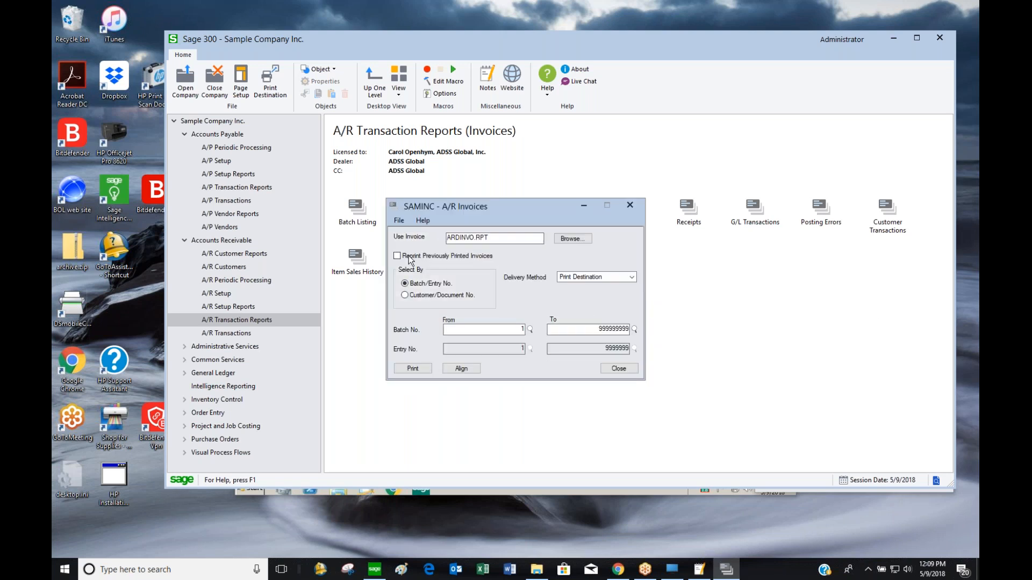
left_click(408, 255)
left_click(530, 329)
key("End")
key("Return")
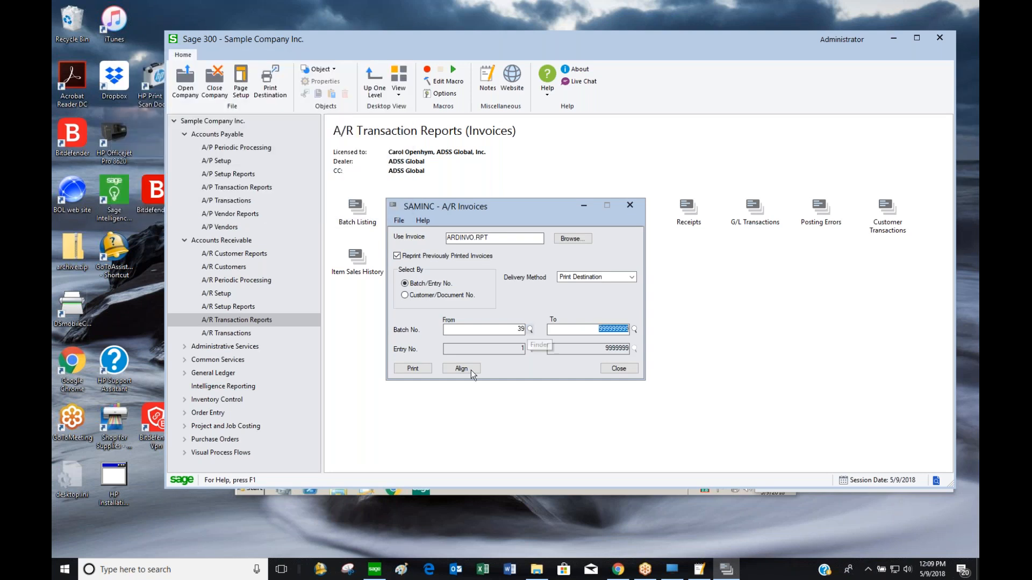
left_click(412, 368)
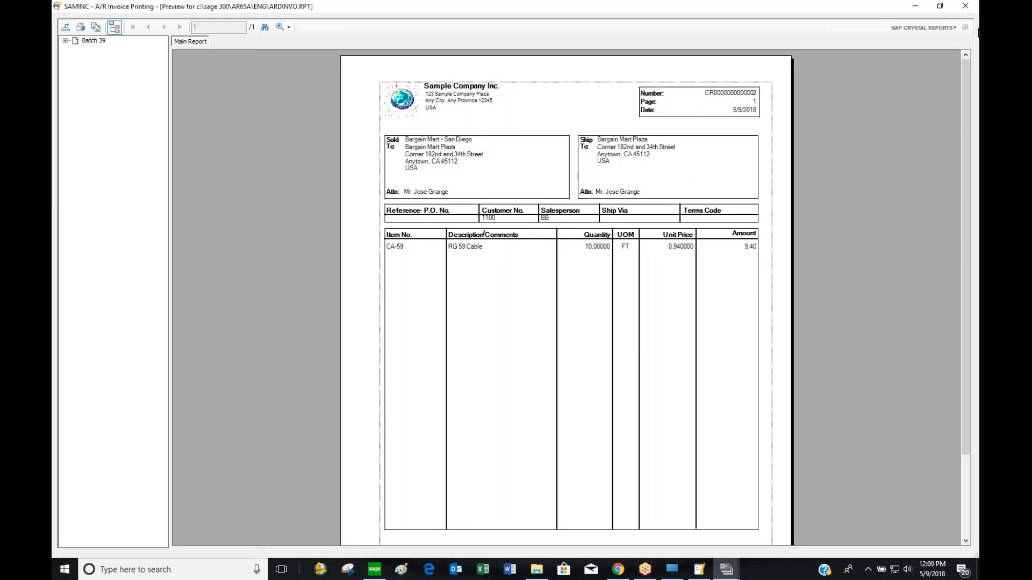
left_click(965, 6)
left_click(619, 368)
Browse the Receipts, G/L Transactions and Posting Errors reports in A/R Transaction Reports
left_click(692, 217)
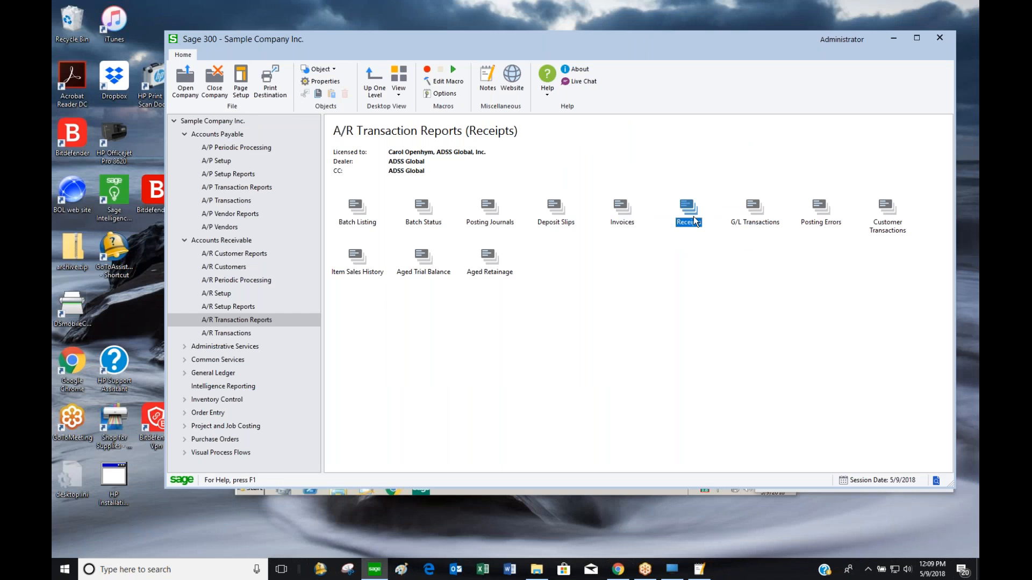
left_click(753, 226)
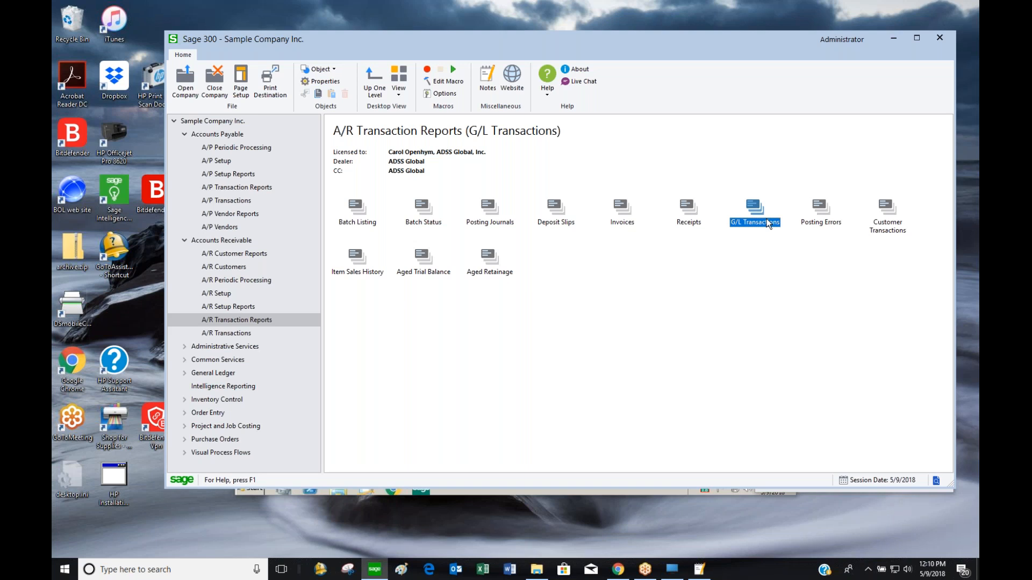
left_click(822, 223)
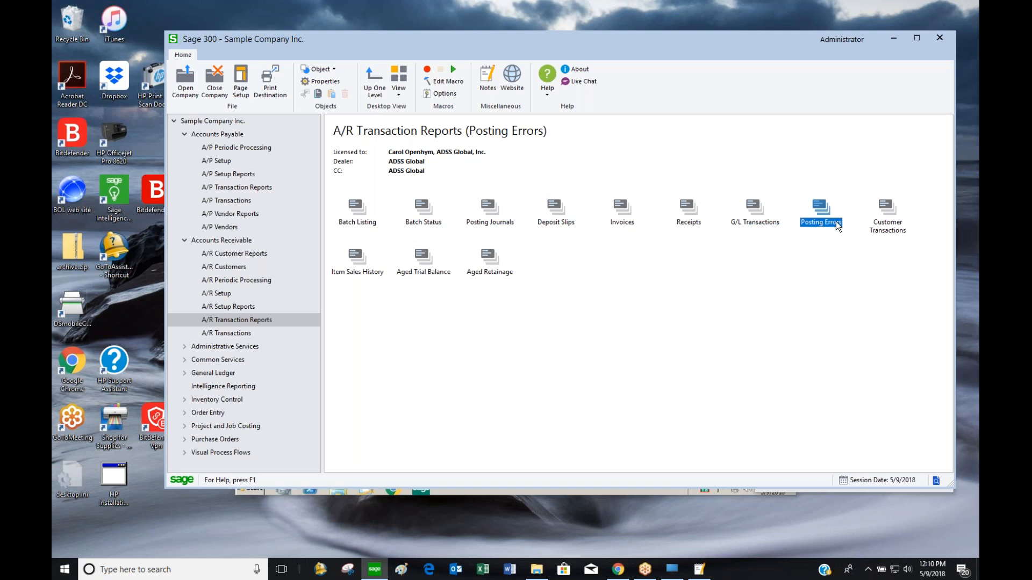
Preview the invoice posting errors report for sequences 1–26 (0 errors), then open Customer Transactions
double_click(835, 225)
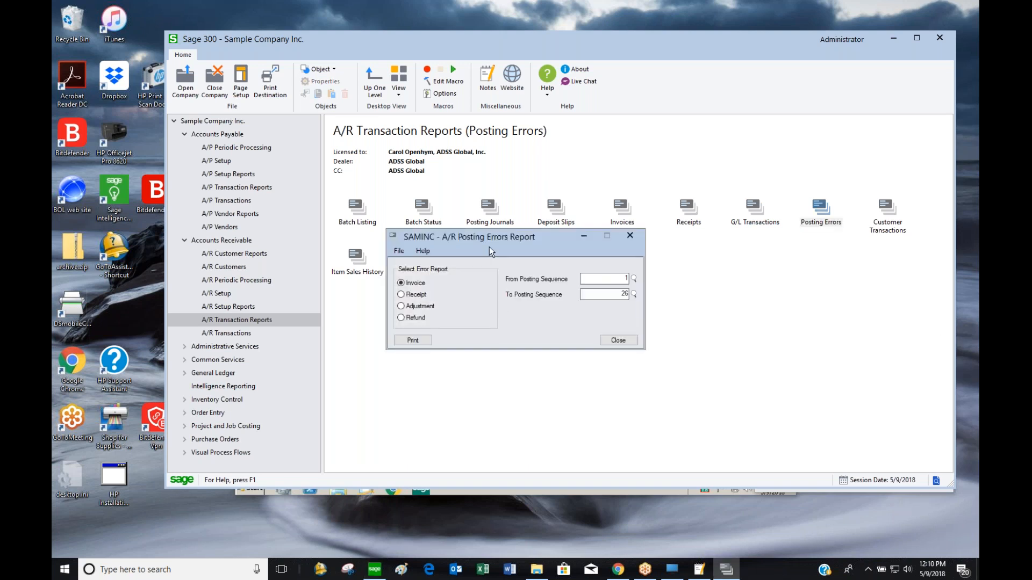
left_click_drag(502, 242, 556, 192)
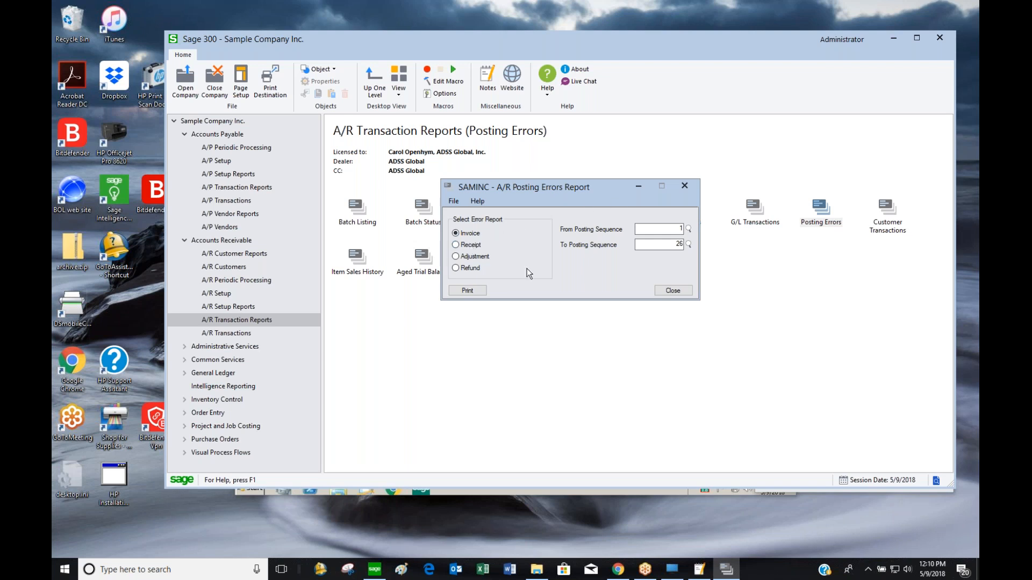
left_click(475, 291)
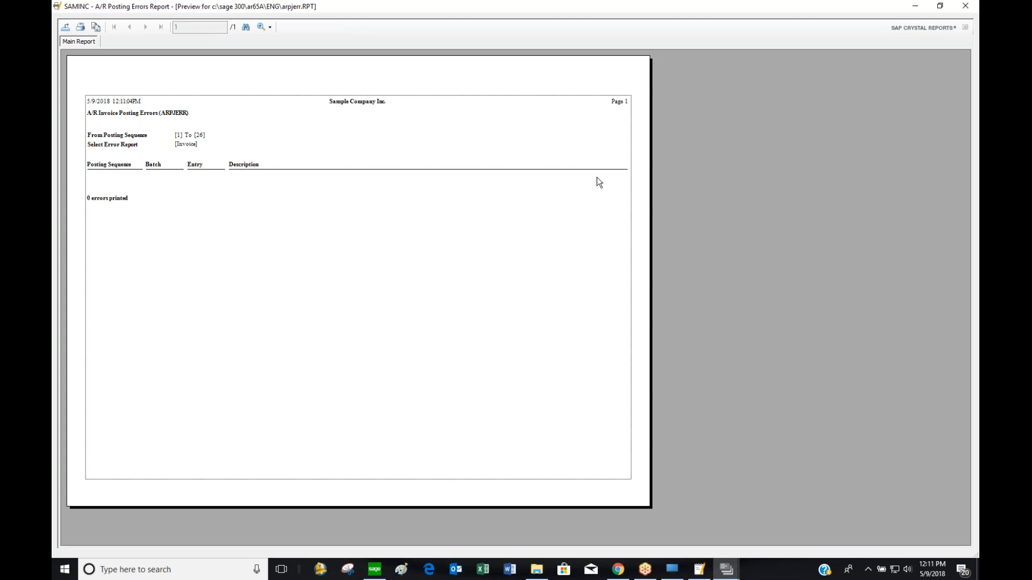
left_click(965, 8)
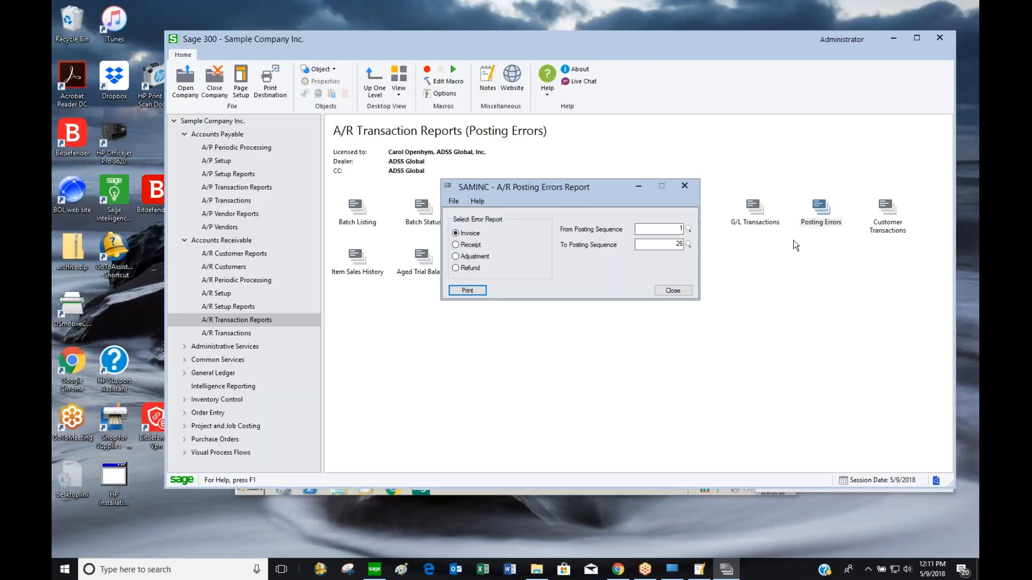
left_click(688, 291)
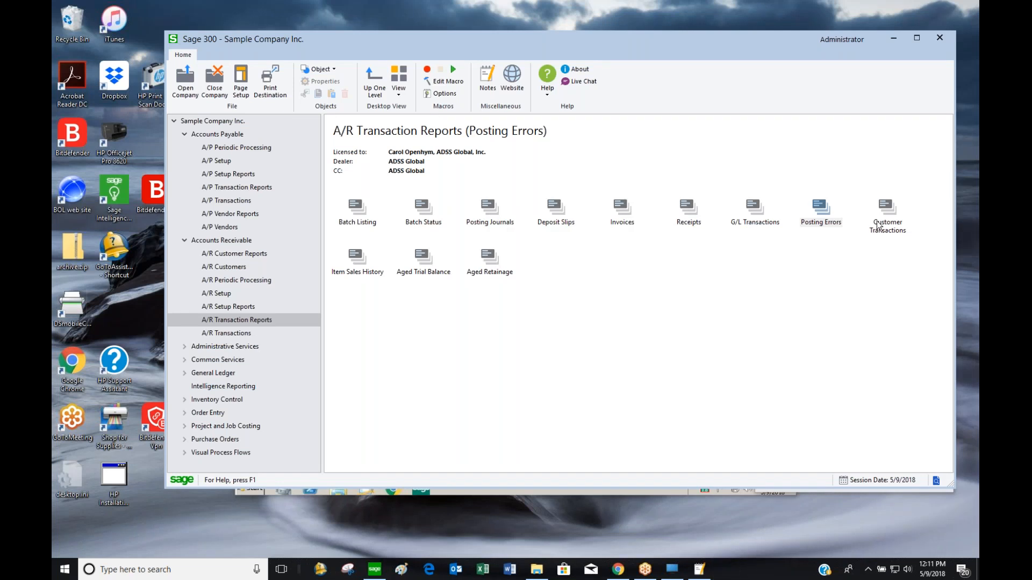
double_click(893, 229)
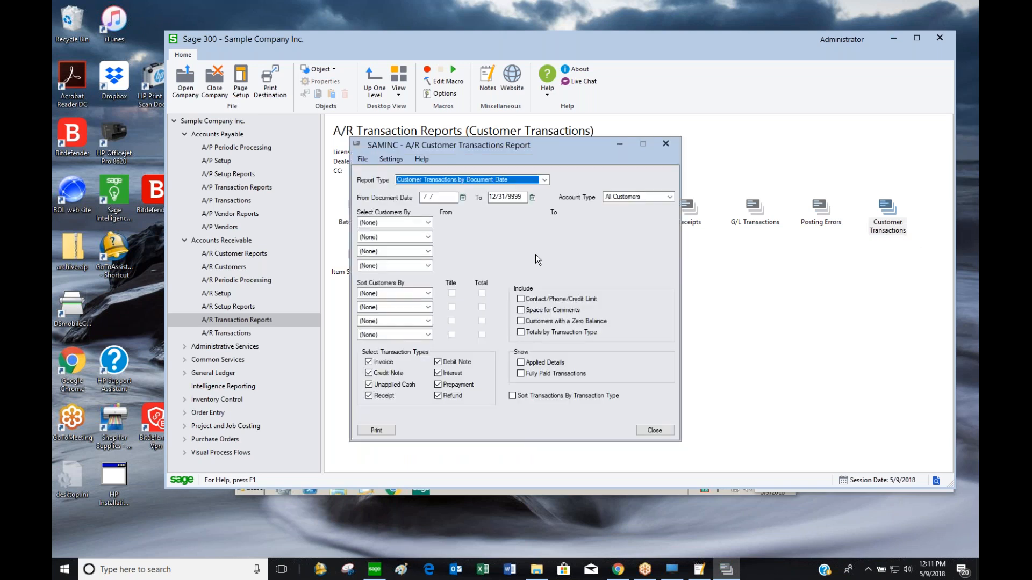
Limit the Customer Transactions report to customer numbers 1100 through 1100
left_click_drag(577, 123, 651, 88)
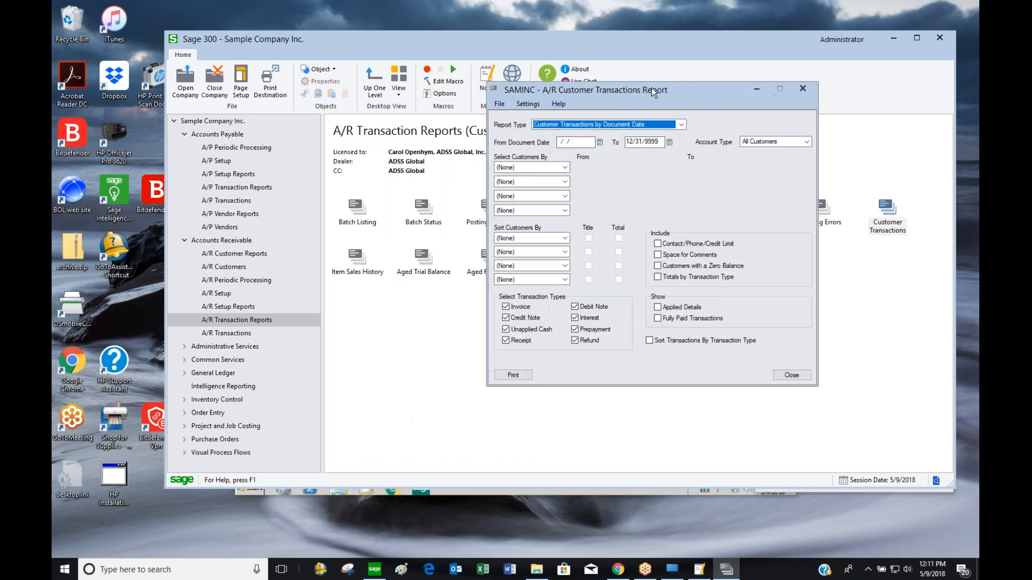
left_click(540, 169)
left_click(537, 184)
left_click(578, 167)
type("100")
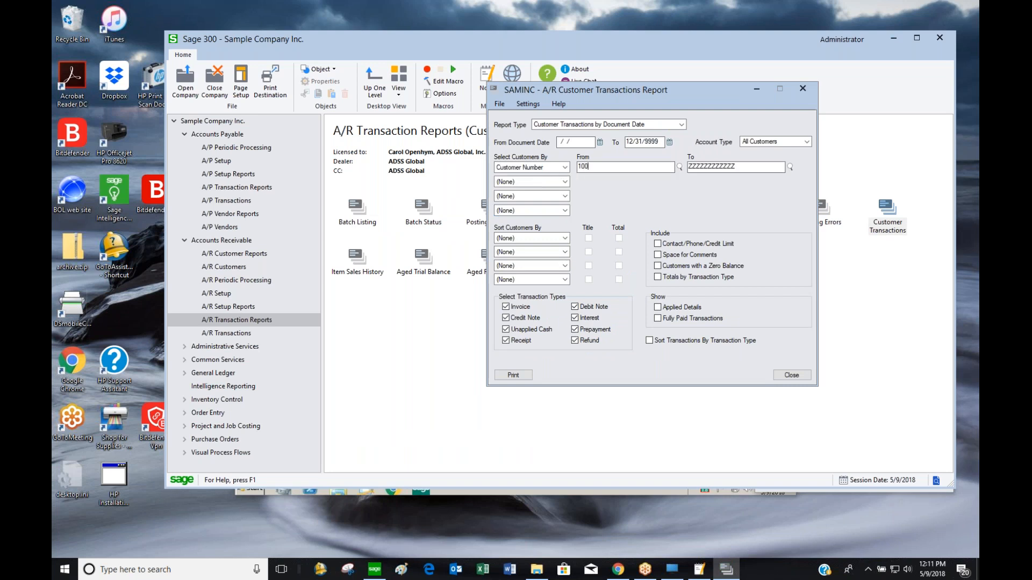
type("0")
key("Tab")
key("shift+Tab")
type("1100")
key("Tab")
type("1100")
Include fully paid transactions, sort and total by transaction type, and preview the report
left_click(659, 319)
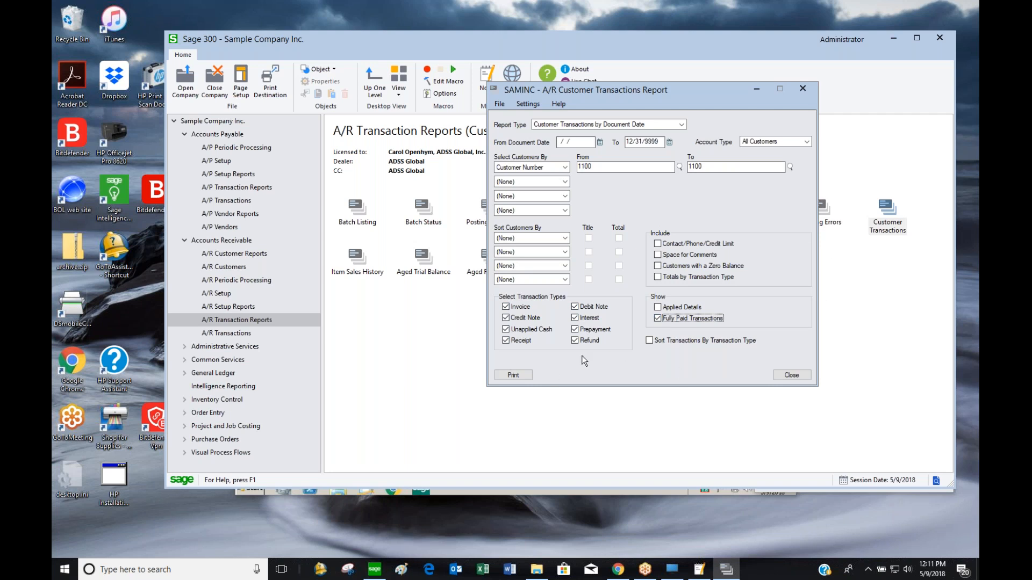
left_click(657, 339)
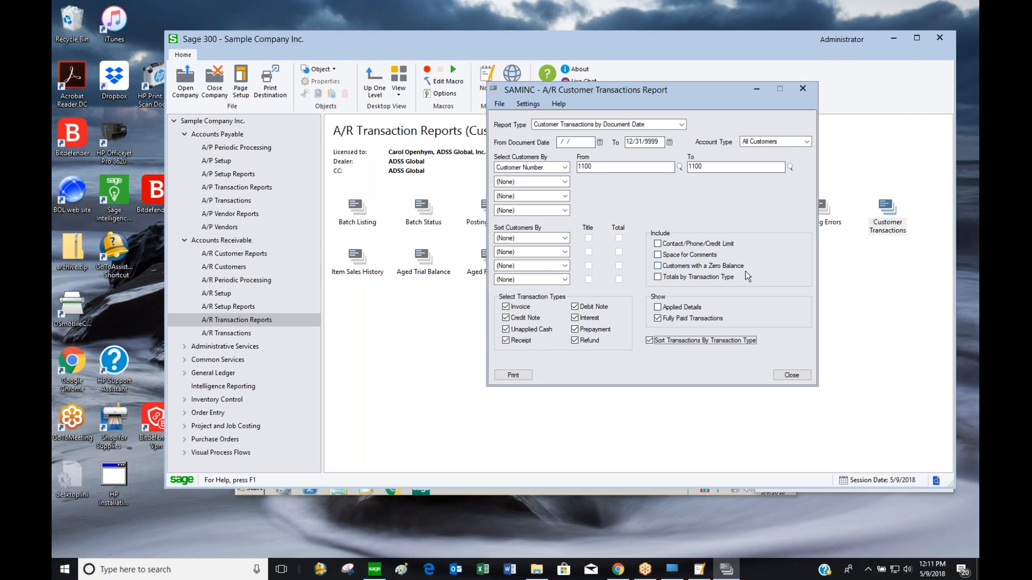
left_click(657, 277)
left_click(514, 375)
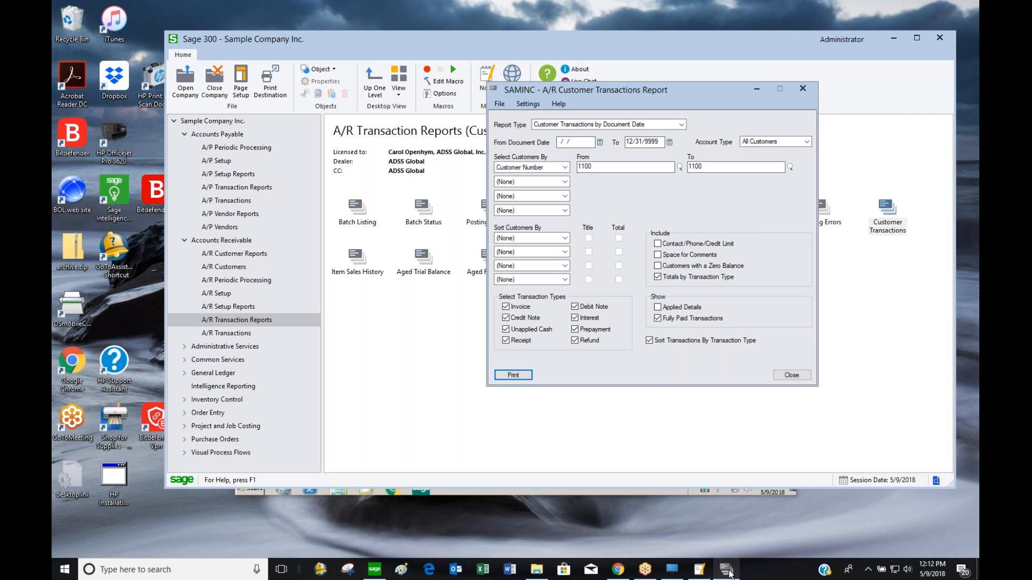
left_click(699, 569)
left_click(941, 99)
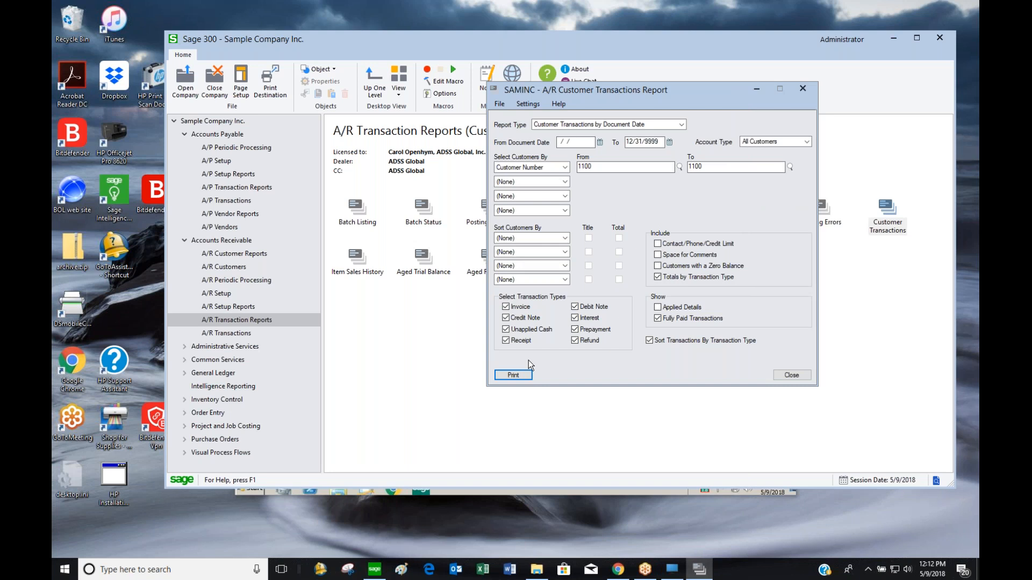
left_click(513, 375)
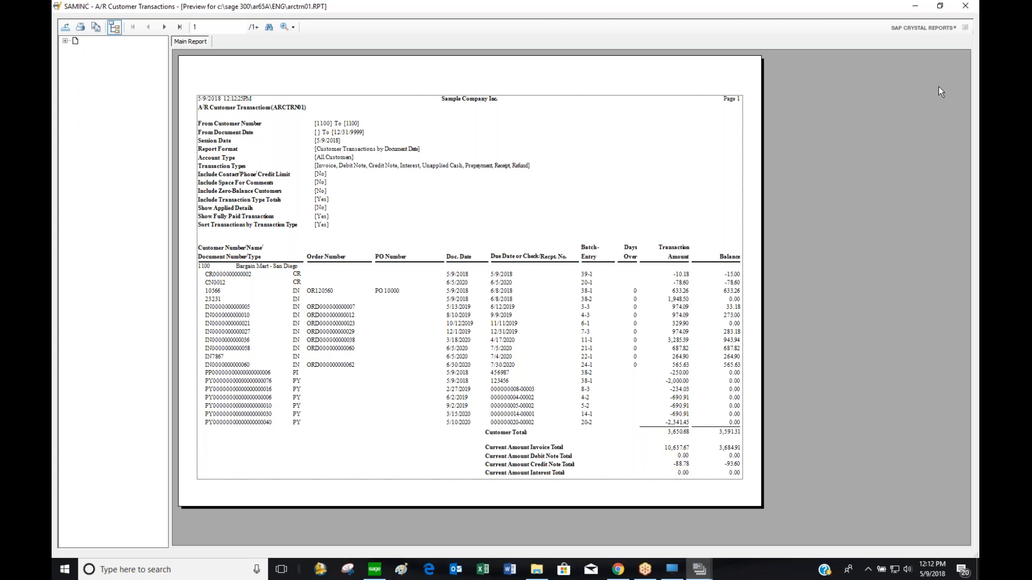
Preview the Item Sales History report for years through 2020, showing 5 items and 30 units sold
left_click(965, 6)
left_click(808, 374)
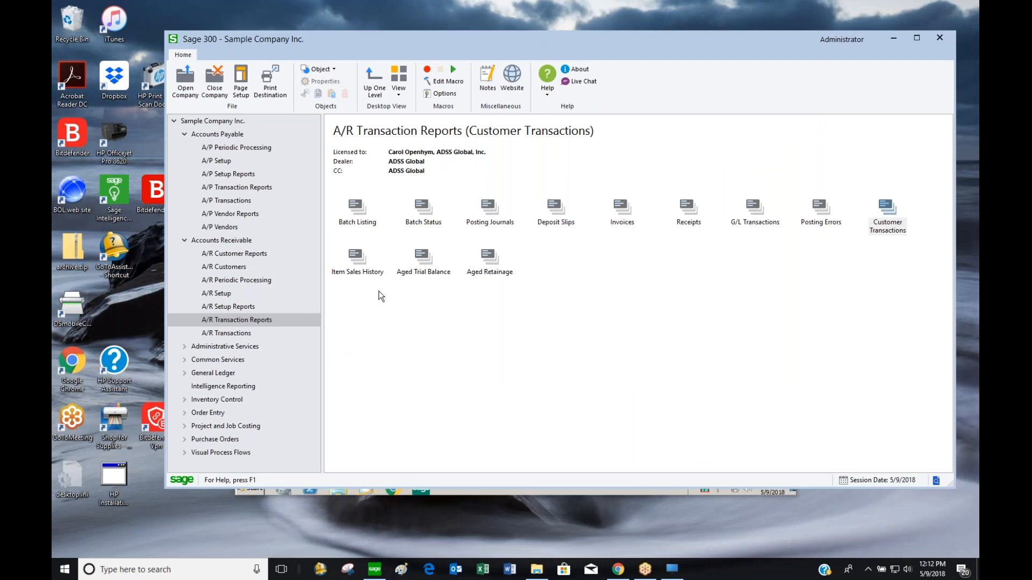
left_click(373, 272)
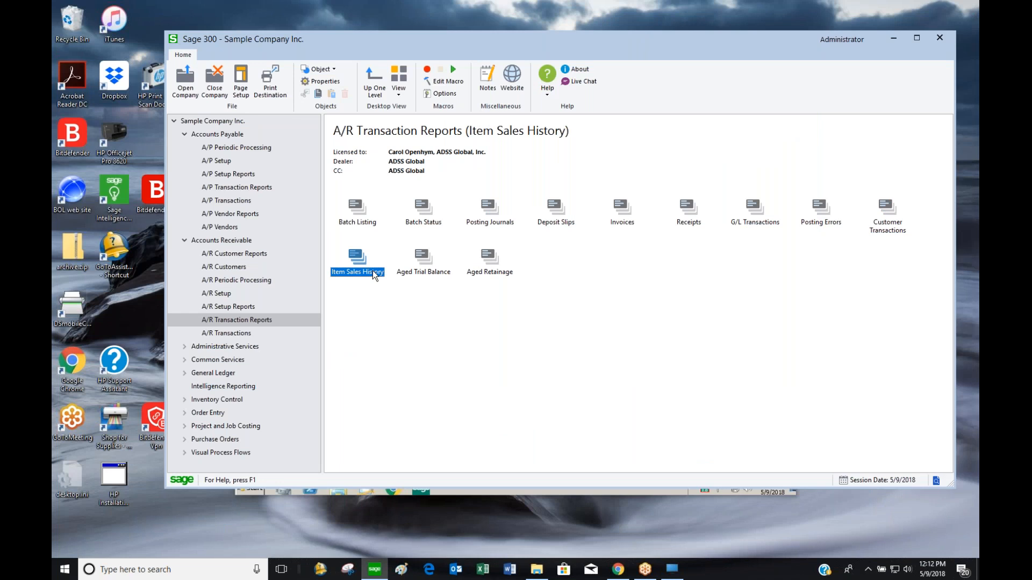
double_click(373, 273)
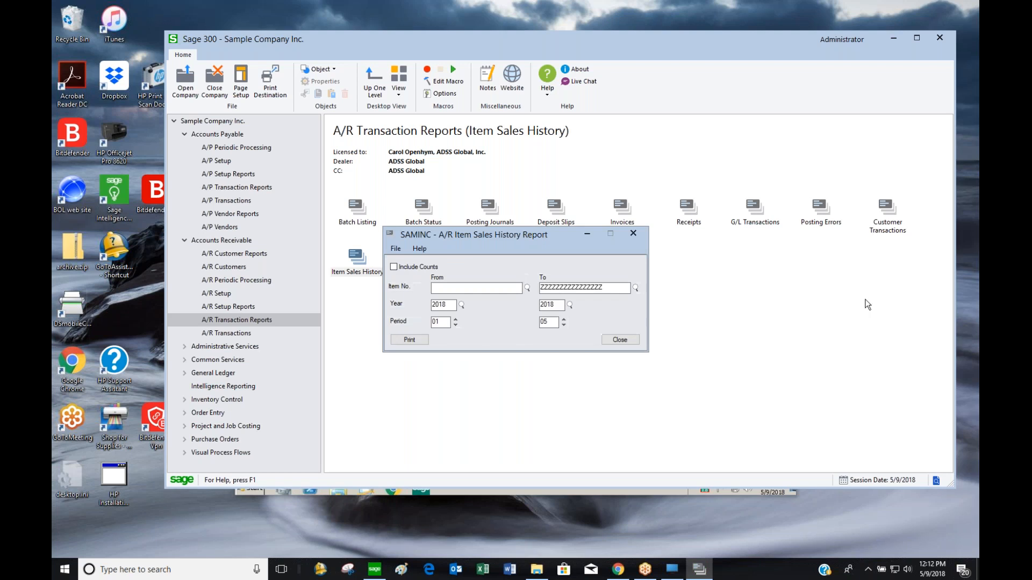
key("Tab")
key("Tab")
type("2020")
left_click(421, 342)
left_click(422, 339)
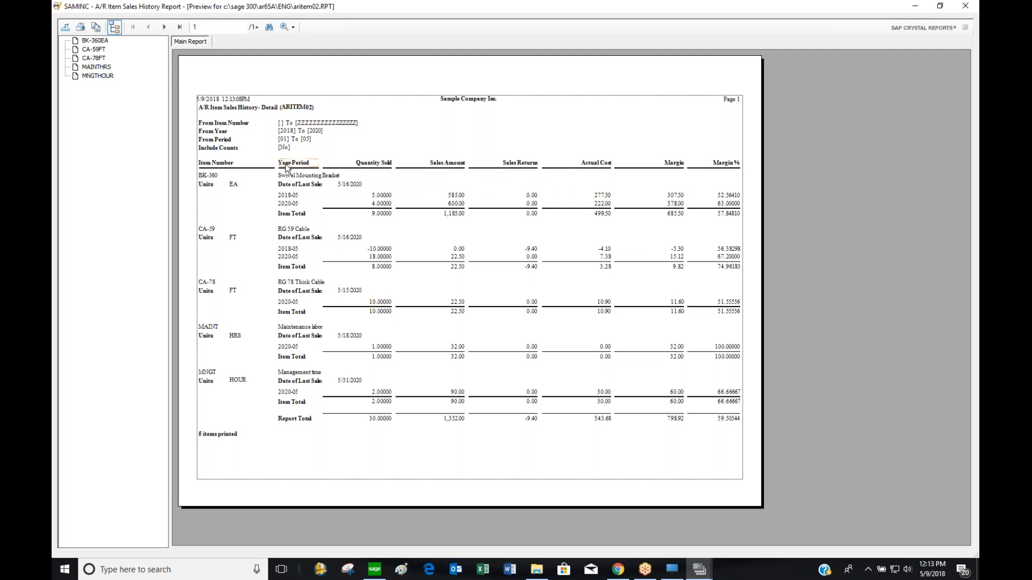
left_click(967, 11)
Set up an Aged Trial Balance by due date, aged as of and cut off at 05/30/2020
left_click(640, 343)
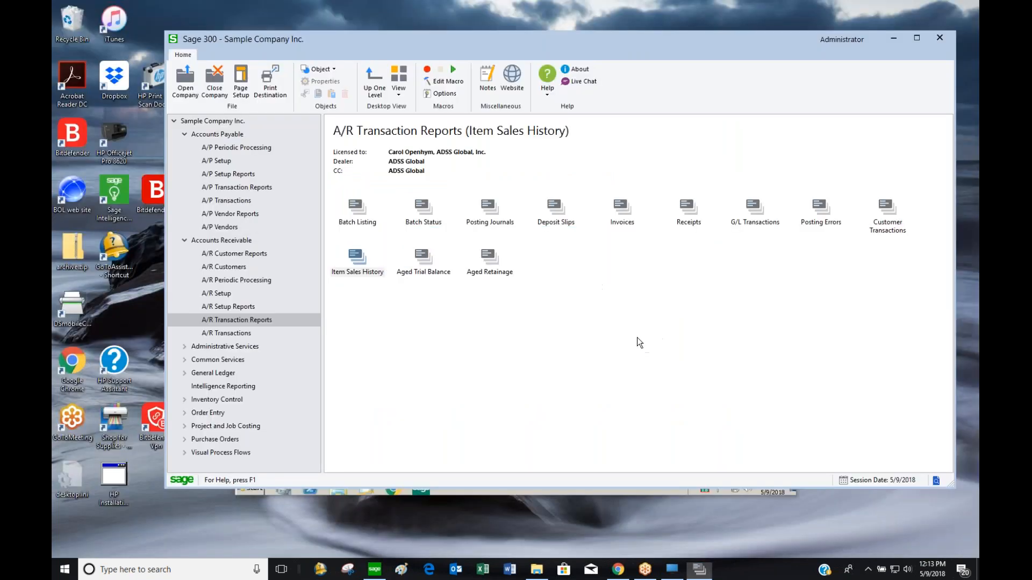
left_click(423, 259)
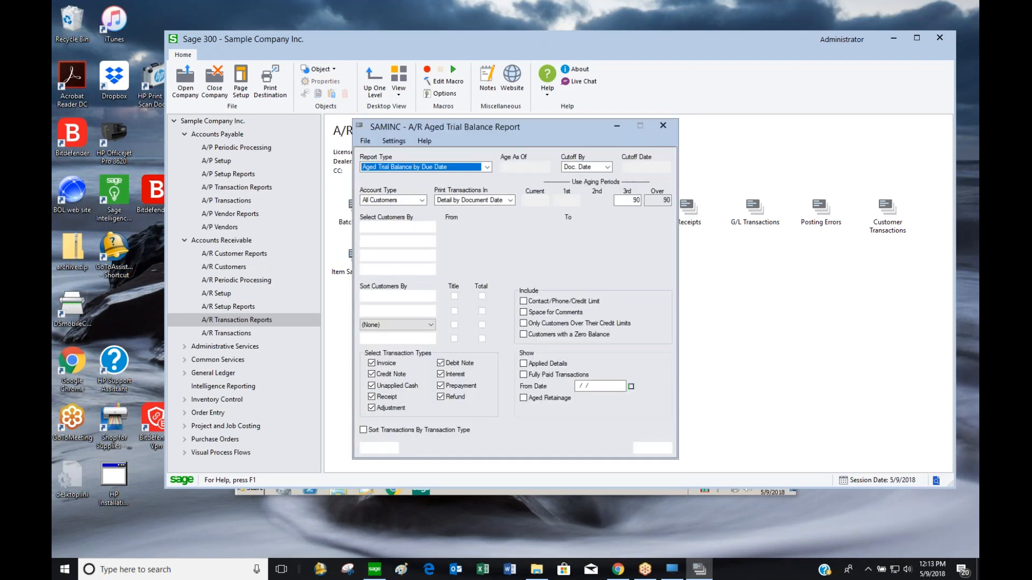
left_click_drag(572, 127, 734, 87)
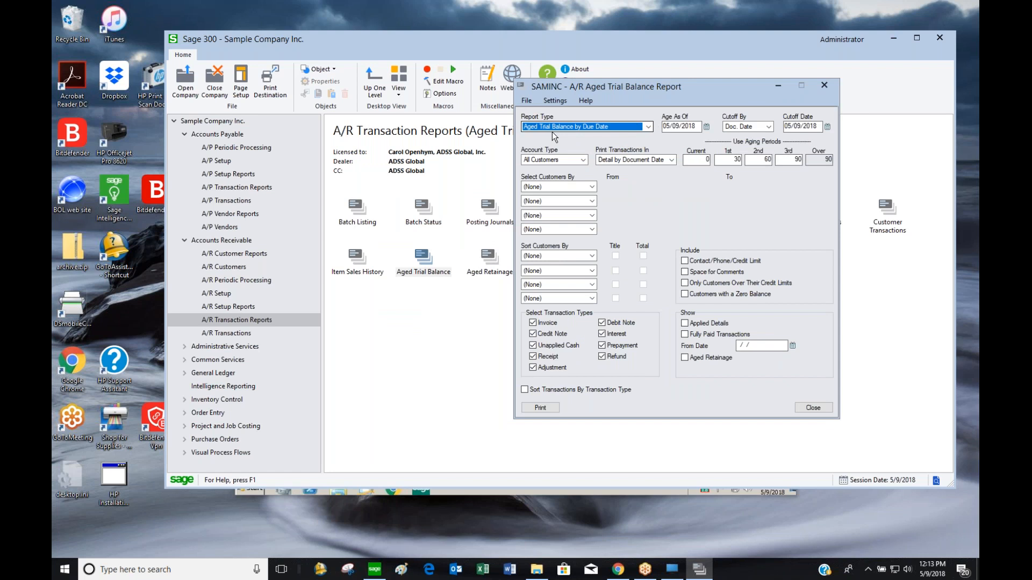
left_click(648, 126)
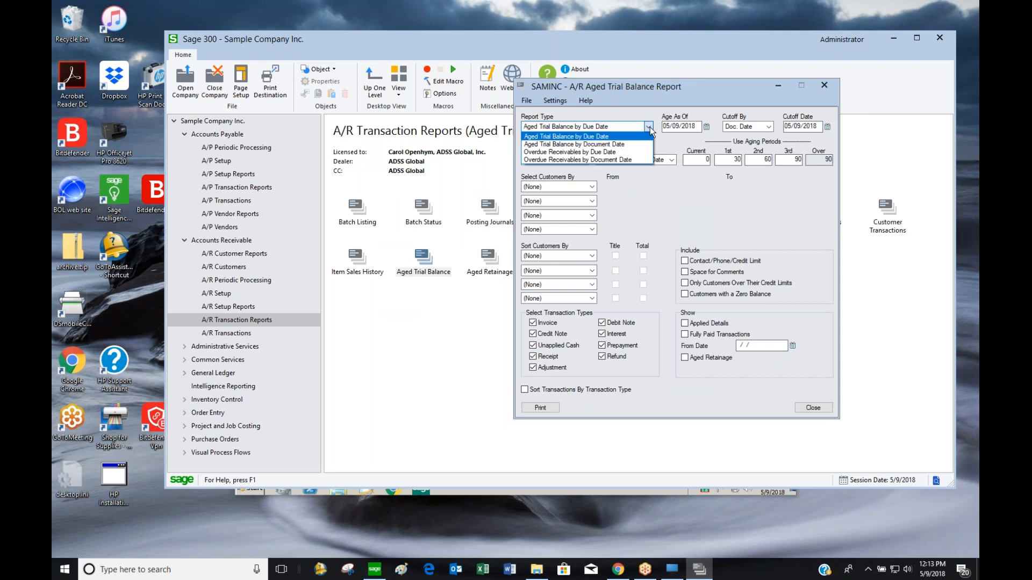
left_click(619, 138)
key("Tab")
type("05/30/2020")
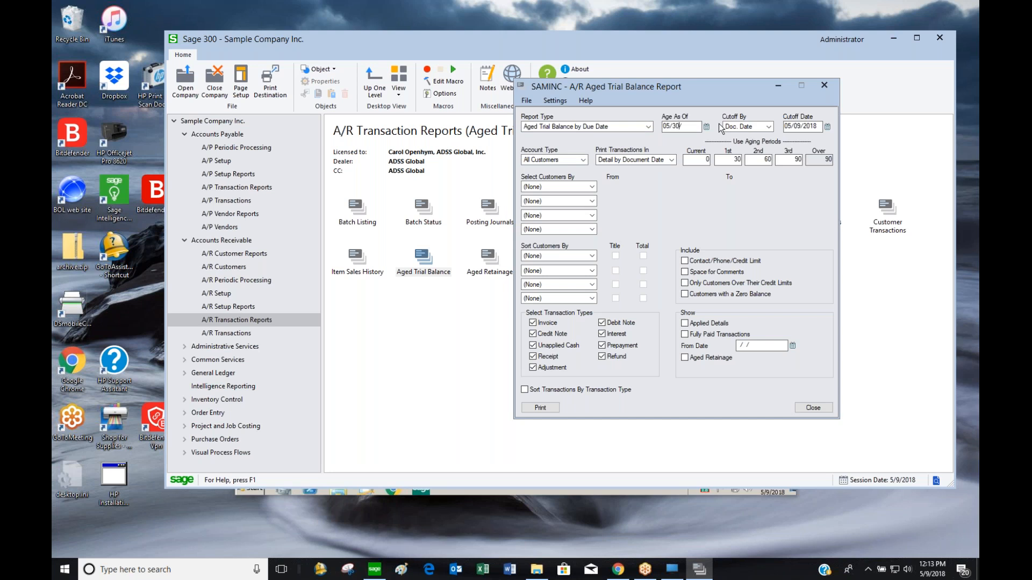
key("Tab")
key("Tab")
type("05/30/2020")
key("Tab")
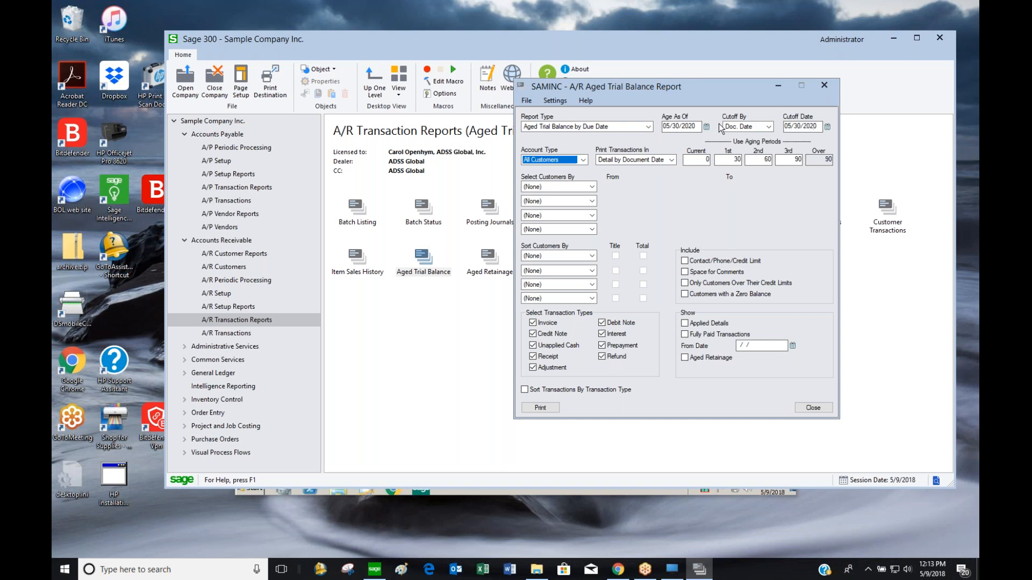
Cut off by posting date, preview the report to its last page (21,633.27), and close it
left_click(757, 130)
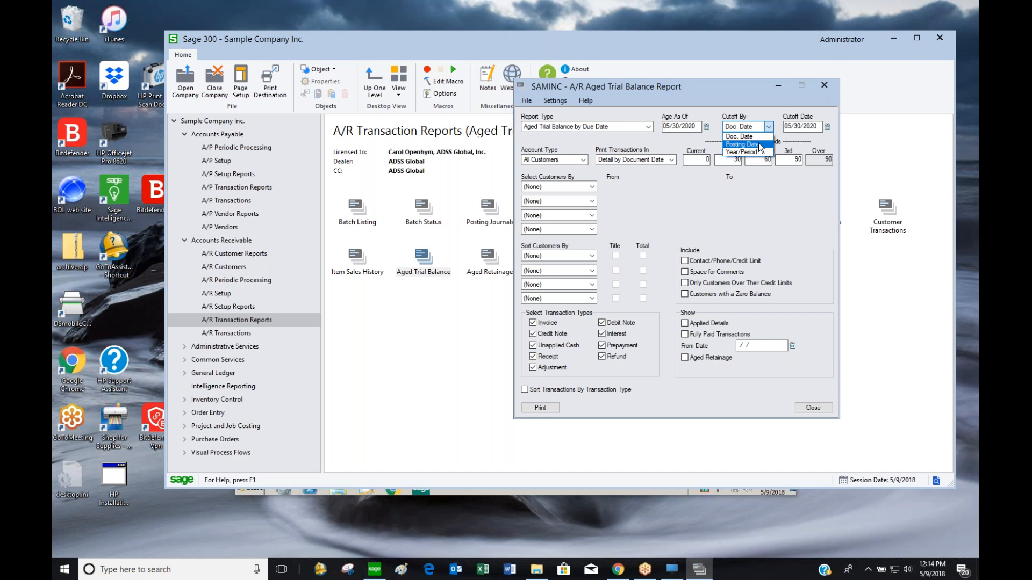
left_click(760, 144)
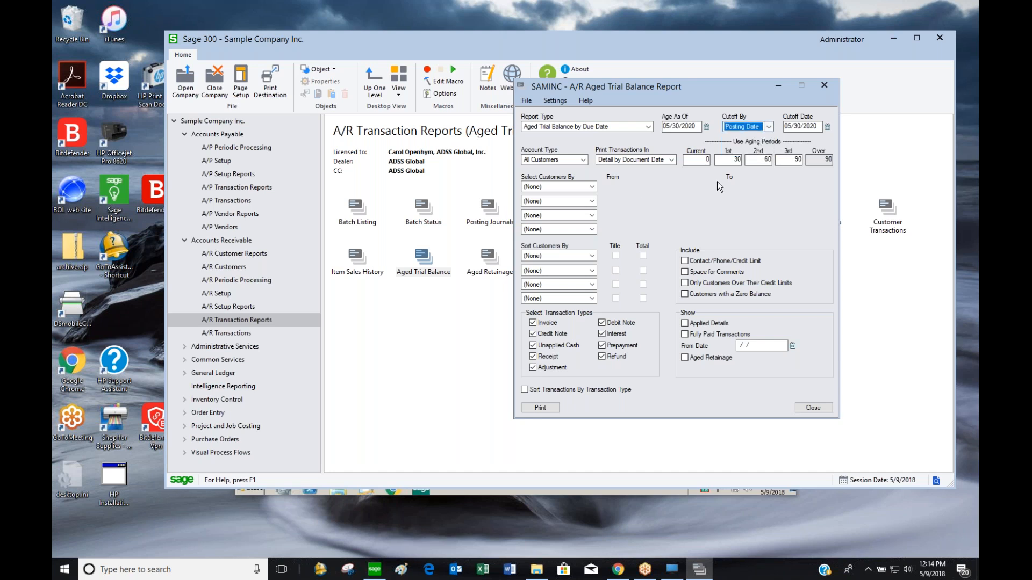
left_click(630, 162)
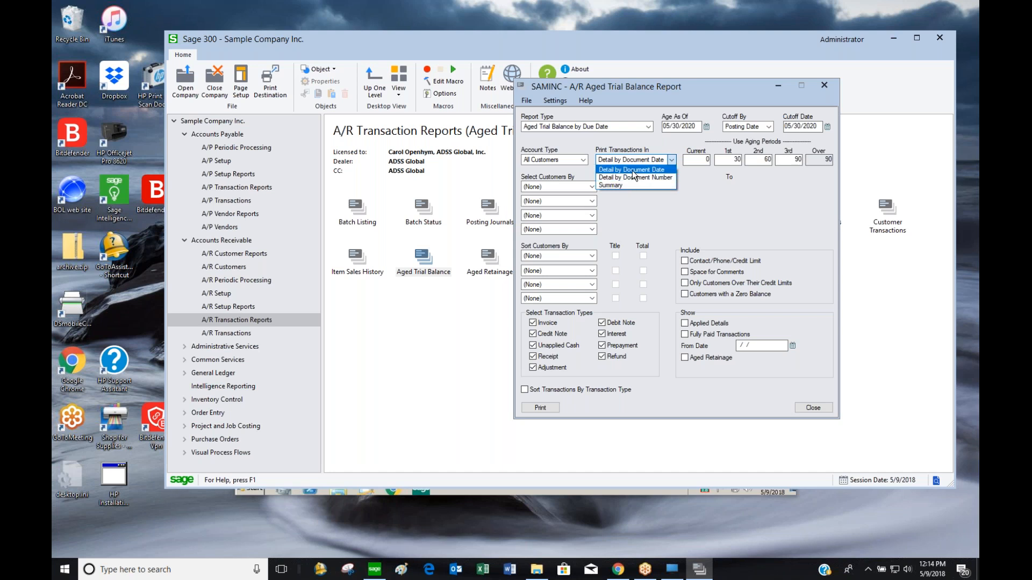
left_click(631, 170)
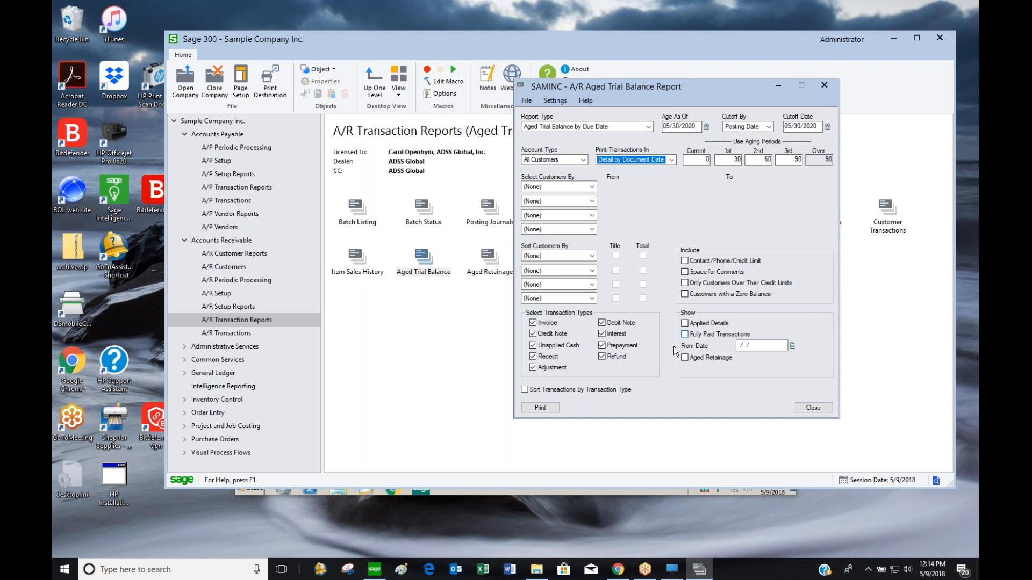
left_click(530, 411)
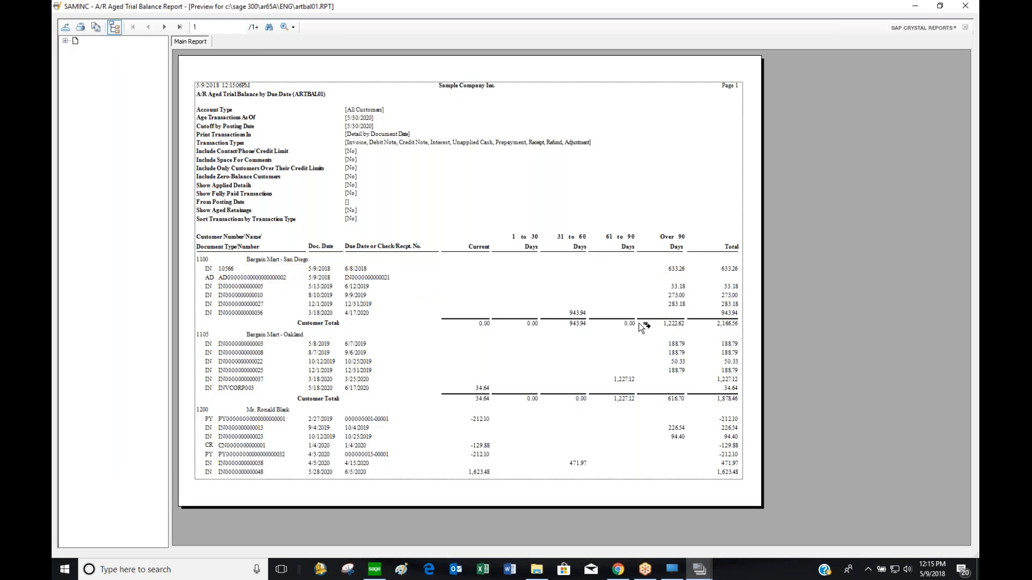
left_click(179, 27)
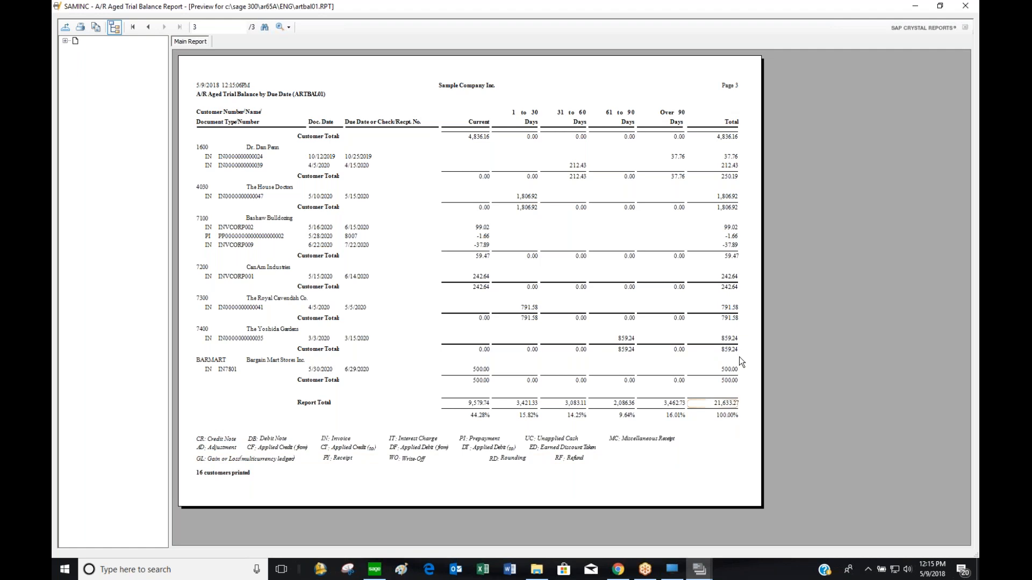
left_click(964, 7)
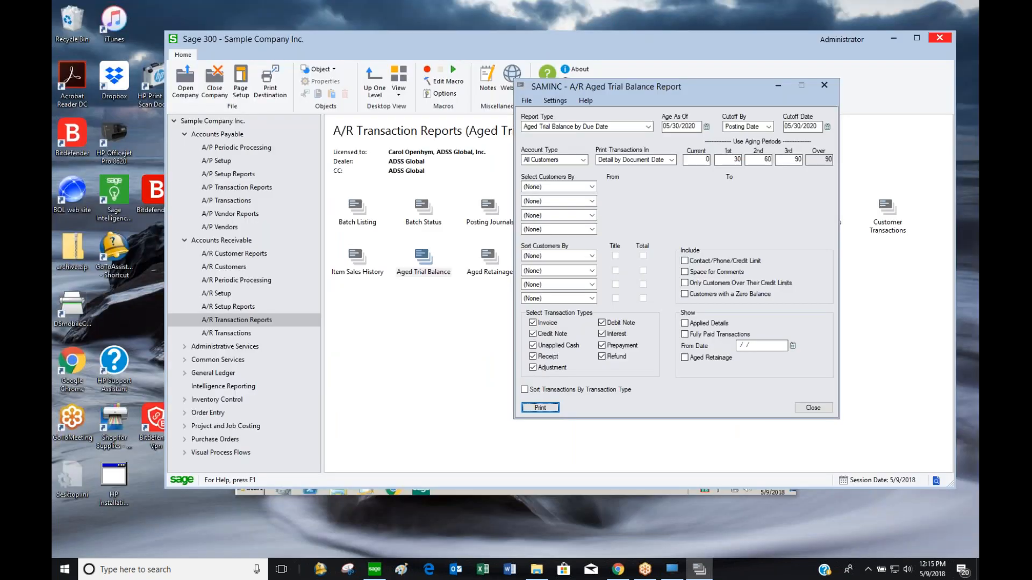
left_click(813, 408)
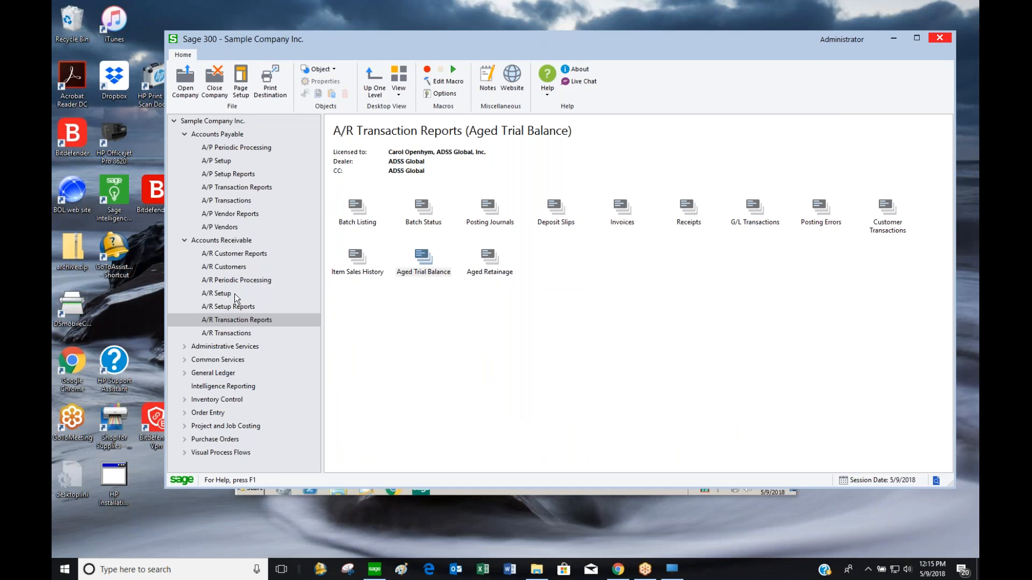
Create an interest batch by billing cycle dated 05/30/2020, producing 11 interest invoices in batch 40
left_click(233, 280)
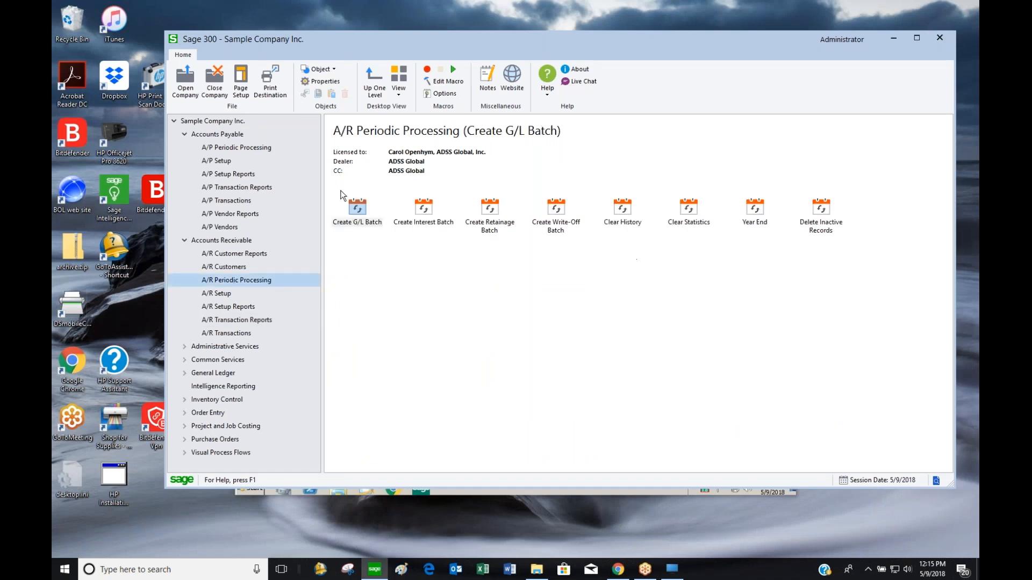
left_click(349, 207)
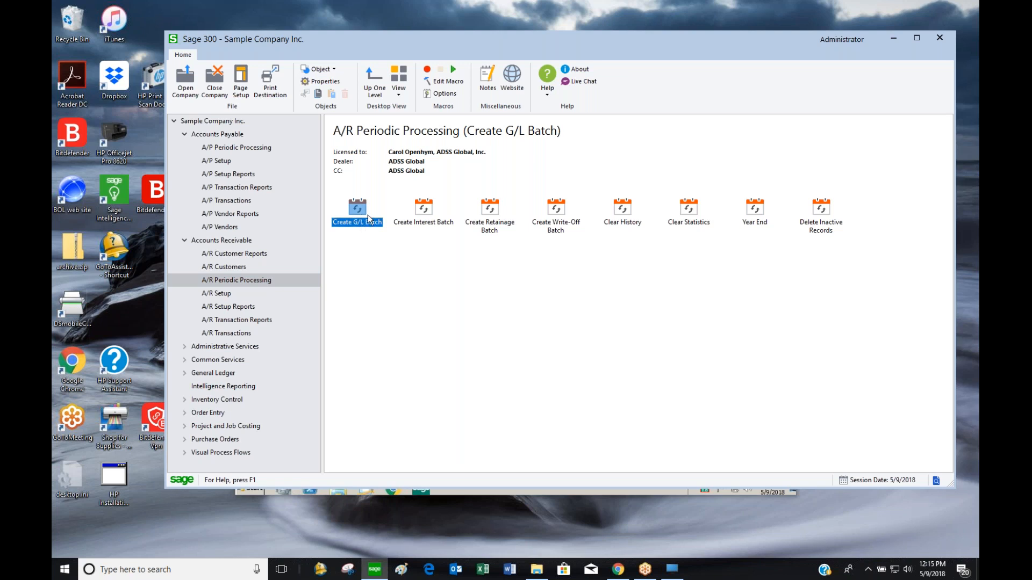
left_click(417, 218)
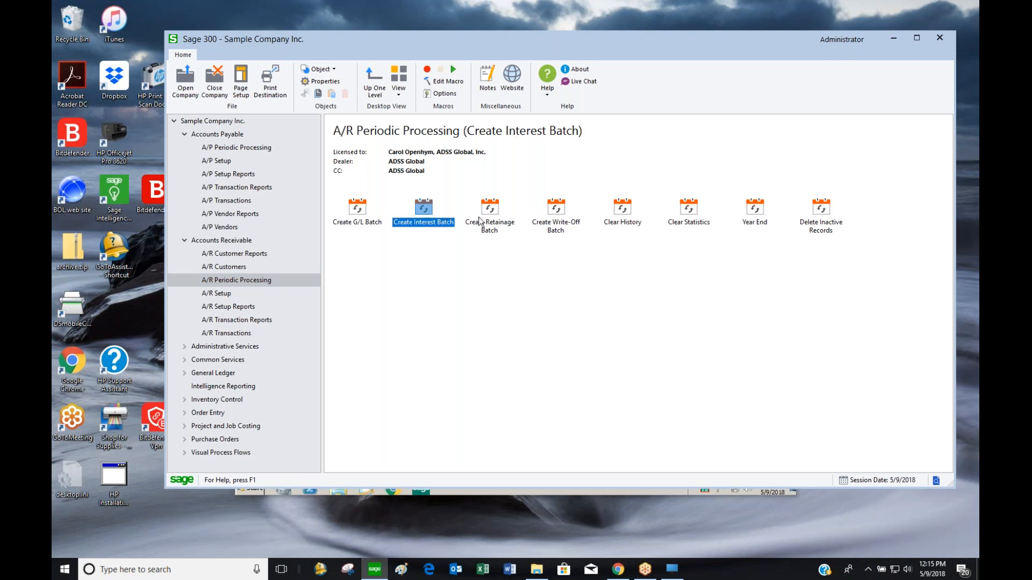
double_click(436, 219)
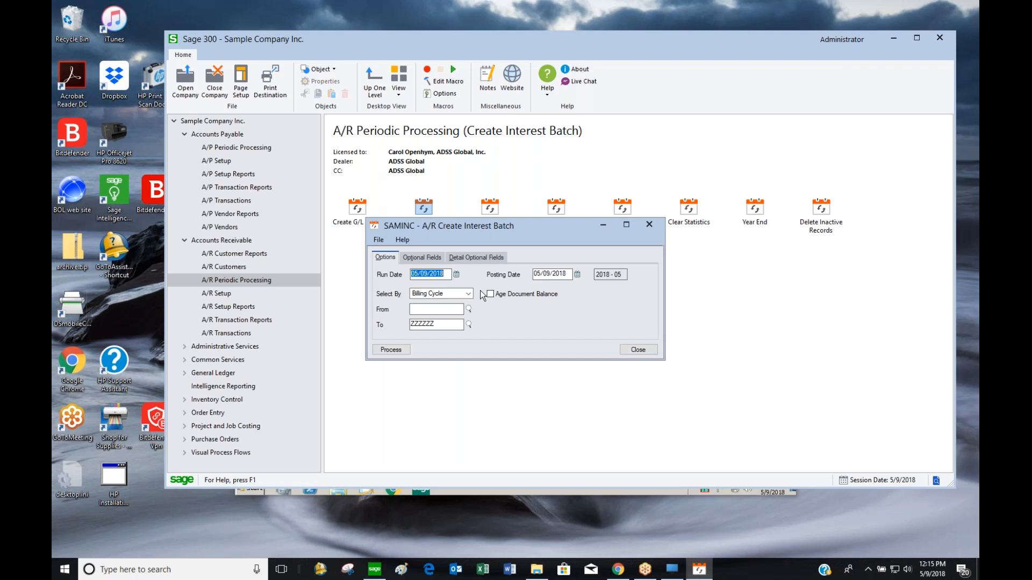
left_click(449, 294)
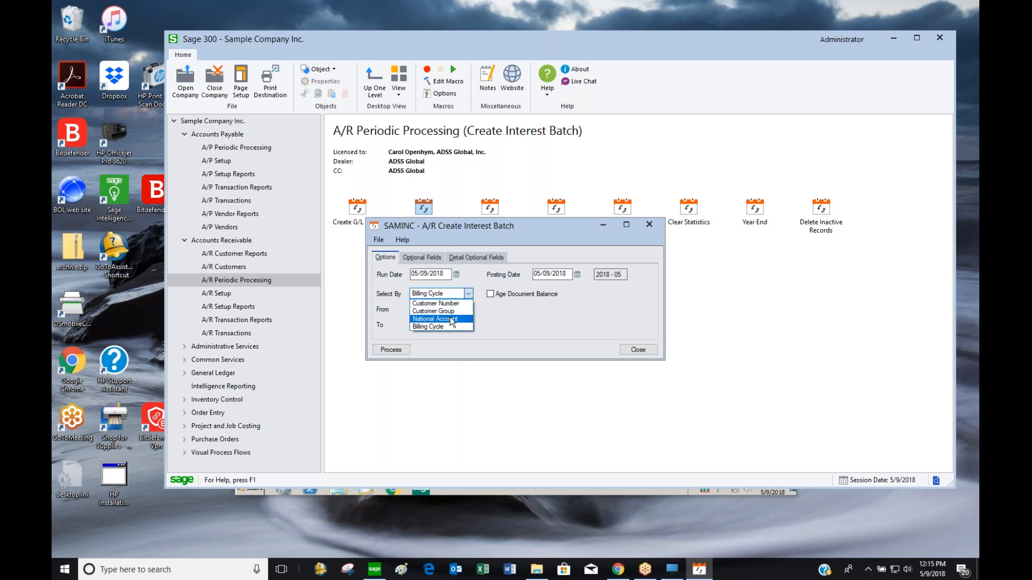
left_click(451, 304)
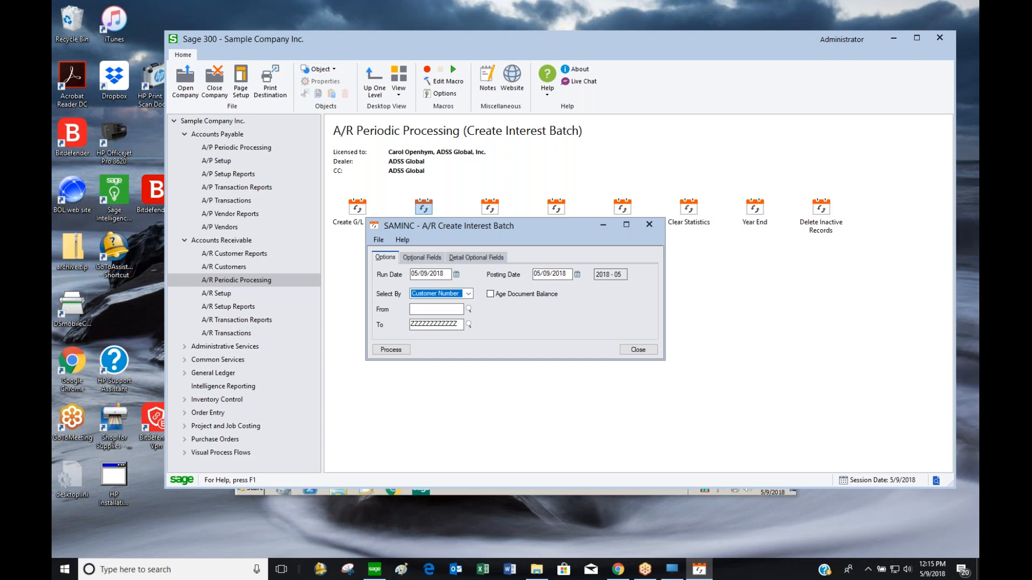
left_click(467, 293)
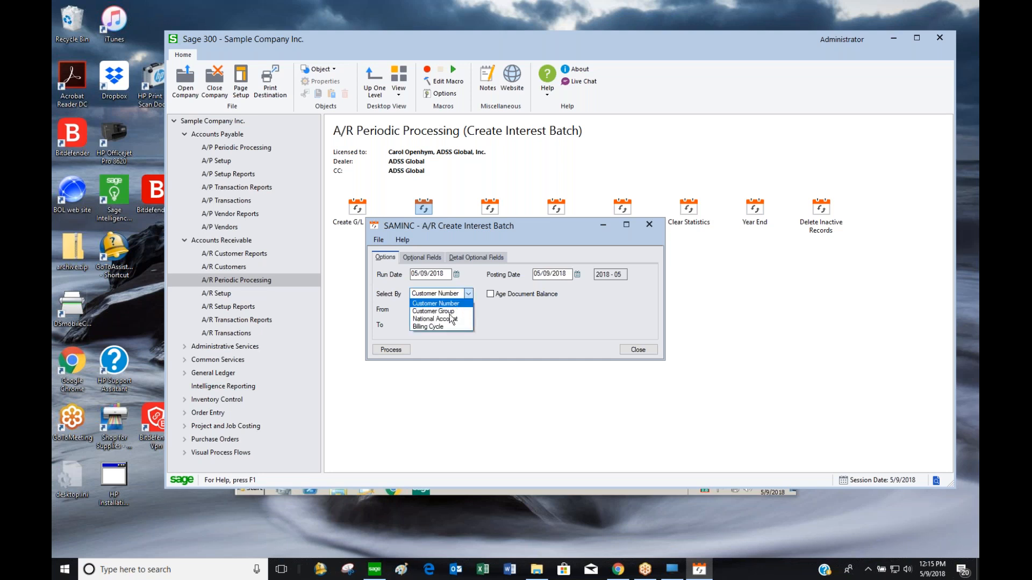
left_click(444, 327)
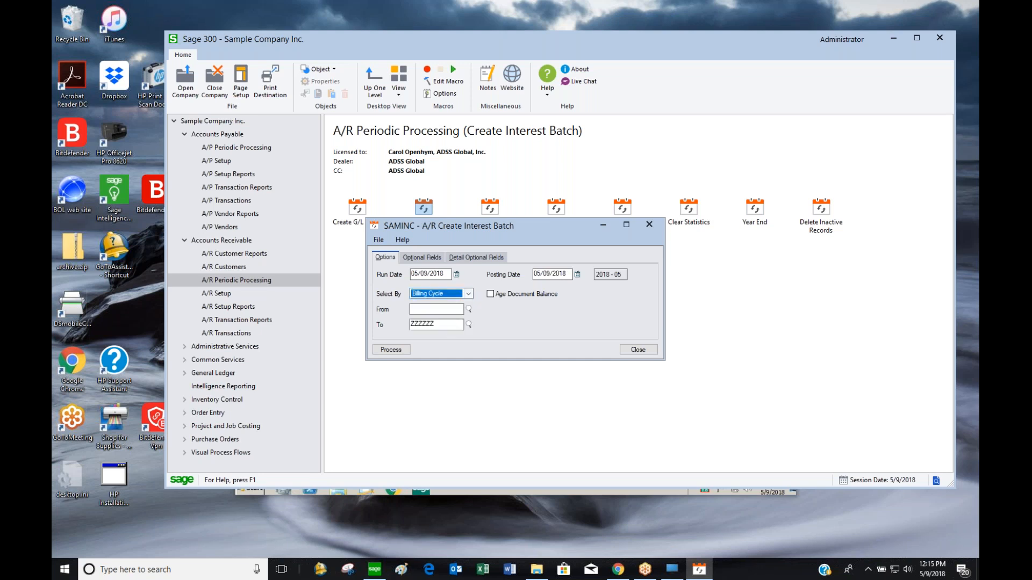
left_click(444, 275)
type("05/30/20")
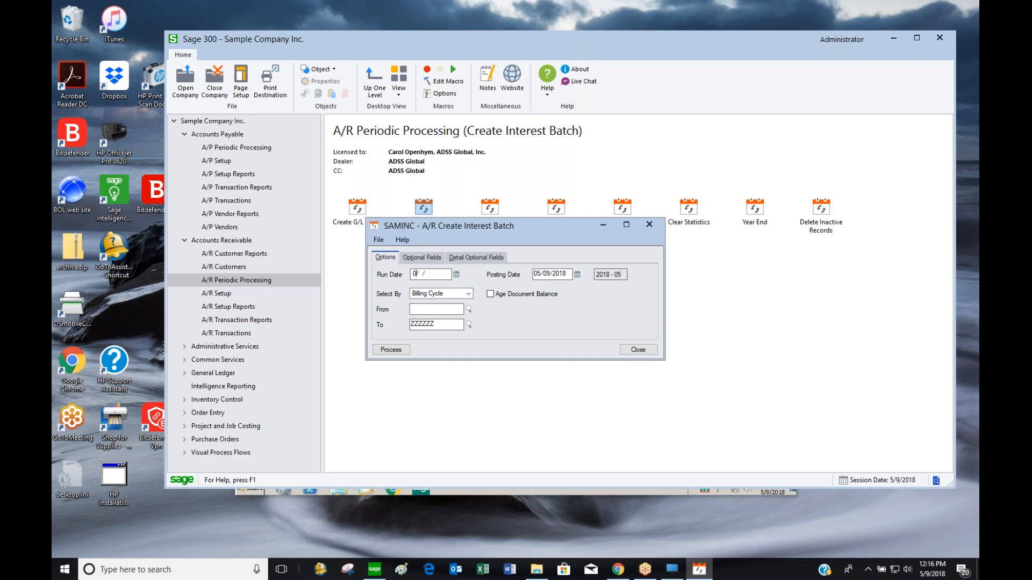
type("20")
key("Tab")
left_click(391, 350)
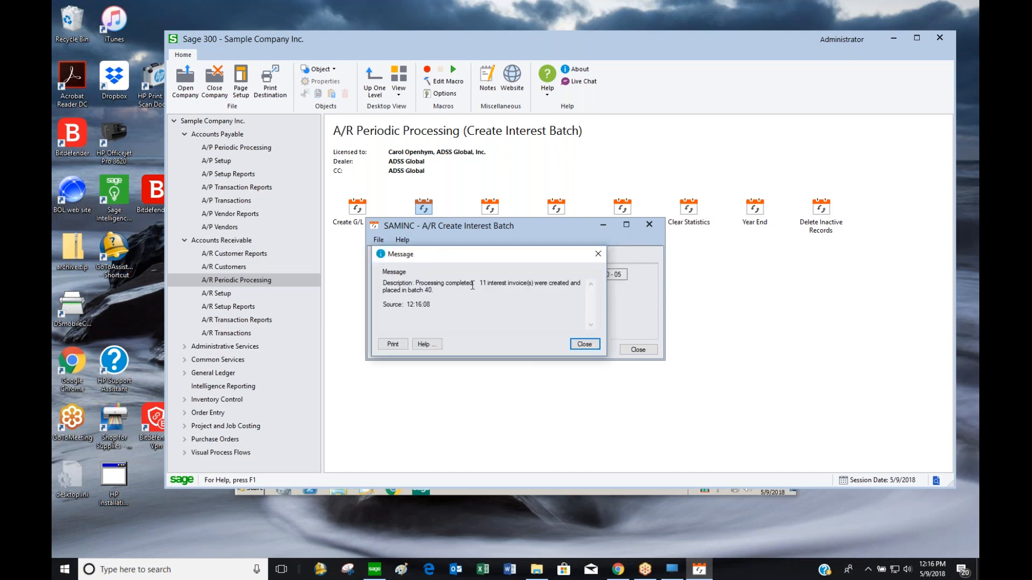
Open interest batch 40 from the A/R invoice batch list for review
left_click(592, 344)
left_click(227, 244)
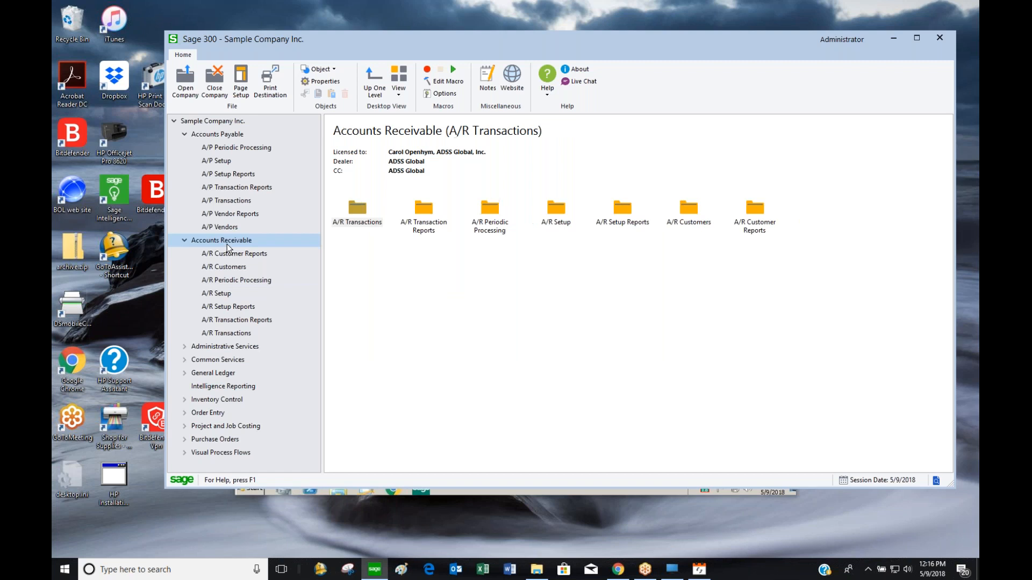
double_click(376, 220)
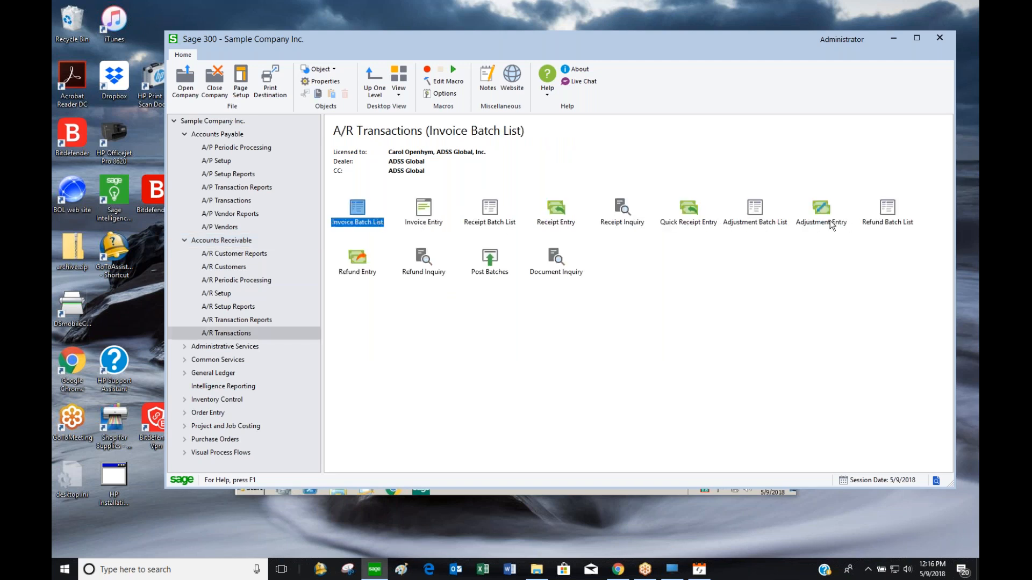
double_click(785, 222)
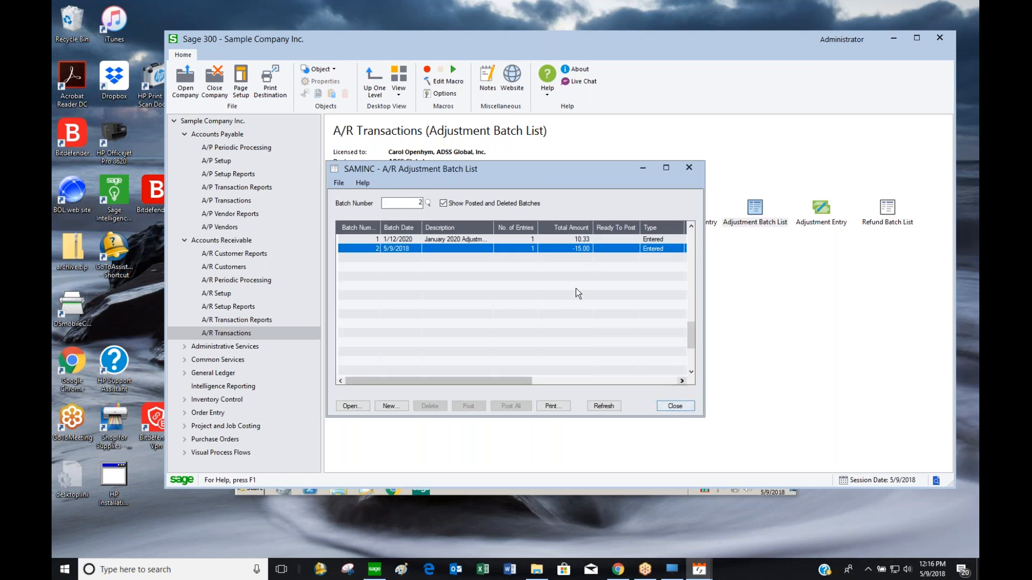
left_click(677, 406)
double_click(358, 214)
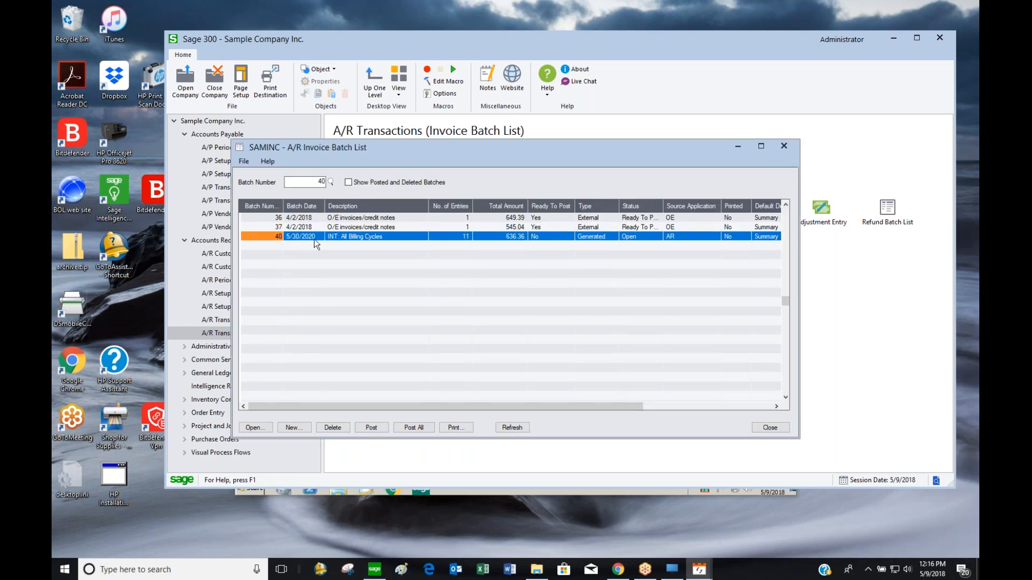
double_click(348, 236)
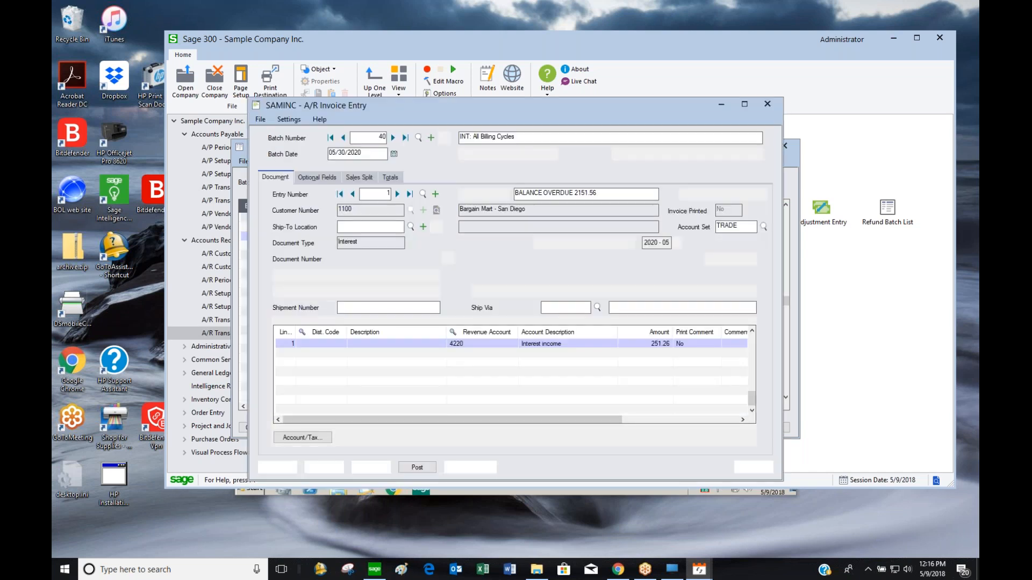
Step through batch 40's 11 interest invoices, then close the entry and batch list
left_click(398, 194)
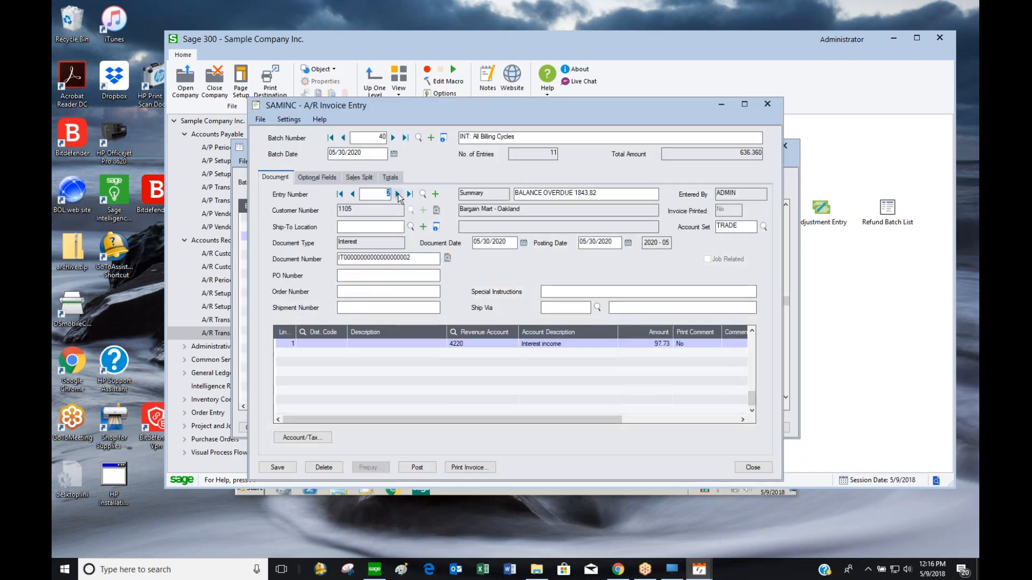
left_click(399, 195)
left_click(398, 195)
left_click(398, 195)
left_click(398, 195)
left_click(398, 195)
left_click(398, 195)
left_click(398, 195)
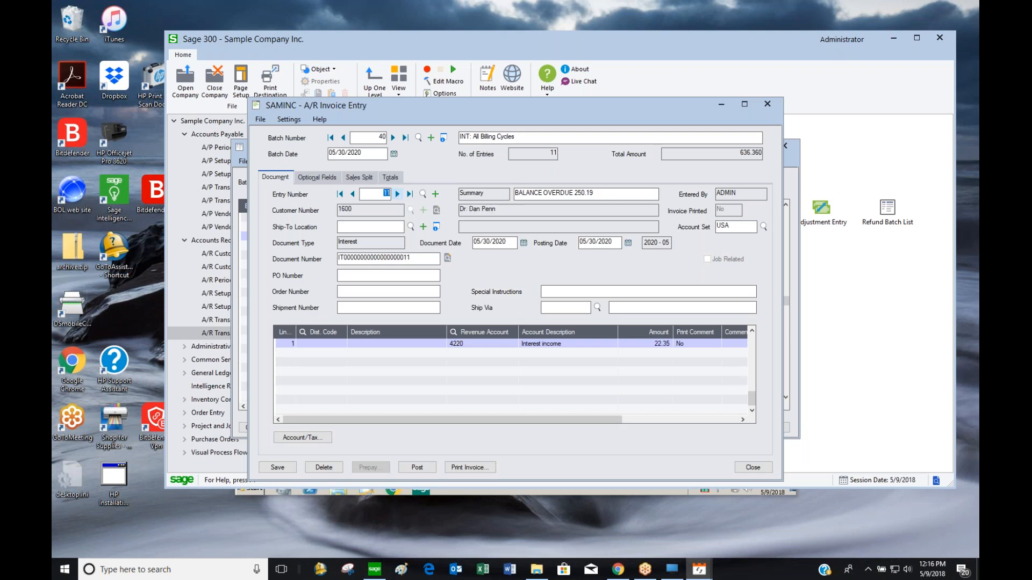
left_click(354, 195)
left_click(354, 195)
left_click(354, 194)
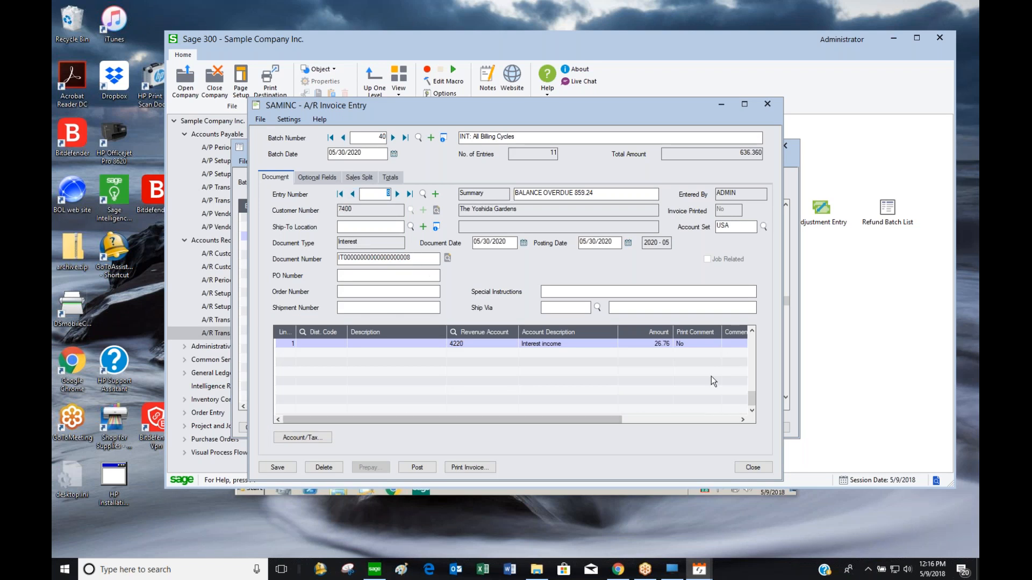
left_click(753, 468)
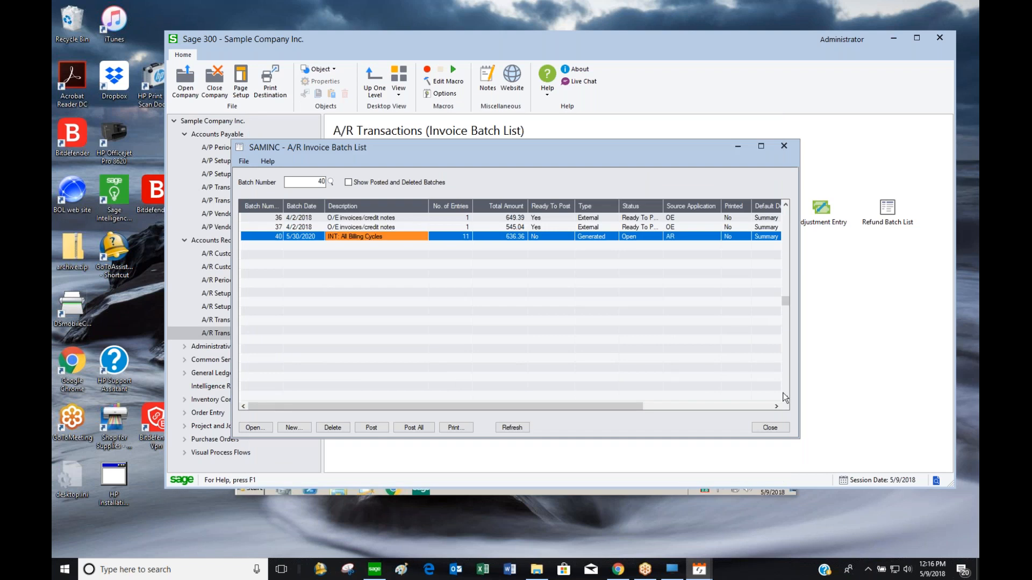
left_click(776, 429)
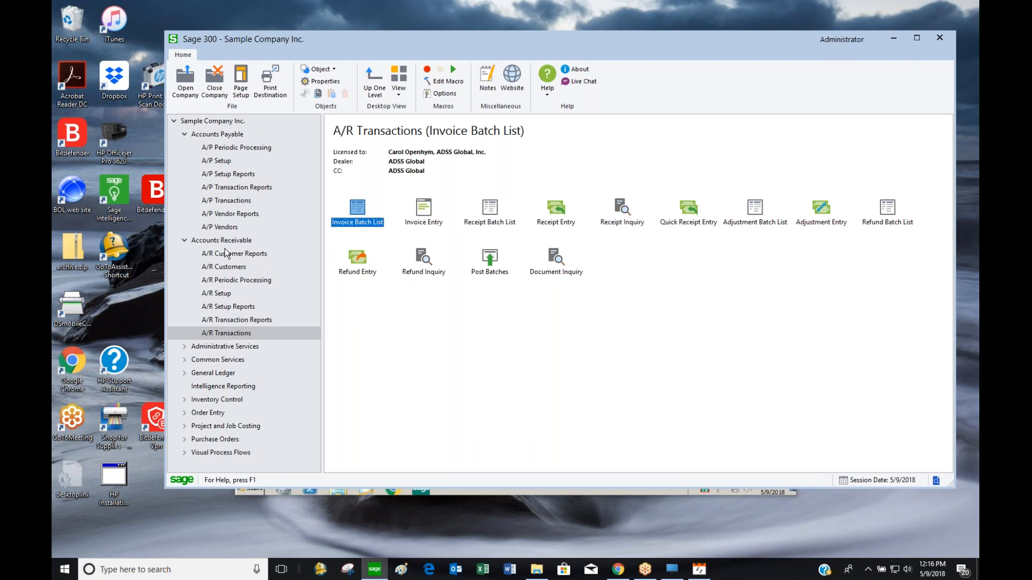
left_click(226, 281)
left_click(496, 228)
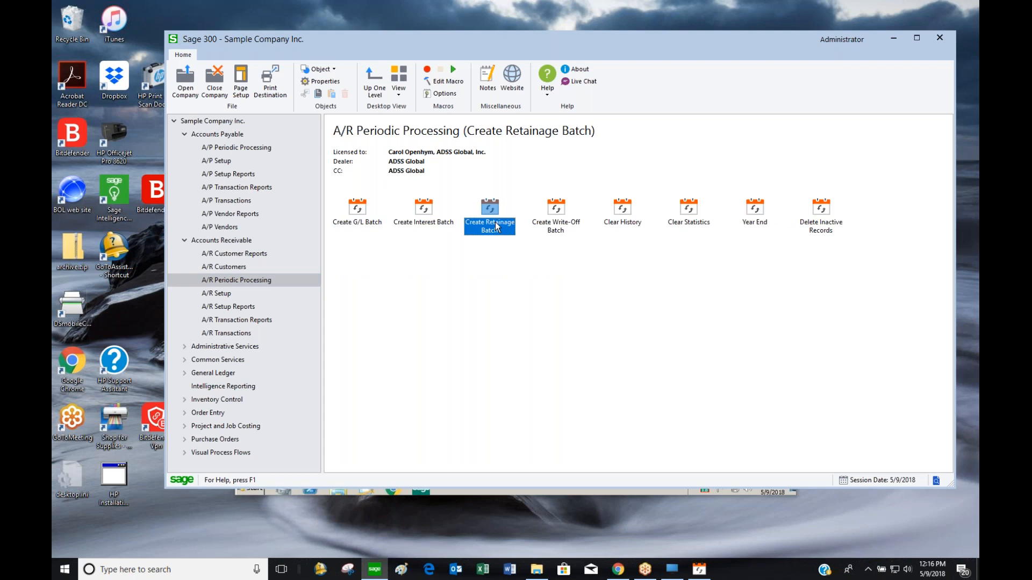
left_click(559, 231)
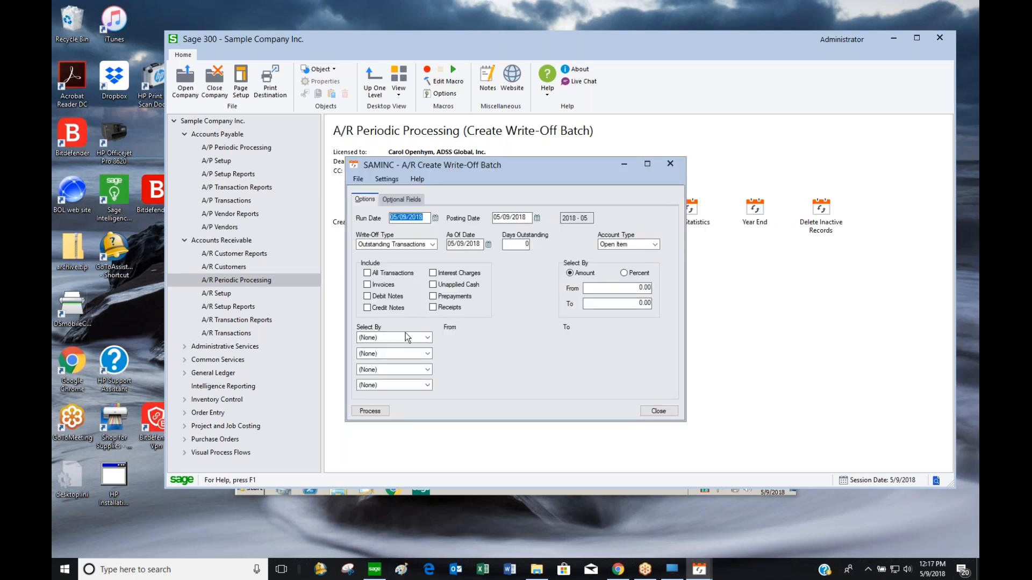
left_click(373, 274)
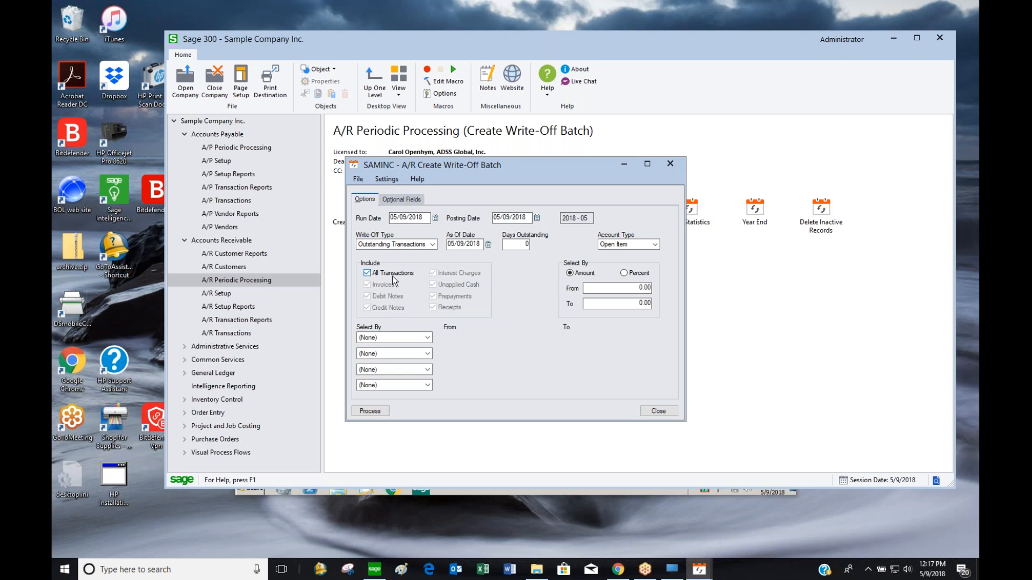
left_click(377, 338)
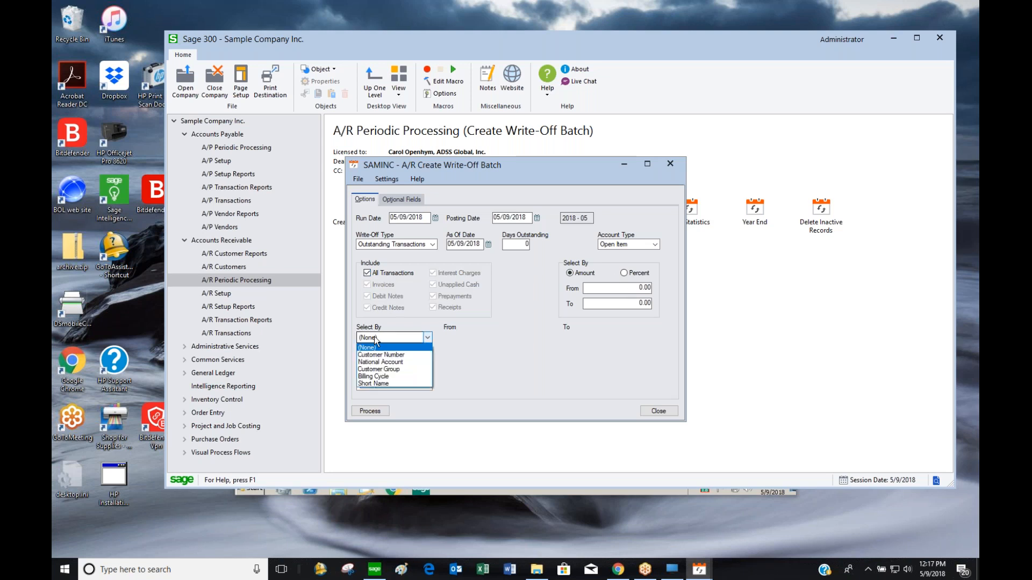
left_click(381, 355)
key("Tab")
type("1500")
key("Tab")
type("1500")
key("Tab")
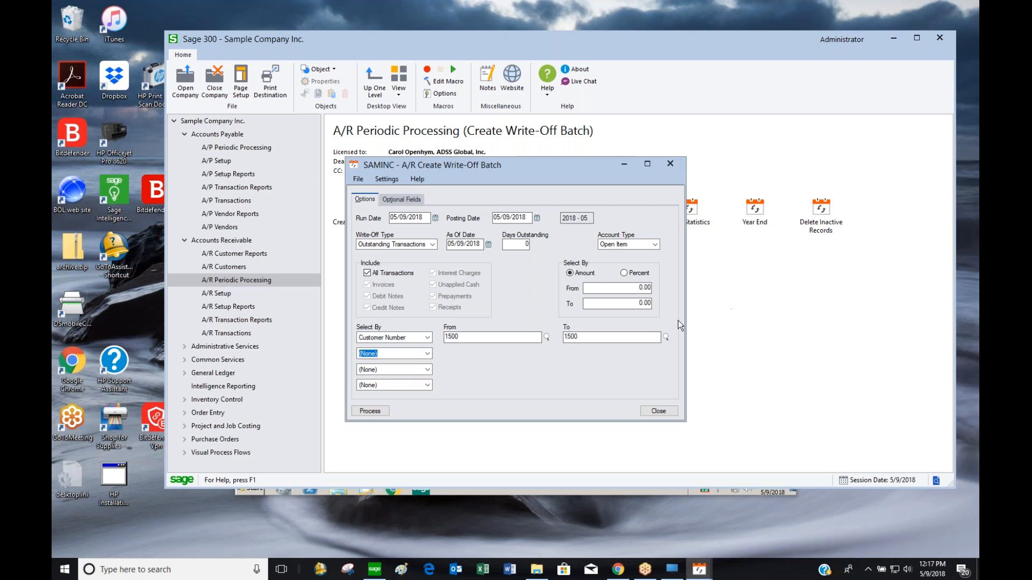
left_click(637, 292)
left_click(638, 289)
type("-150")
key("Tab")
type("300")
key("Tab")
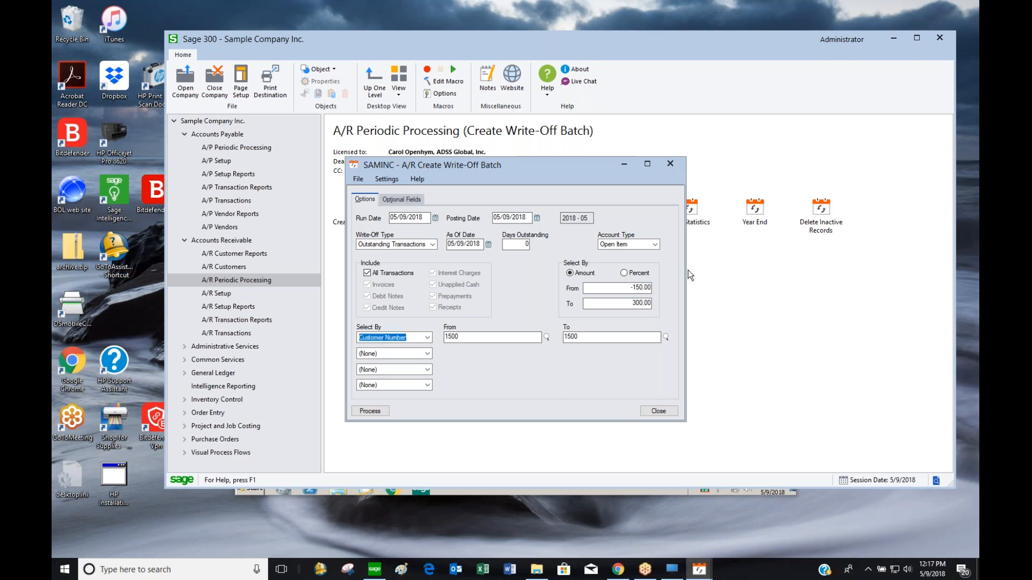
key("shift+Tab")
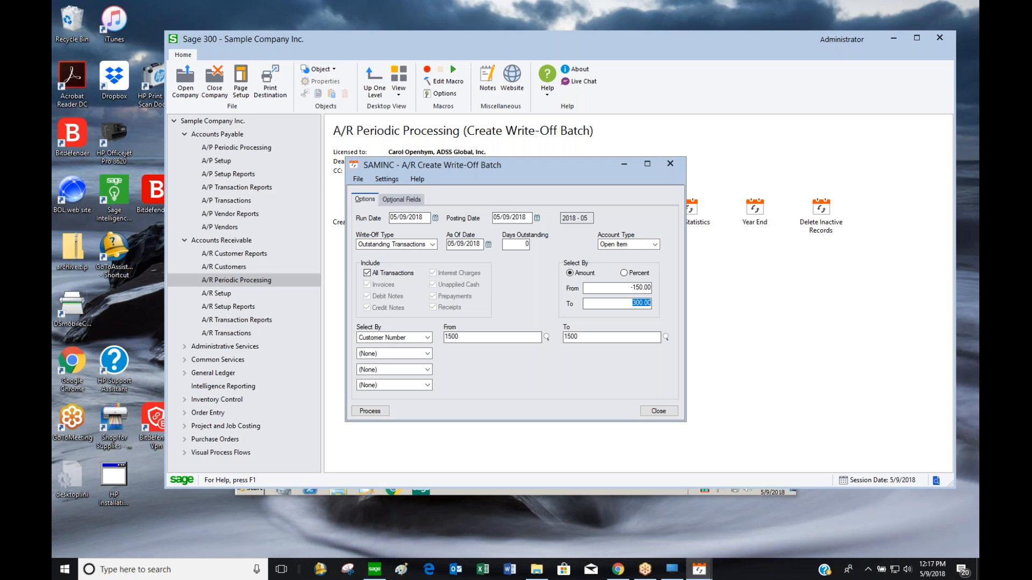
left_click(627, 304)
left_click_drag(627, 304, 665, 299)
key("BackSpace")
key("Tab")
left_click_drag(613, 287, 661, 285)
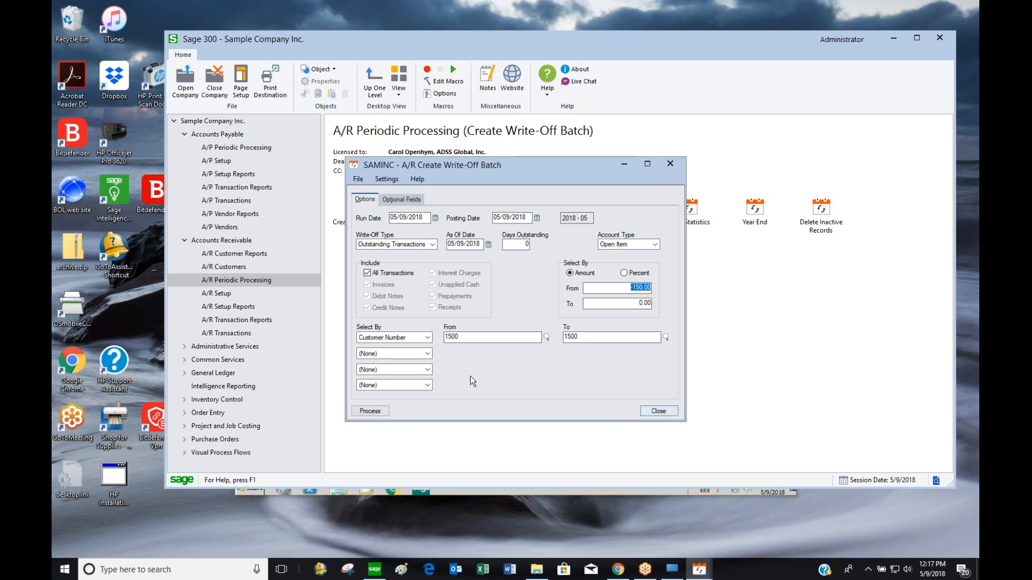
left_click(467, 339)
left_click(663, 410)
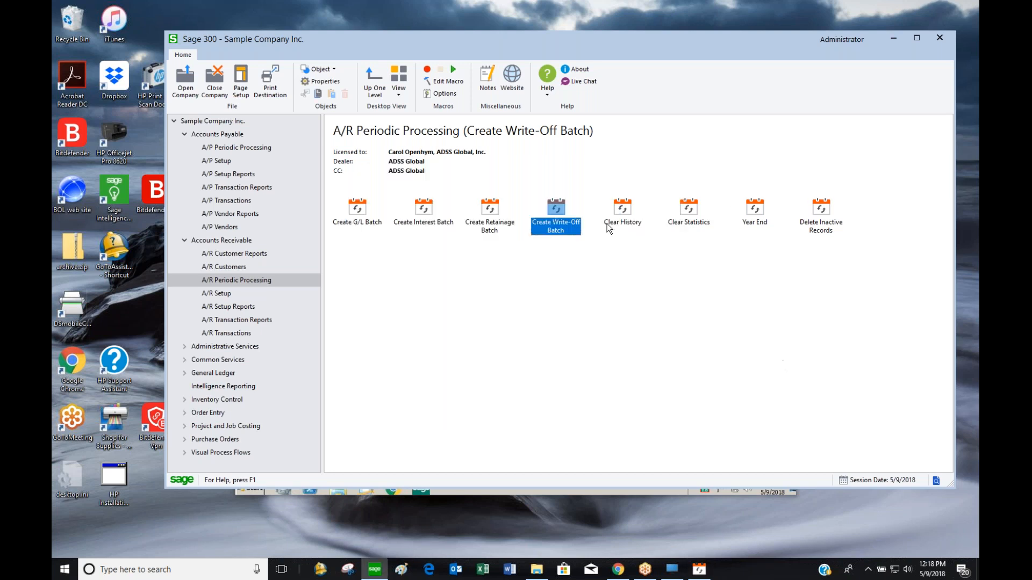
double_click(614, 217)
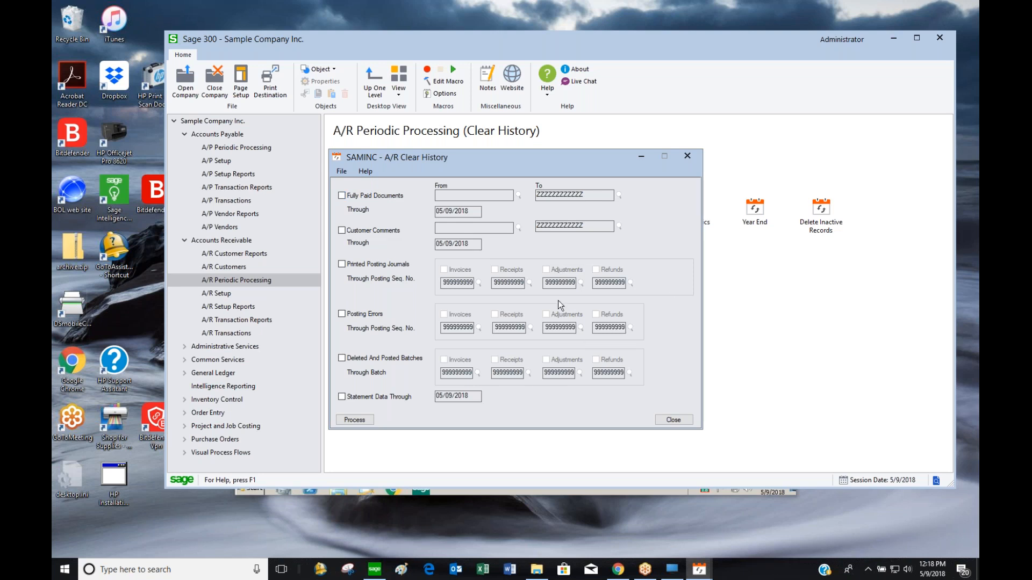
left_click(671, 420)
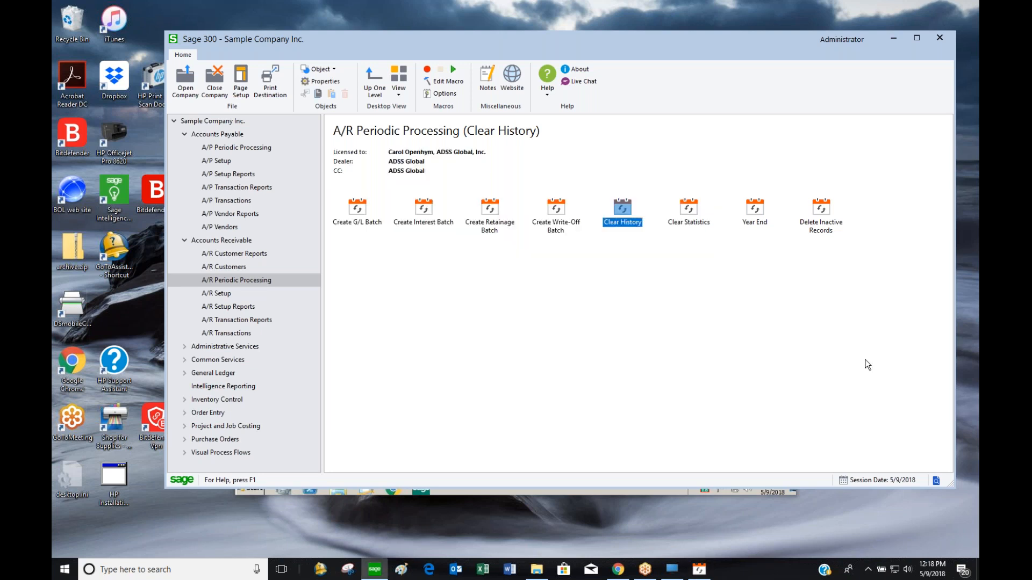
left_click(687, 216)
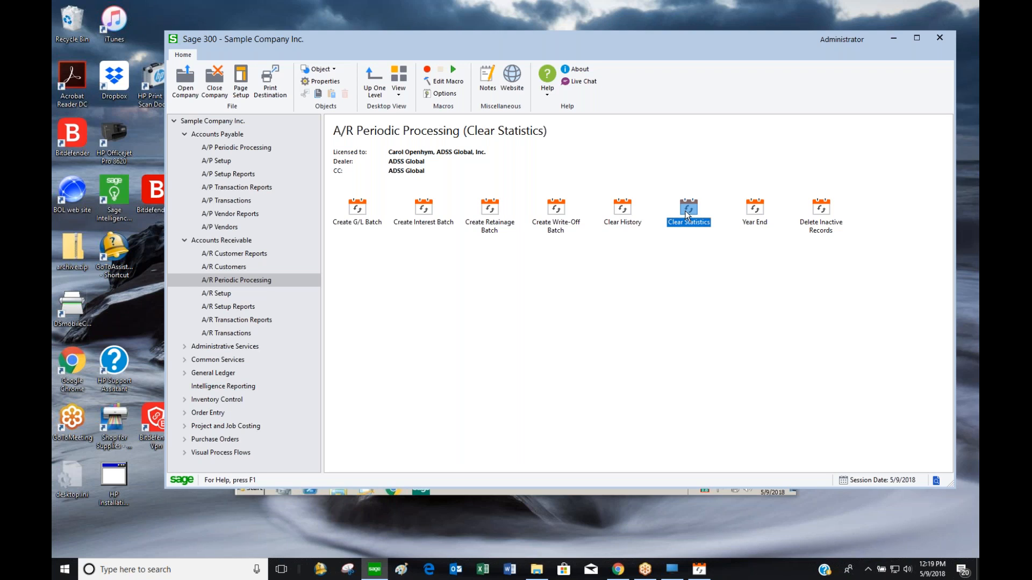
double_click(755, 214)
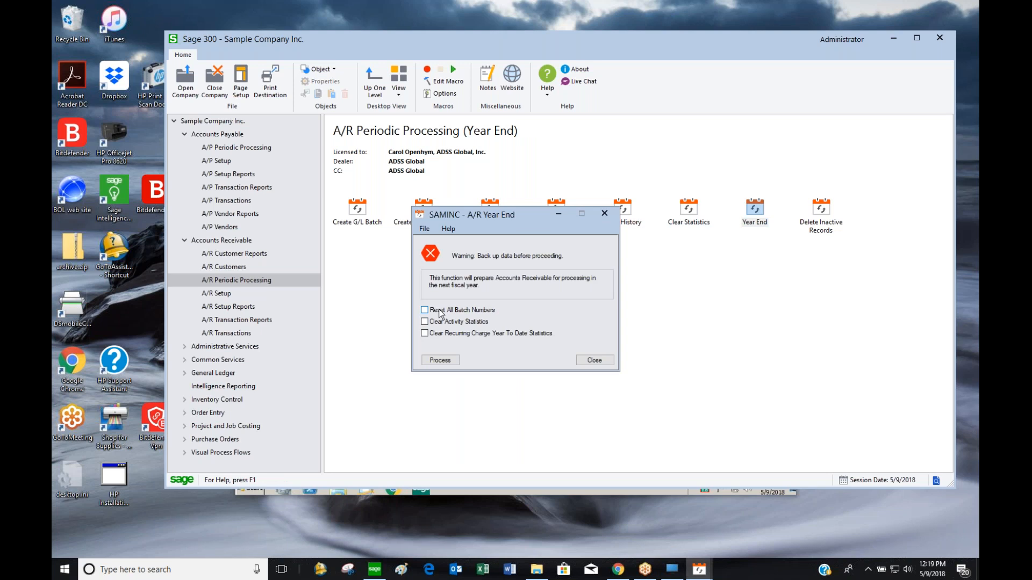
left_click(594, 361)
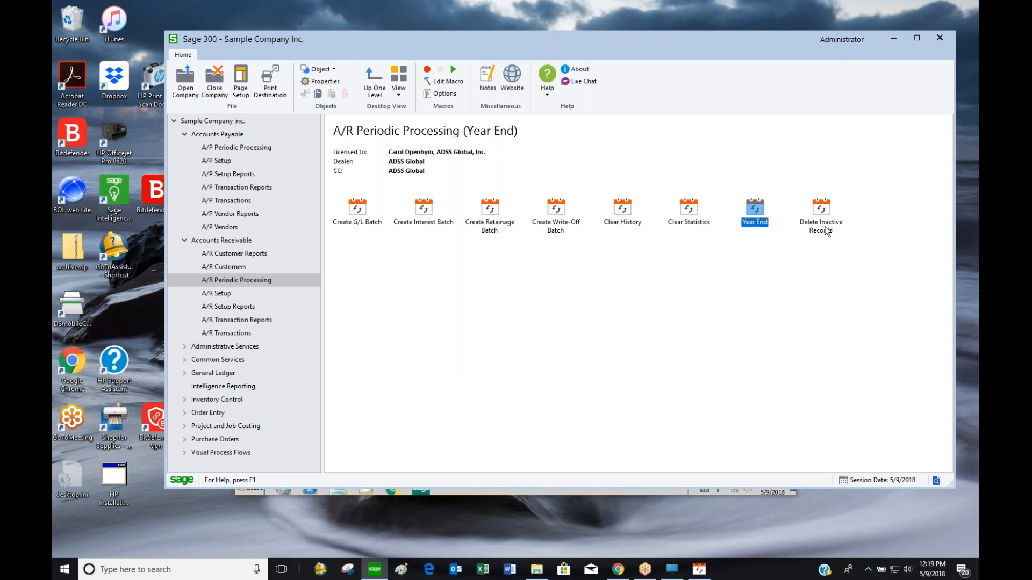
left_click(826, 231)
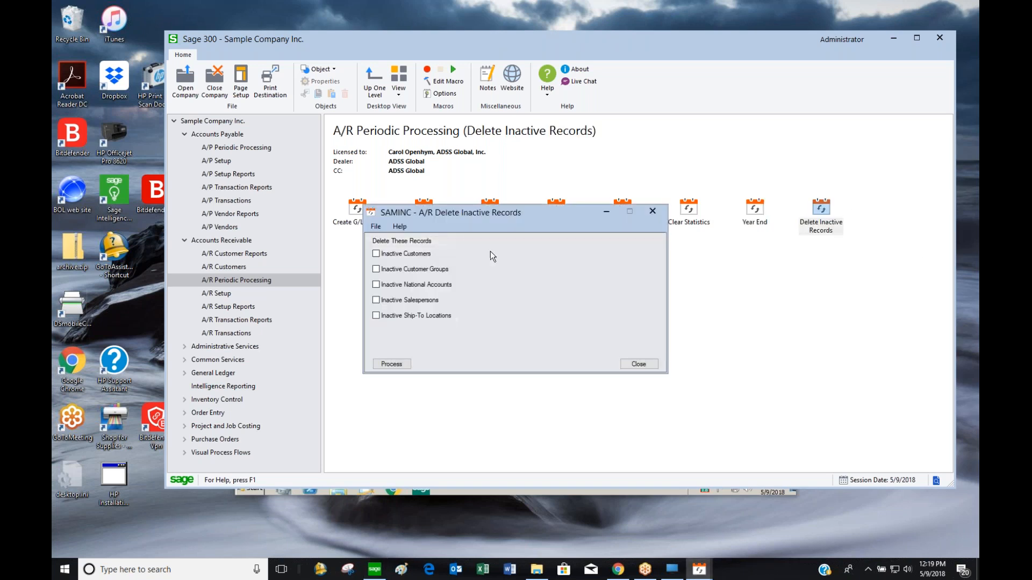
Review Delete Inactive Records and Clear Statistics options and close both without running them
left_click(427, 254)
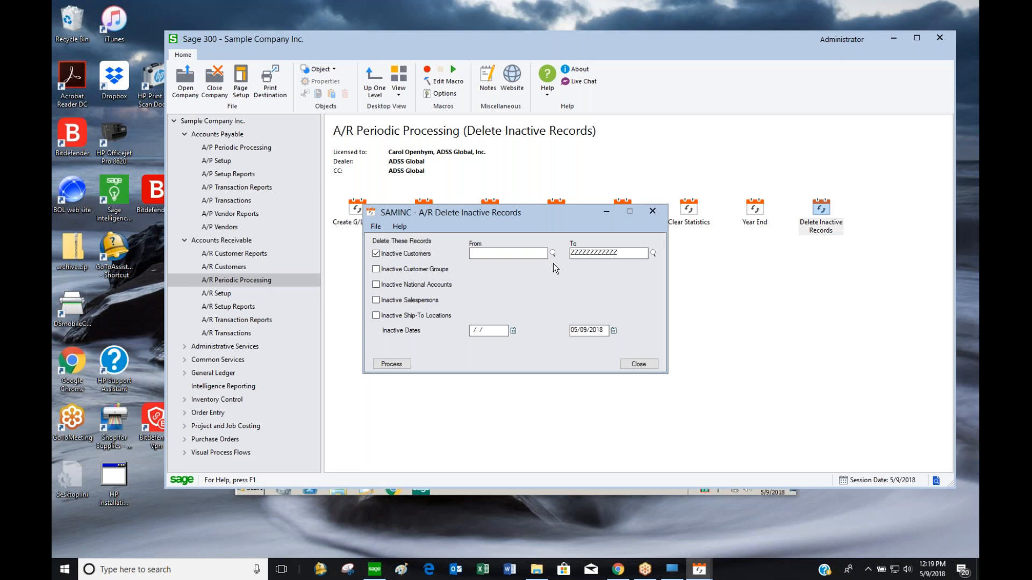
left_click(637, 365)
left_click(691, 215)
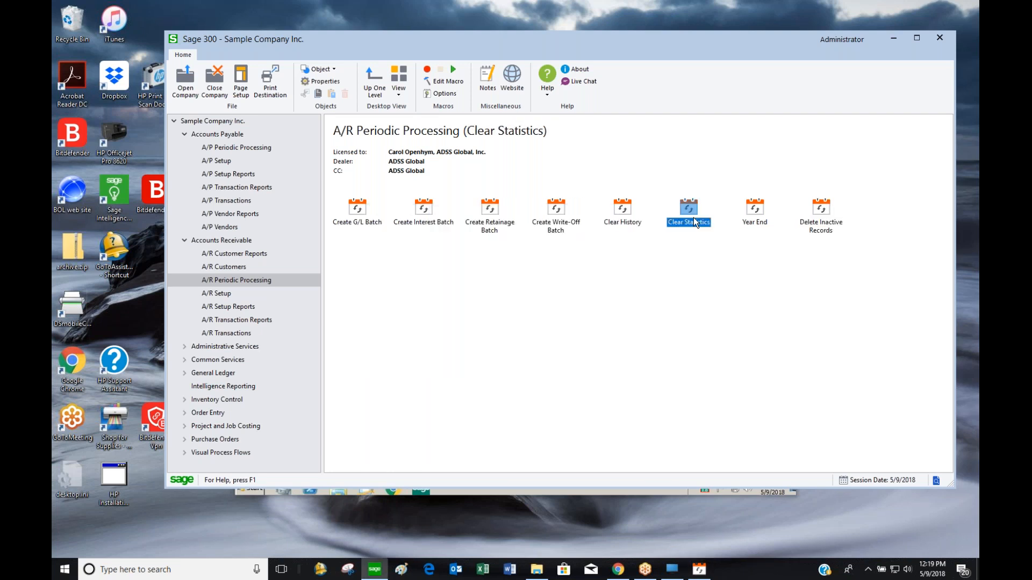
double_click(693, 211)
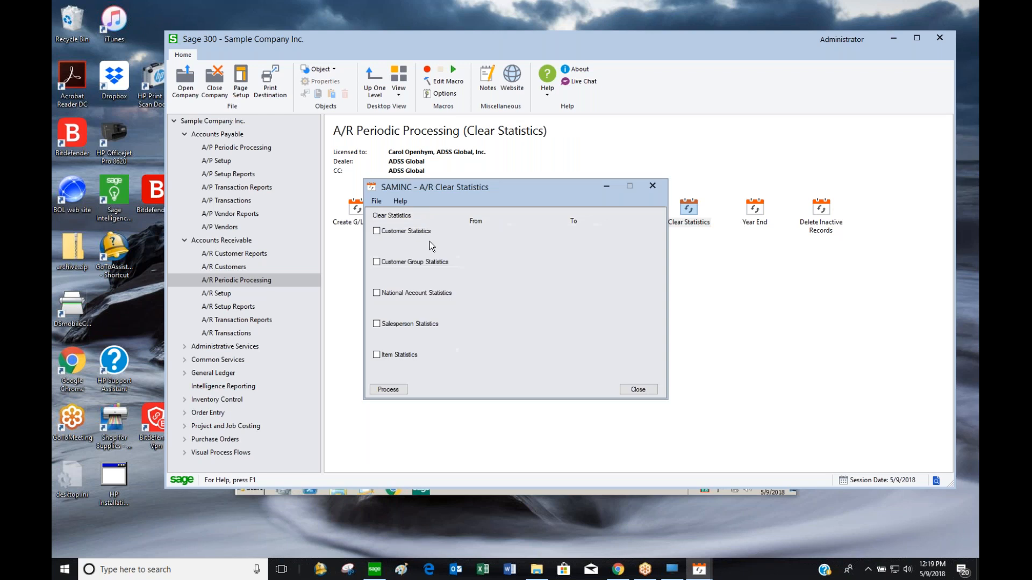
left_click(378, 232)
left_click(378, 232)
left_click(638, 389)
Review the Clear History options and close without clearing anything
left_click(625, 216)
double_click(629, 210)
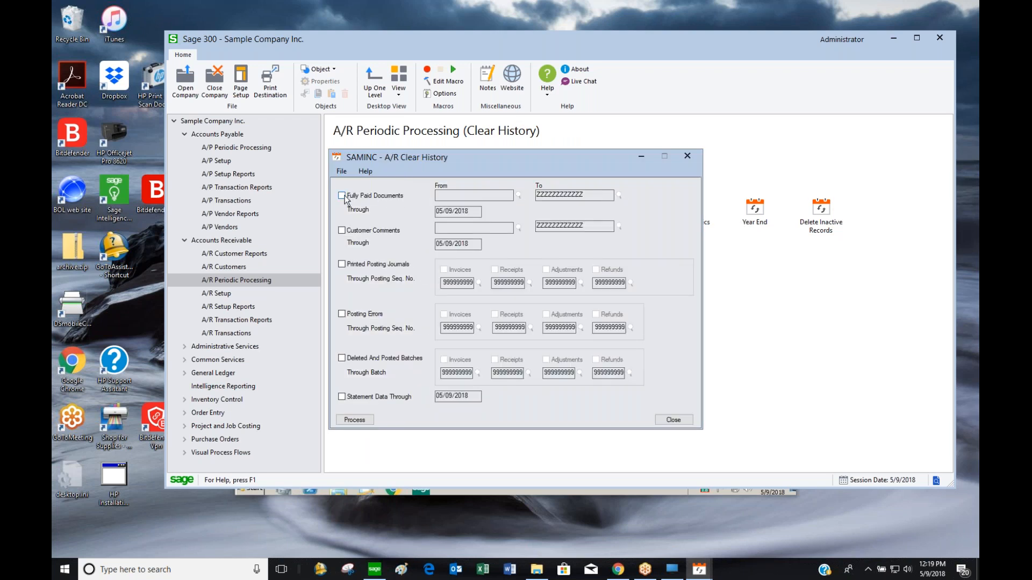
left_click(342, 196)
left_click(518, 195)
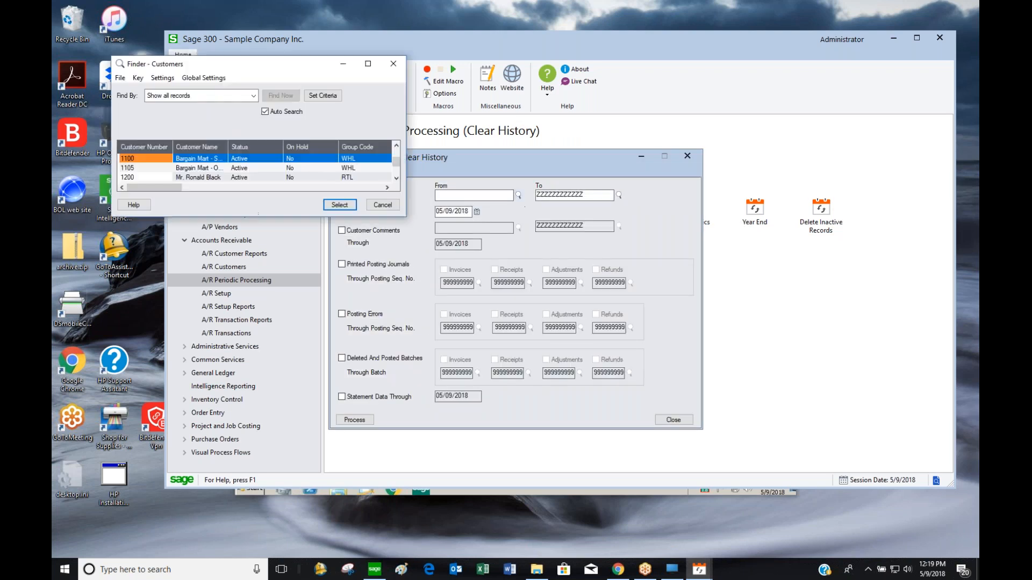
left_click(382, 205)
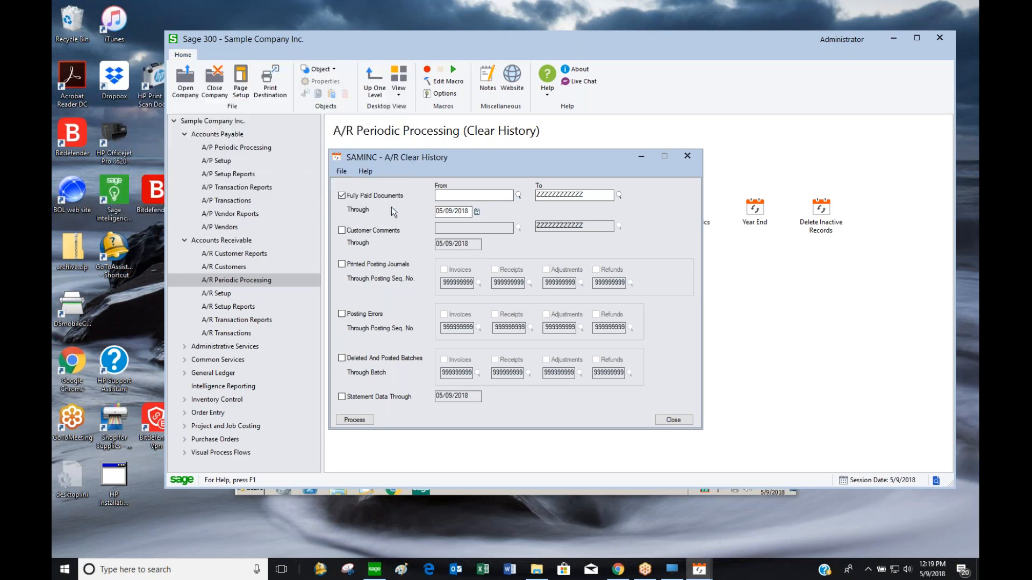
left_click(676, 420)
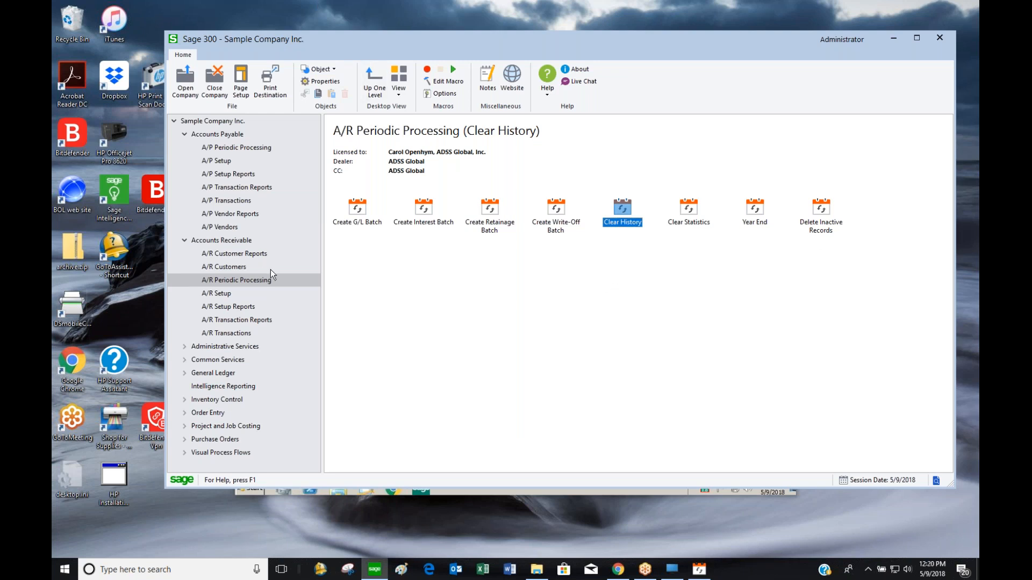
left_click(241, 268)
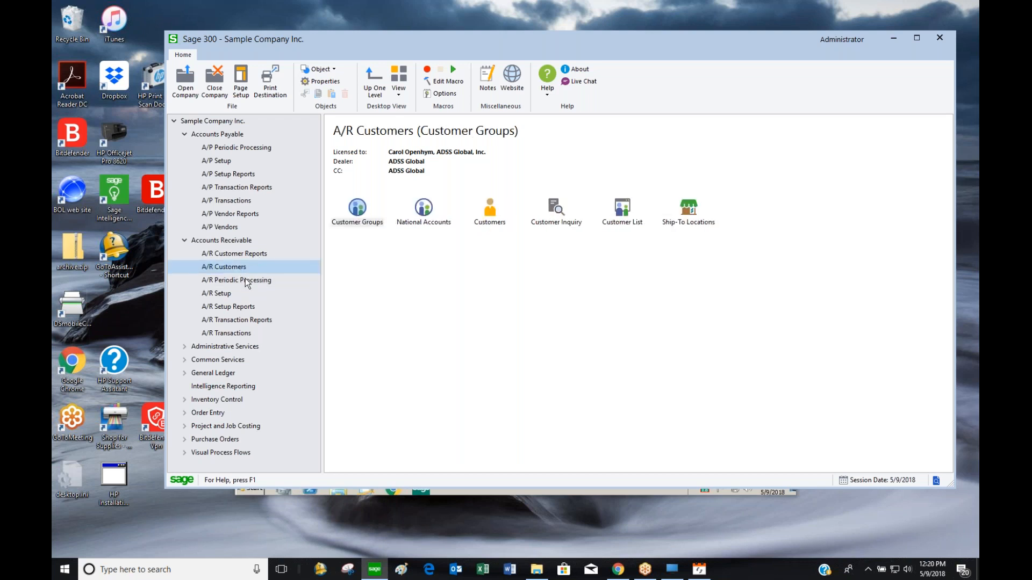
Open the A/R Statements/Letters/Labels dialog from the customer reports
left_click(242, 255)
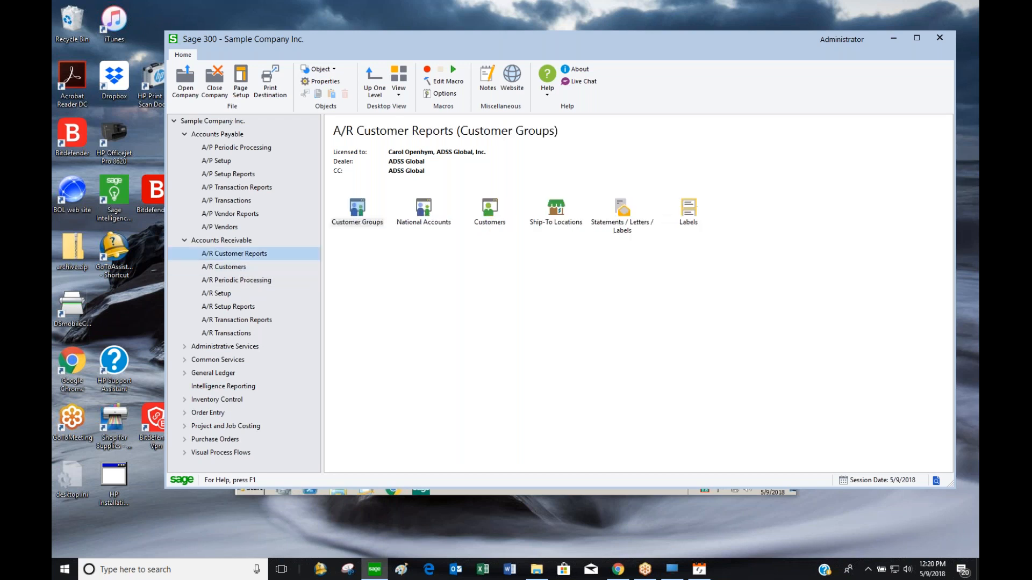
left_click(348, 220)
left_click(425, 217)
left_click(489, 222)
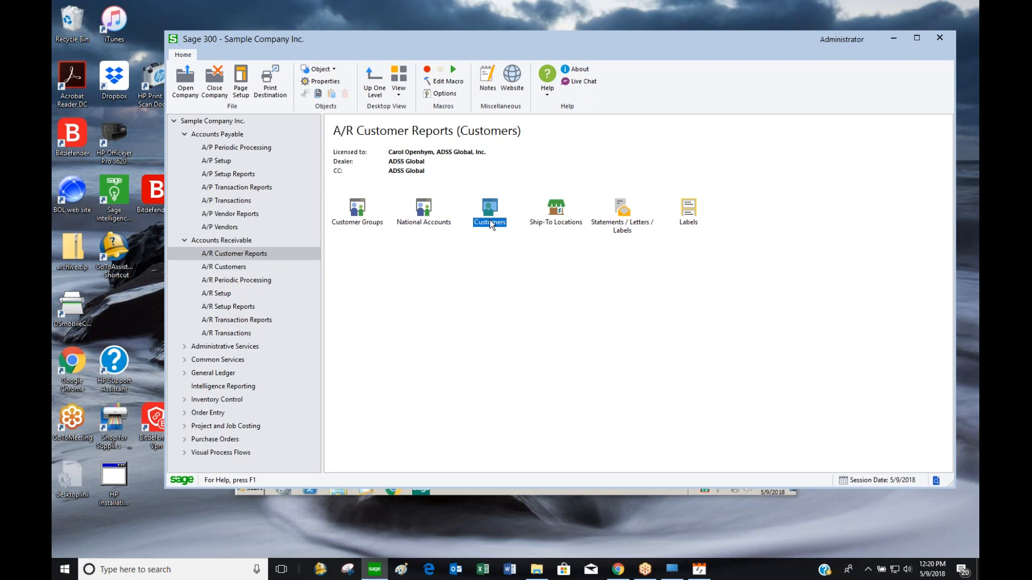
left_click(554, 217)
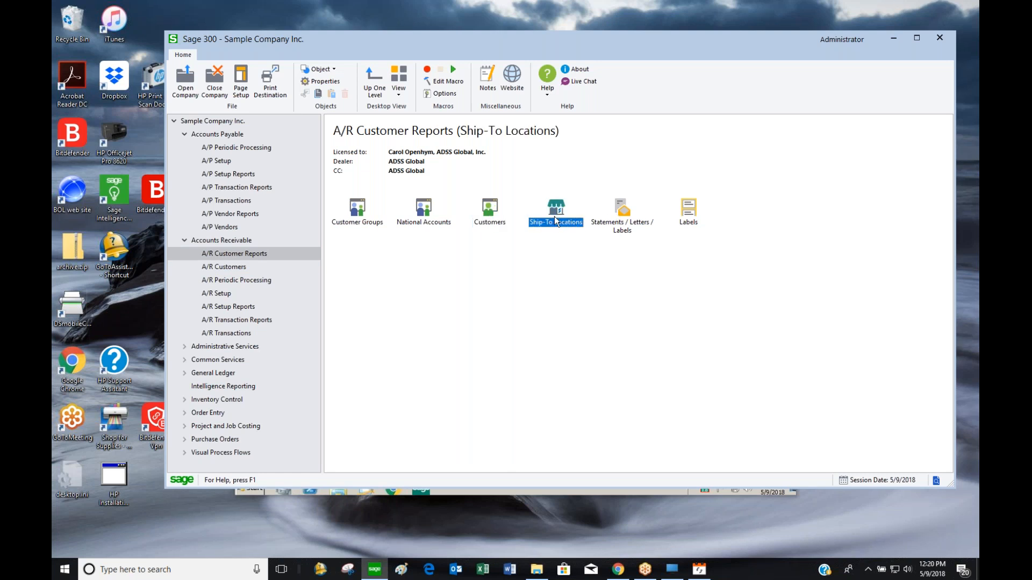
left_click(623, 226)
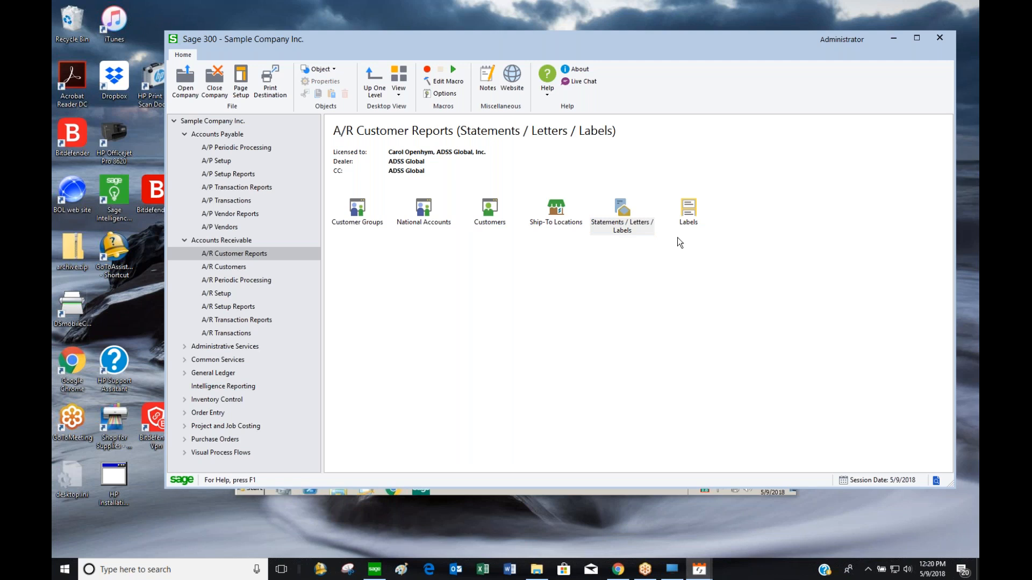
double_click(618, 213)
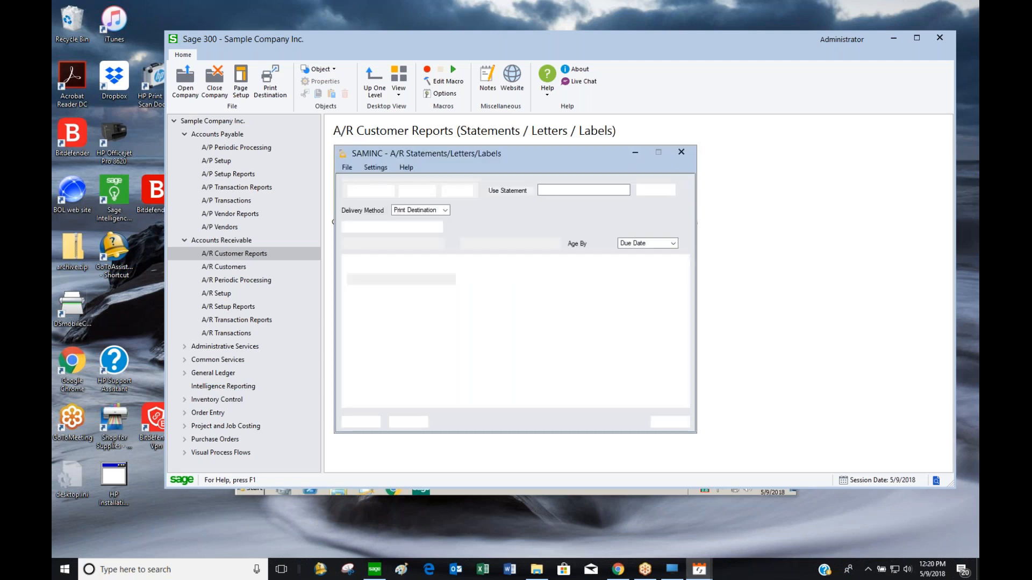
left_click_drag(553, 147, 703, 87)
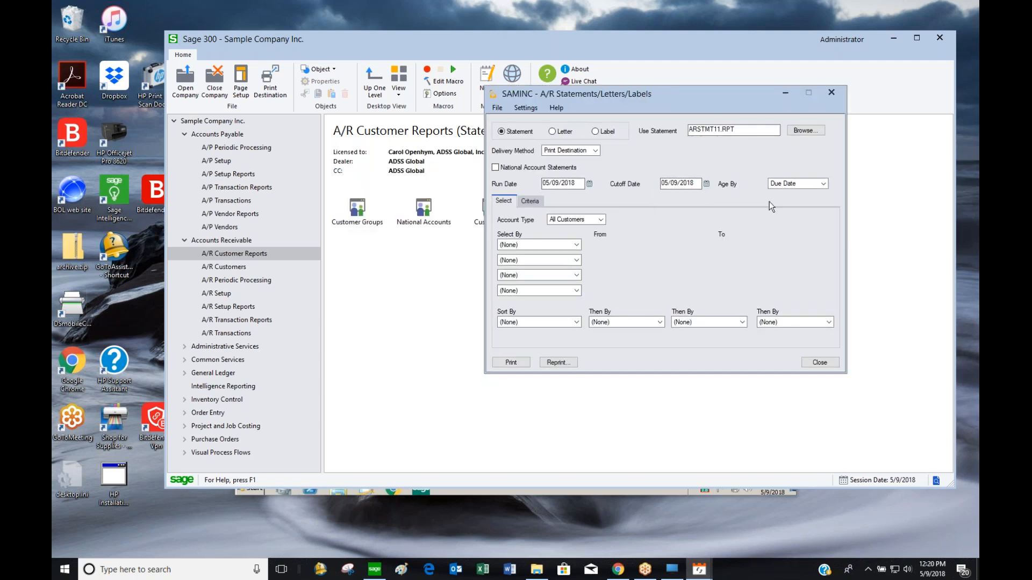
Try statements for customers 10100 to 1100 dated 05/31/2018, which returns a no-records error
left_click(575, 245)
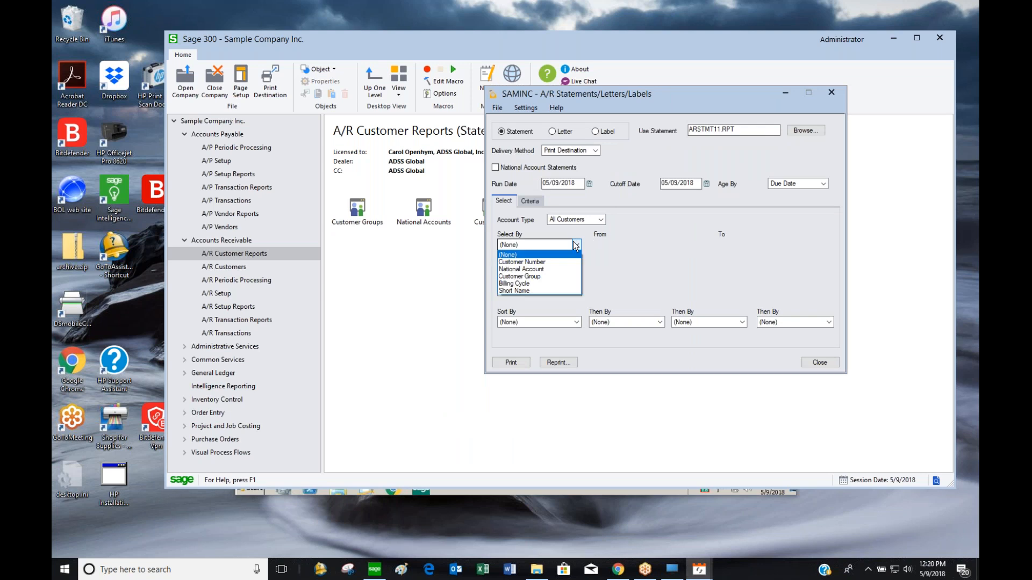
left_click(550, 259)
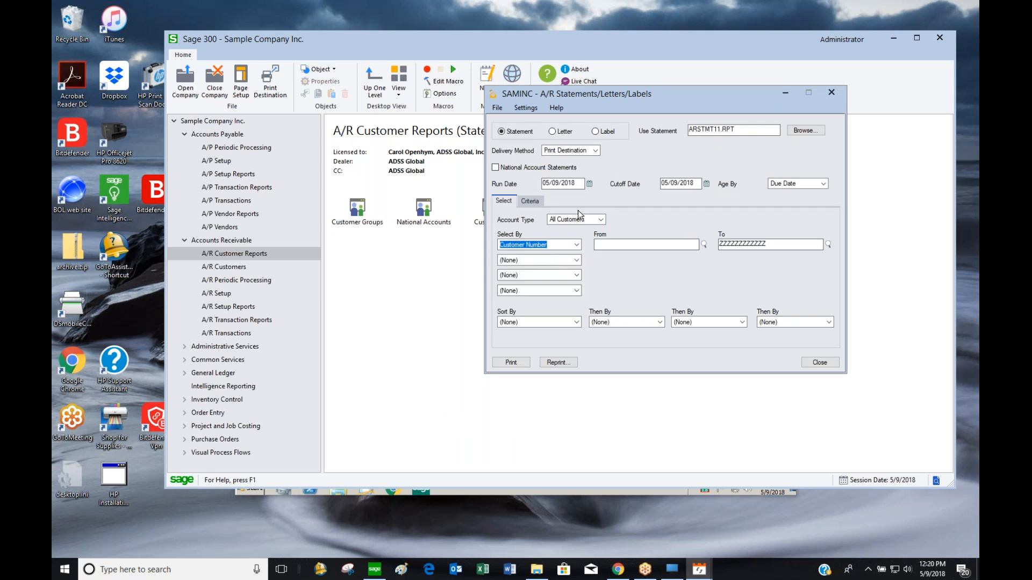
left_click(581, 183)
type("05/31/2018")
key("Tab")
type("05312018")
key("Tab")
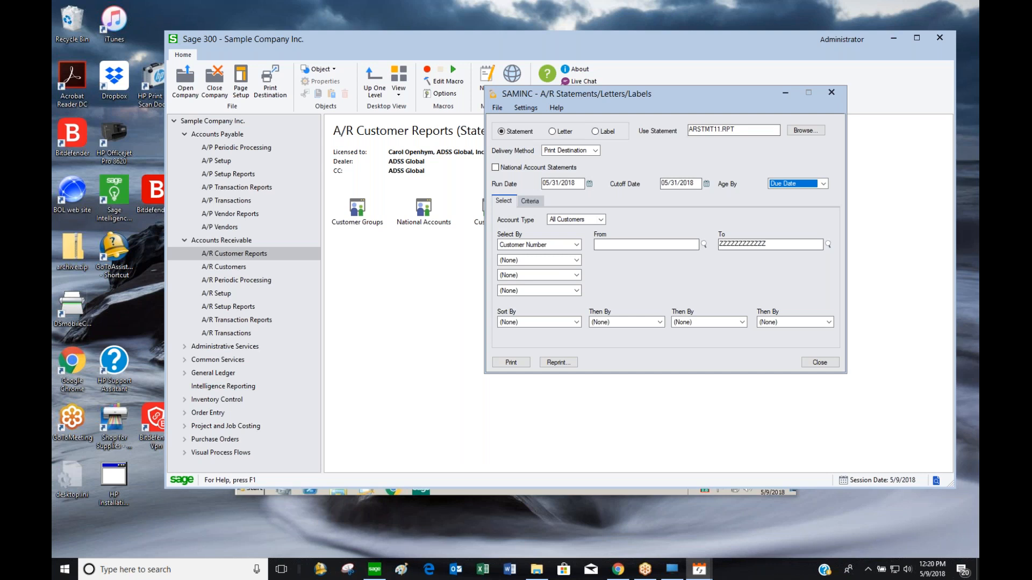
left_click(645, 245)
type("10")
type("100")
key("Tab")
type("1100")
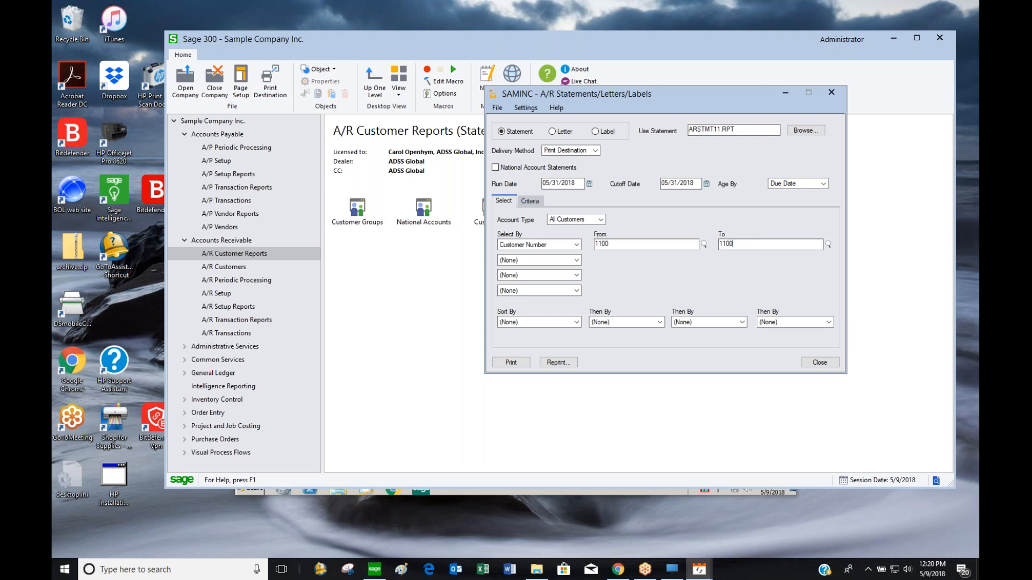
left_click(527, 363)
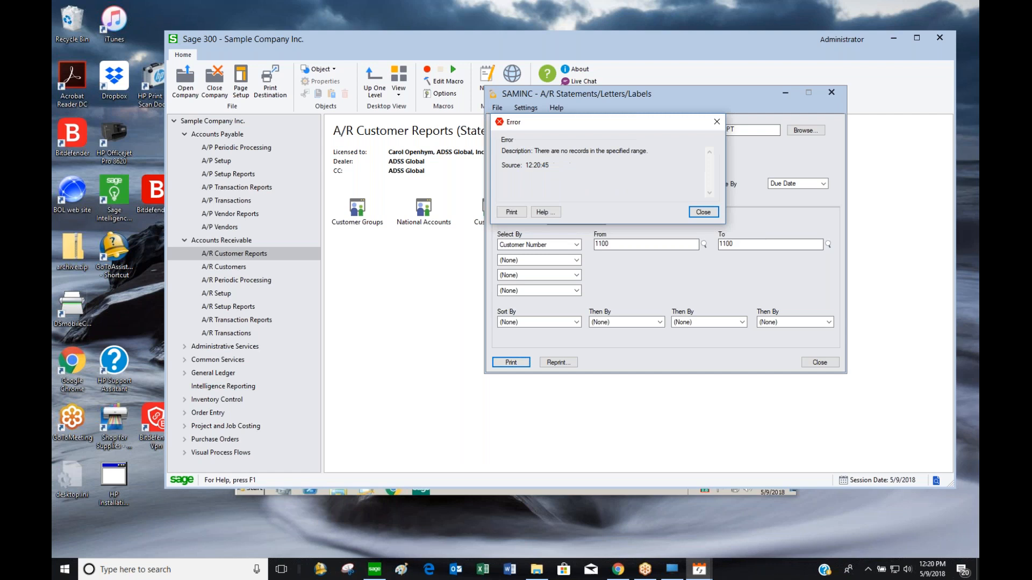
left_click(714, 215)
Reset the selection to (None) for all customers and change run and cutoff dates to 05/31/2020
left_click_drag(733, 244, 691, 245)
type("ZZZZZZZZZZZZ")
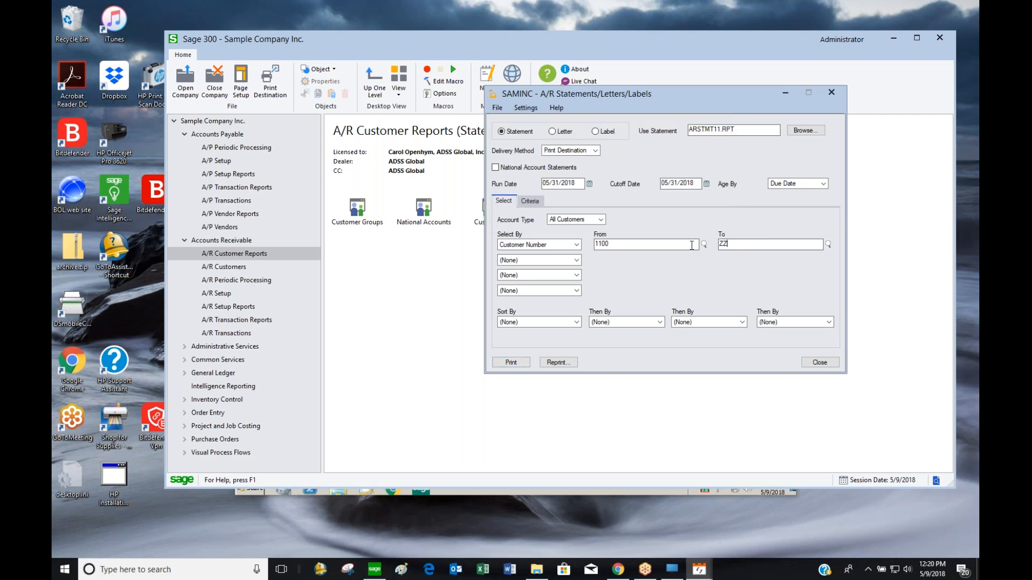
left_click(575, 245)
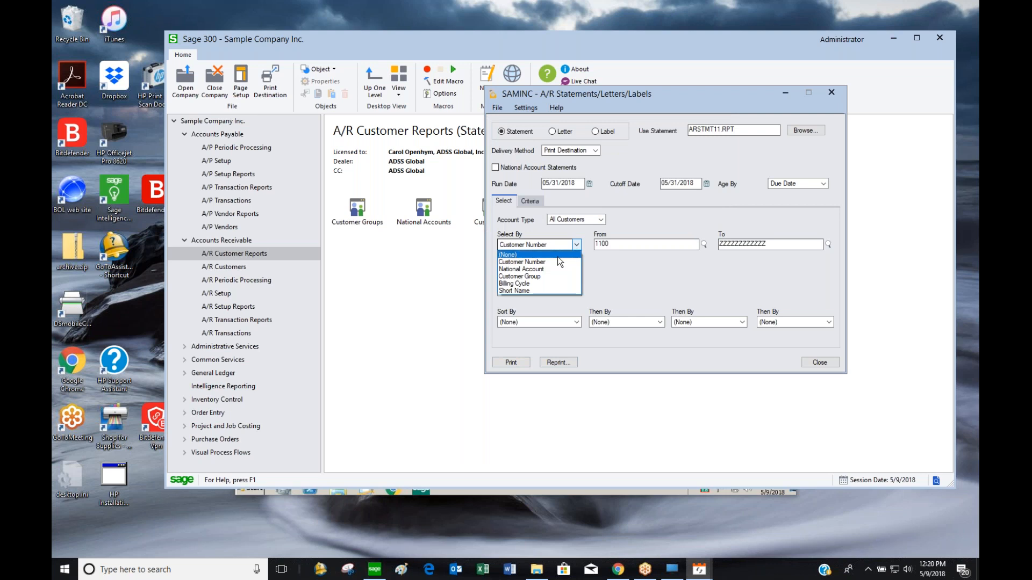
left_click(557, 257)
left_click(575, 184)
key("BackSpace")
key("BackSpace")
type("20")
key("Tab")
key("End")
key("BackSpace")
key("BackSpace")
type("20")
key("Tab")
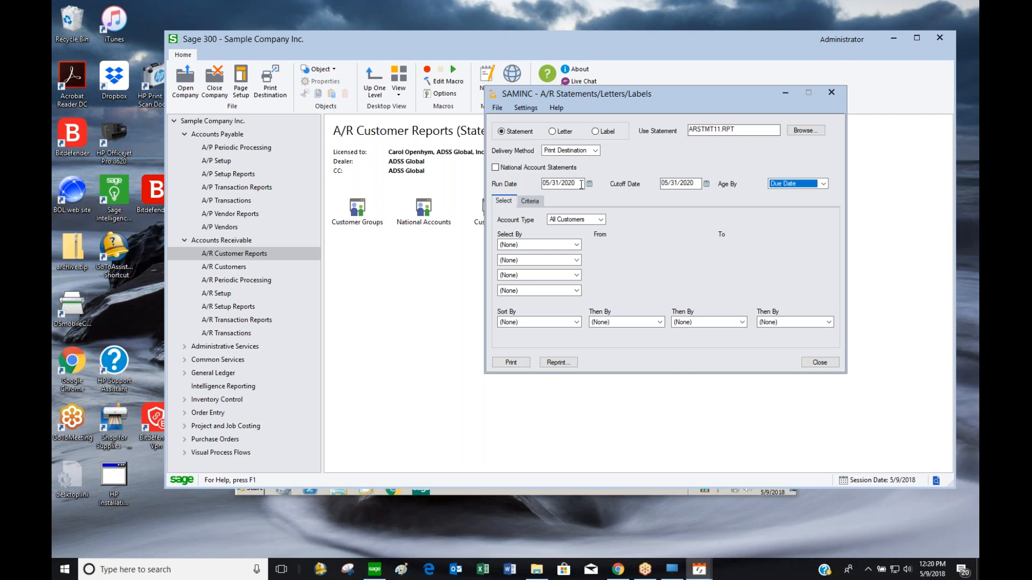
Preview the 05/31/2020 statements for all customers, paging through them, then close the preview
left_click(520, 364)
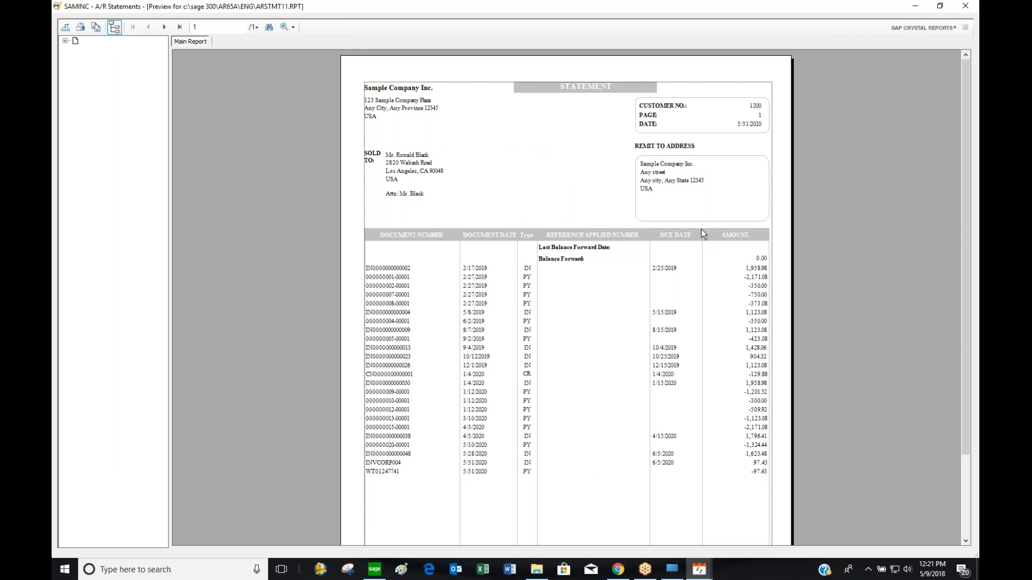
left_click(162, 30)
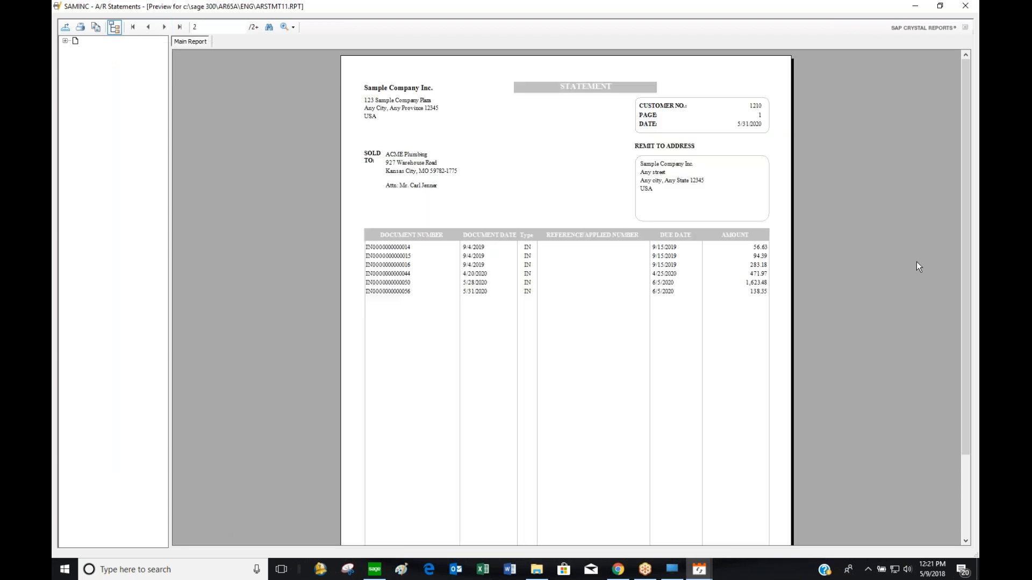
left_click_drag(968, 244, 965, 338)
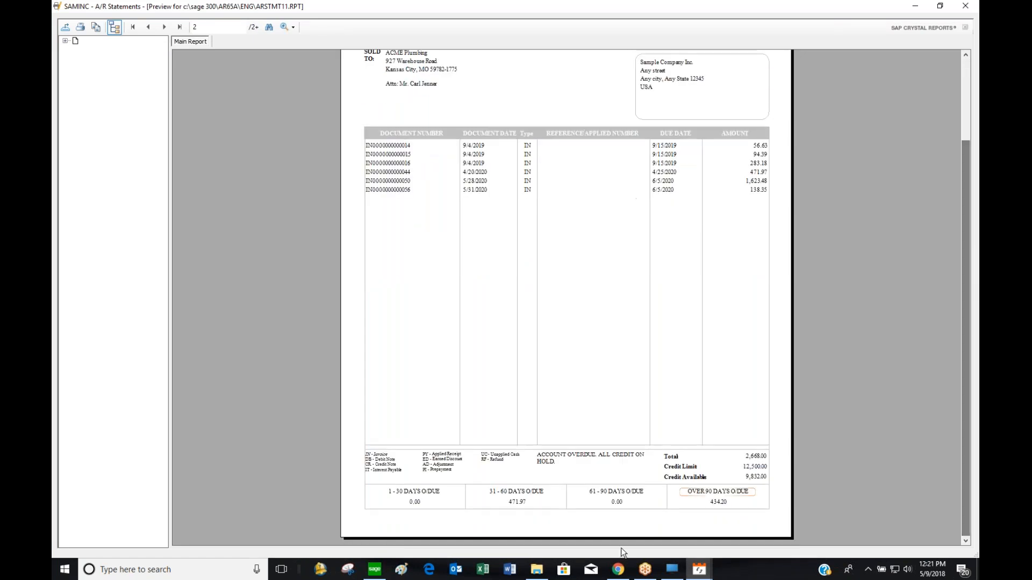
left_click(476, 507)
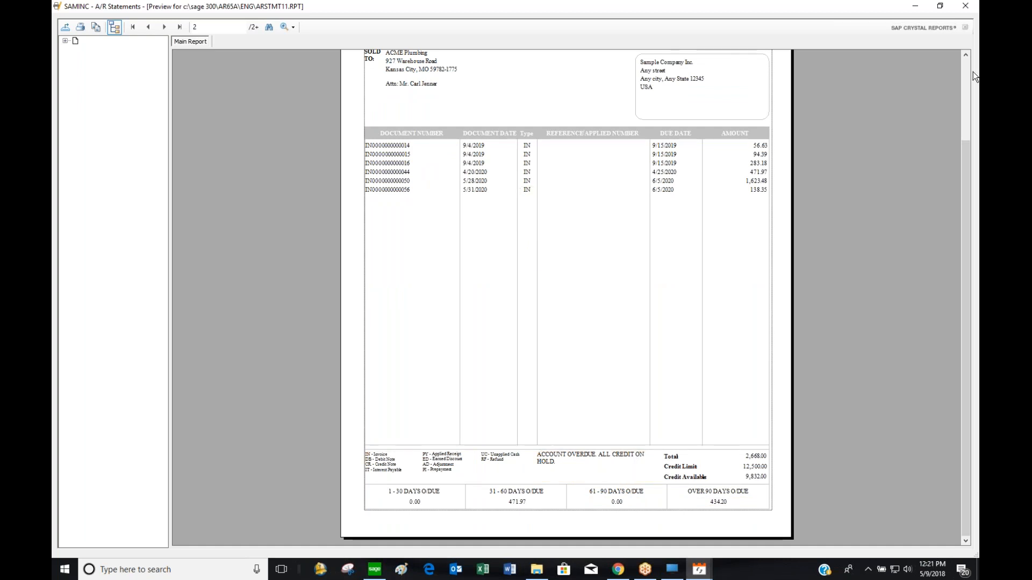
scroll(868, 193, "up", 2)
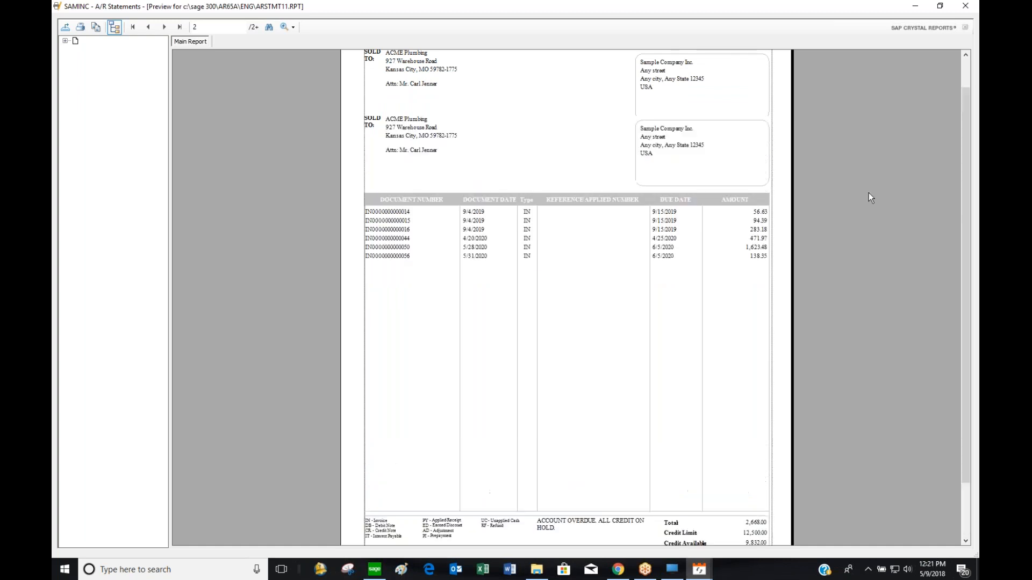
left_click(963, 6)
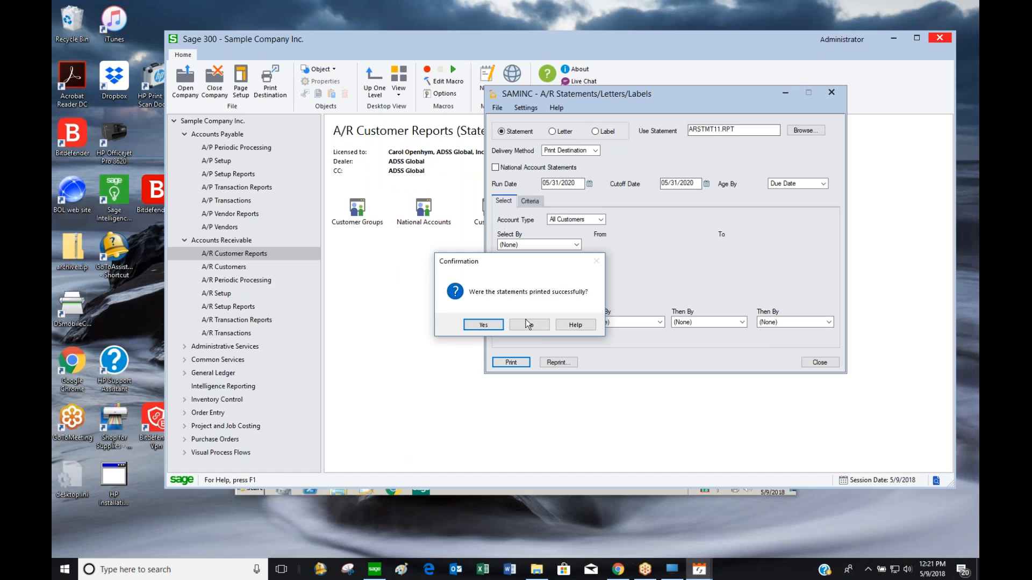
Confirm the statements run, close the statements dialog, and bring up the A/R Labels form
left_click(486, 325)
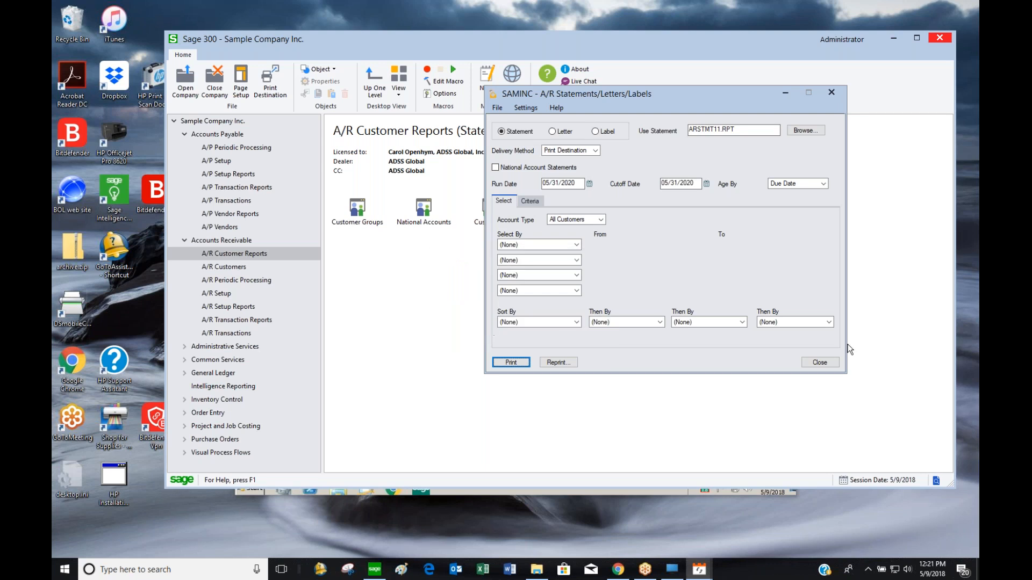
left_click(818, 362)
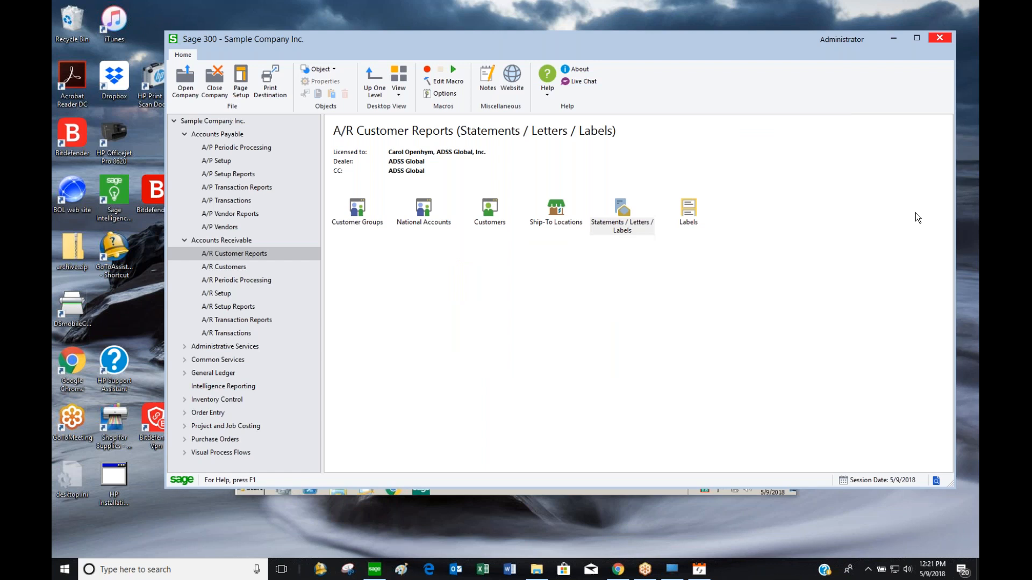
left_click(680, 217)
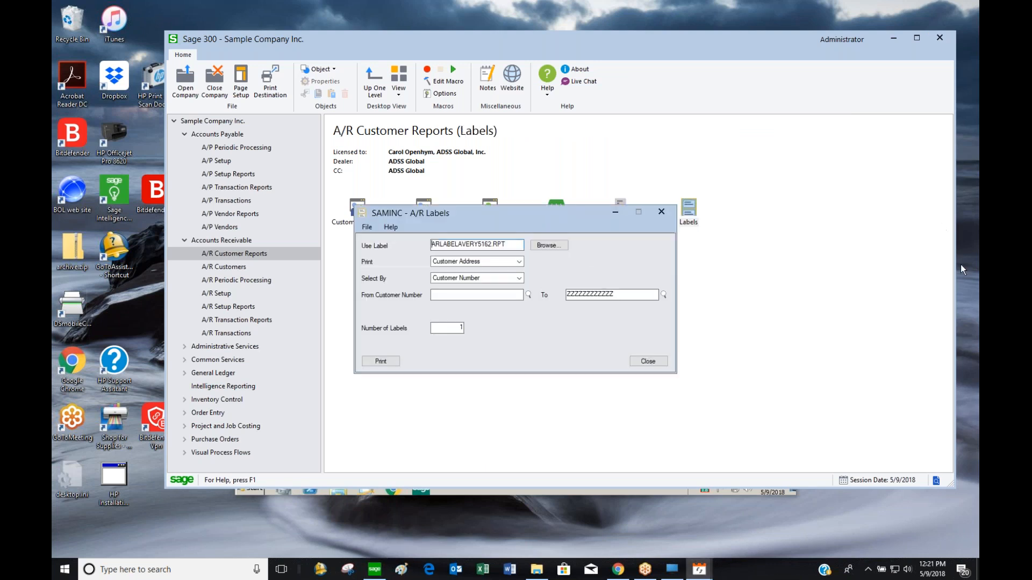
left_click_drag(569, 215, 690, 143)
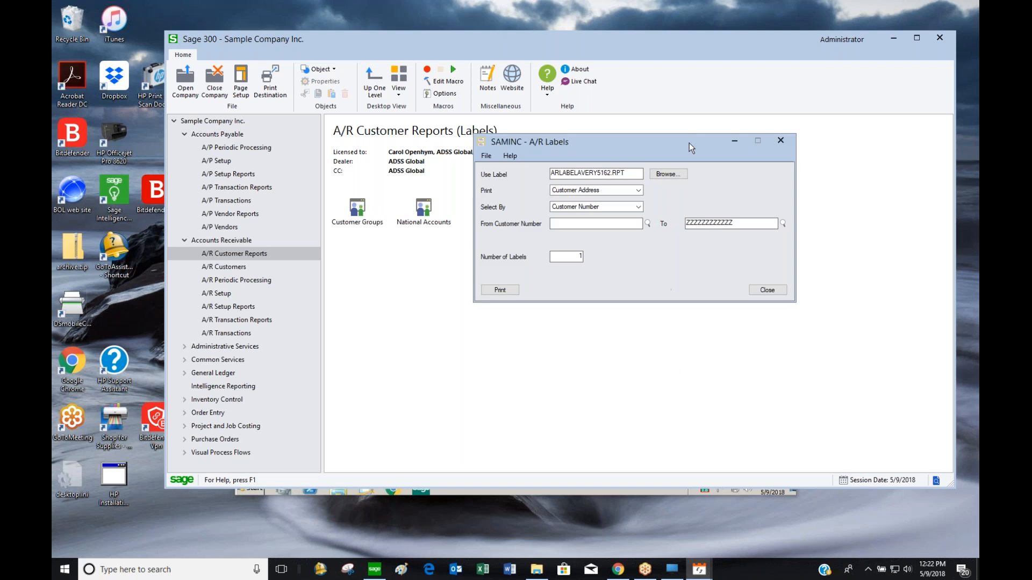
Keep Customer Address labels selected by Customer Number, close Labels unprinted, and show the Accounts Receivable folders
left_click(630, 191)
left_click(632, 196)
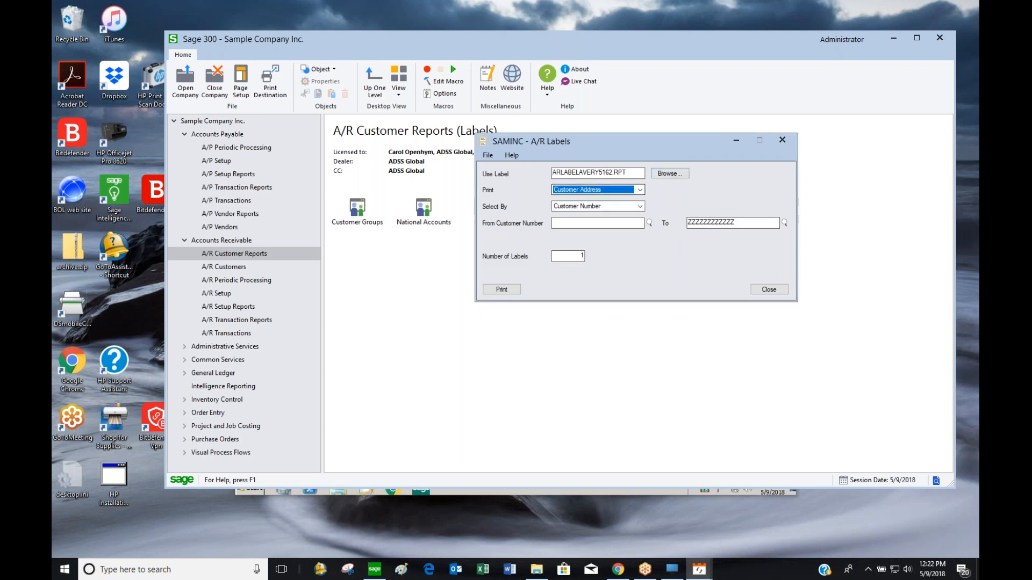
left_click(629, 205)
left_click(630, 204)
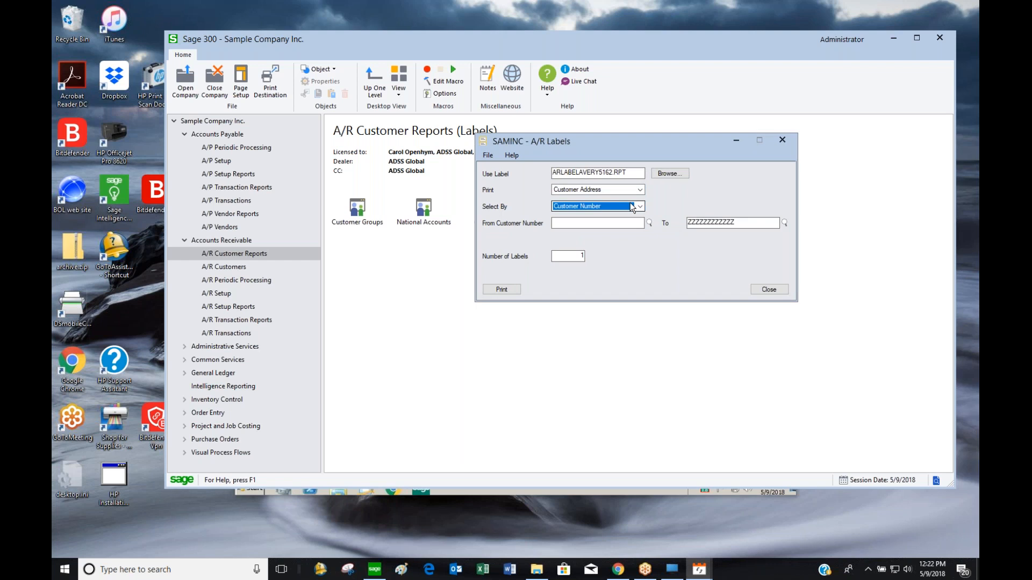
left_click(781, 294)
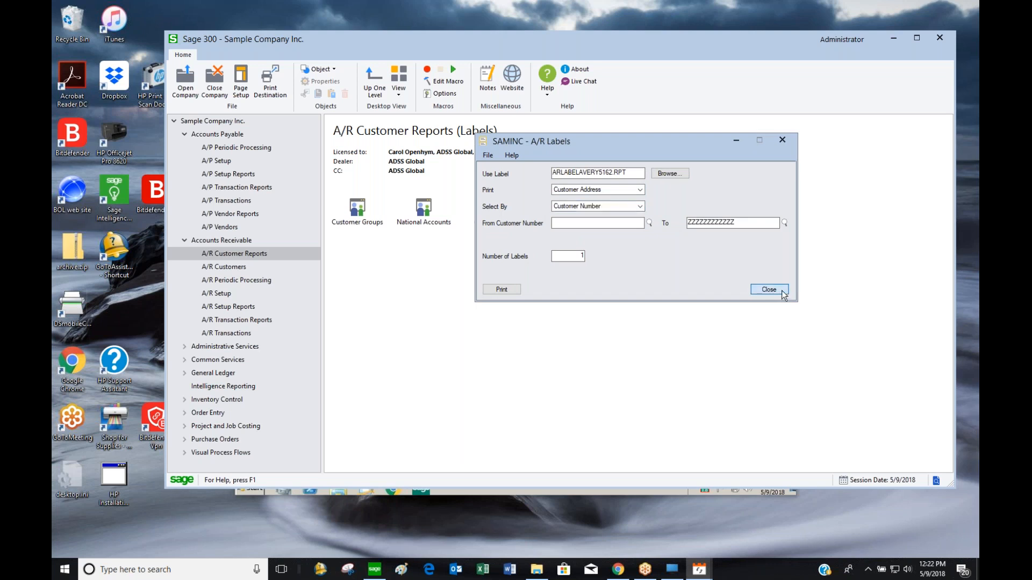
left_click(207, 240)
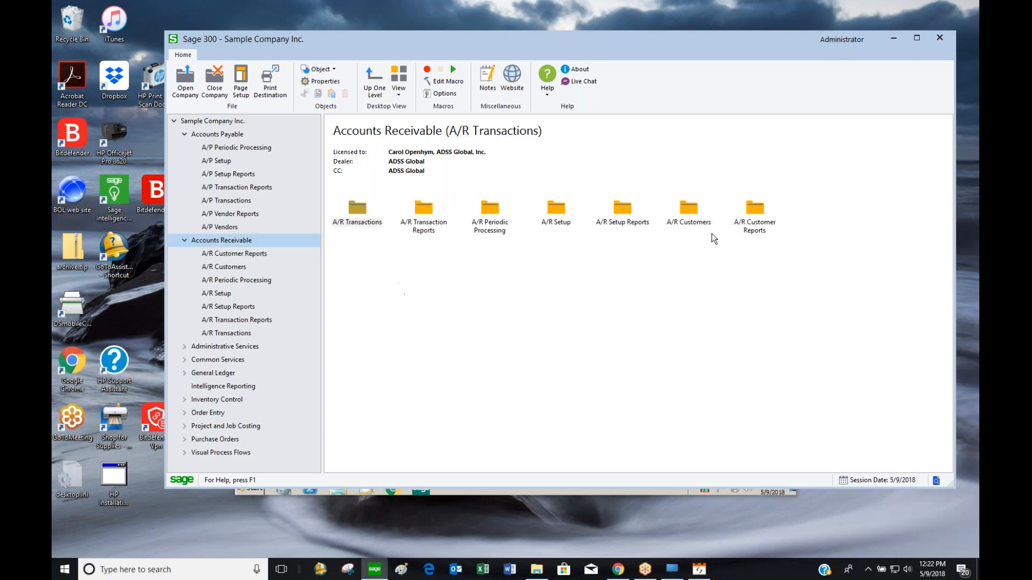
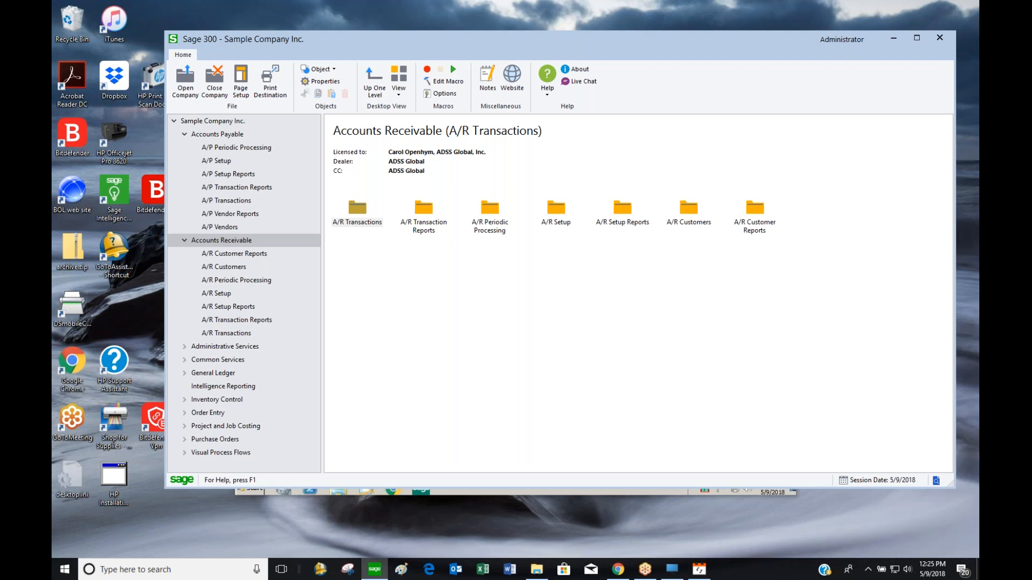
Open a blank A/R Items setup record from A/R Setup and move its window aside
left_click(225, 294)
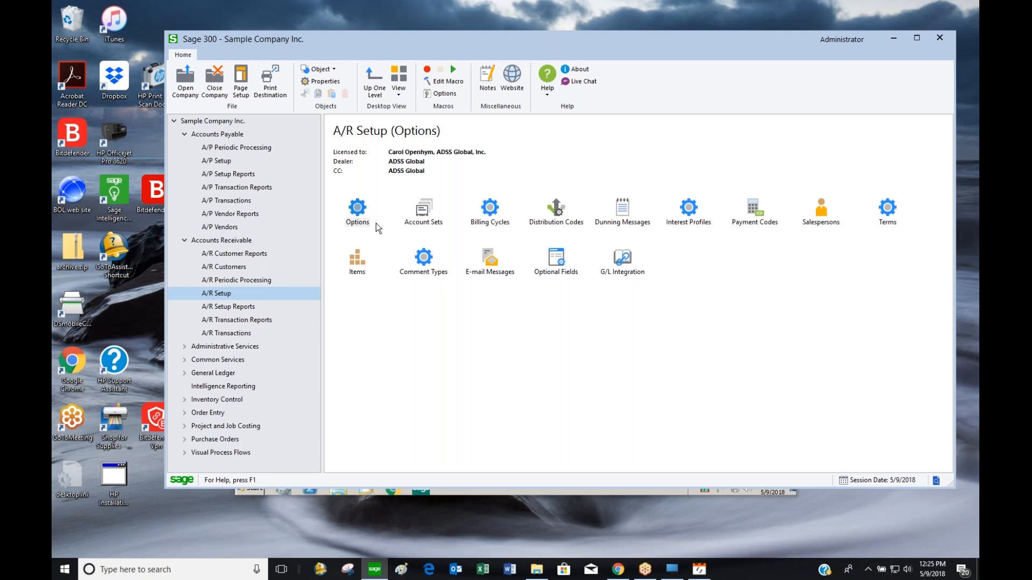
left_click(361, 264)
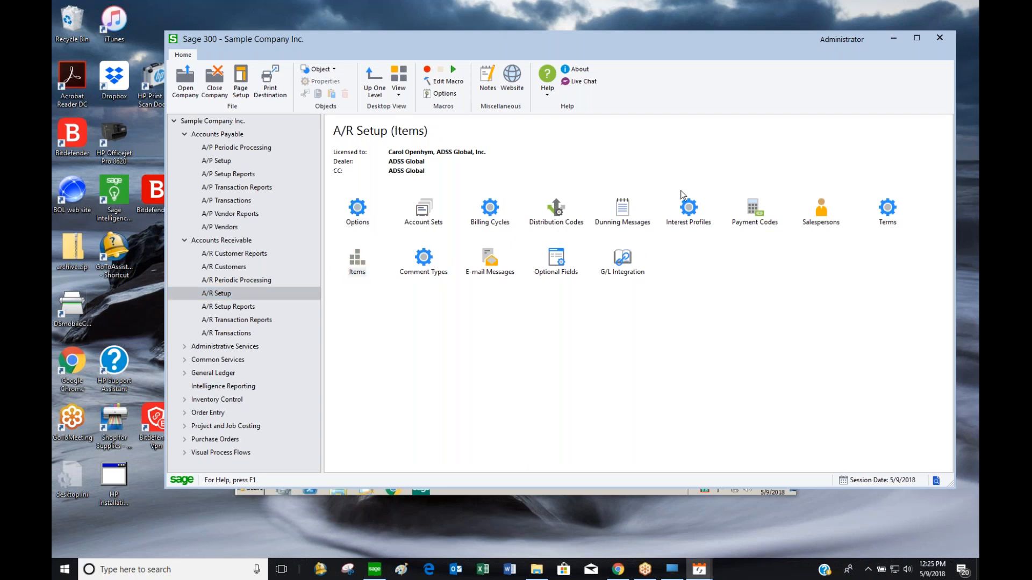
left_click_drag(534, 153, 654, 82)
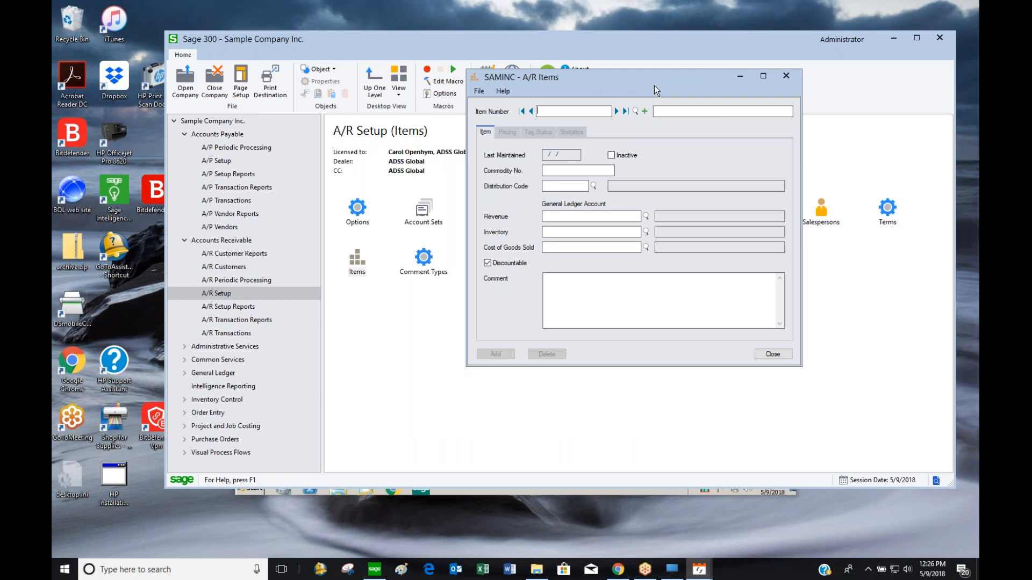
Load item BK-360, Swivel Mounting Bracket, by stepping back two records from the last item
left_click(625, 112)
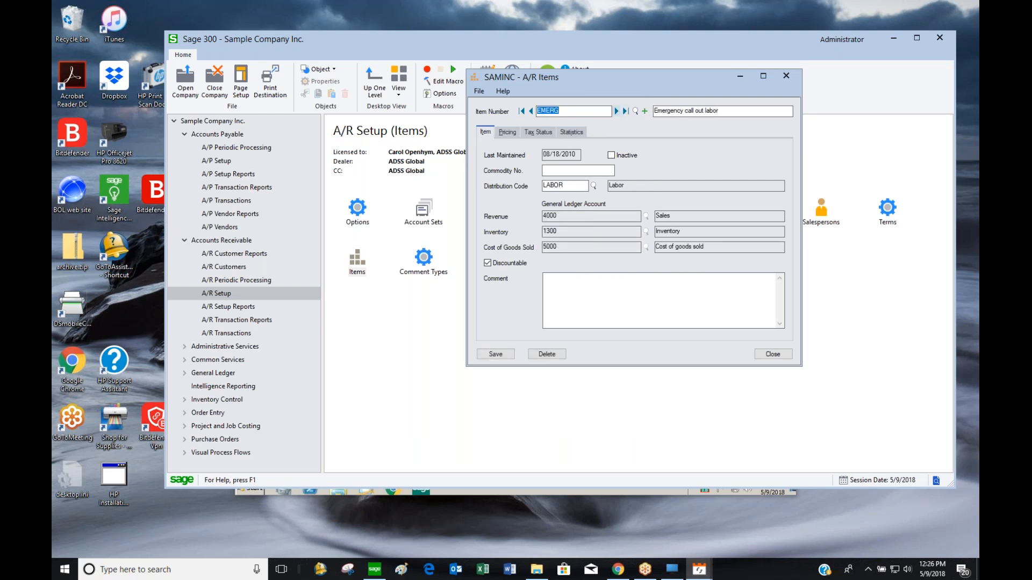
left_click(531, 112)
left_click(531, 111)
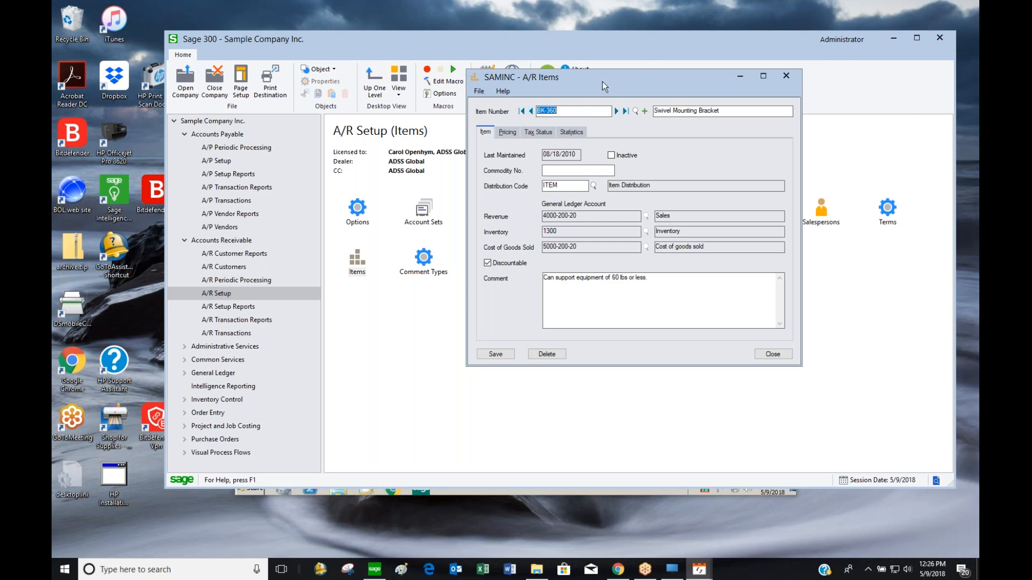
left_click_drag(652, 77, 711, 82)
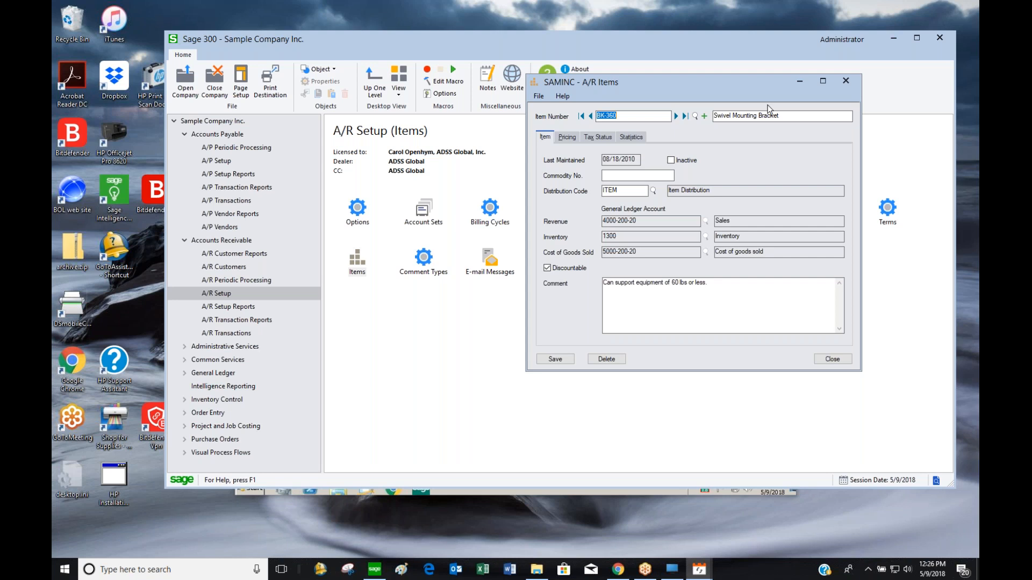
key("Tab")
Check BK-360's EA pricing (cost 55.50, price 117.00) and revenue account 4000-200-20, then close it
left_click(566, 136)
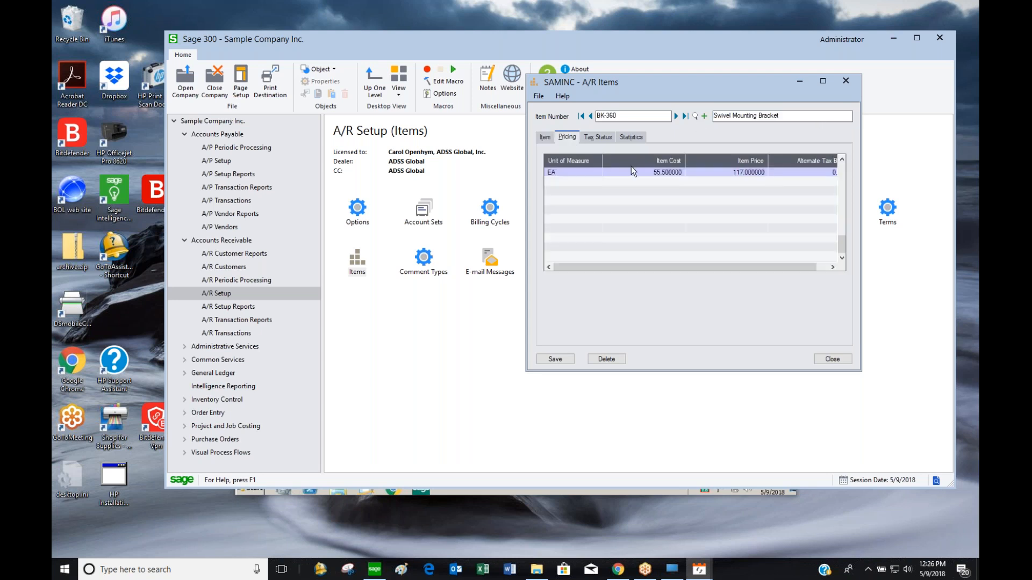
left_click(552, 136)
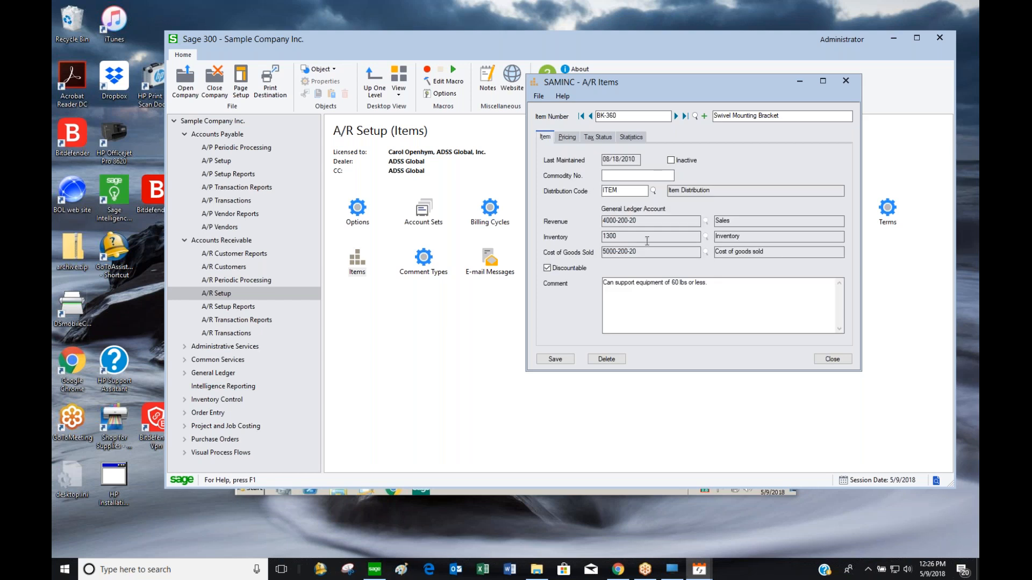
double_click(626, 225)
left_click(847, 358)
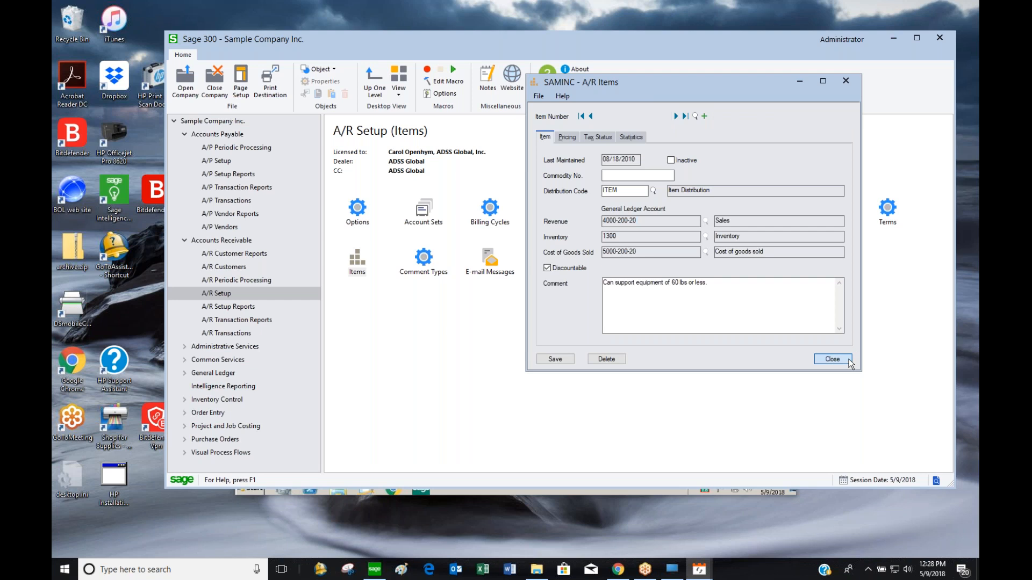
Return to the Accounts Receivable overview and minimize the Citrix window that came forward
left_click(244, 243)
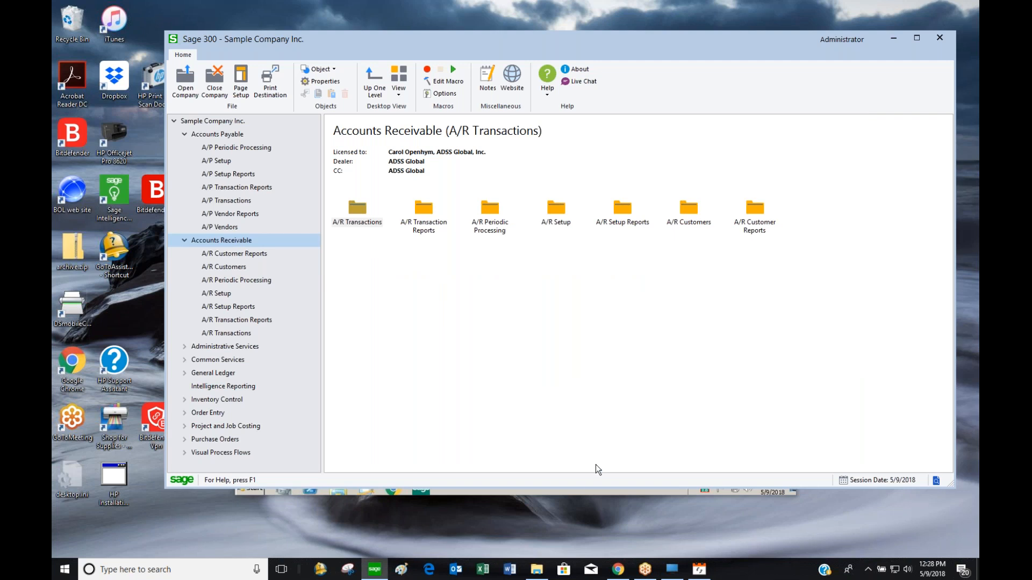
left_click(587, 490)
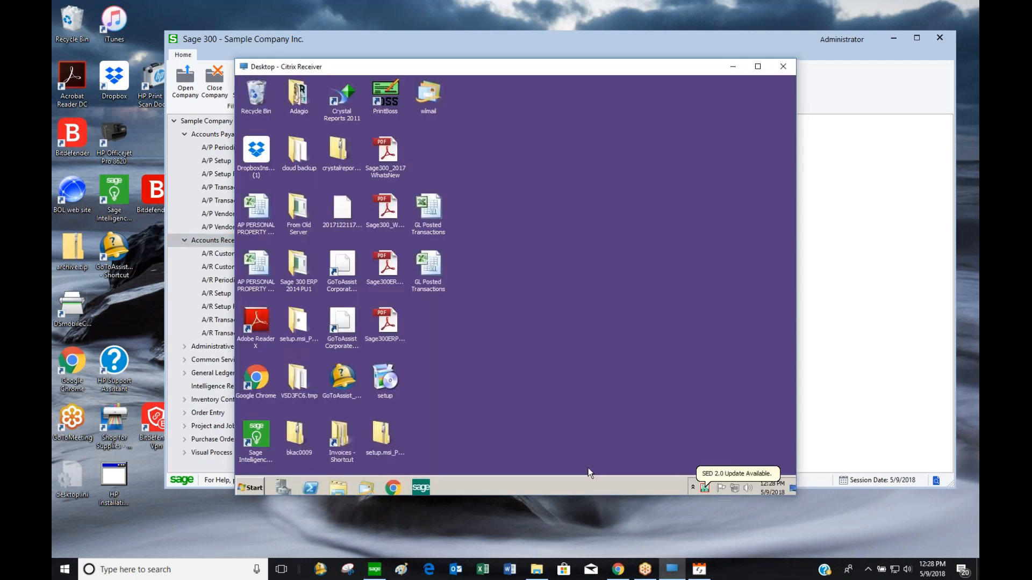
left_click(732, 66)
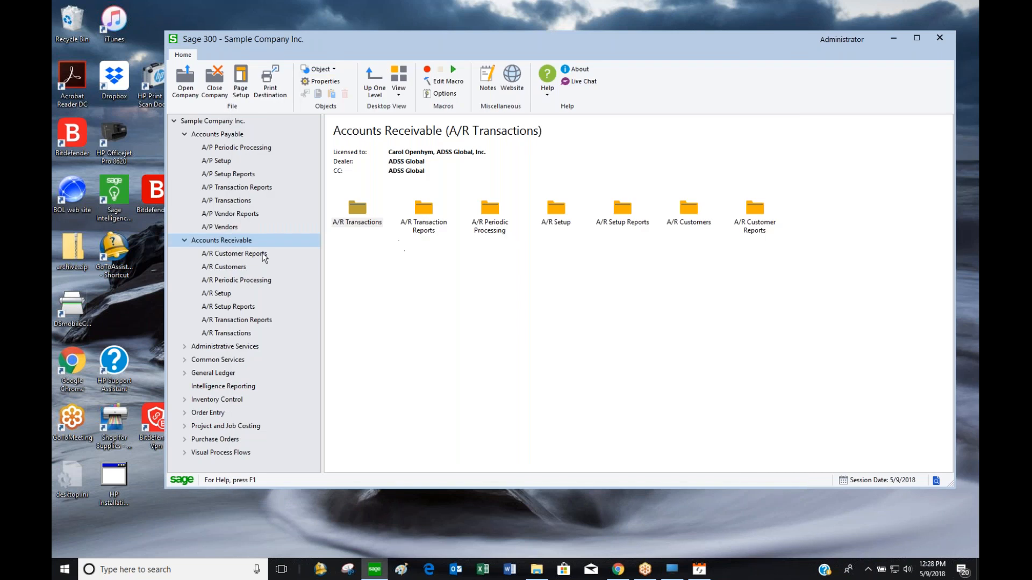